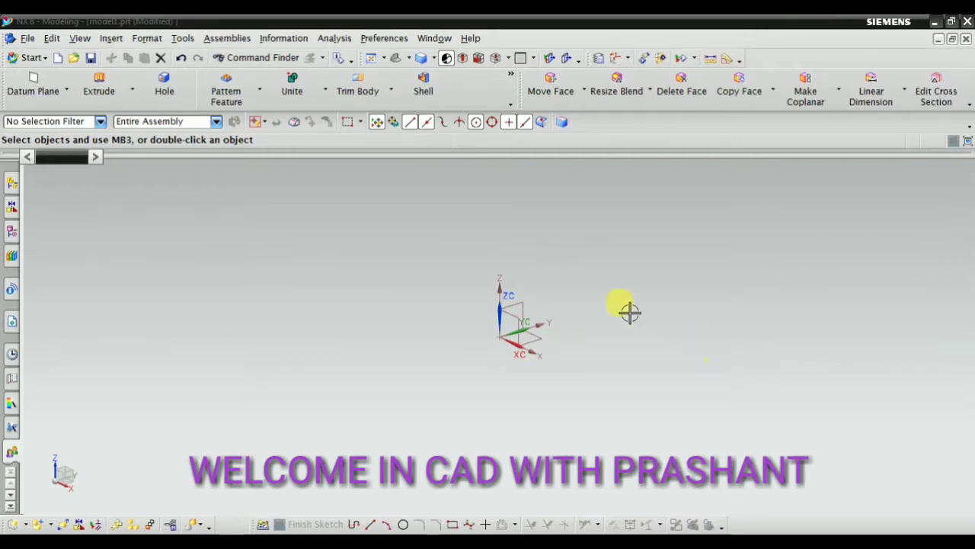
Browse the Curve from Curves operations, dismiss them and refresh the view.
left_click(112, 38)
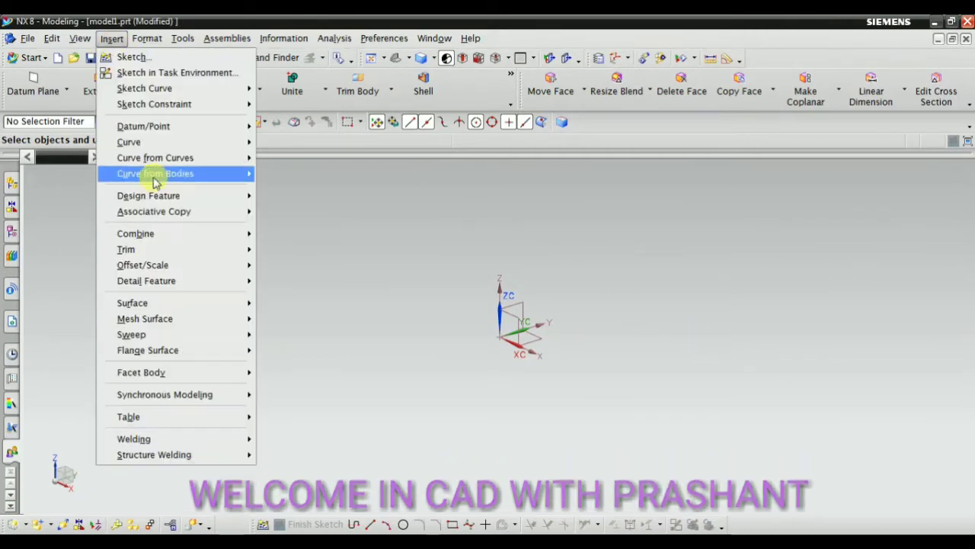
mouse_move(156, 158)
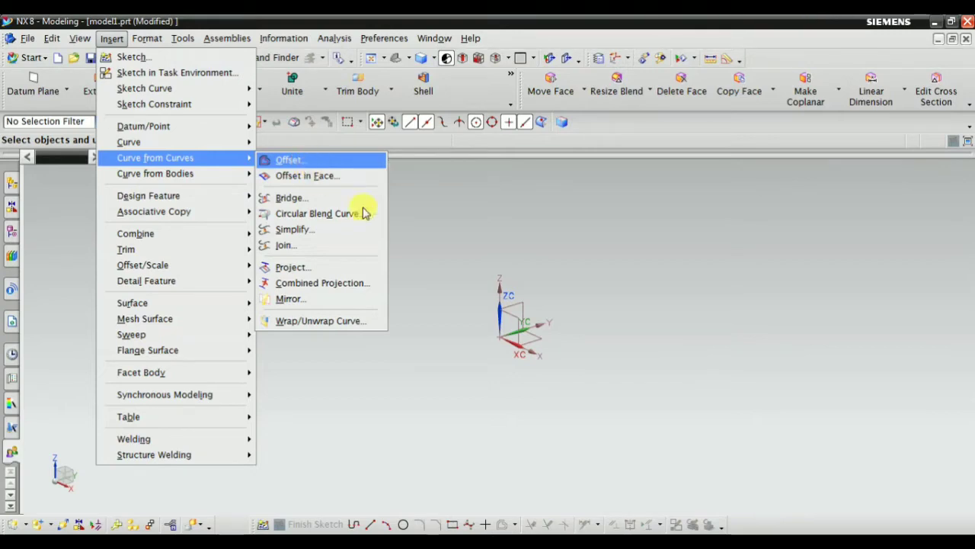
left_click(591, 218)
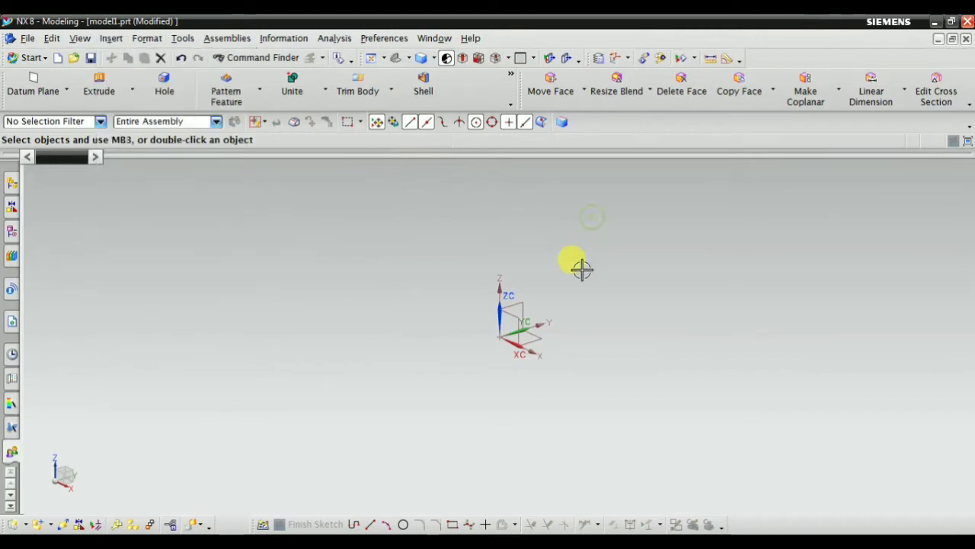
right_click(375, 221)
left_click(414, 247)
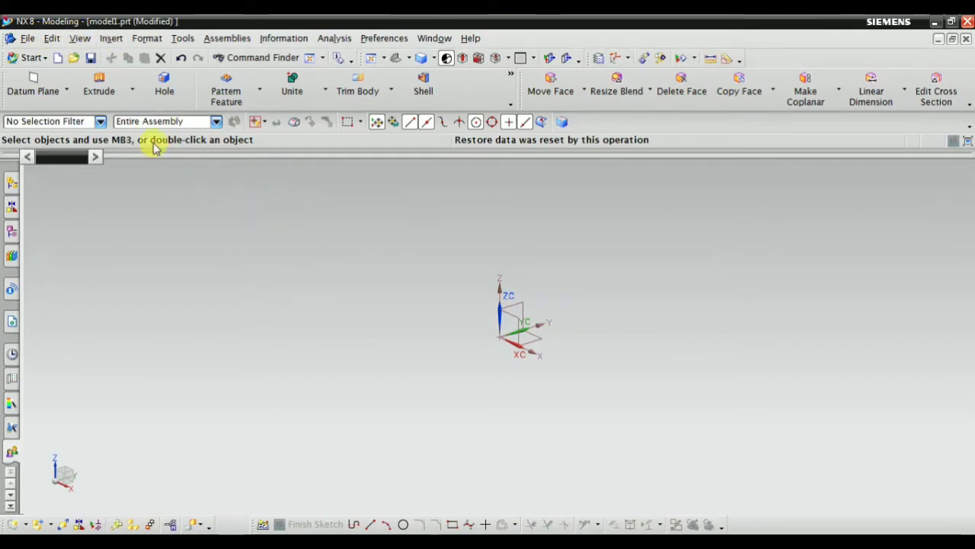
left_click(446, 283)
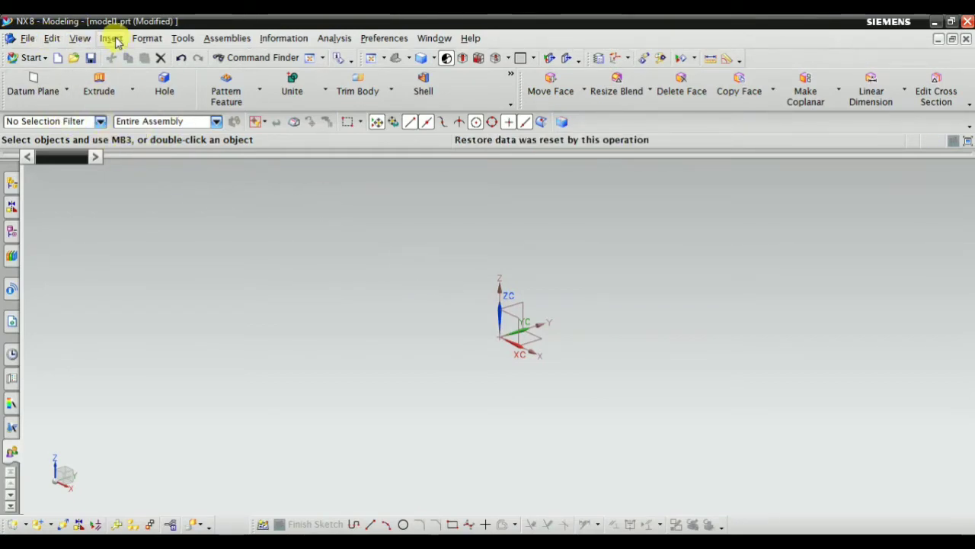
Draw the upper three-point arc from start, end and mid points.
left_click(112, 39)
mouse_move(129, 142)
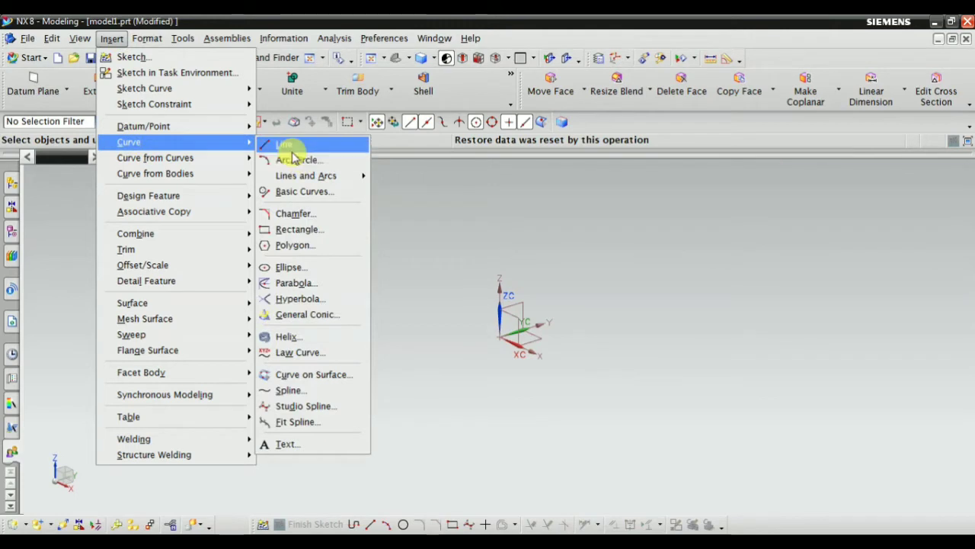
left_click(283, 160)
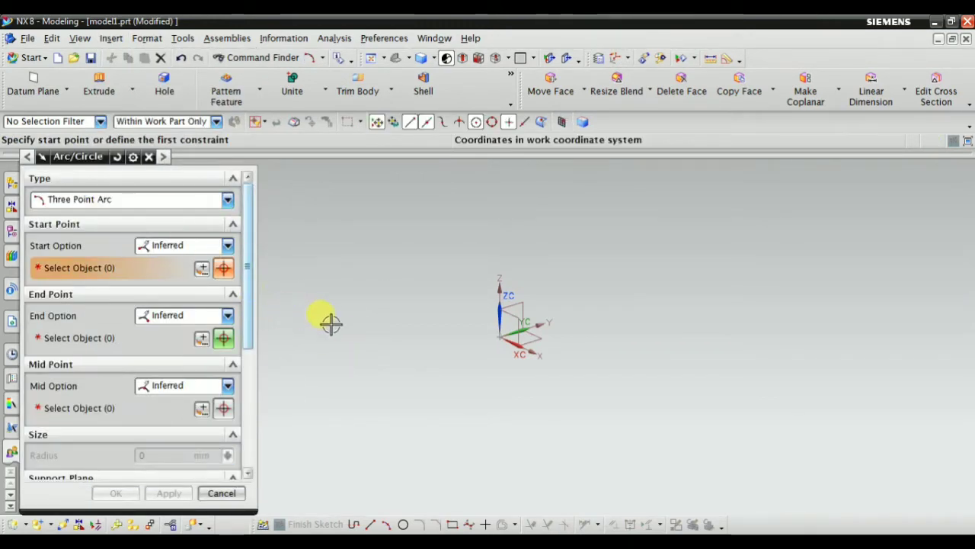
left_click(331, 323)
left_click(491, 269)
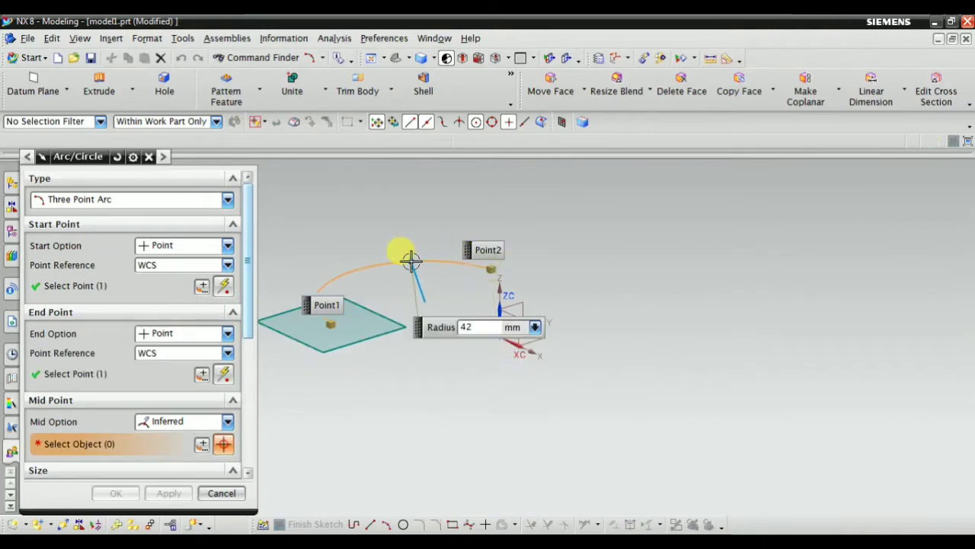
left_click(410, 263)
left_click(170, 493)
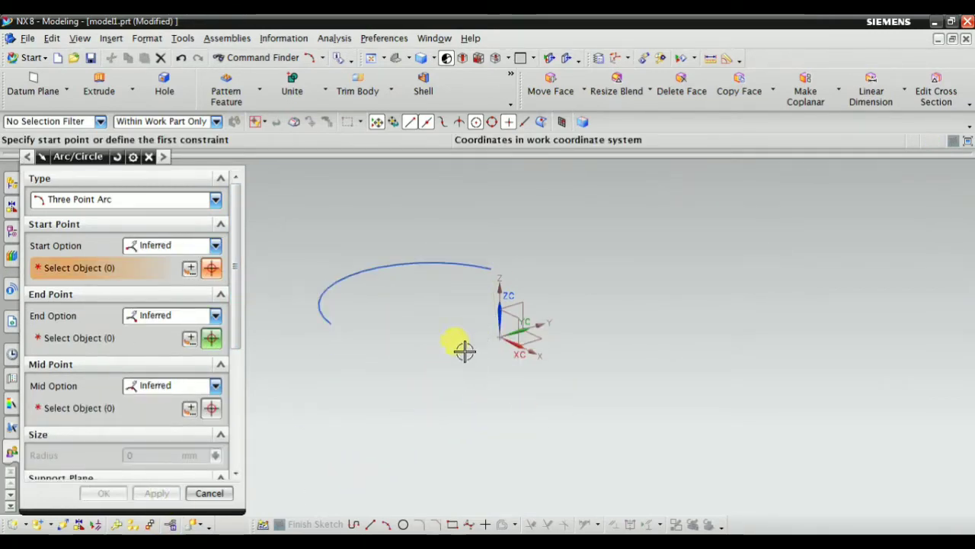
Draw the lower three-point arc opening toward the upper one.
left_click(370, 395)
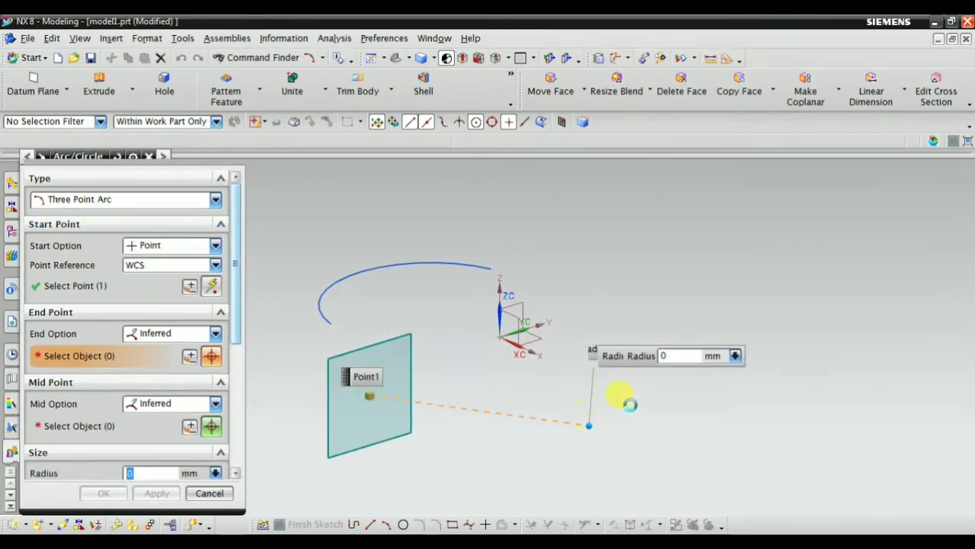
left_click(633, 400)
left_click(520, 433)
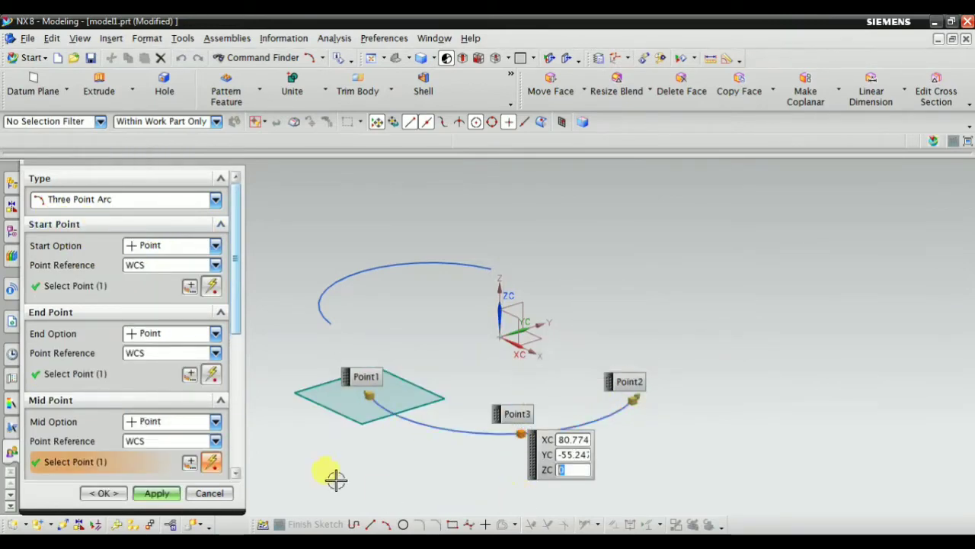
left_click(98, 493)
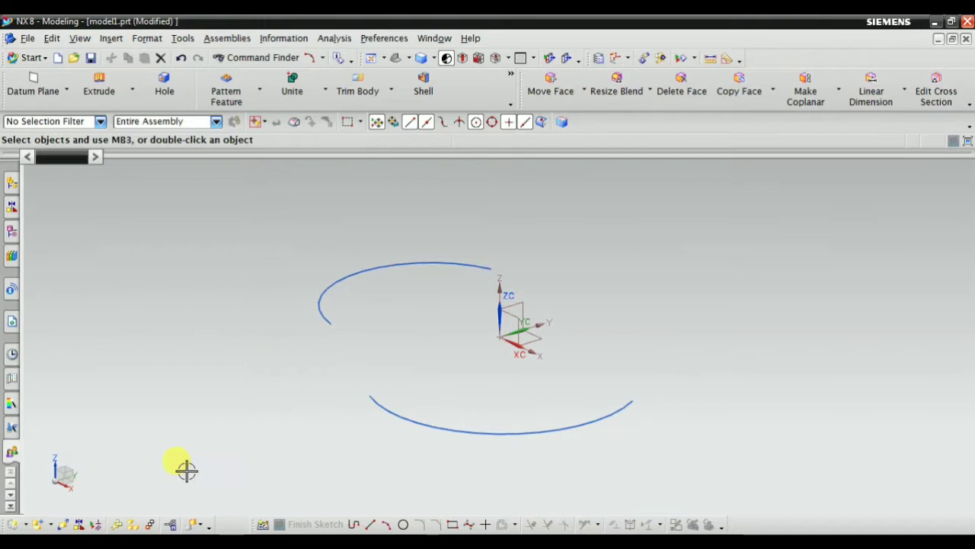
Draw a straight line from the upper arc's left end to the lower arc.
left_click(112, 38)
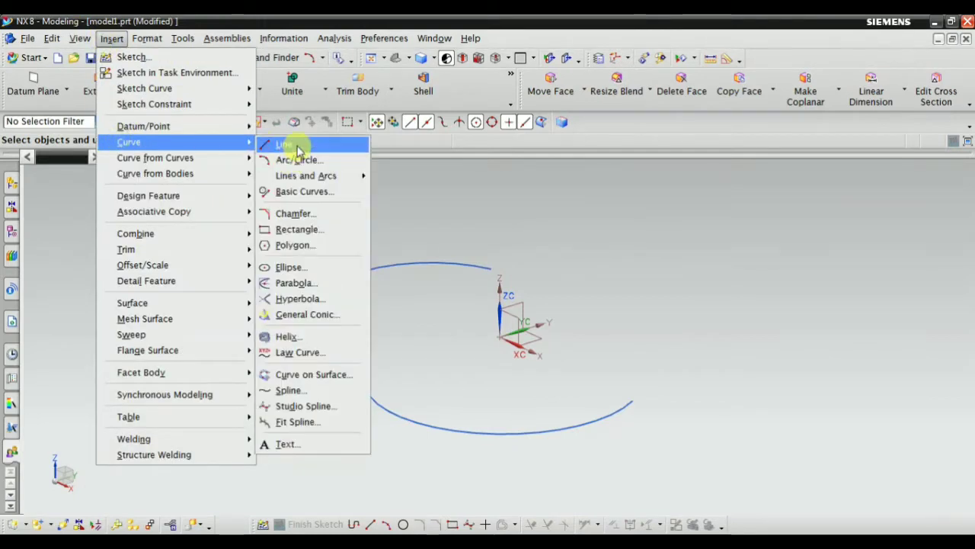
left_click(295, 146)
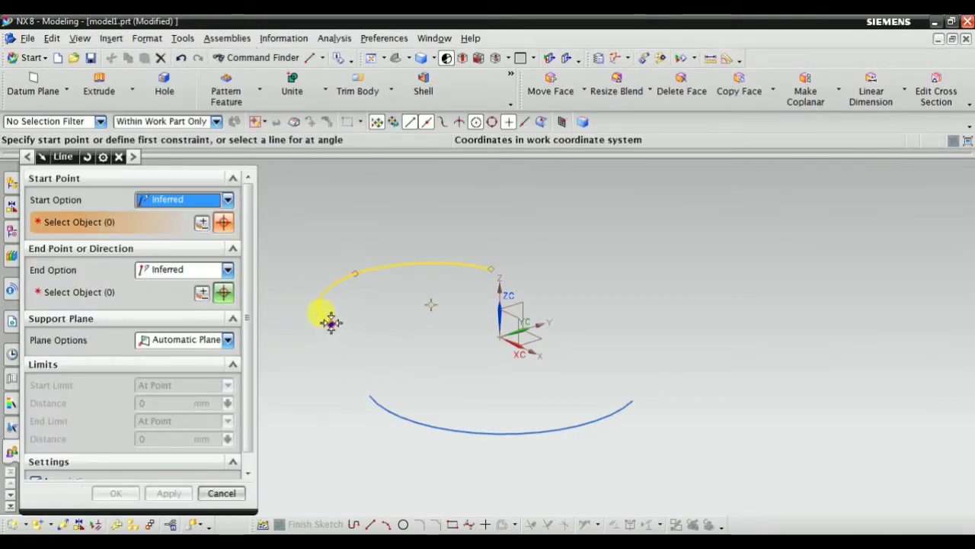
left_click(329, 321)
scroll(343, 367, "up", 4)
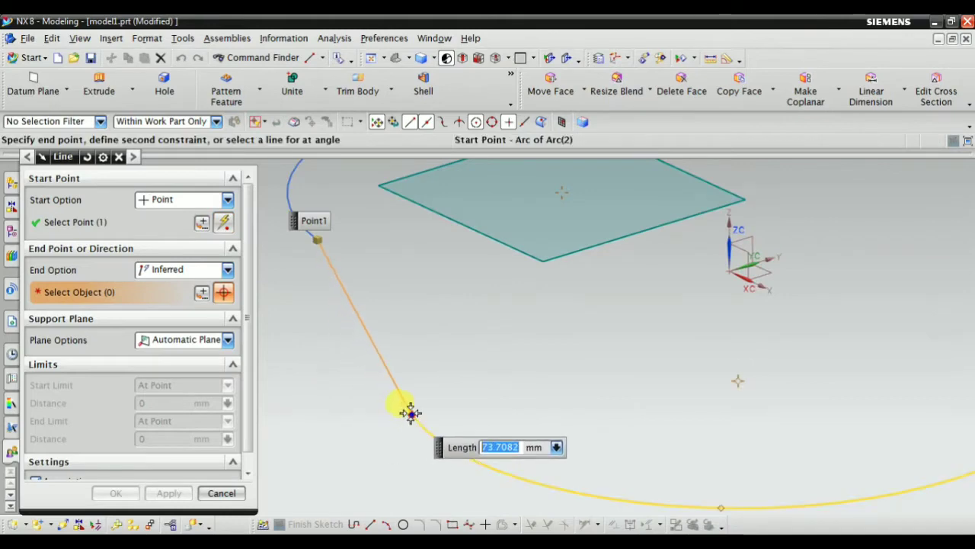
left_click(410, 412)
left_click(169, 493)
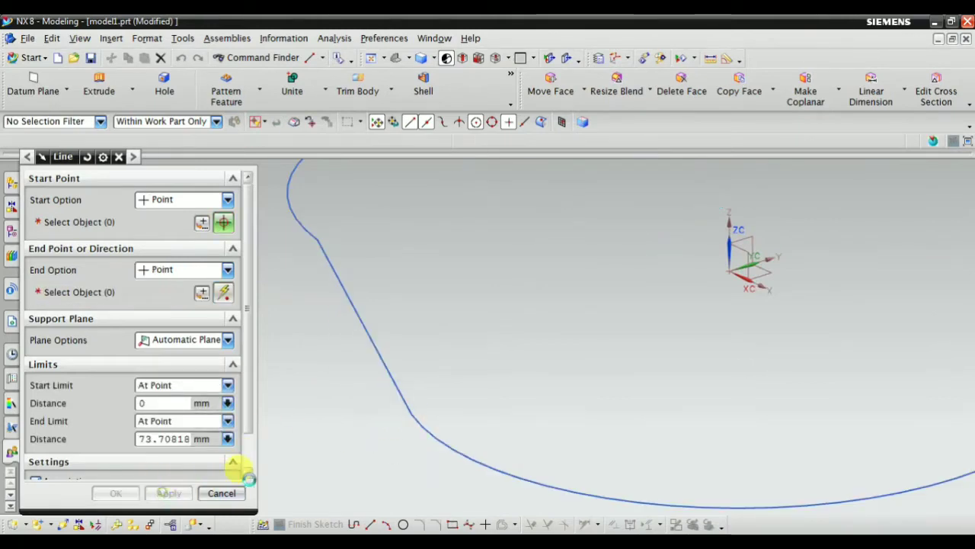
Draw a second, separate straight line near the arcs.
scroll(371, 412, "down", 3)
mouse_move(358, 398)
middle_mouse_down()
mouse_move(538, 320)
mouse_move(404, 276)
middle_mouse_up()
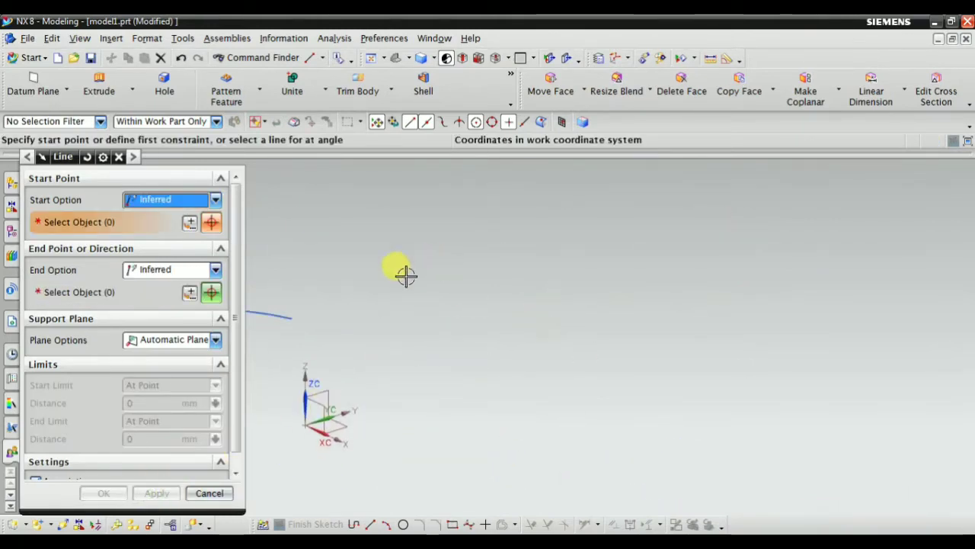
left_click(392, 268)
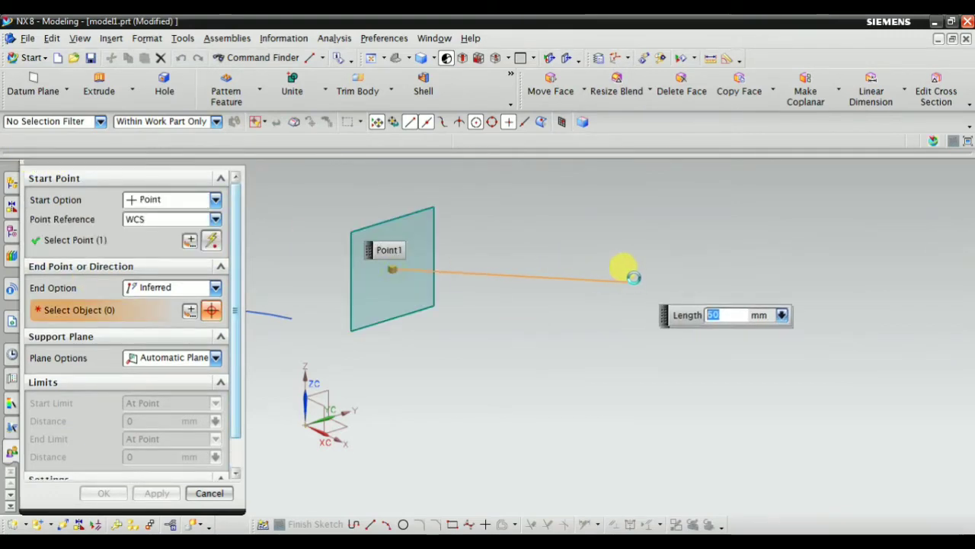
left_click(574, 347)
left_click(105, 493)
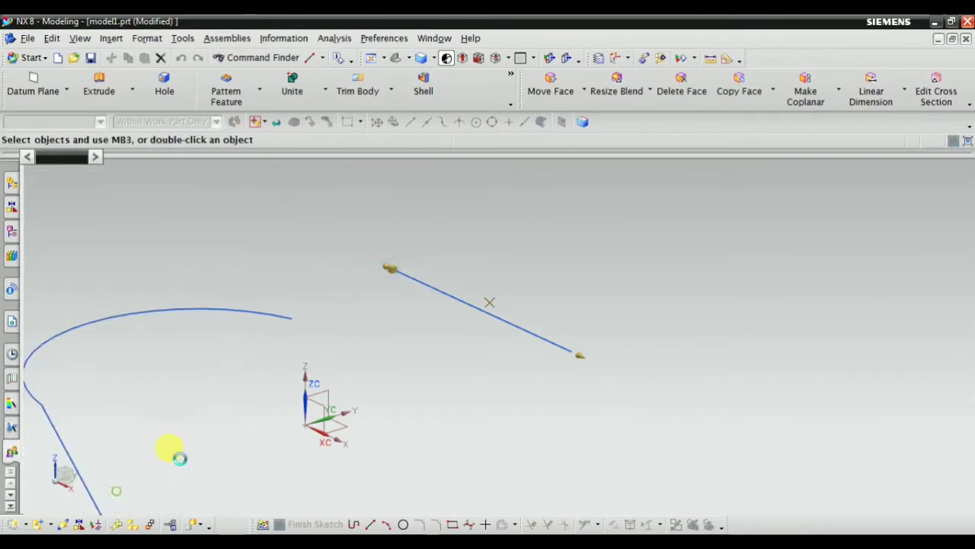
mouse_move(533, 290)
middle_mouse_down()
mouse_move(554, 200)
mouse_move(594, 200)
middle_mouse_up()
Switch to Rotate mode and orbit the view around the curves.
right_click(594, 201)
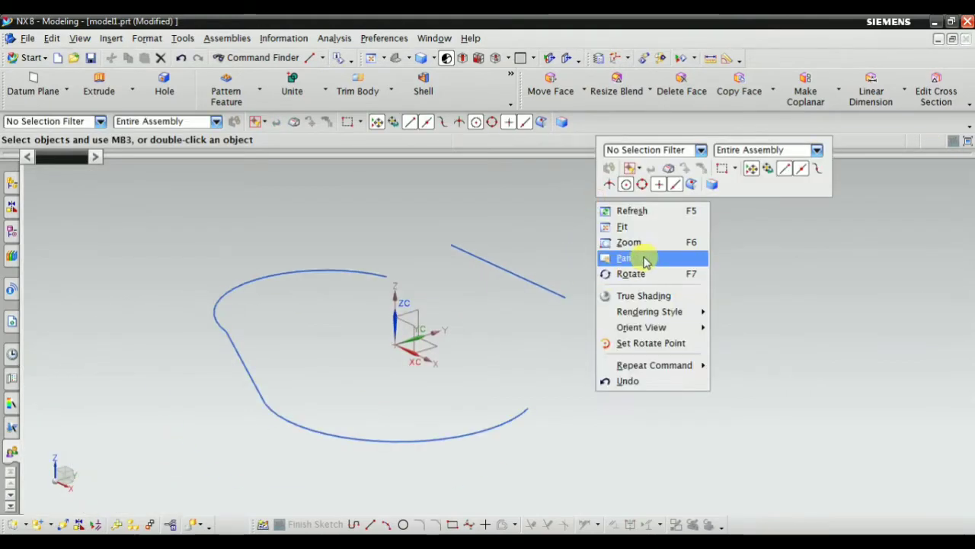
left_click(639, 274)
mouse_move(667, 307)
middle_mouse_down()
mouse_move(688, 323)
mouse_move(629, 266)
mouse_move(427, 282)
mouse_move(417, 270)
middle_mouse_up()
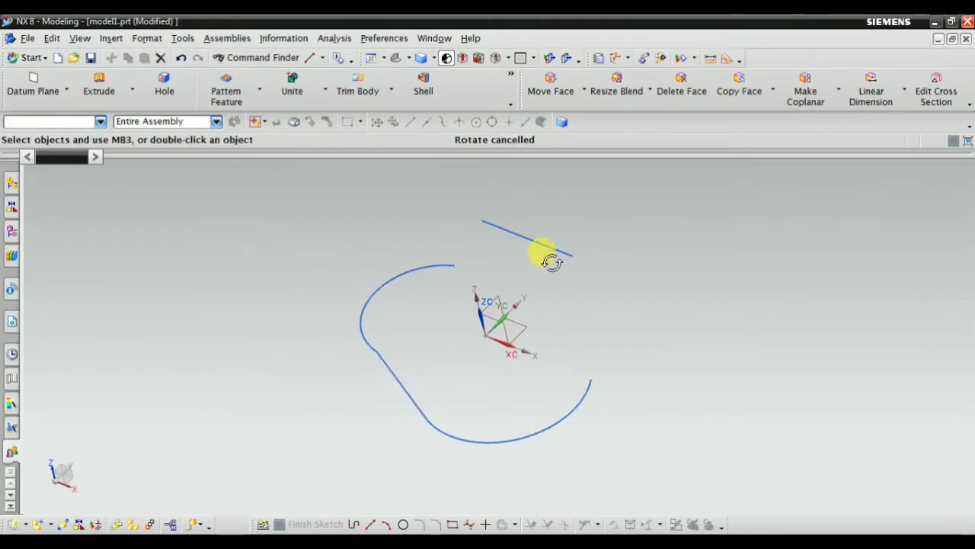
mouse_move(550, 257)
middle_mouse_down()
mouse_move(687, 338)
mouse_move(638, 327)
mouse_move(666, 340)
mouse_move(544, 294)
middle_mouse_up()
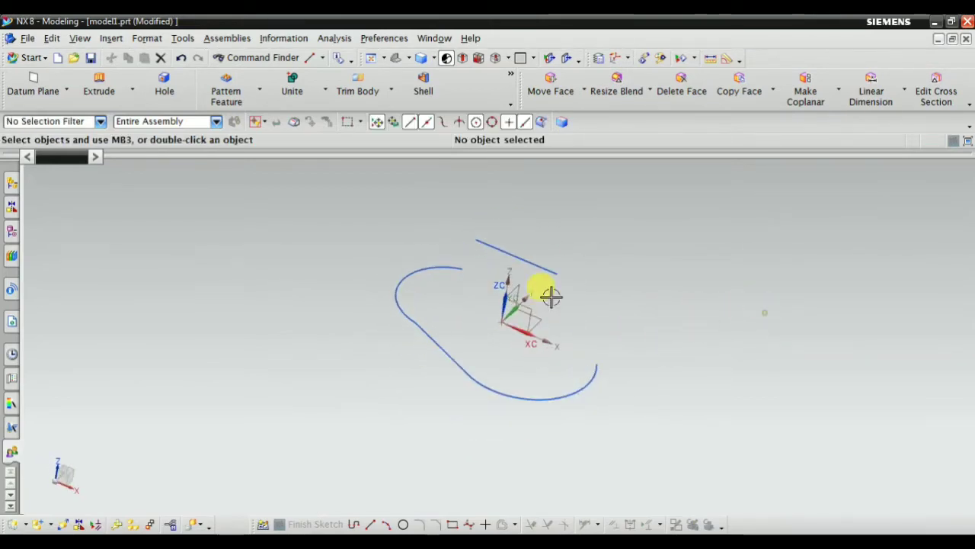
Review Arc (1), Arc (2), Line (3) and Line (4) in the Part Navigator history.
left_click(17, 234)
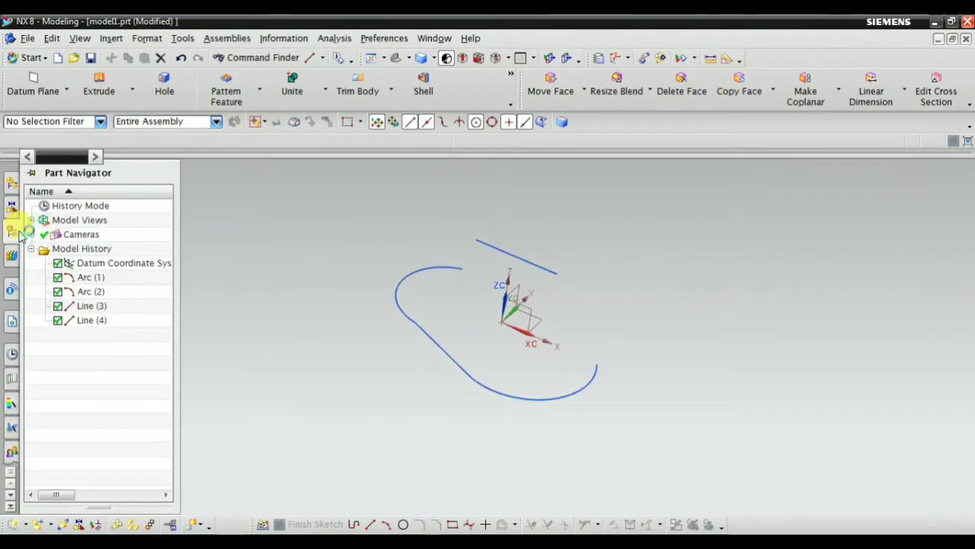
left_click(87, 277)
left_click(90, 292)
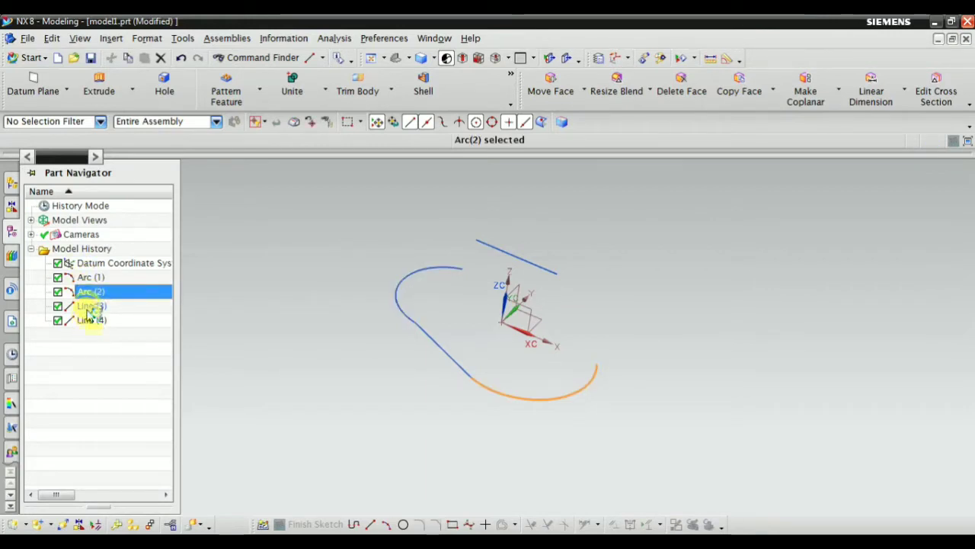
left_click(89, 305)
left_click(91, 320)
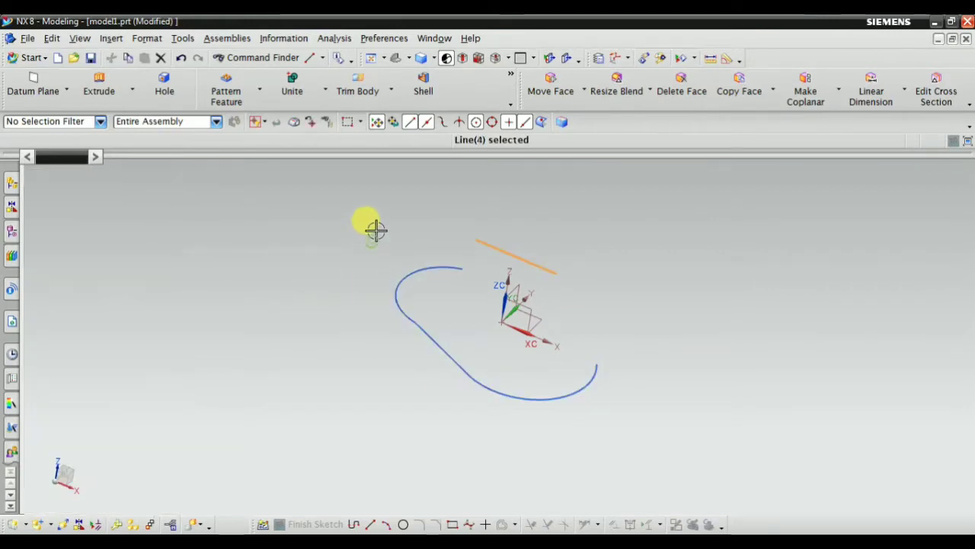
left_click(112, 38)
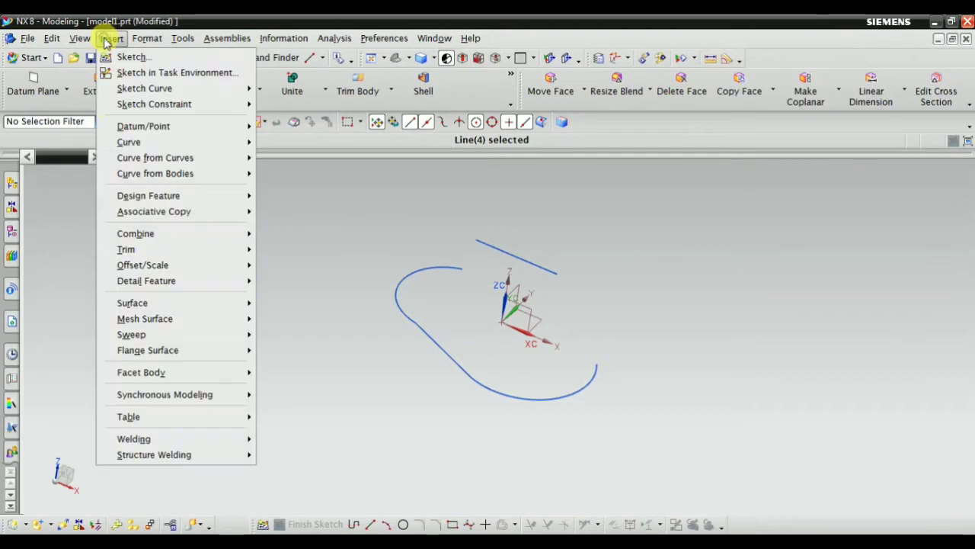
mouse_move(155, 158)
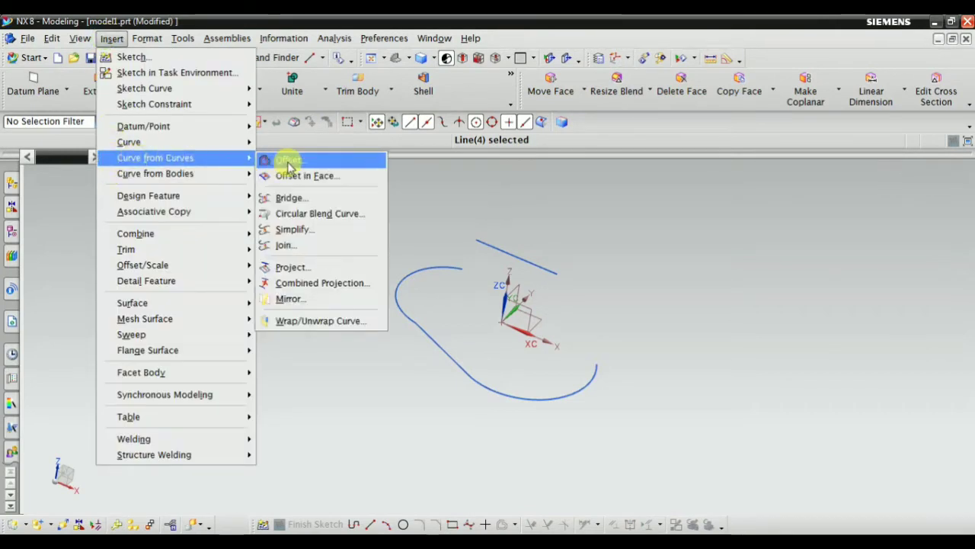
Start a Distance-type Offset Curve with the Single Curve selection filter.
left_click(288, 161)
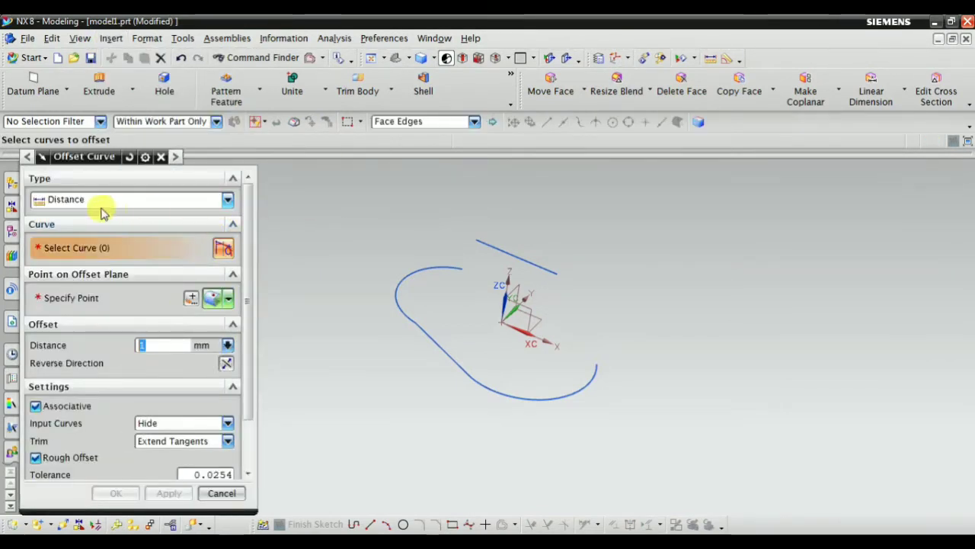
left_click(96, 200)
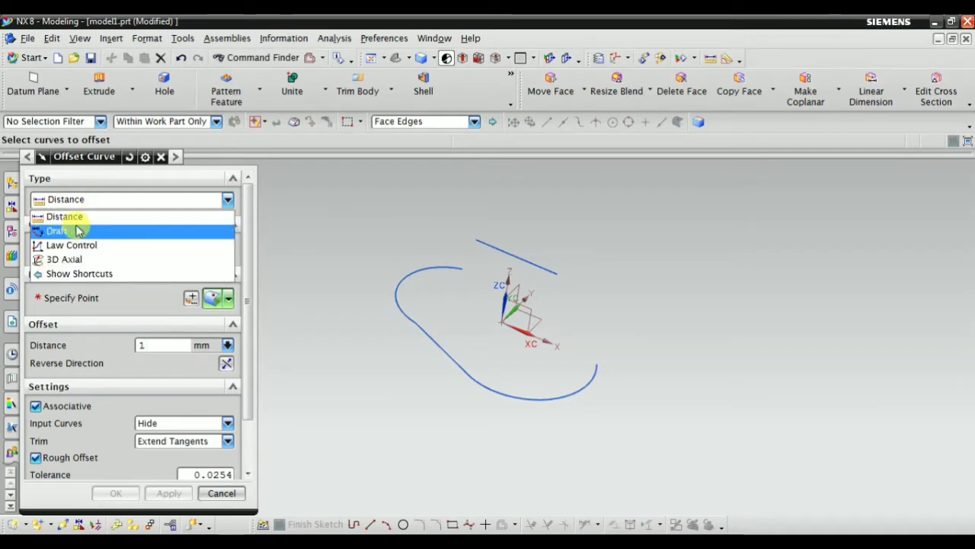
left_click(81, 216)
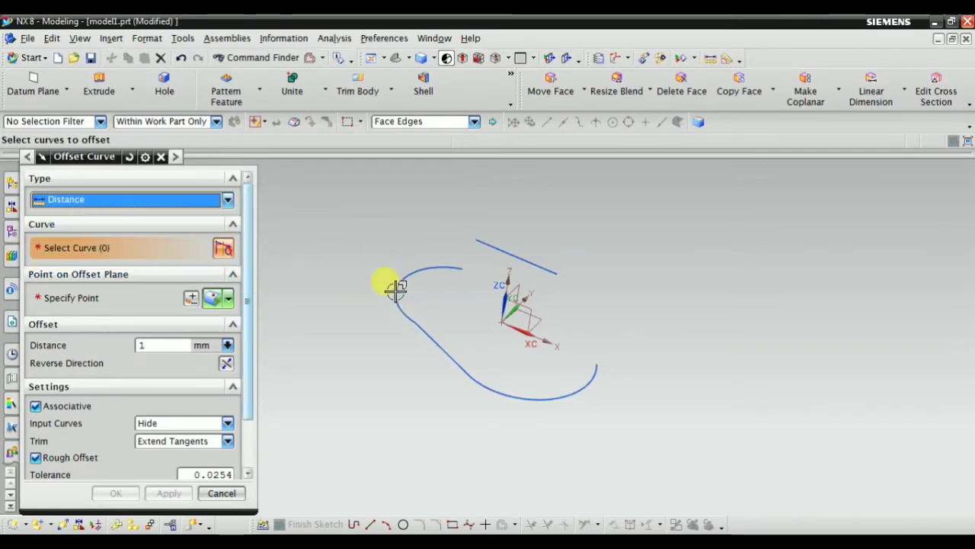
scroll(391, 283, "up", 2)
scroll(317, 254, "down", 1)
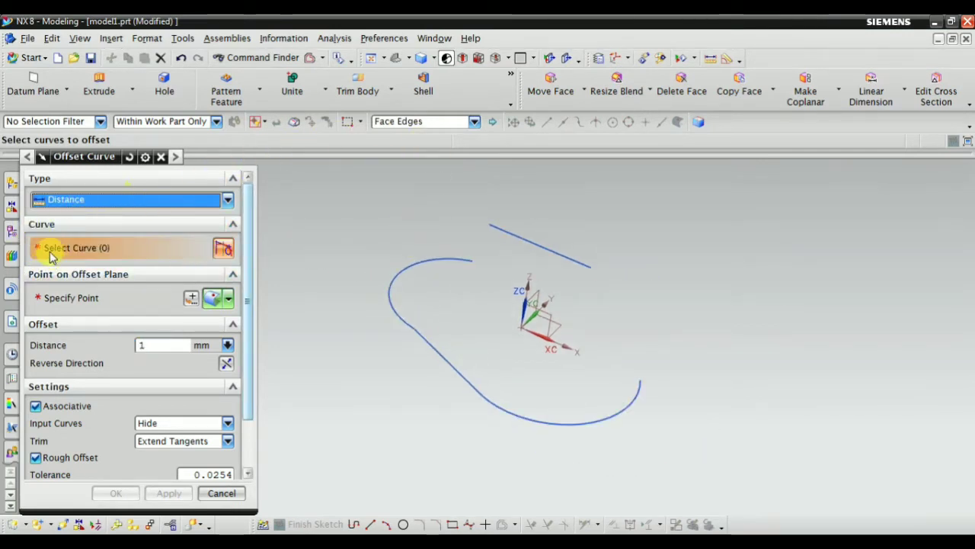
left_click(429, 121)
left_click(407, 135)
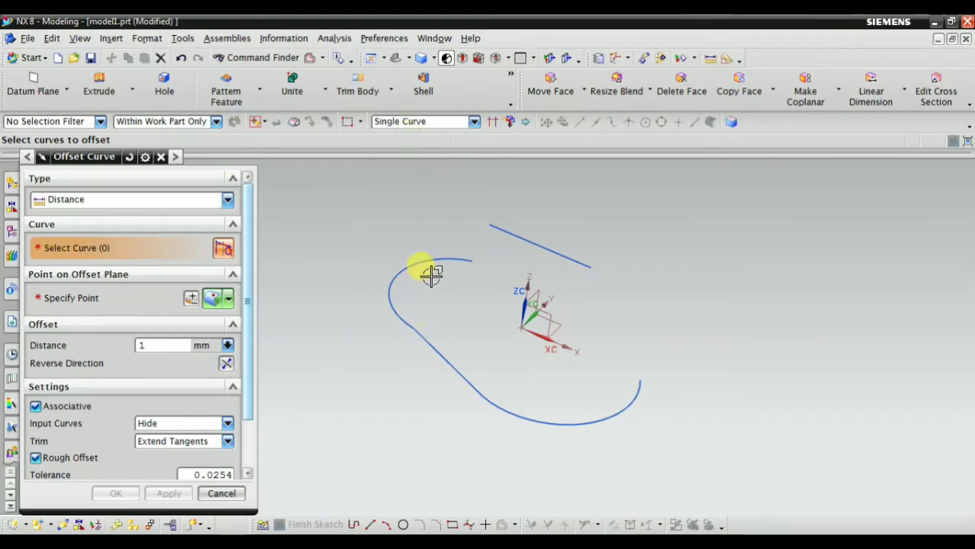
Offset the upper arc by 10 mm, preview the result, then undo it.
left_click(414, 259)
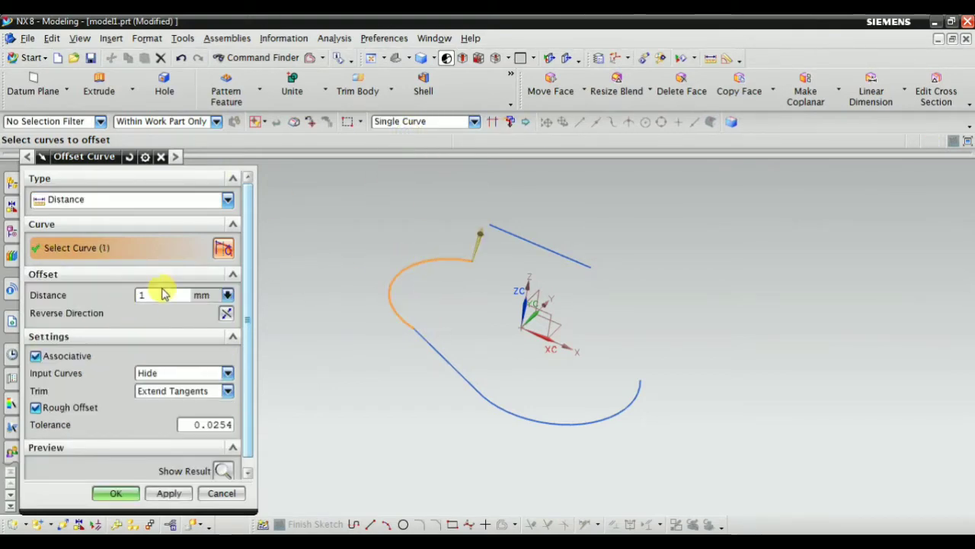
scroll(435, 279, "up", 1)
scroll(327, 236, "down", 1)
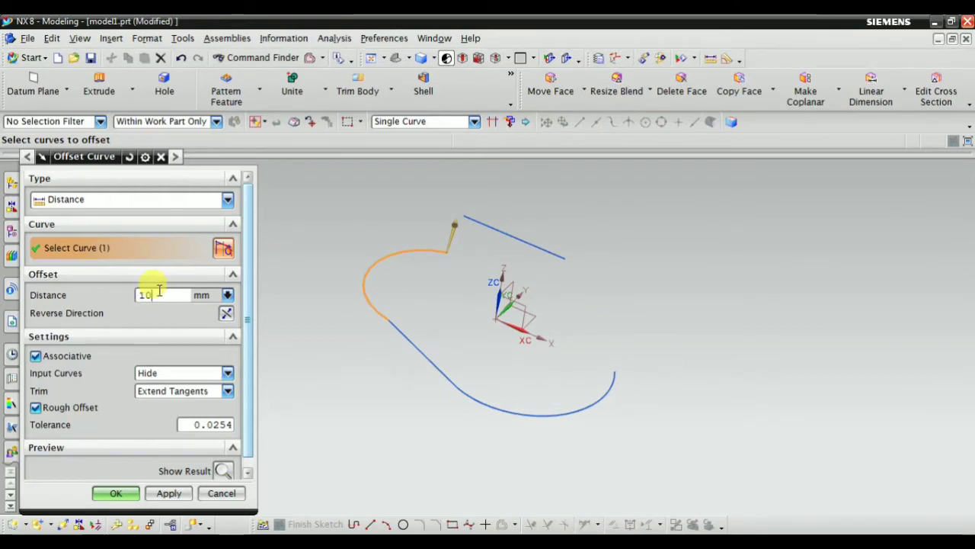
scroll(232, 434, "down", 1)
left_click(223, 461)
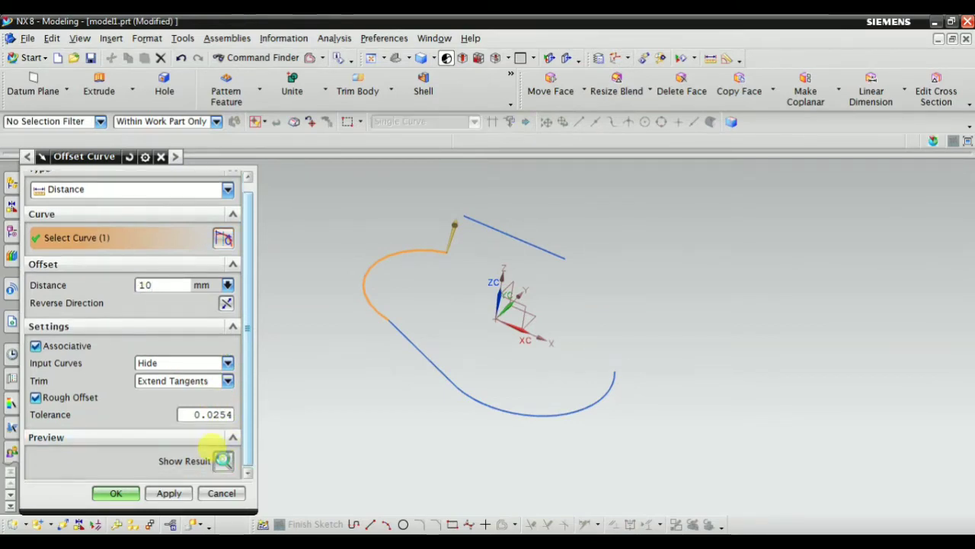
left_click(223, 460)
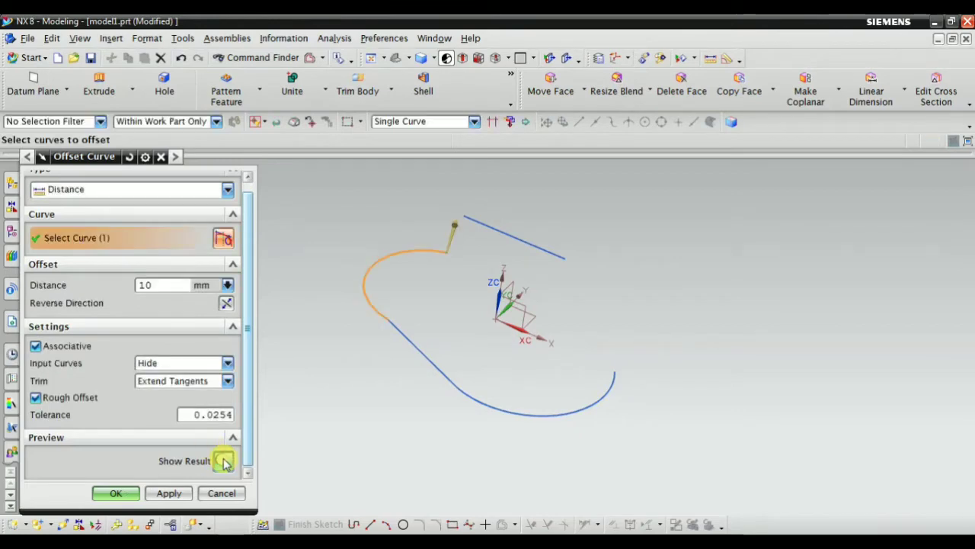
Preview the offset with Input Curves set to Keep.
left_click(224, 462)
left_click(223, 461)
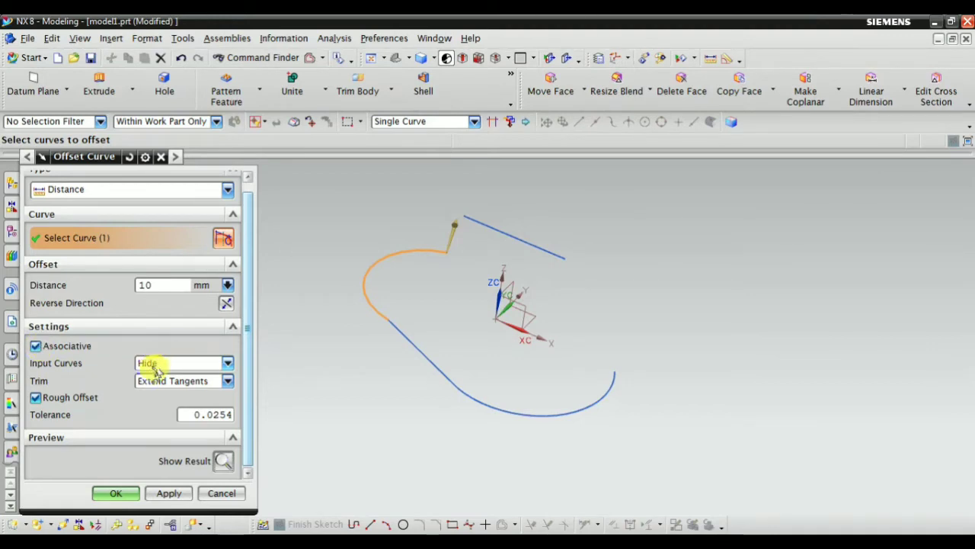
scroll(415, 243, "up", 3)
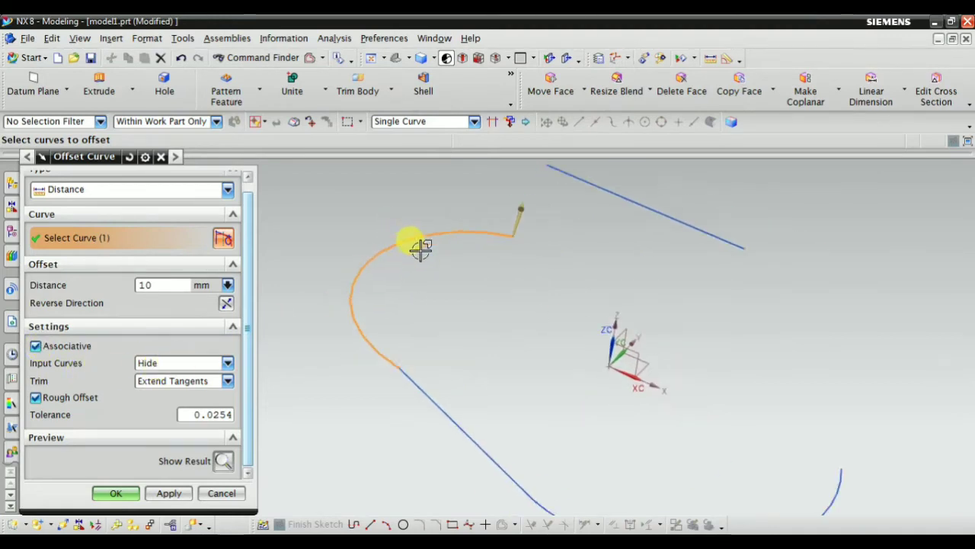
scroll(373, 251, "down", 3)
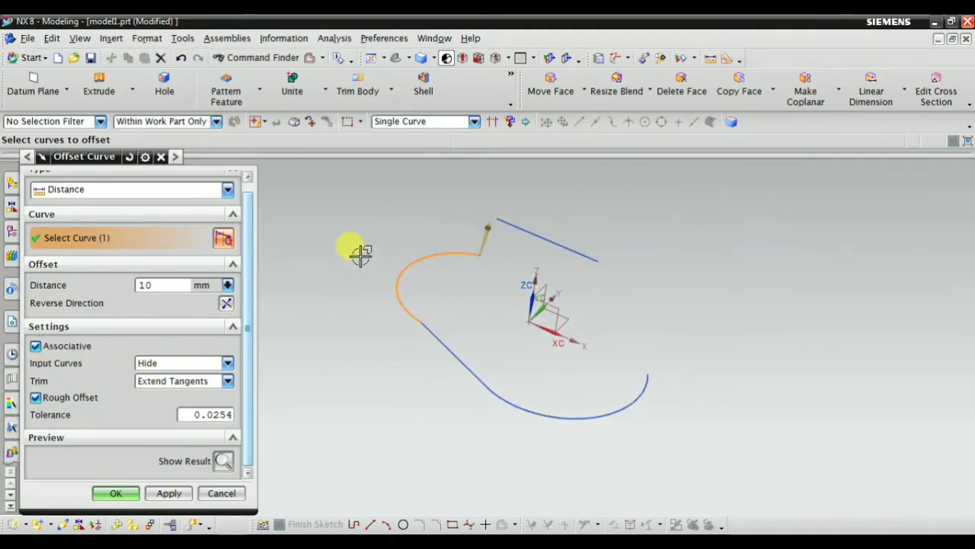
left_click(189, 363)
left_click(167, 380)
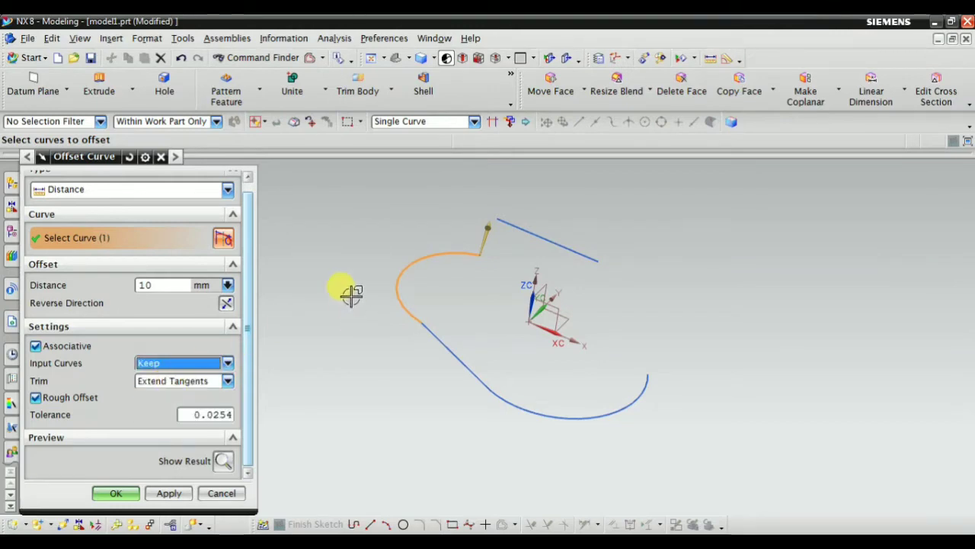
left_click(224, 461)
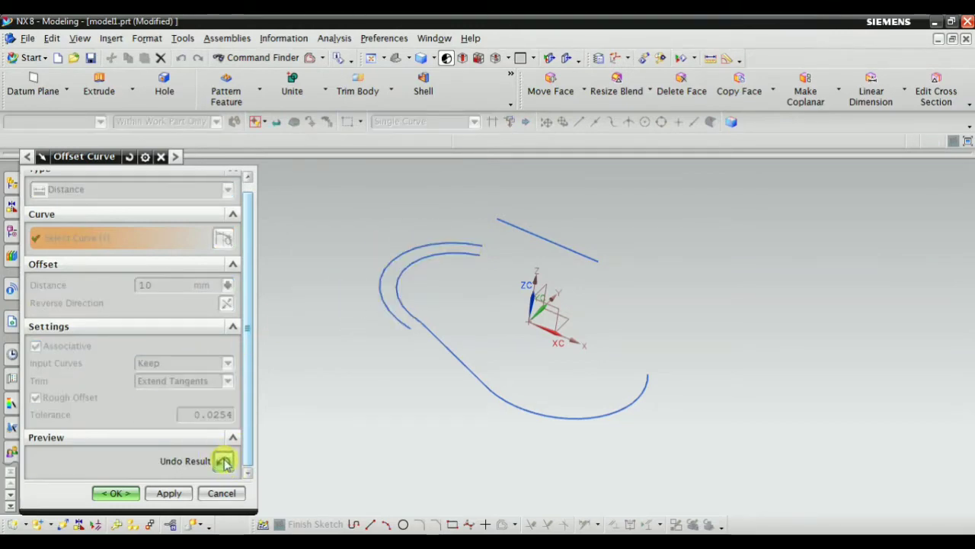
left_click(223, 461)
Preview the offset with Input Curves set to Hide.
left_click(171, 364)
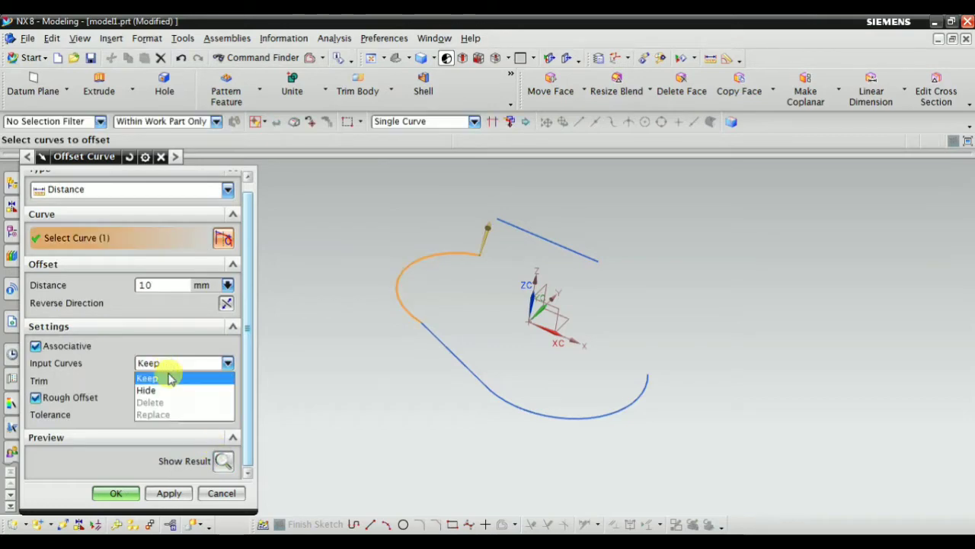
left_click(163, 390)
left_click(223, 461)
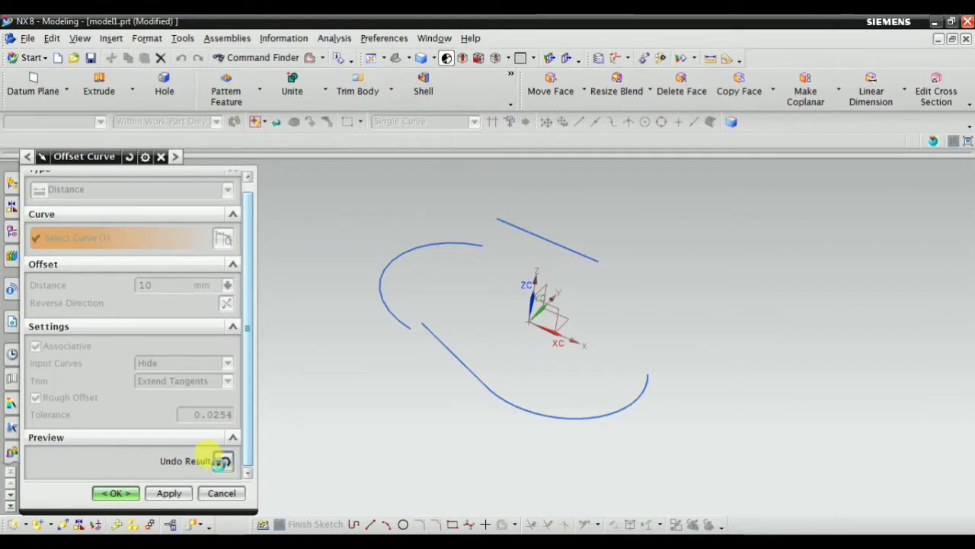
left_click(221, 461)
Return Input Curves to Keep and preview the offset at 20 mm.
left_click(171, 363)
left_click(168, 375)
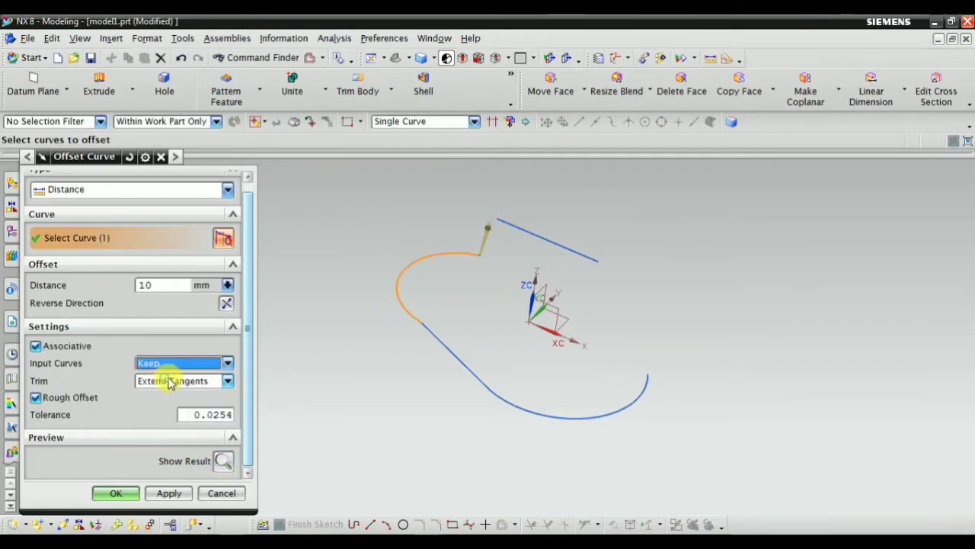
double_click(154, 286)
type("20")
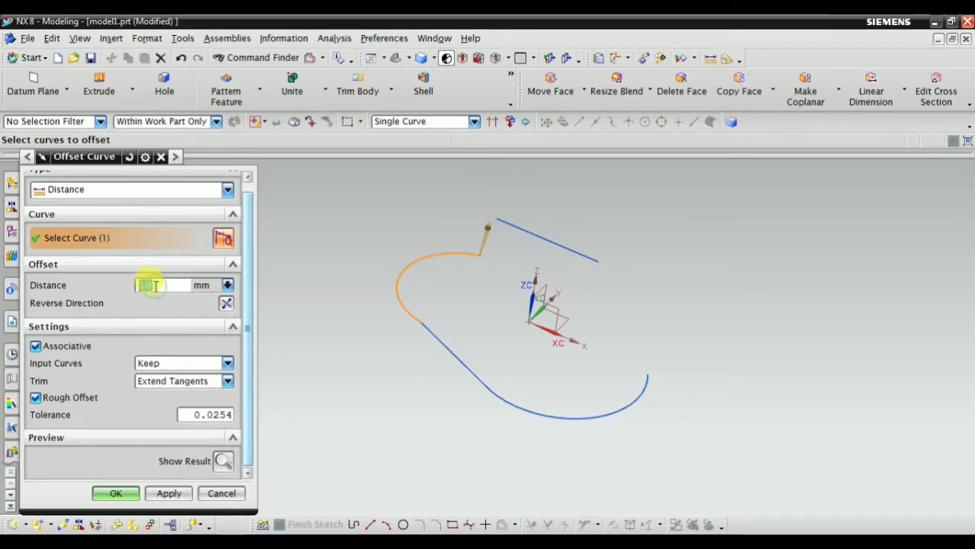
left_click(226, 461)
left_click(225, 461)
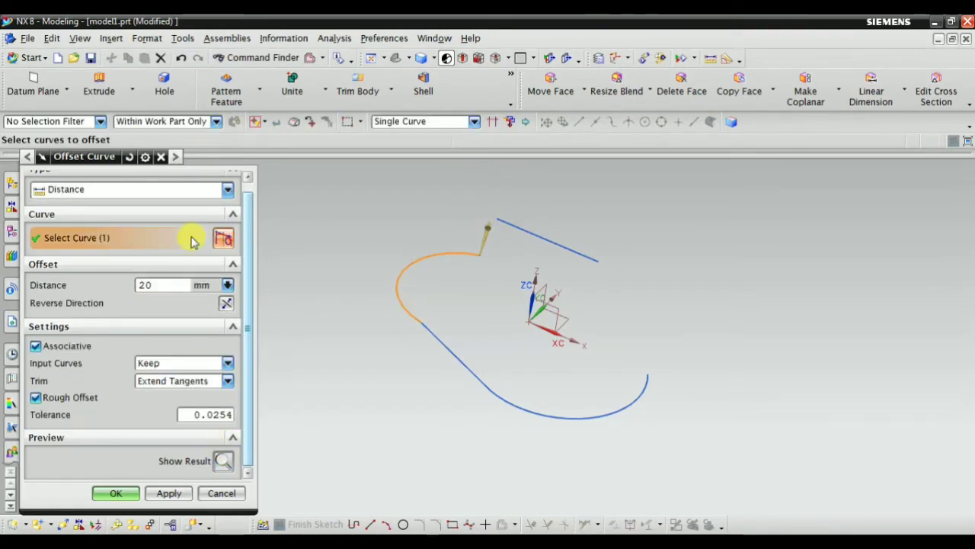
left_click(396, 122)
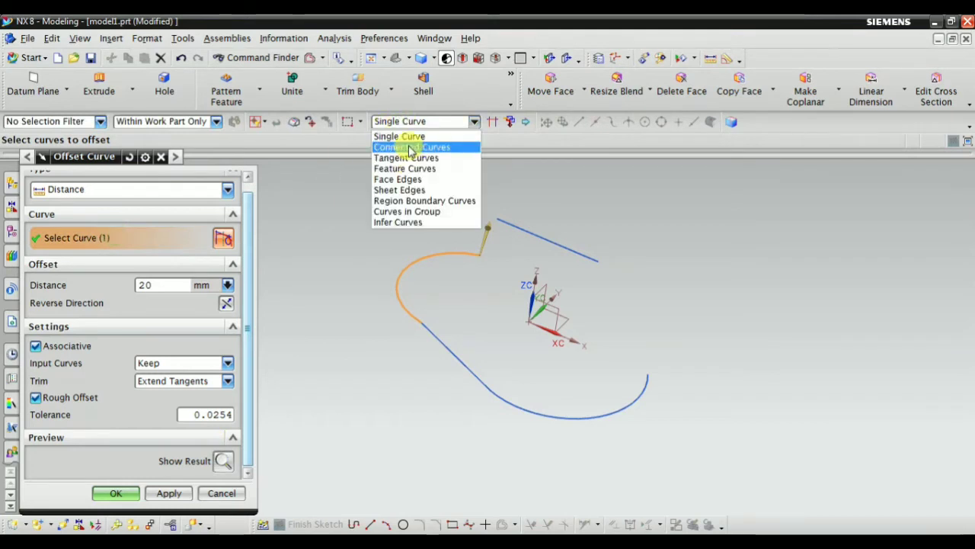
Switch to Connected Curves and preview a 20 mm offset of the whole chain.
left_click(407, 146)
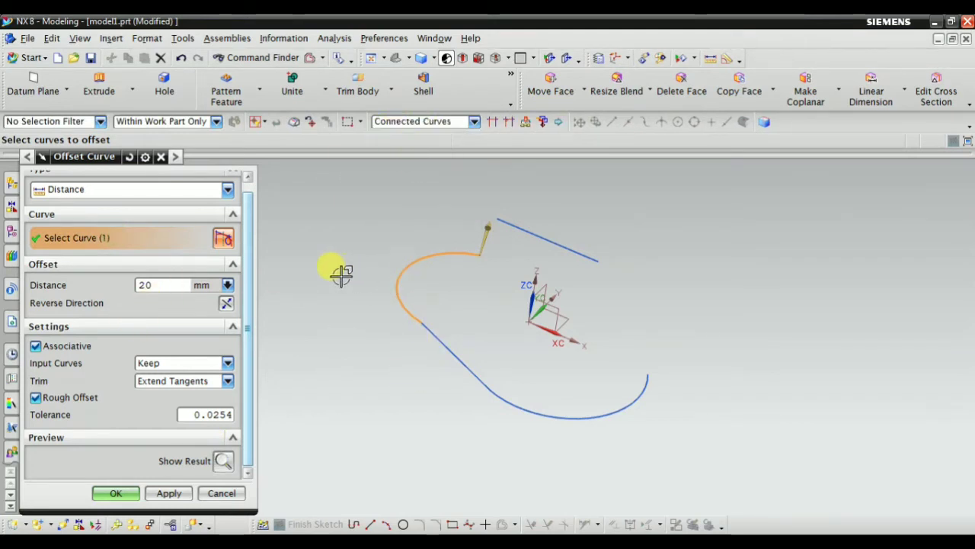
left_click(425, 255, "shift")
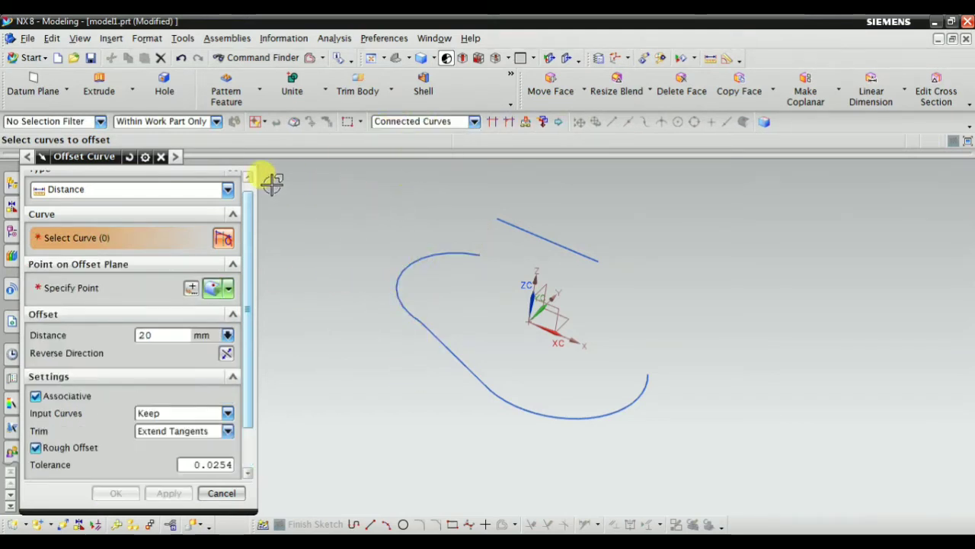
left_click(433, 252)
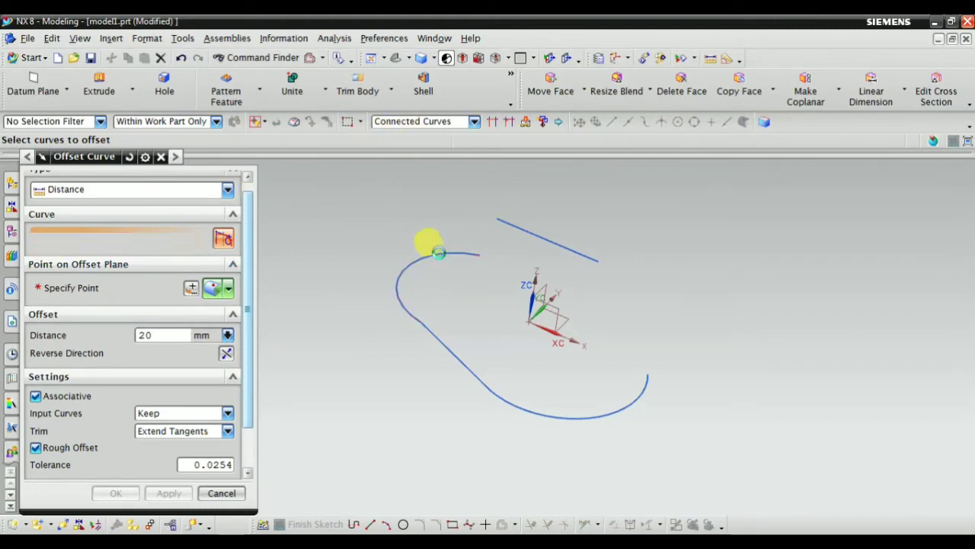
scroll(407, 171, "up", 1)
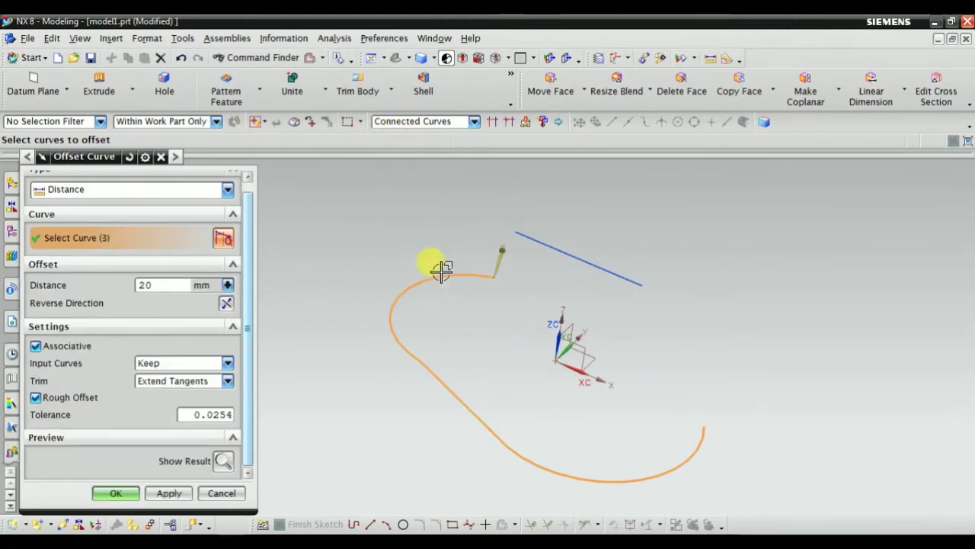
scroll(427, 278, "down", 2)
left_click(224, 461)
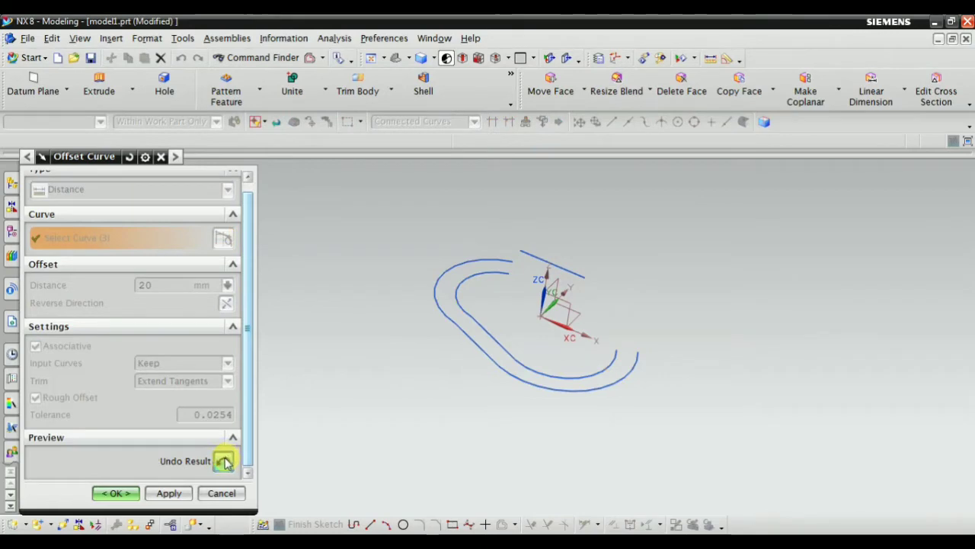
Undo the chain offset preview and deselect the curve chain.
scroll(544, 259, "up", 2)
scroll(416, 241, "down", 2)
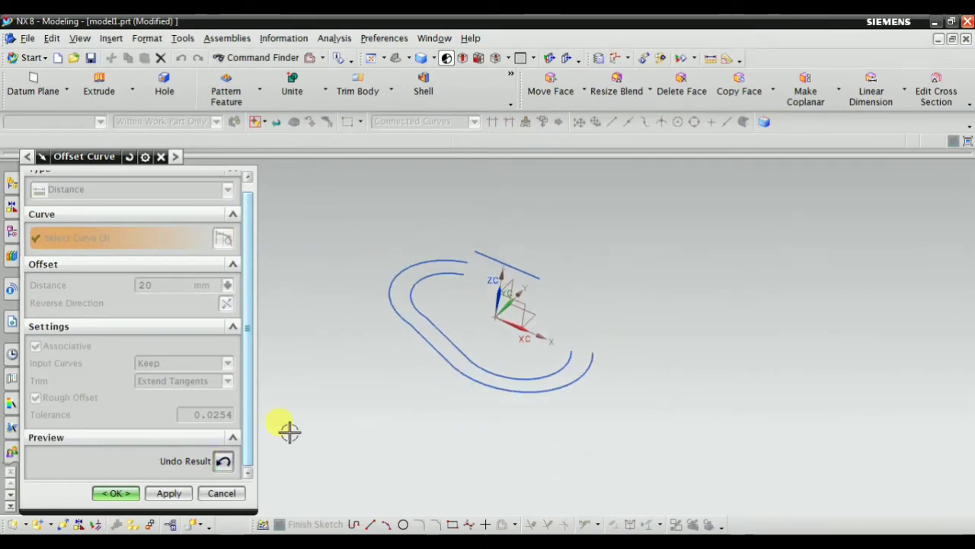
left_click(223, 463)
scroll(374, 278, "up", 2)
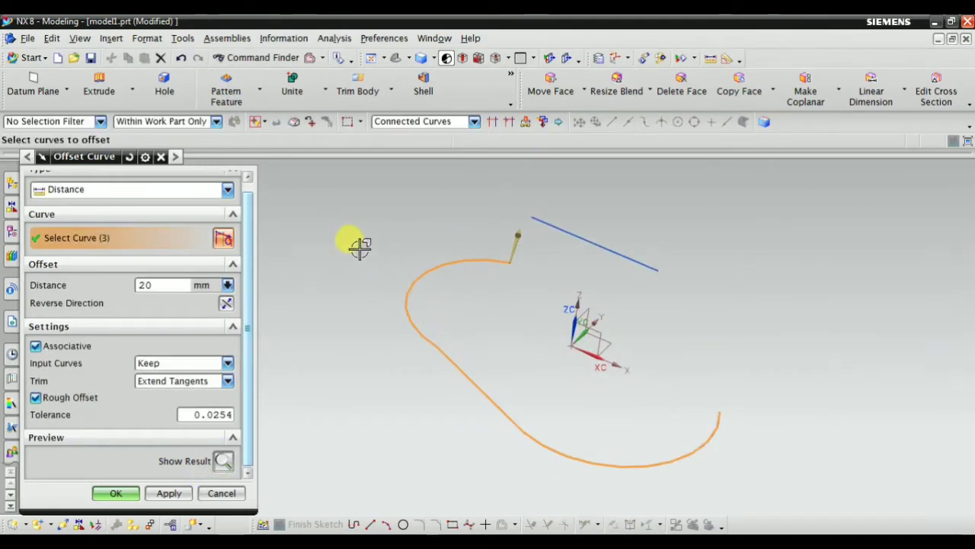
scroll(359, 246, "down", 1)
scroll(394, 269, "down", 2)
left_click(478, 337, "shift")
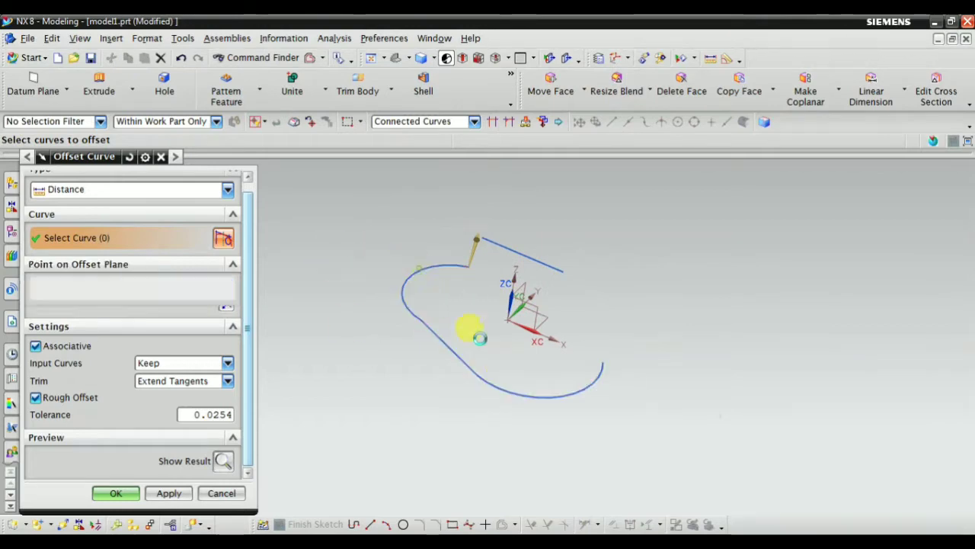
Select the straight middle line as a single curve, then cancel the offset.
left_click(397, 124)
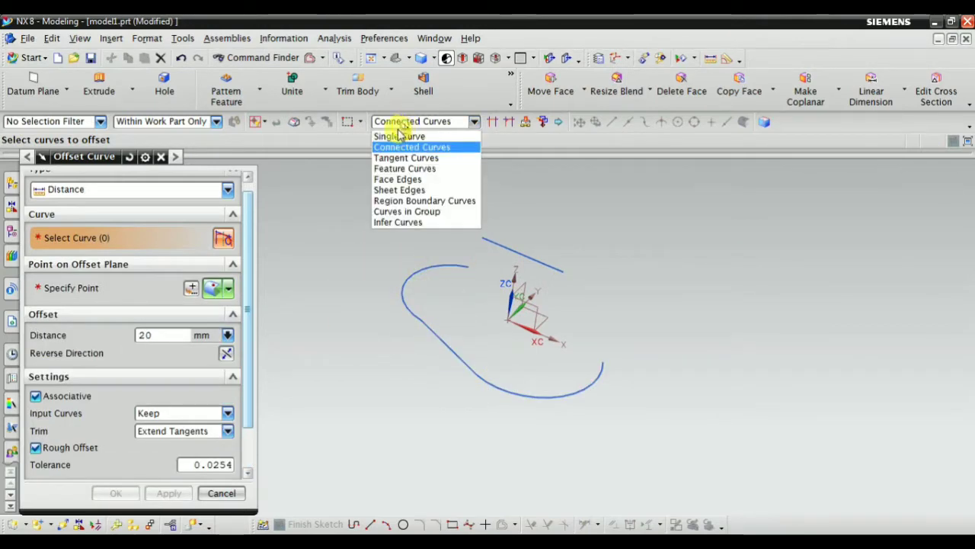
left_click(399, 135)
scroll(449, 297, "up", 1)
left_click(430, 333)
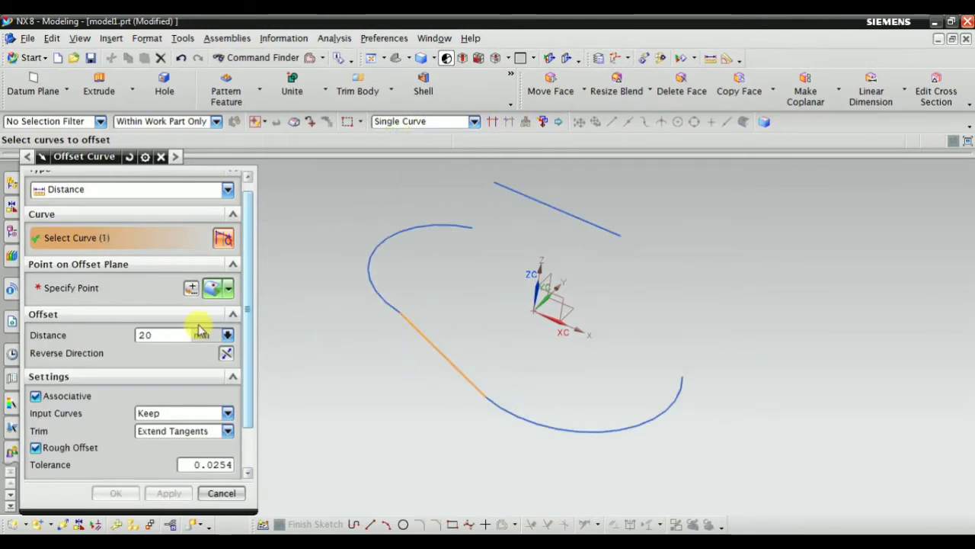
scroll(218, 449, "down", 1)
scroll(146, 240, "up", 1)
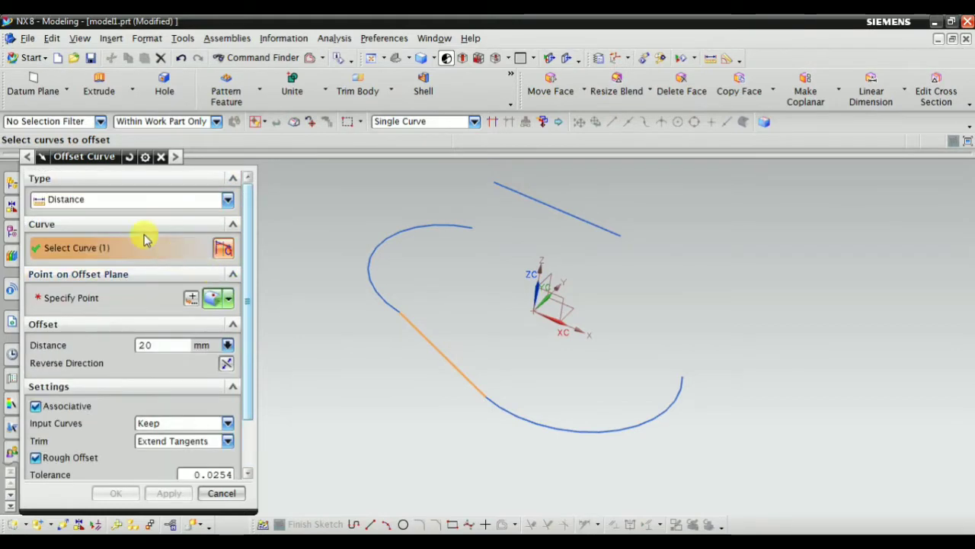
scroll(446, 291, "down", 2)
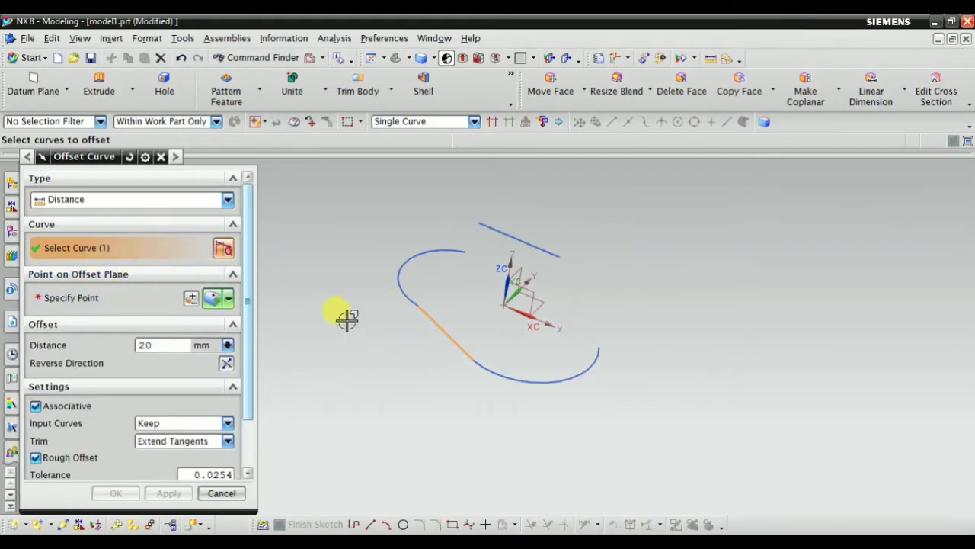
left_click(222, 496)
Restart Offset Curve, pick the slanted segment and an inferred plane point.
right_click(235, 204)
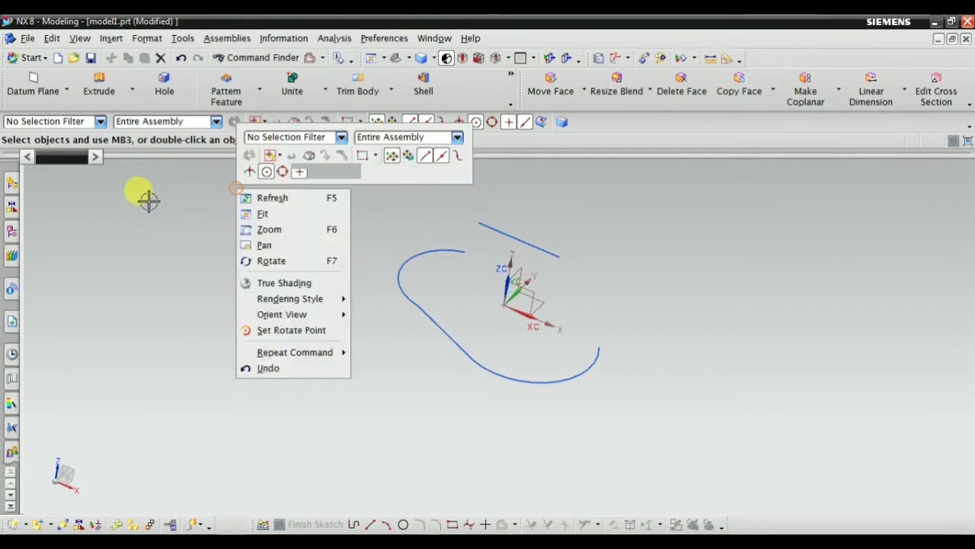
left_click(425, 355)
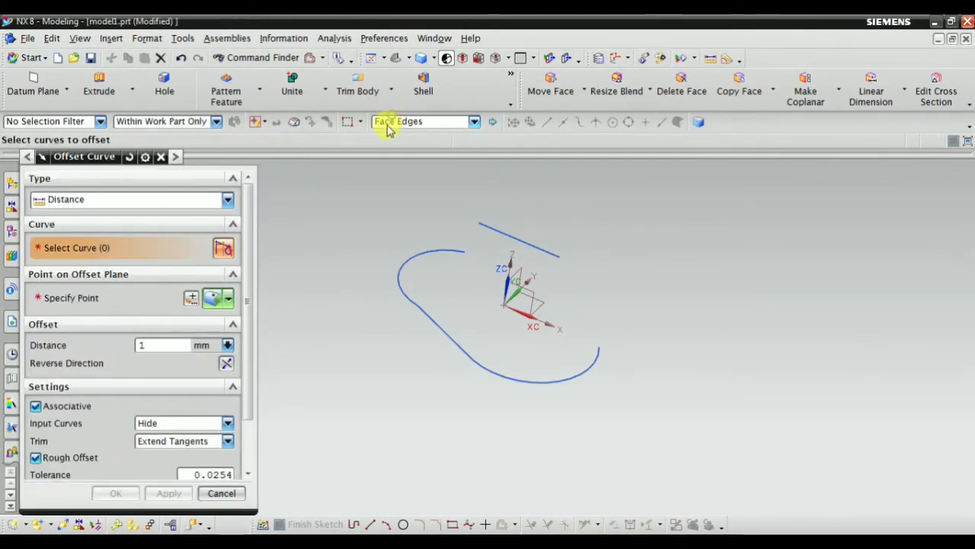
left_click(390, 121)
left_click(389, 134)
scroll(421, 307, "up", 2)
left_click(426, 308)
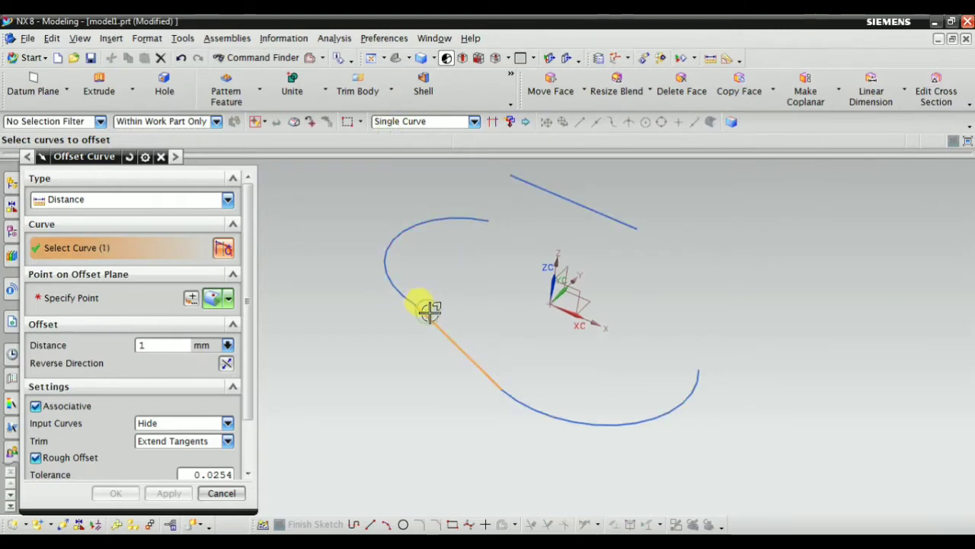
left_click(76, 298)
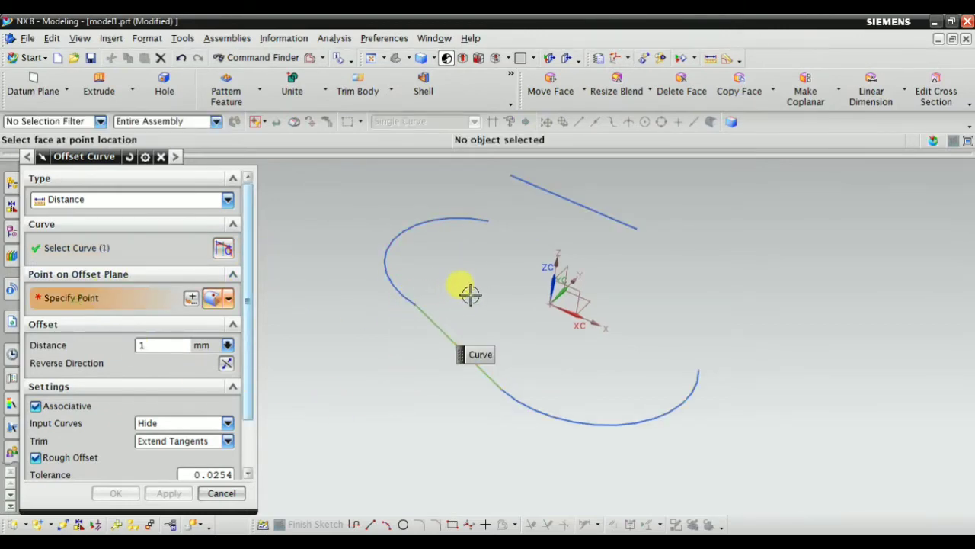
left_click(228, 297)
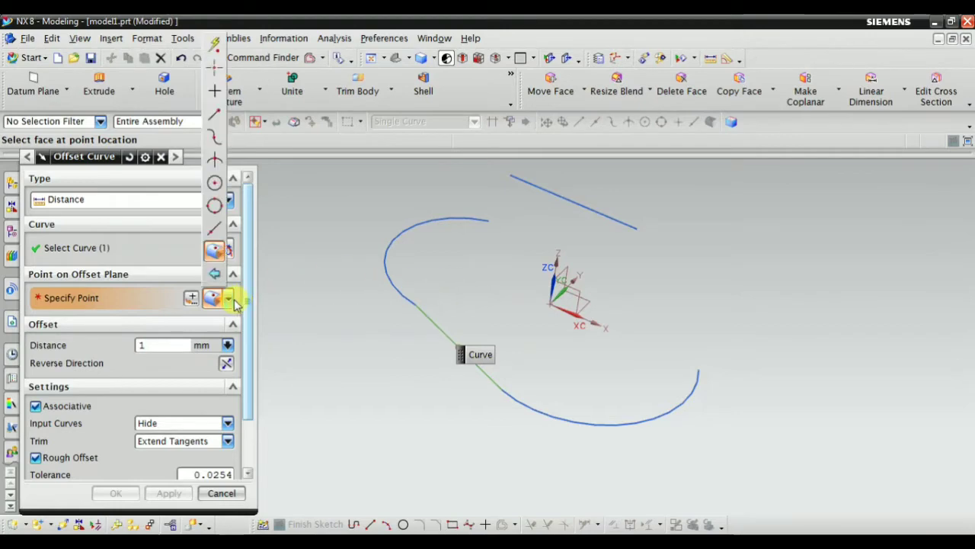
left_click(218, 46)
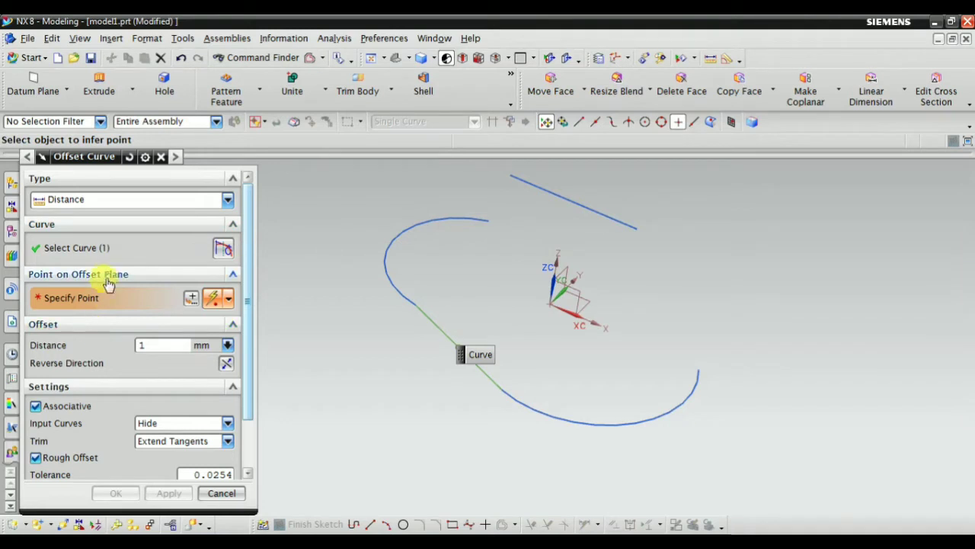
Set Input Curves to Keep, then cancel without creating any offset.
left_click(110, 247)
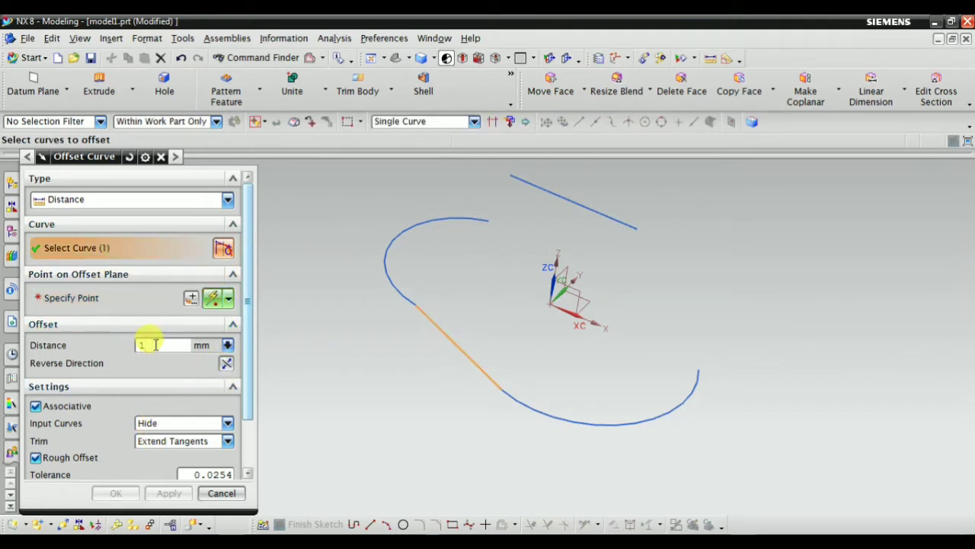
left_click(163, 345)
type("1")
scroll(204, 469, "down", 2)
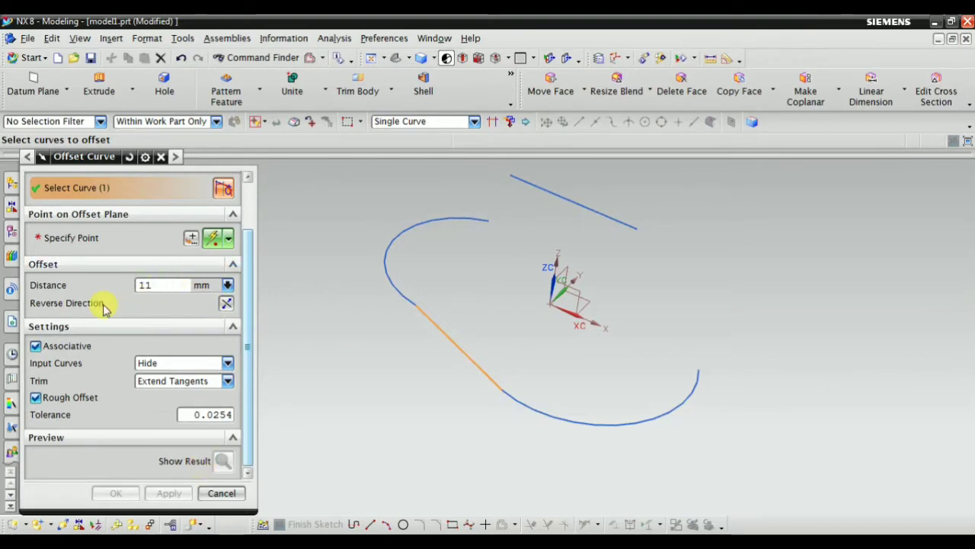
left_click(175, 378)
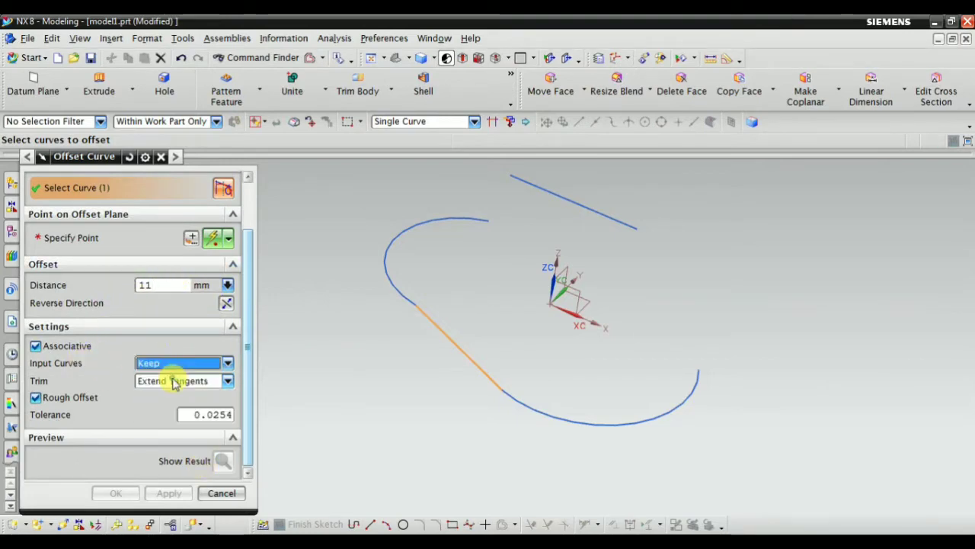
scroll(202, 279, "up", 2)
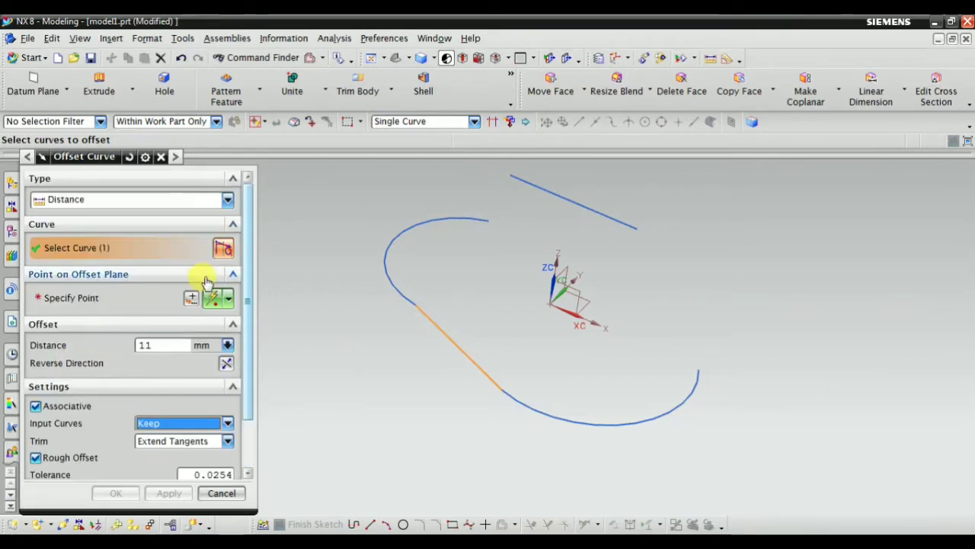
left_click(221, 493)
right_click(207, 189)
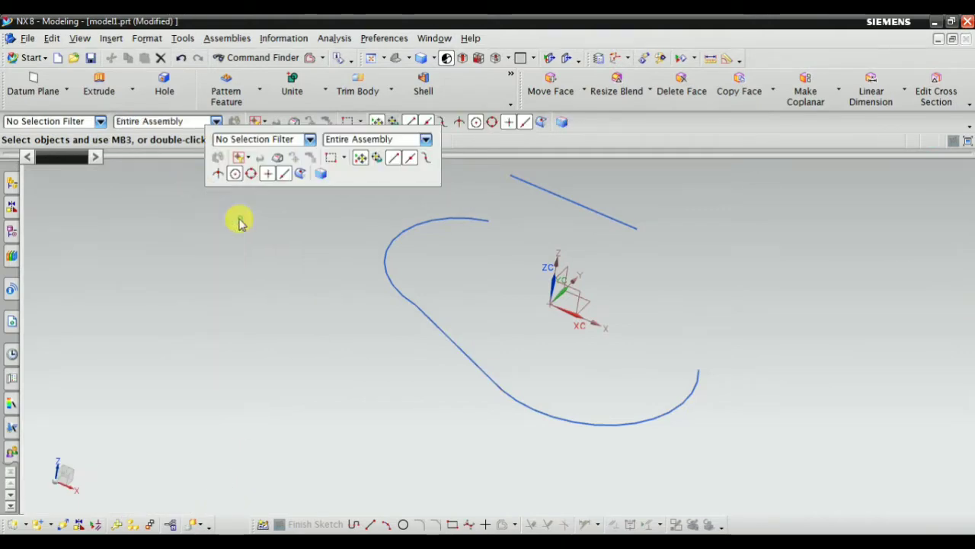
Fit the view and start a Distance-type Offset Curve with Single Curve filter.
key("ctrl+f")
left_click(111, 38)
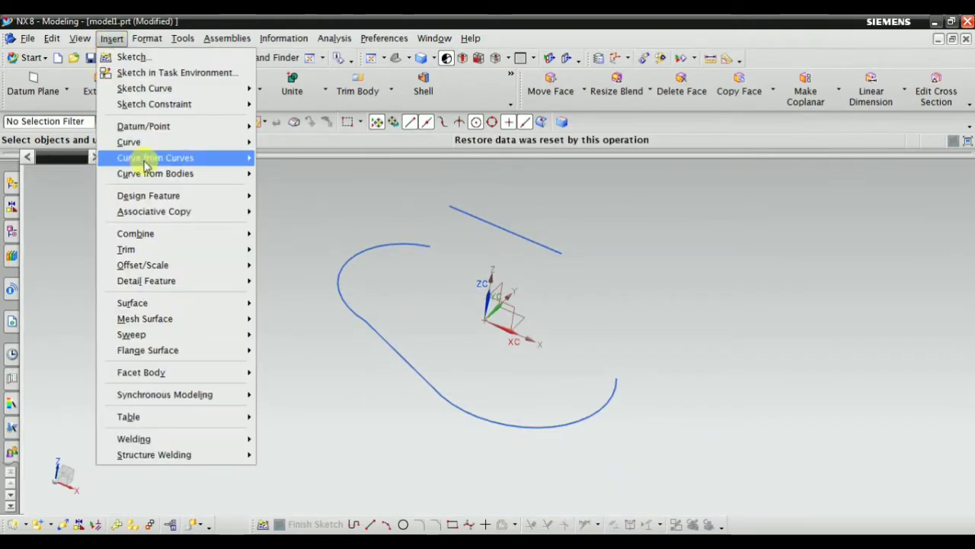
mouse_move(155, 158)
left_click(266, 159)
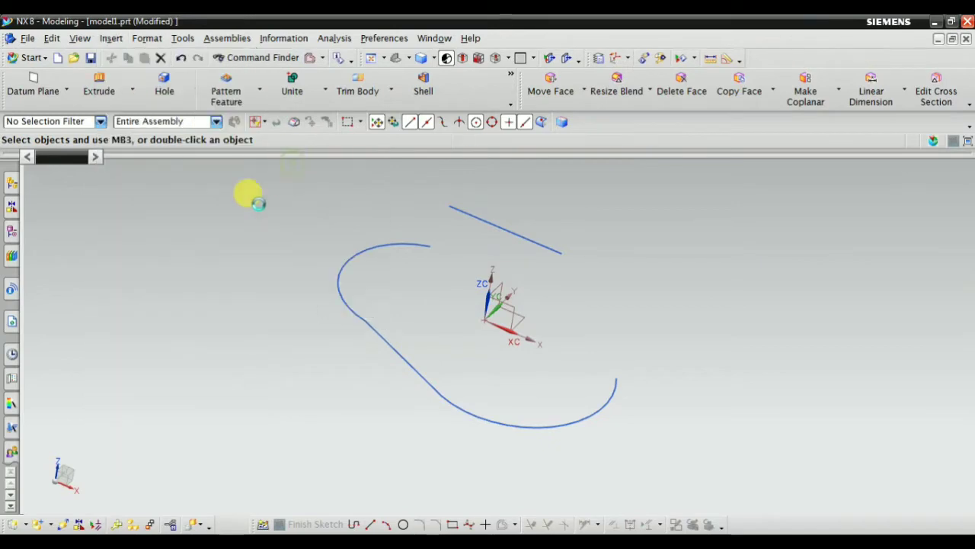
left_click(82, 200)
left_click(77, 219)
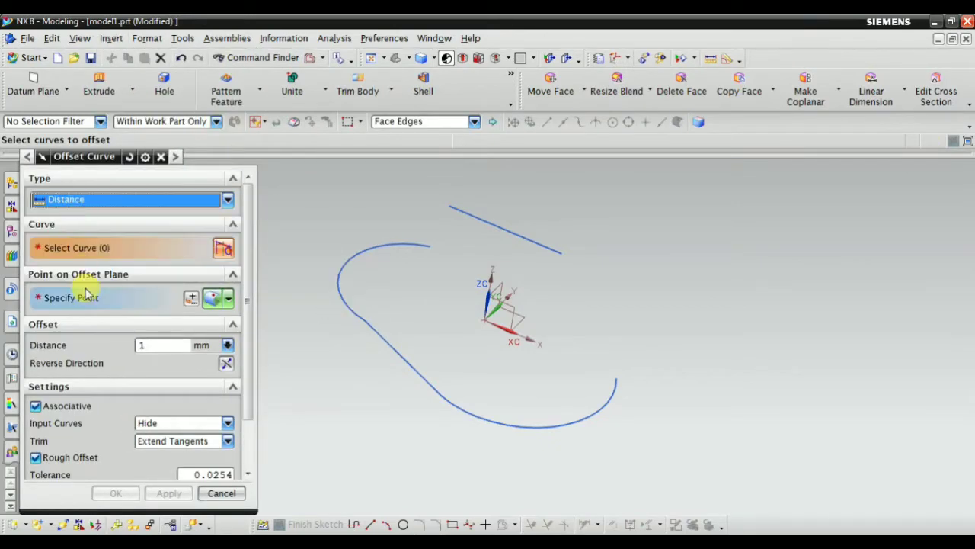
left_click(396, 122)
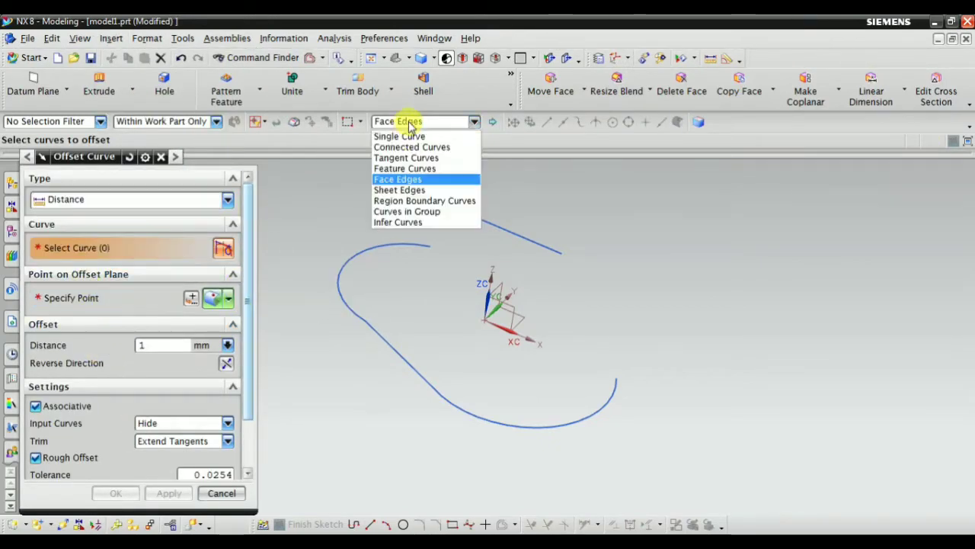
left_click(399, 135)
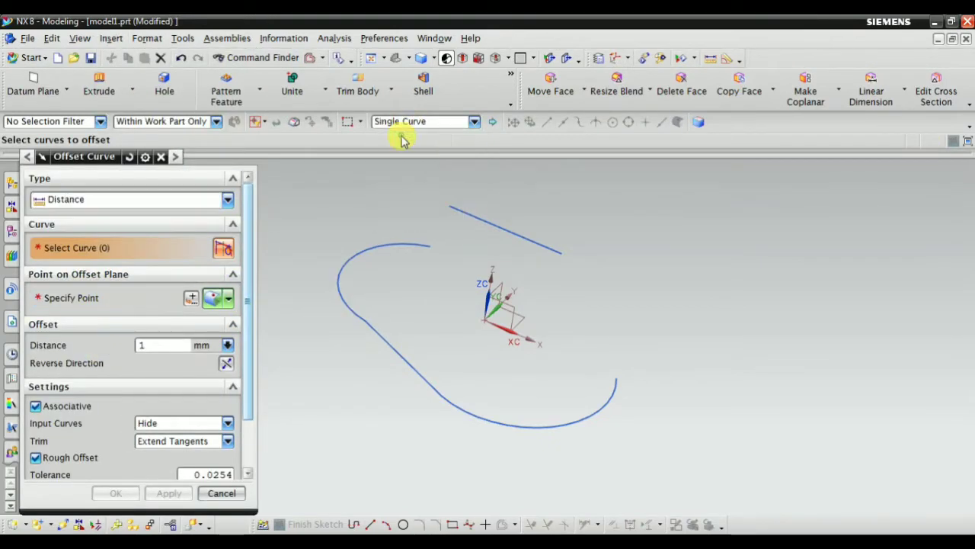
Offset the upper-left arc by 11 mm, preview it, then undo the preview.
left_click(362, 245)
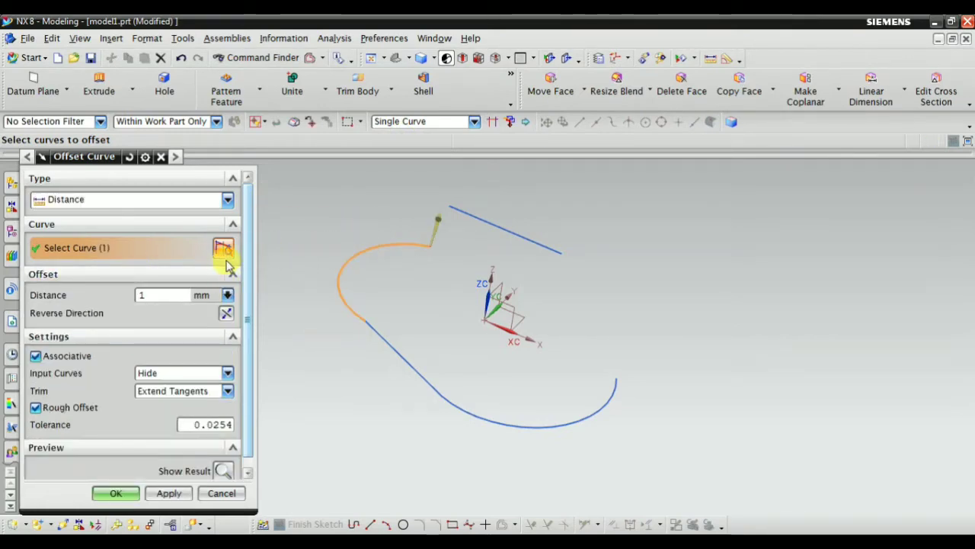
middle_click_drag(349, 279, 421, 358)
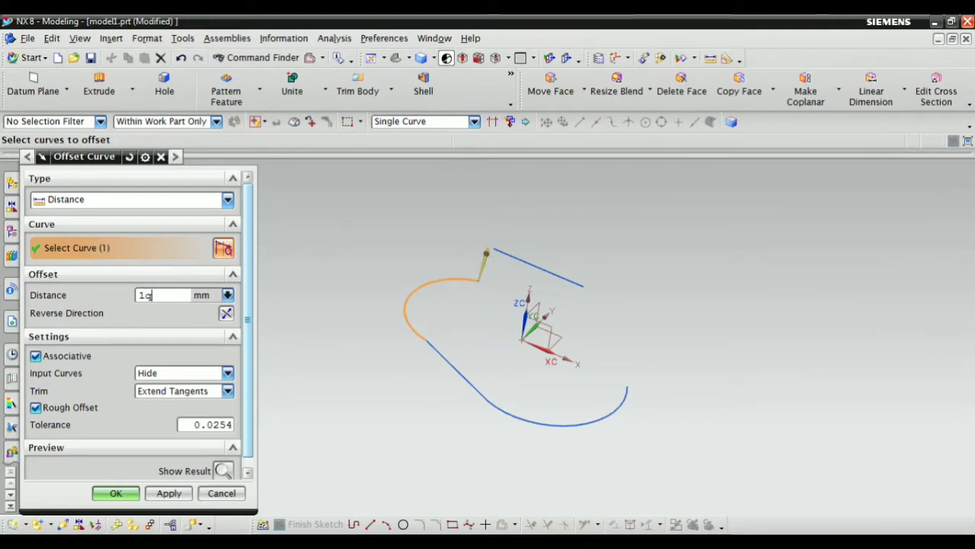
type("1")
left_click(223, 470)
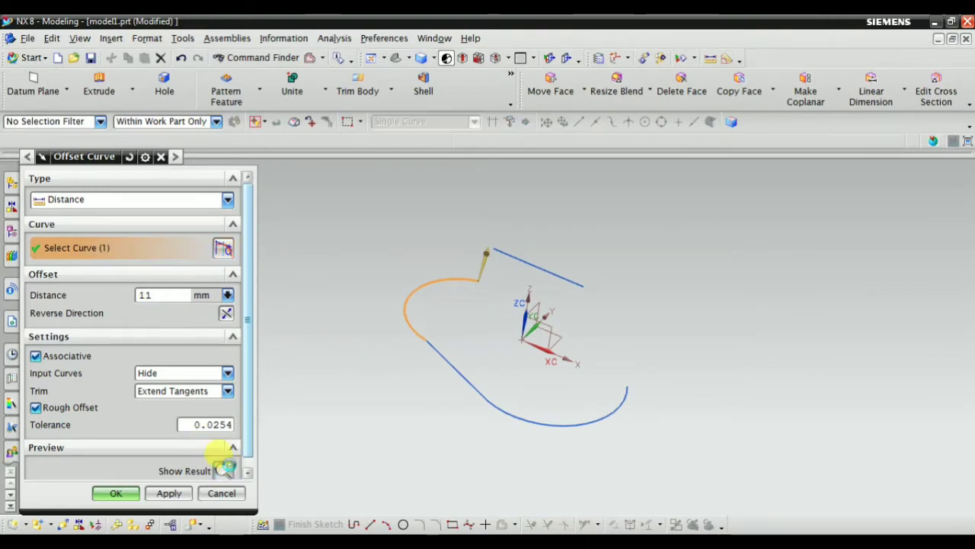
left_click(225, 470)
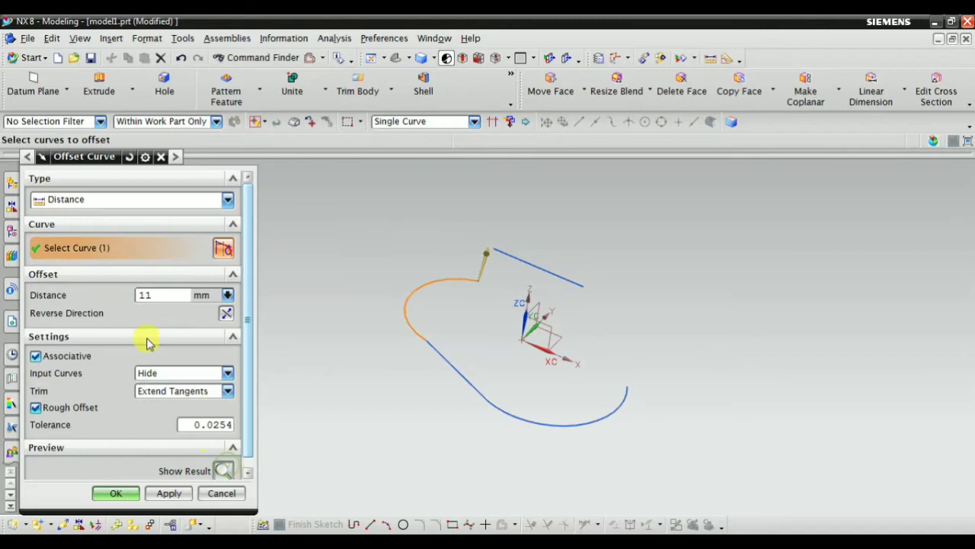
left_click(84, 199)
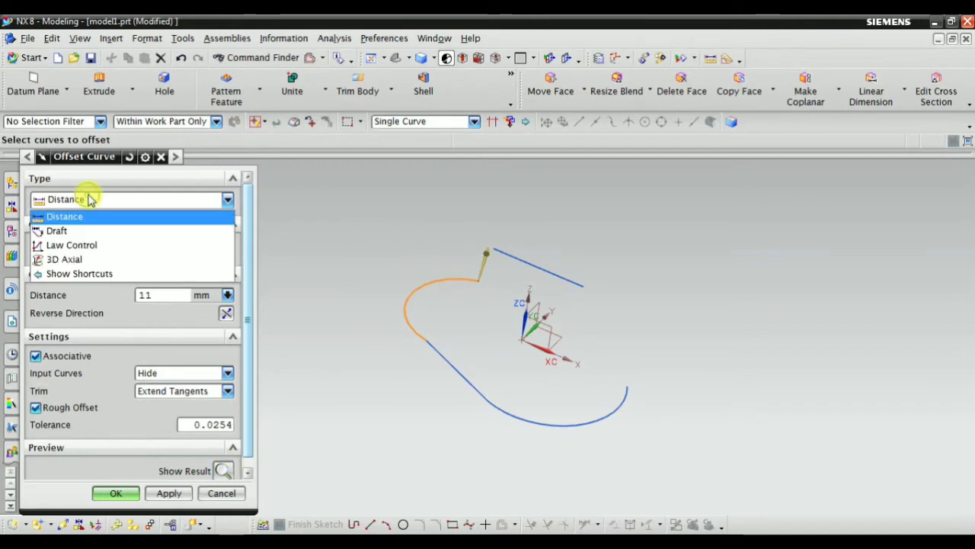
Switch to a Draft offset of 11 mm height at 45 degrees and preview it.
left_click(71, 234)
mouse_move(364, 403)
middle_mouse_down()
mouse_move(386, 337)
mouse_move(378, 279)
mouse_move(378, 320)
mouse_move(474, 304)
mouse_move(194, 313)
middle_mouse_up()
left_click(171, 317)
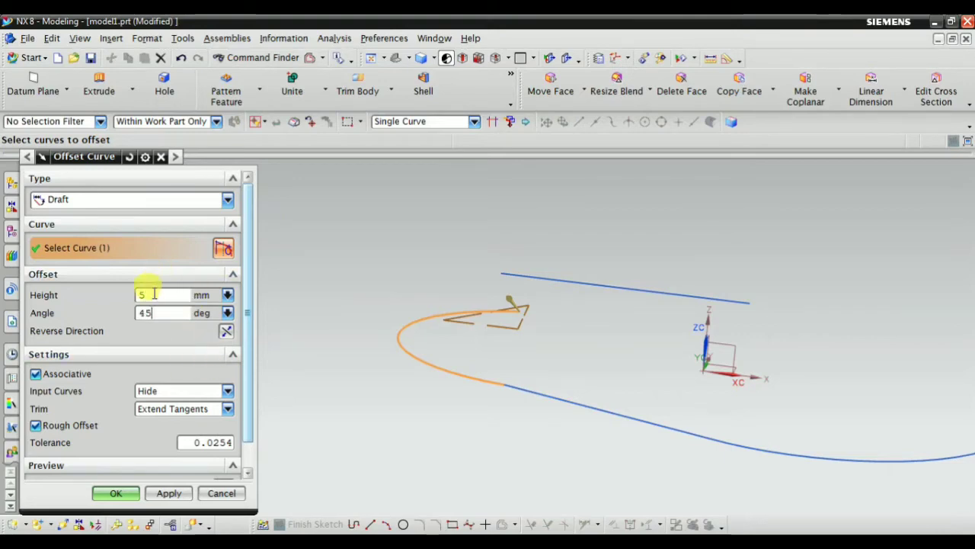
scroll(226, 405, "down", 1)
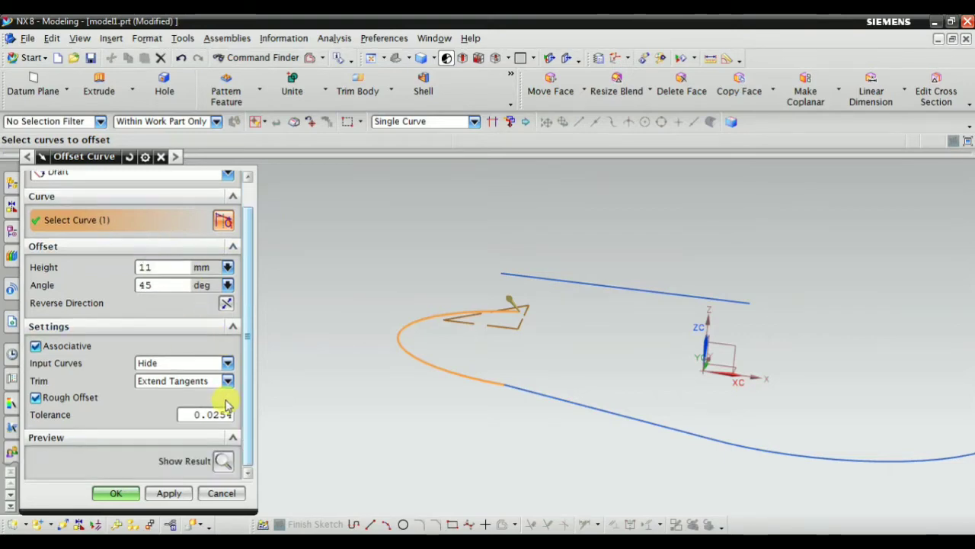
left_click(215, 463)
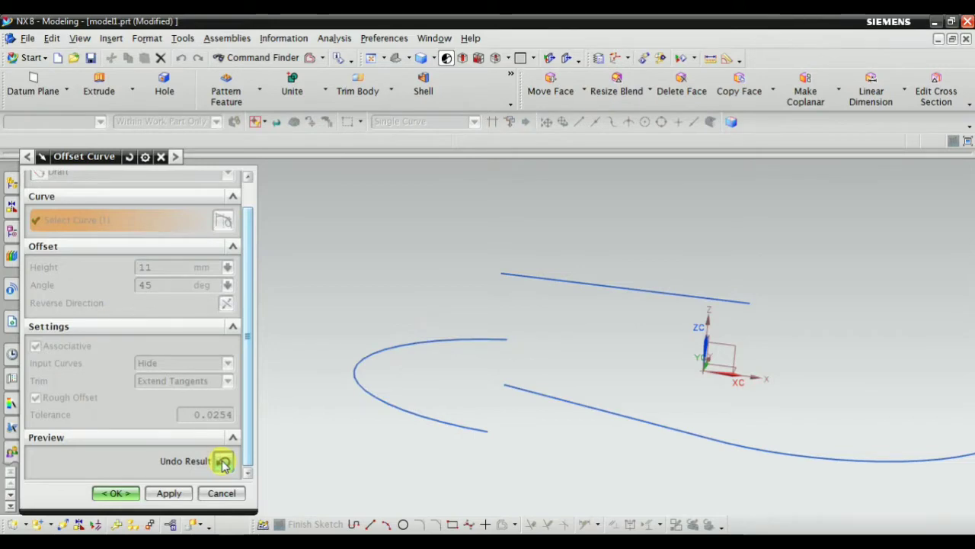
left_click(217, 461)
Keep the original arc, preview the draft offset from several angles, then undo.
left_click(158, 364)
left_click(147, 378)
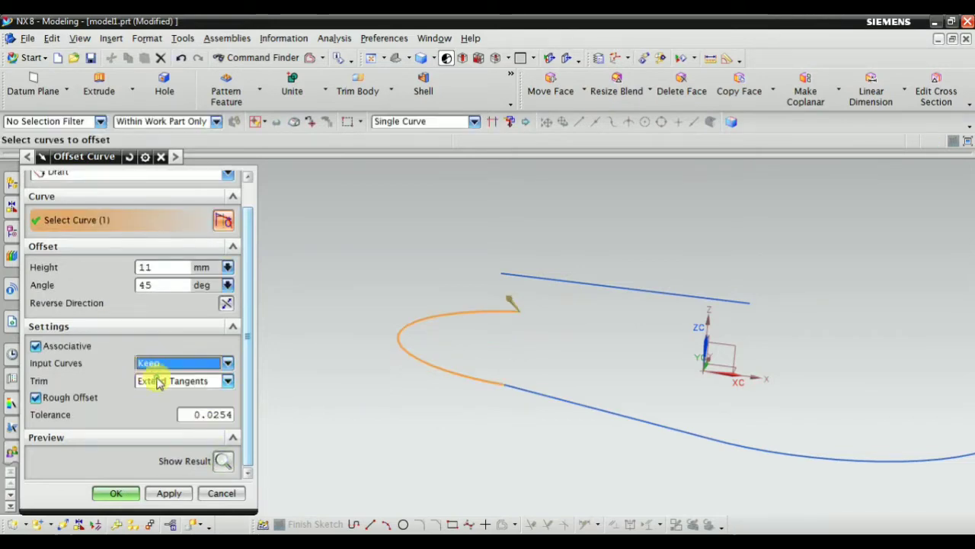
left_click(223, 460)
middle_click_drag(406, 398, 407, 358)
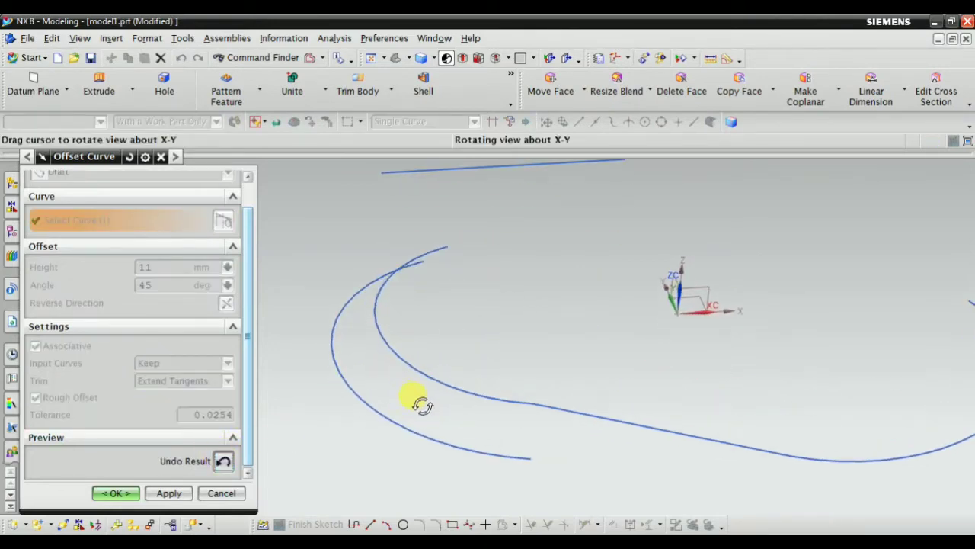
middle_click_drag(342, 393, 393, 367)
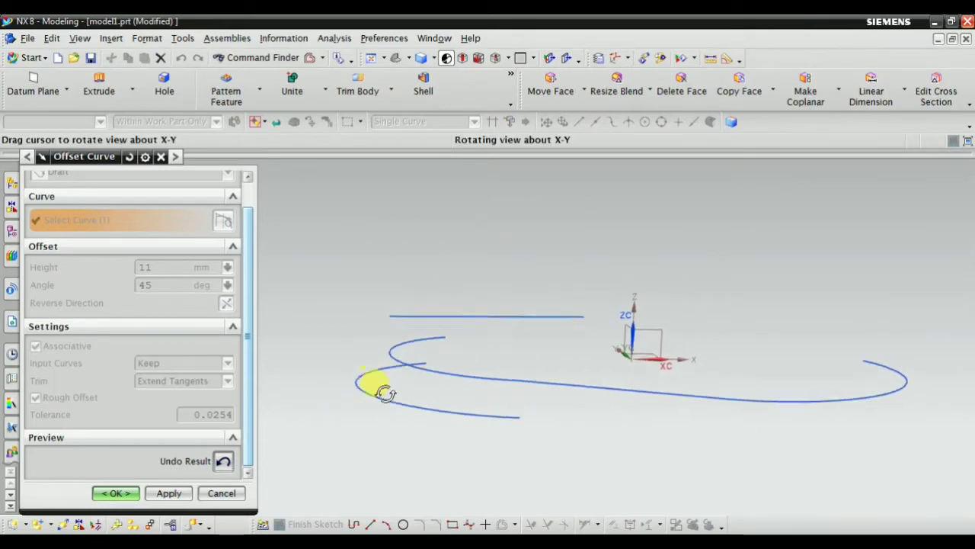
middle_click_drag(367, 402, 447, 350)
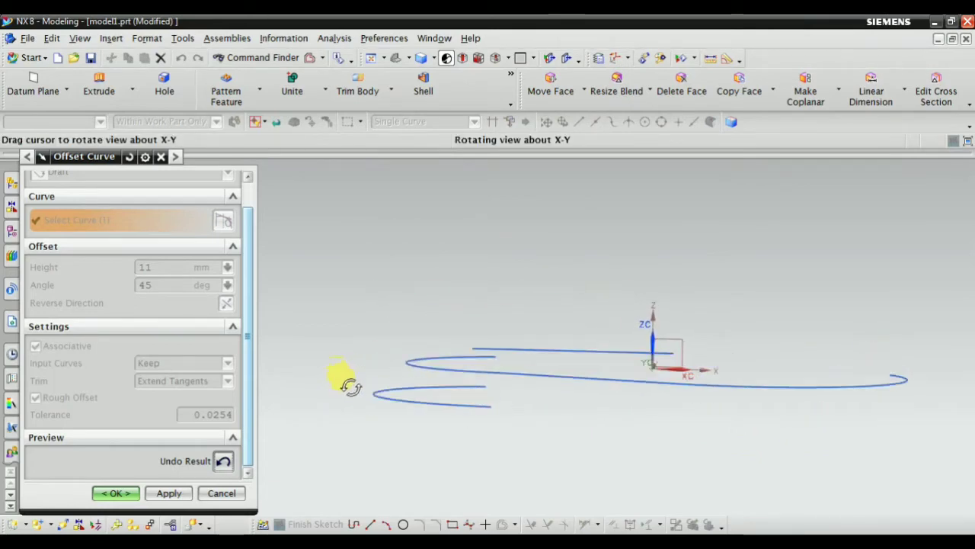
left_click(224, 462)
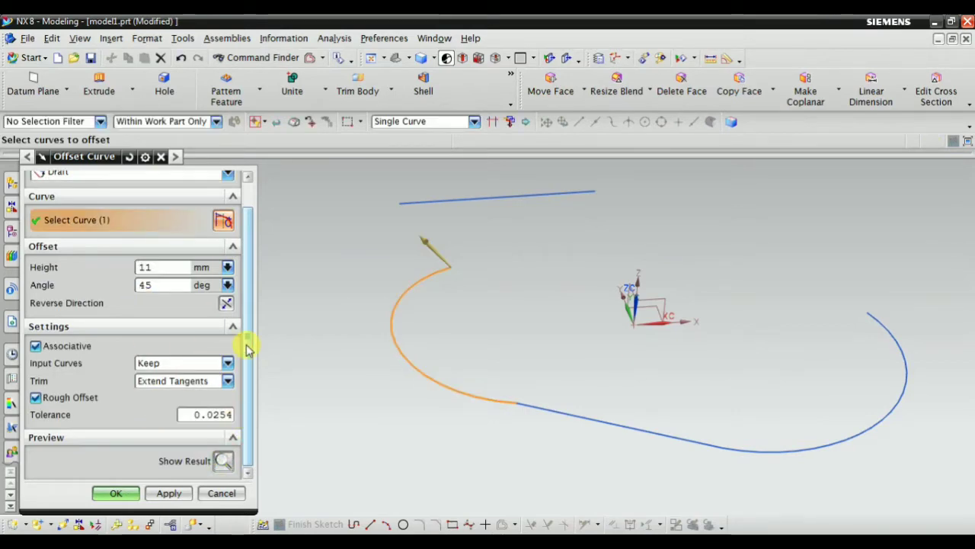
scroll(108, 214, "up", 1)
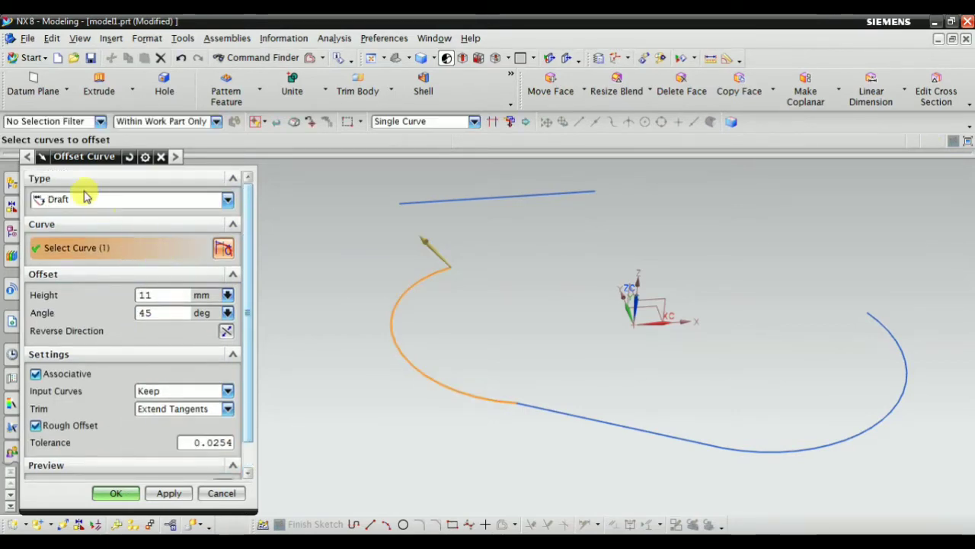
left_click(80, 199)
Switch the offset to Law Control with a Linear law from 1 to 11 and preview it.
left_click(77, 245)
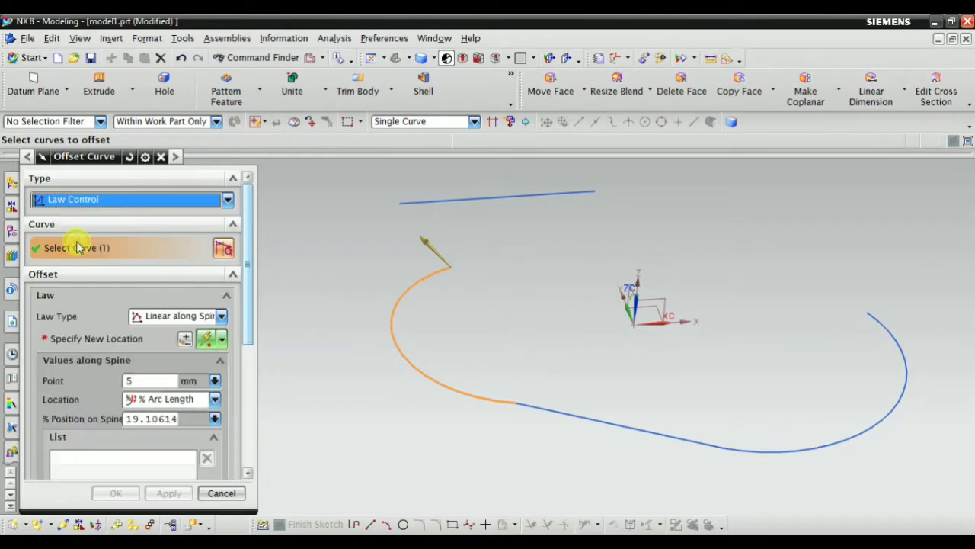
left_click(183, 320)
left_click(174, 334)
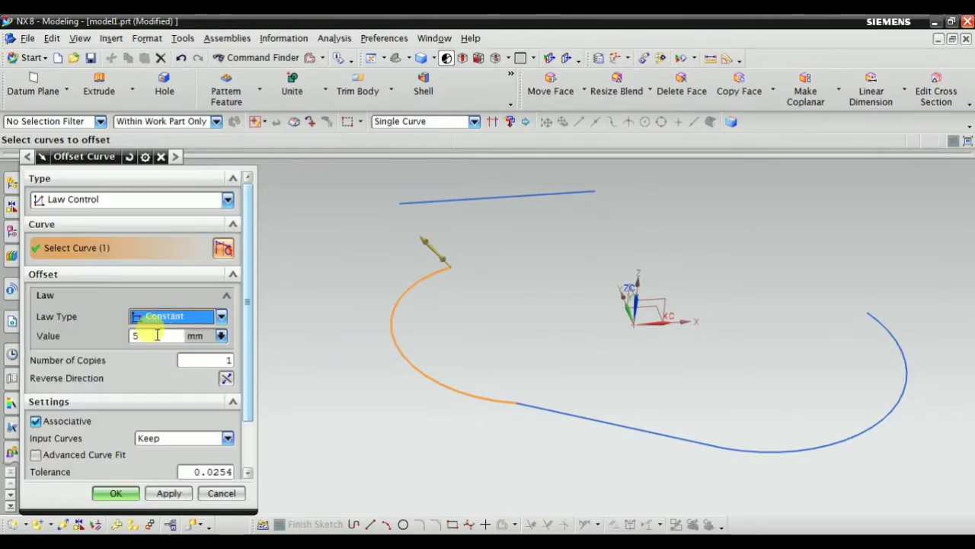
left_click(164, 316)
left_click(160, 347)
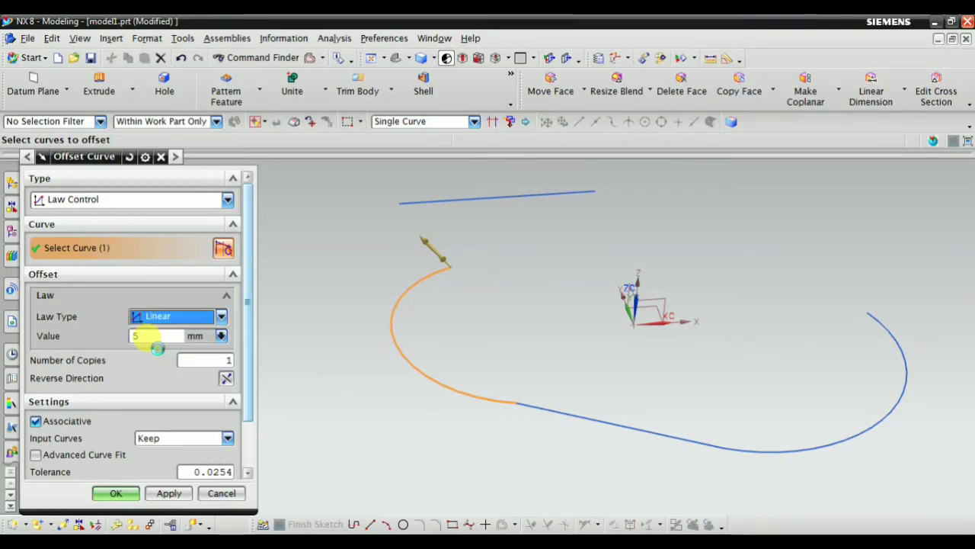
left_click(164, 318)
left_click(158, 347)
double_click(153, 335)
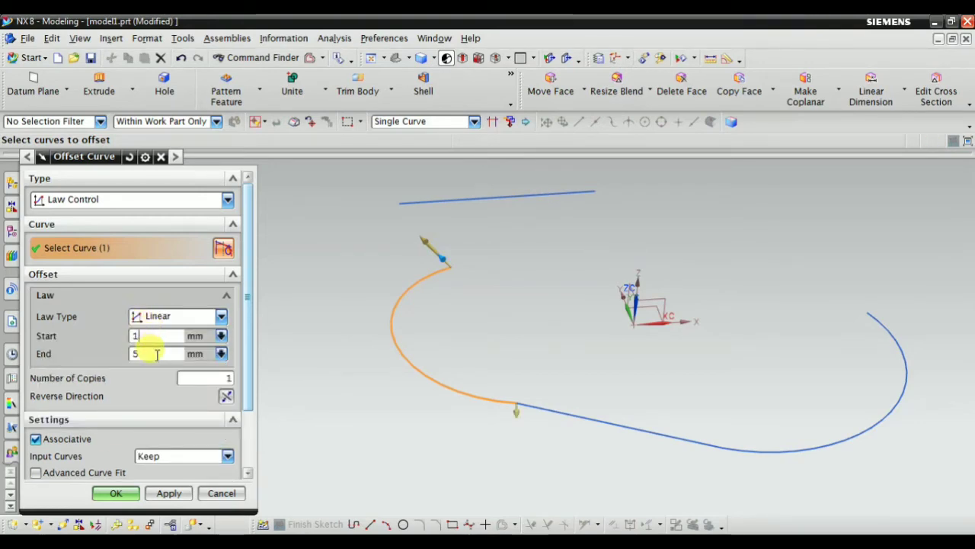
scroll(196, 428, "down", 3)
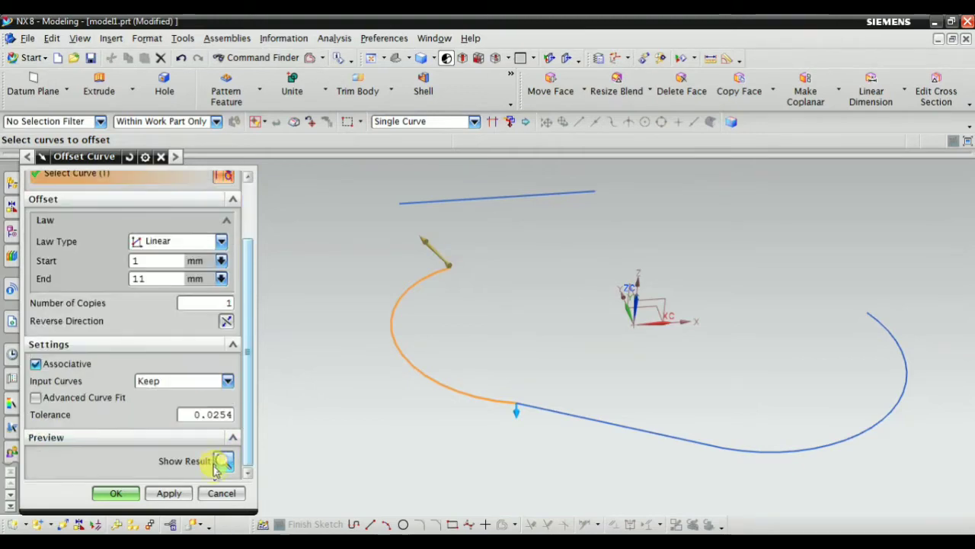
left_click(222, 462)
mouse_move(405, 411)
middle_mouse_down()
mouse_move(409, 453)
mouse_move(399, 427)
mouse_move(435, 263)
middle_mouse_up()
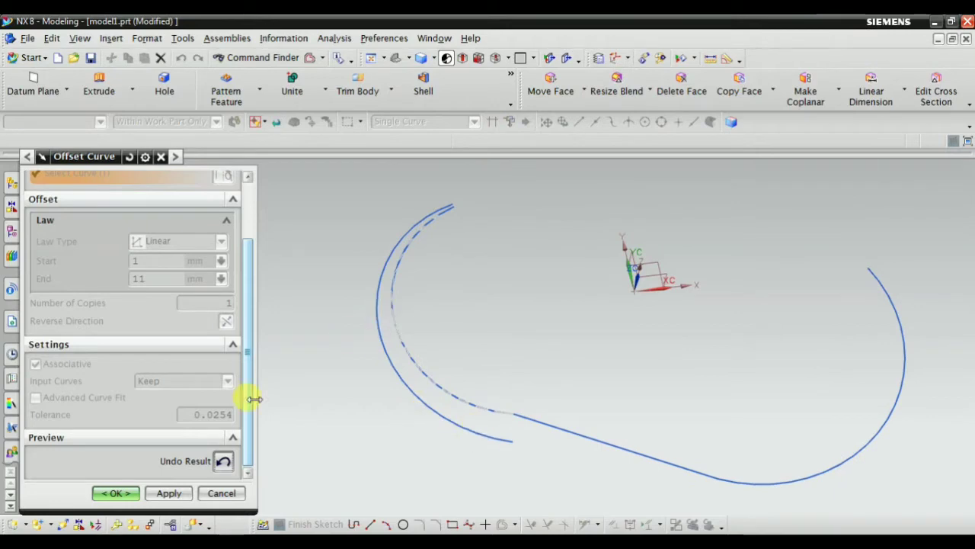
Change the offset law to Cubic with Start 5 mm and check the preview.
left_click(175, 240)
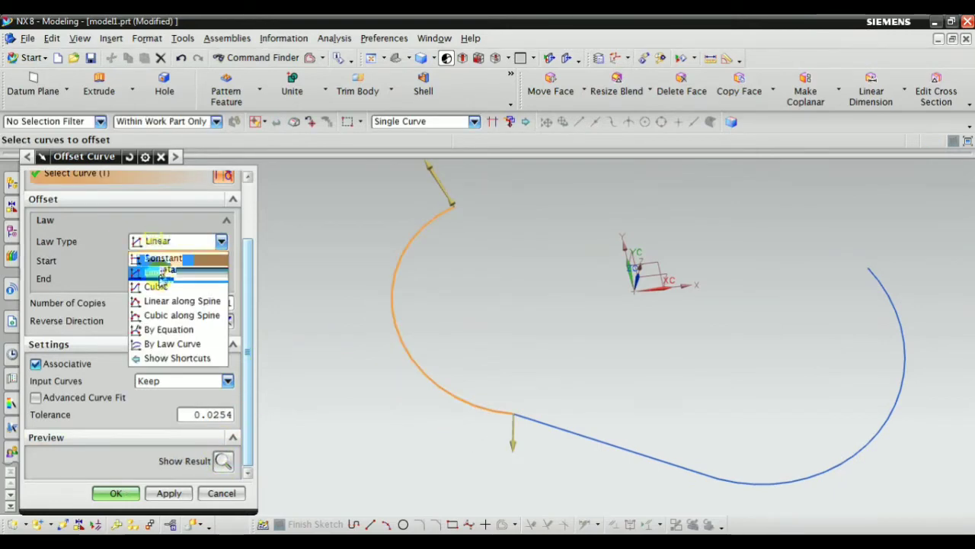
left_click(157, 284)
left_click(152, 259)
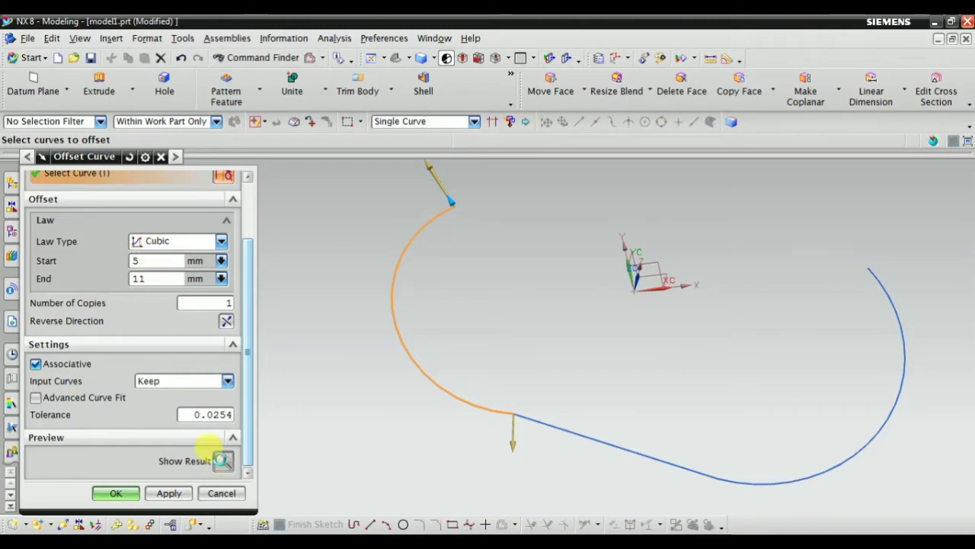
left_click(223, 460)
middle_click_drag(366, 358, 391, 377)
left_click(222, 462)
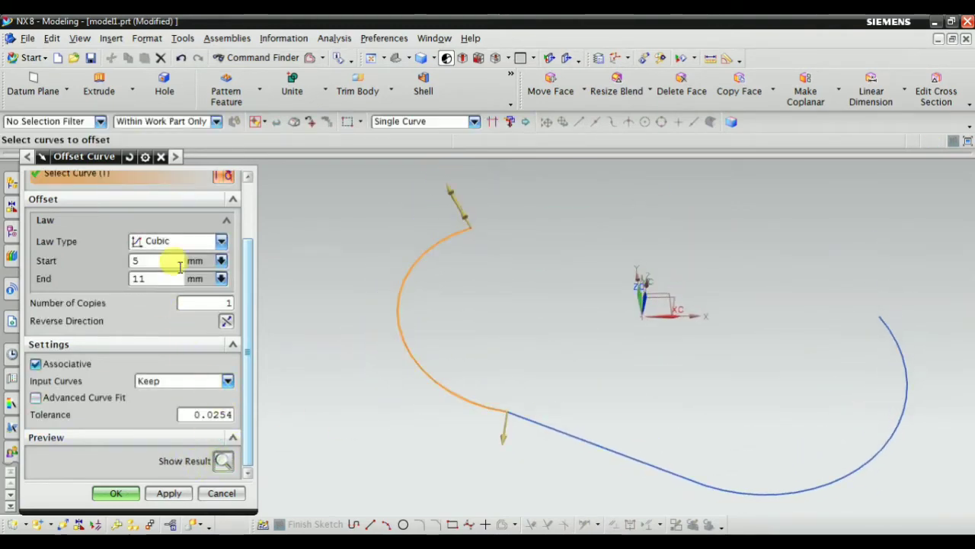
left_click(175, 241)
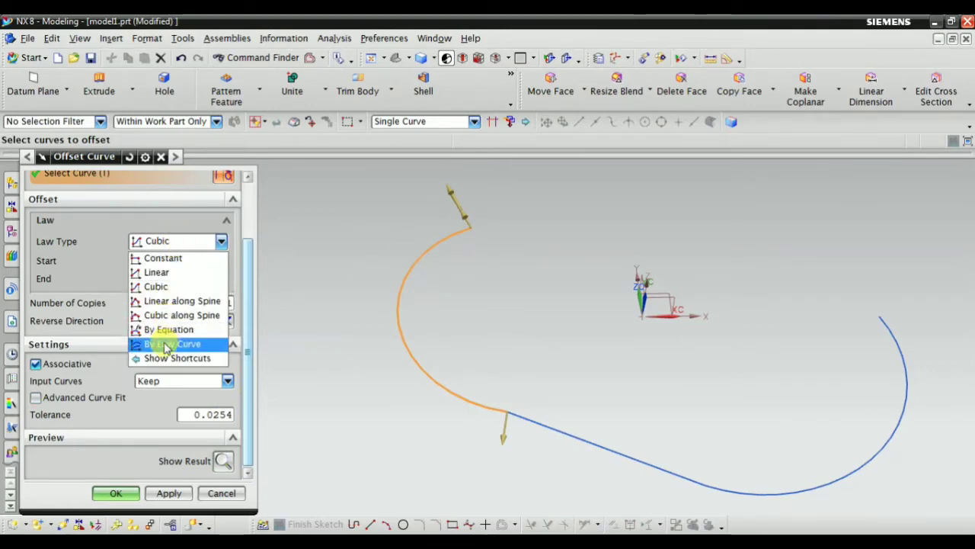
left_click(160, 241)
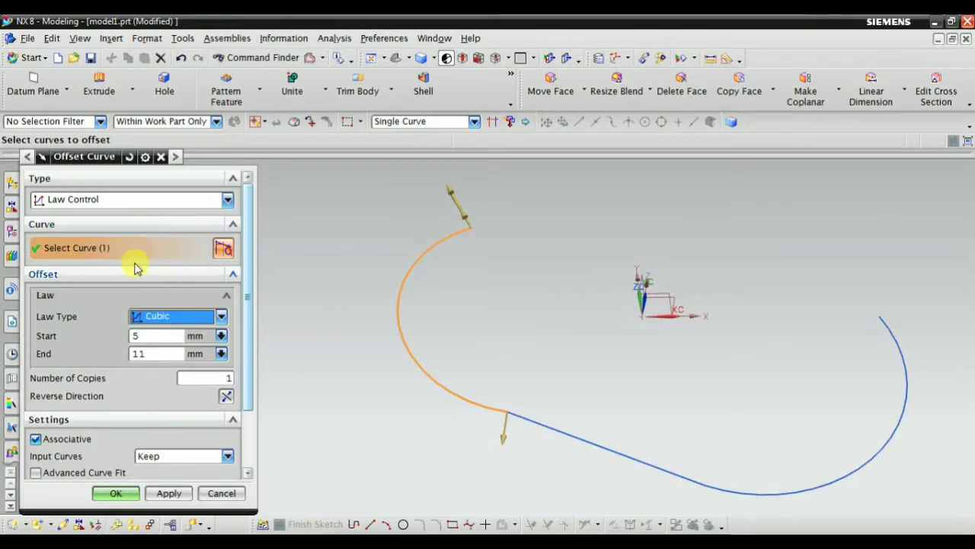
Create a 5 mm 3D Axial offset of the left arc along the curve direction.
left_click(149, 202)
left_click(96, 259)
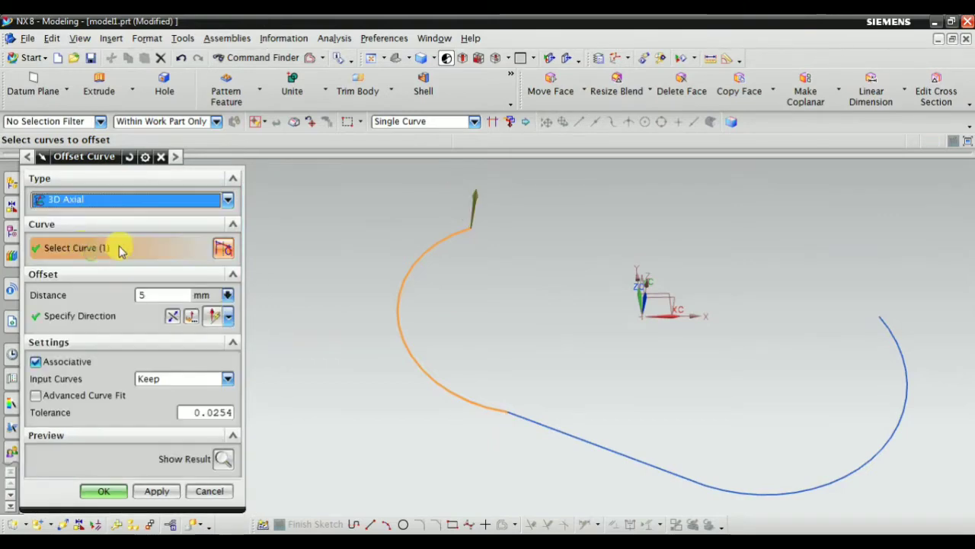
mouse_move(278, 328)
middle_mouse_down()
mouse_move(315, 306)
mouse_move(303, 298)
middle_mouse_up()
left_click(215, 315)
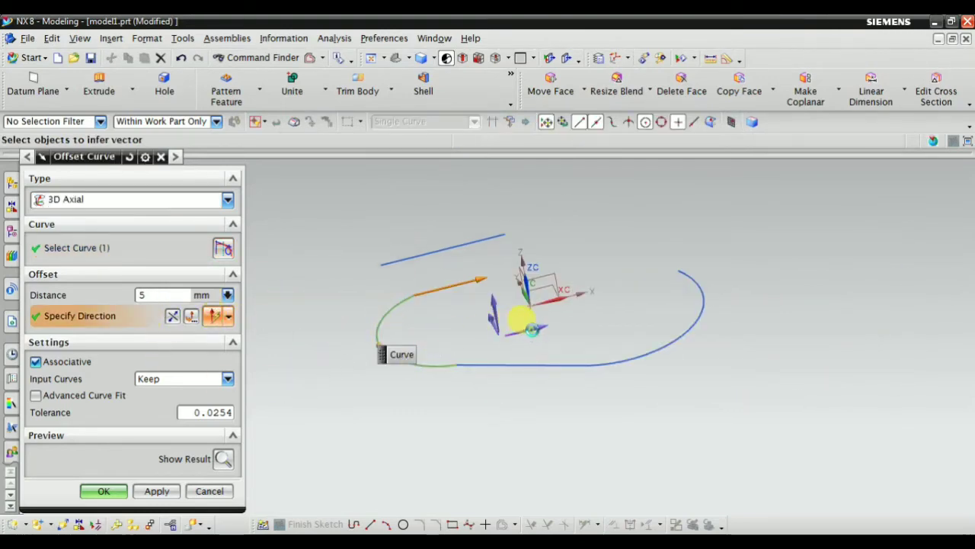
left_click(223, 459)
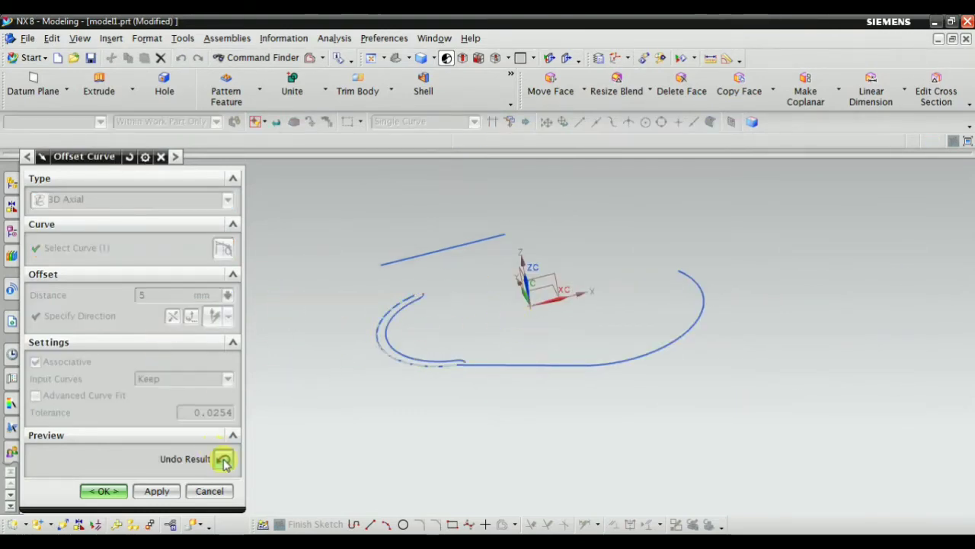
mouse_move(370, 400)
middle_mouse_down()
mouse_move(413, 462)
mouse_move(394, 414)
mouse_move(385, 415)
middle_mouse_up()
left_click(227, 461)
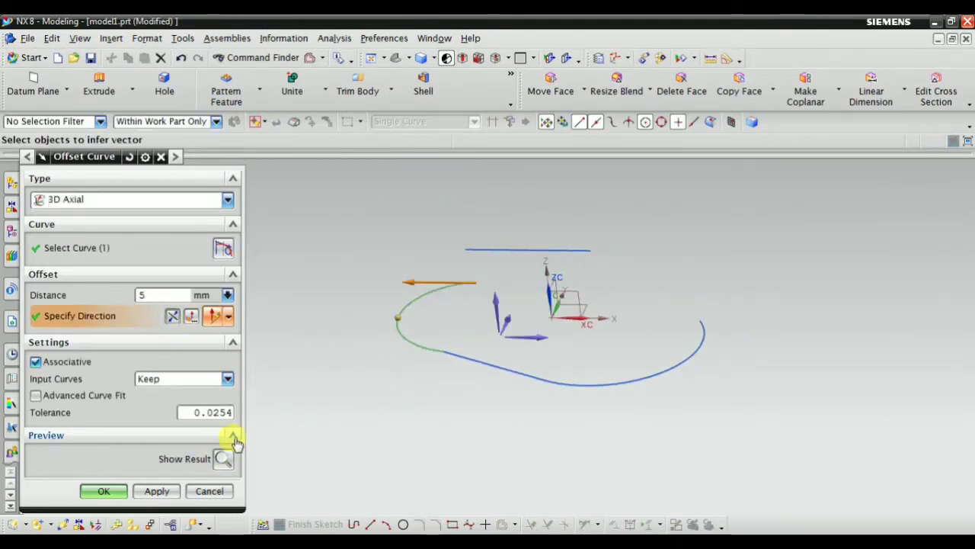
left_click(223, 458)
middle_click_drag(402, 398, 411, 438)
left_click(106, 490)
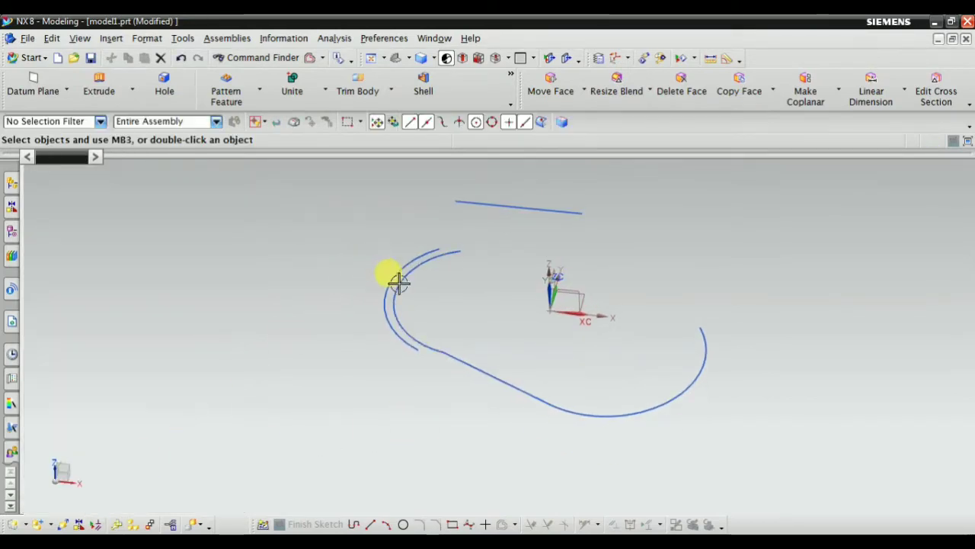
middle_click_drag(397, 282, 322, 252)
Browse Curve from Curves and start a Combined Projection.
left_click(121, 39)
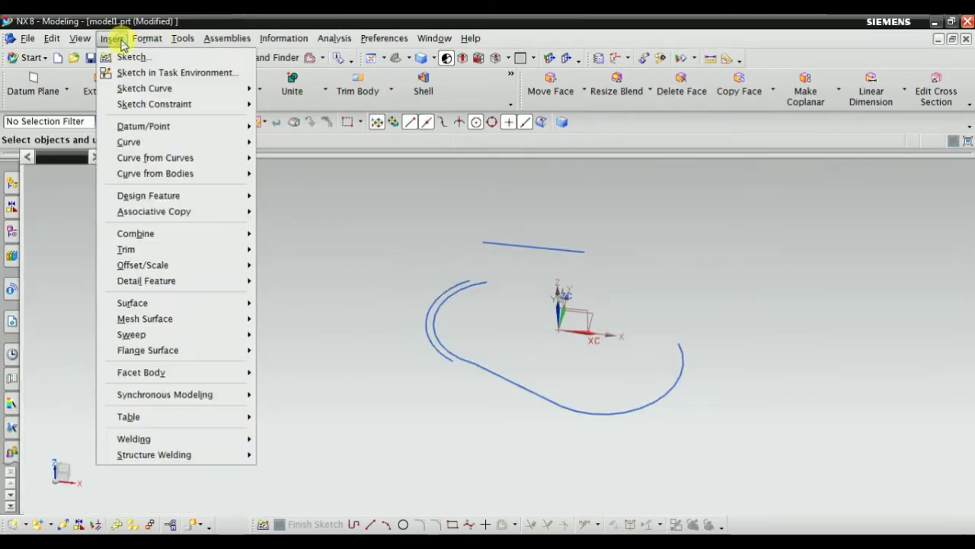
mouse_move(156, 157)
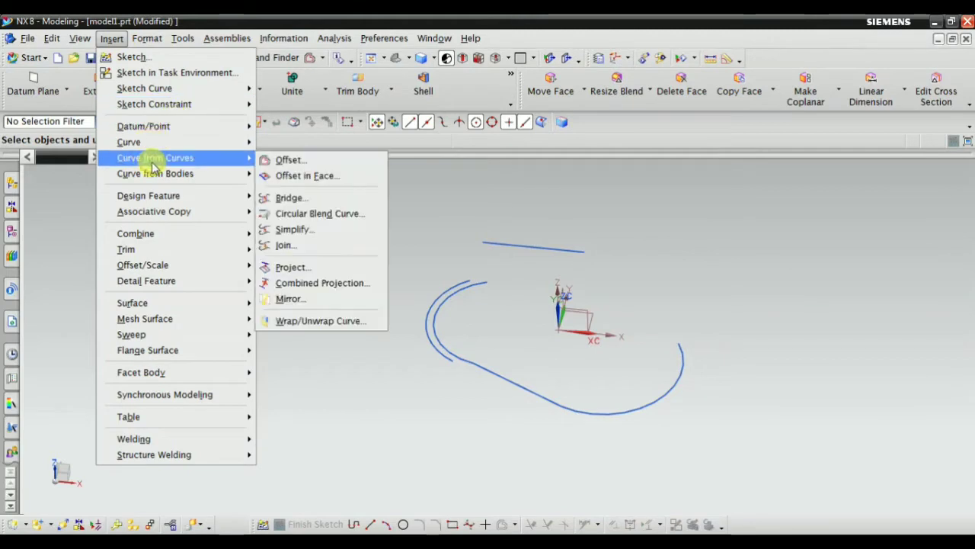
left_click(324, 283)
scroll(480, 332, "up", 2)
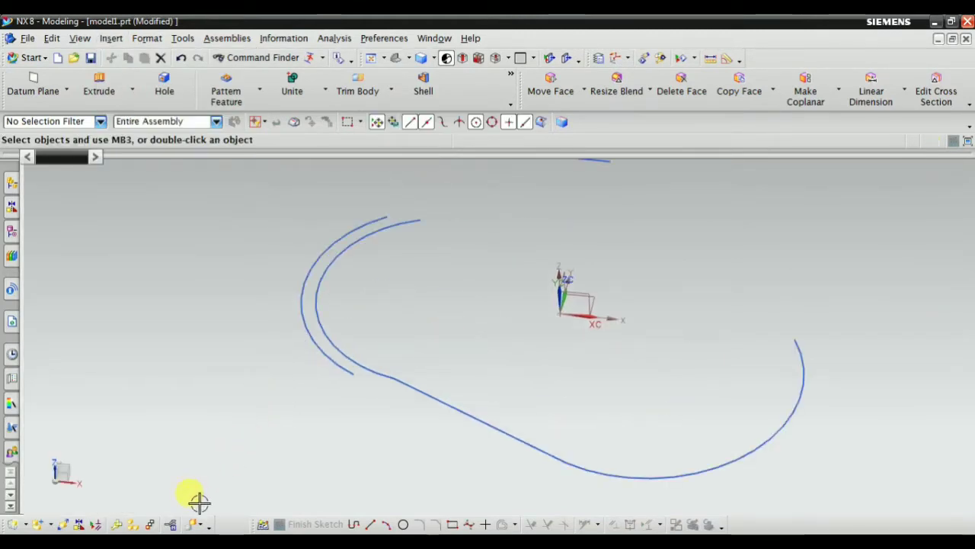
scroll(343, 272, "down", 3)
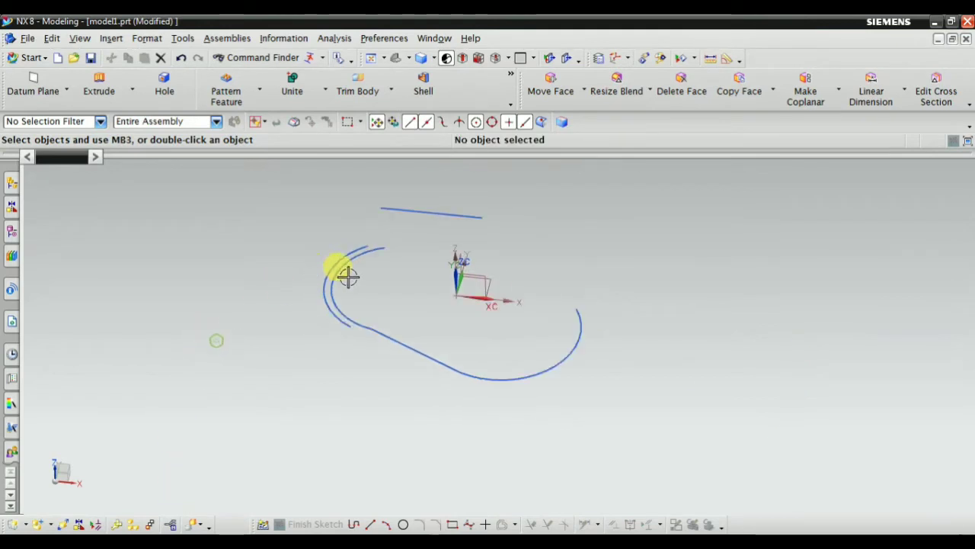
Extrude the right-hand arc to 120 mm as a sheet surface.
left_click(96, 82)
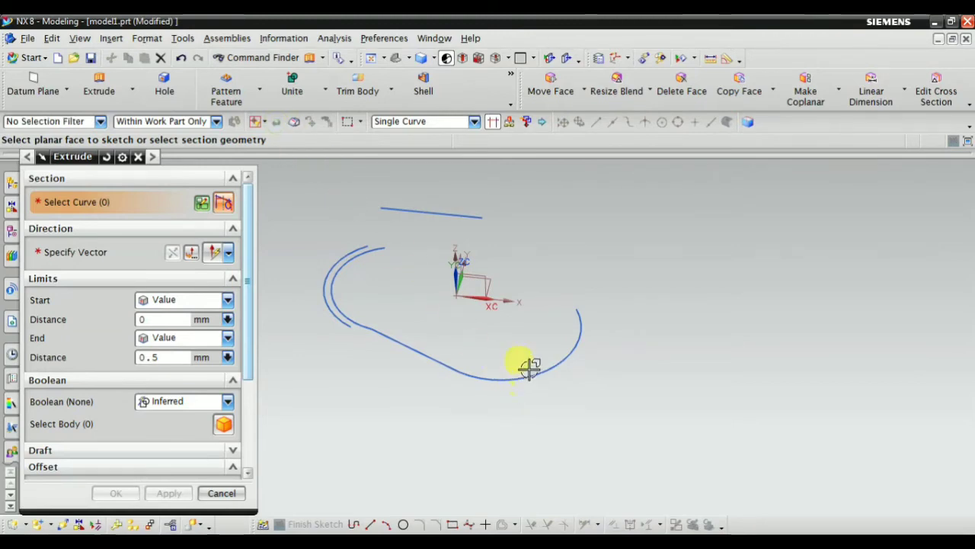
left_click(529, 368)
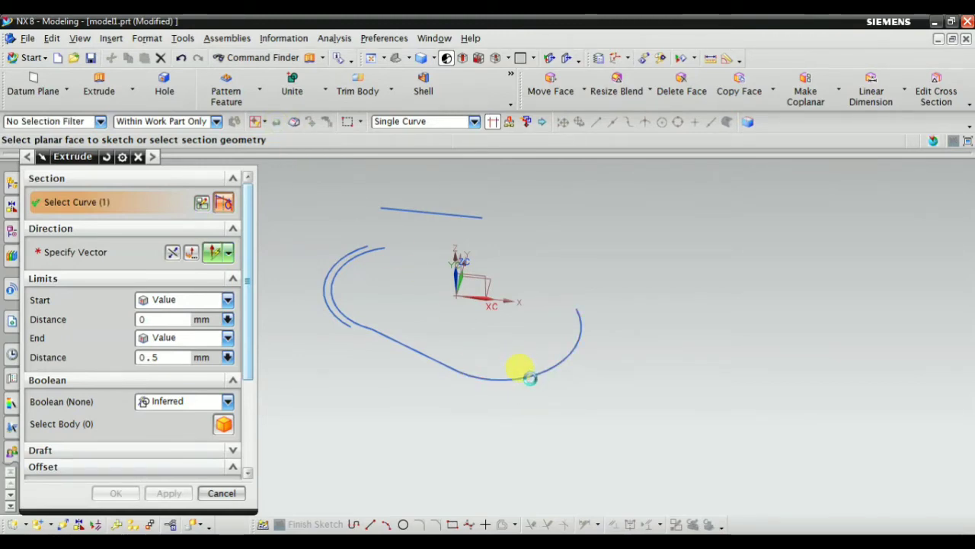
left_click_drag(528, 349, 505, 195)
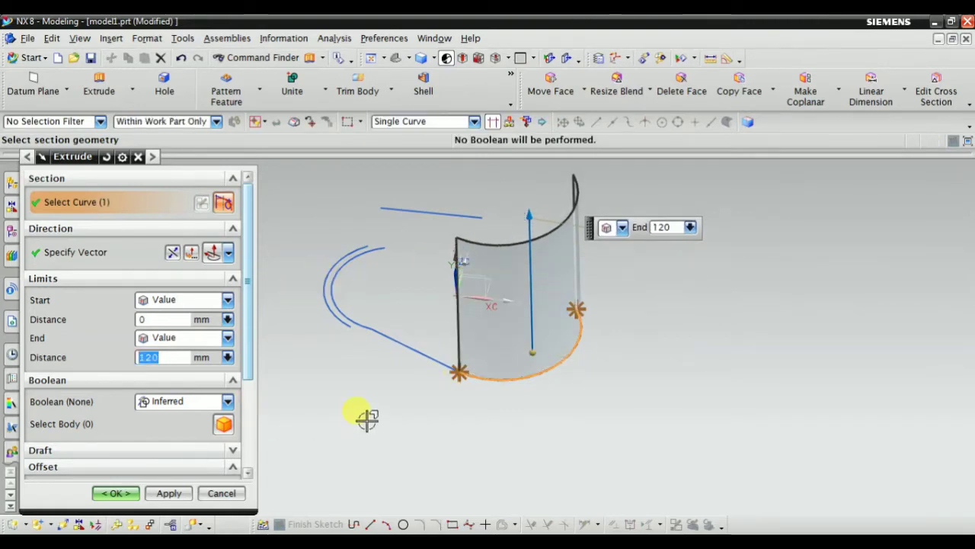
mouse_move(366, 418)
middle_mouse_down()
mouse_move(374, 344)
mouse_move(370, 363)
mouse_move(303, 368)
middle_mouse_up()
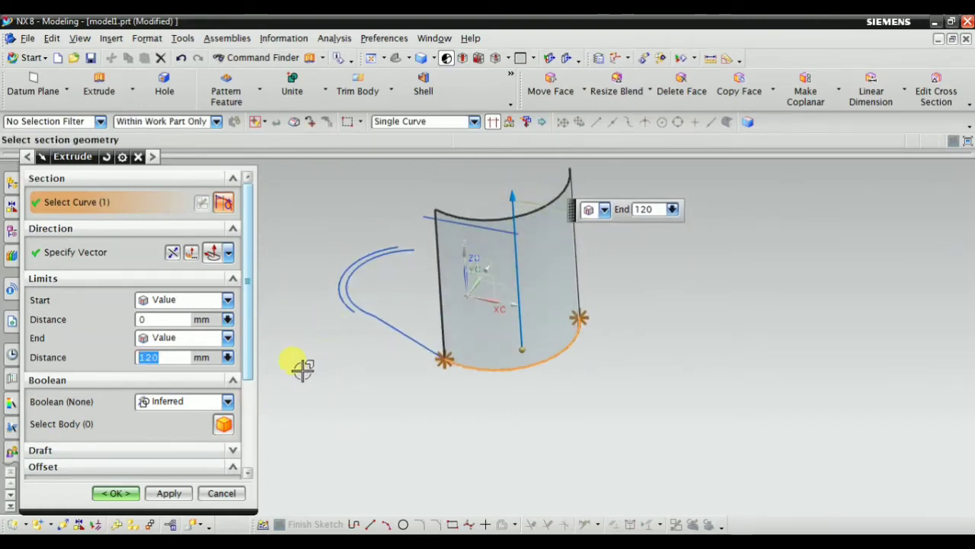
left_click(110, 493)
mouse_move(217, 420)
middle_mouse_down()
mouse_move(409, 394)
mouse_move(359, 348)
mouse_move(384, 374)
middle_mouse_up()
scroll(420, 266, "up", 2)
scroll(388, 221, "up", 2)
scroll(388, 220, "down", 2)
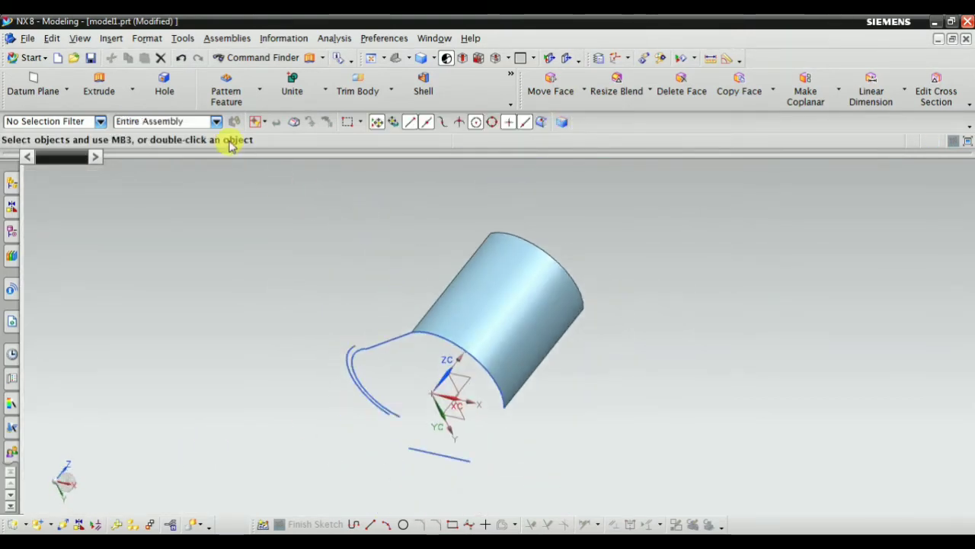
left_click(112, 38)
mouse_move(155, 158)
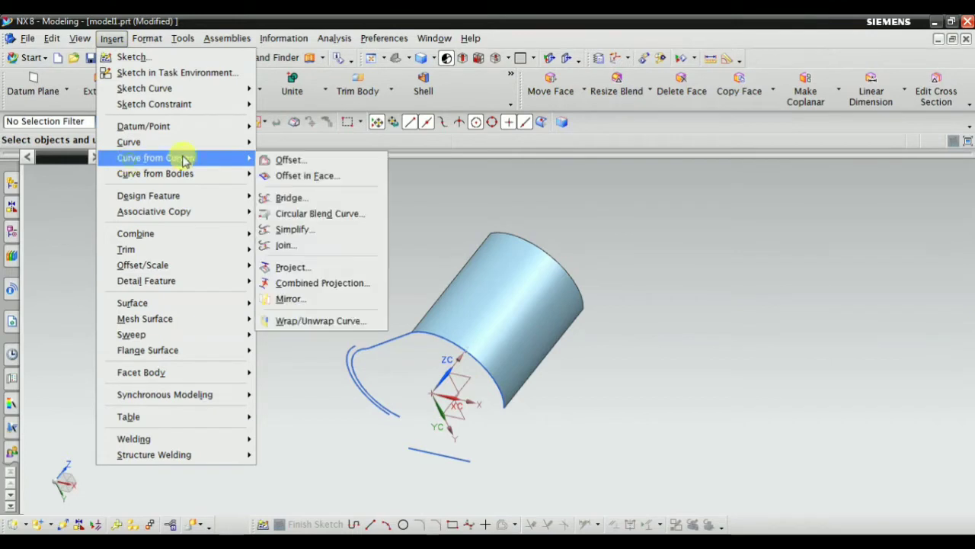
Set up a constant Offset Curve in Face using the sheet's arc edge and curved face.
left_click(315, 183)
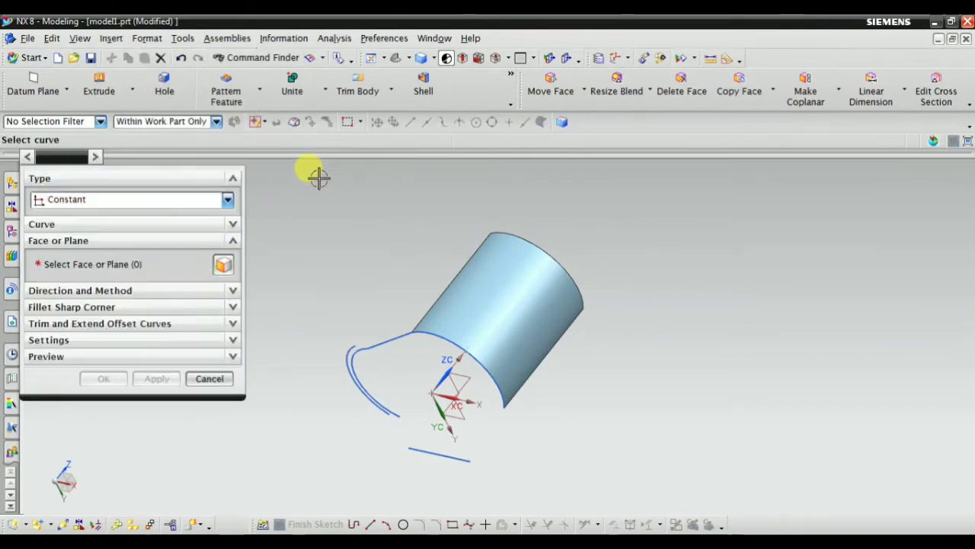
left_click(94, 203)
left_click(101, 218)
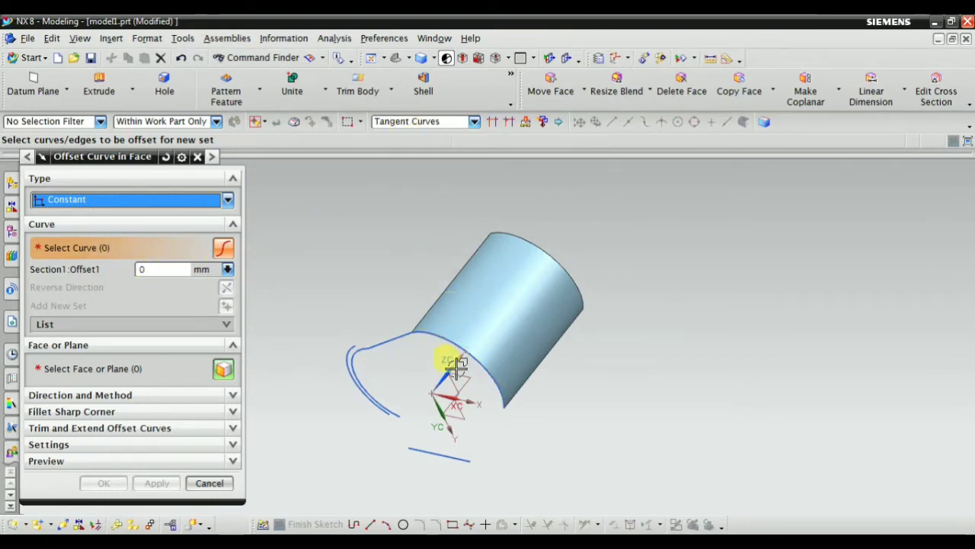
scroll(446, 359, "up", 3)
left_click(436, 320)
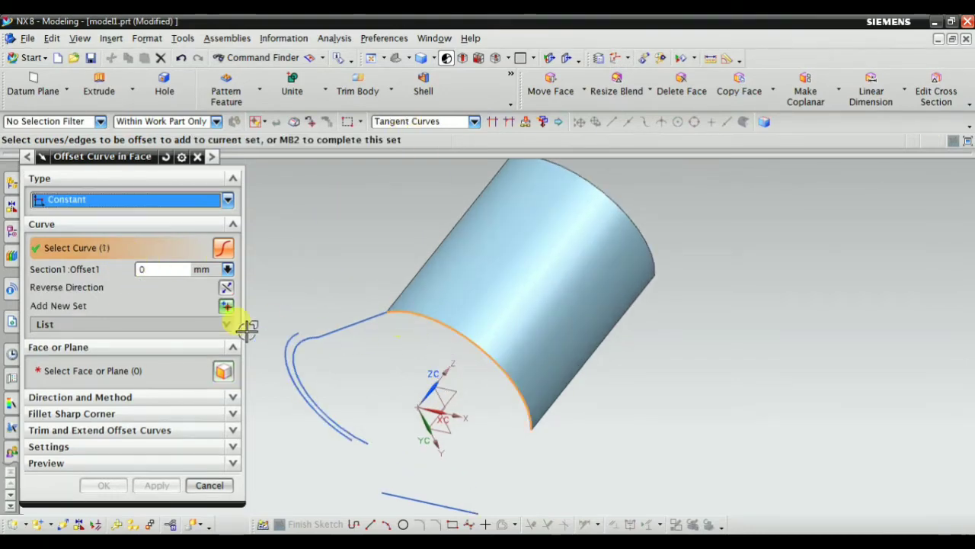
left_click(105, 374)
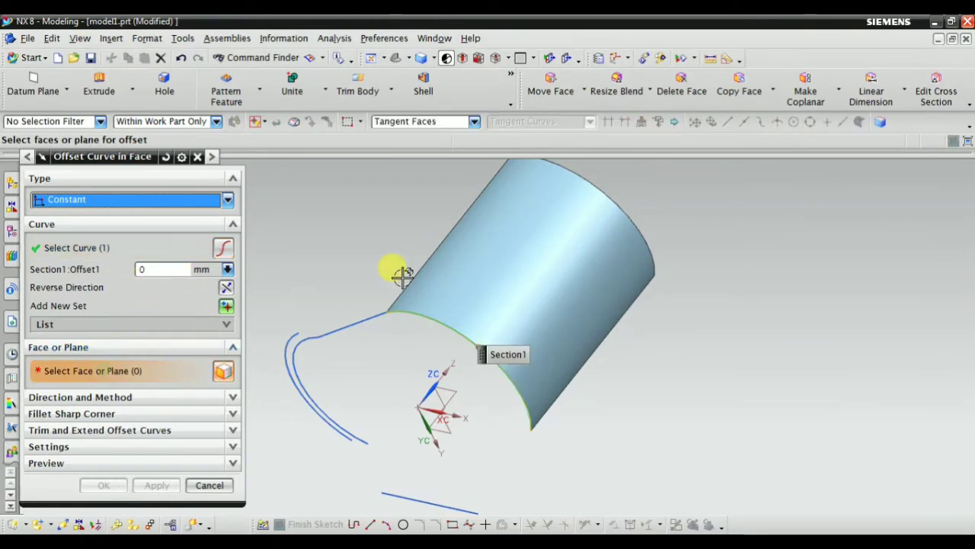
left_click(164, 270)
type("12")
Preview the 12 mm in-face offset curve and apply it.
left_click(198, 462)
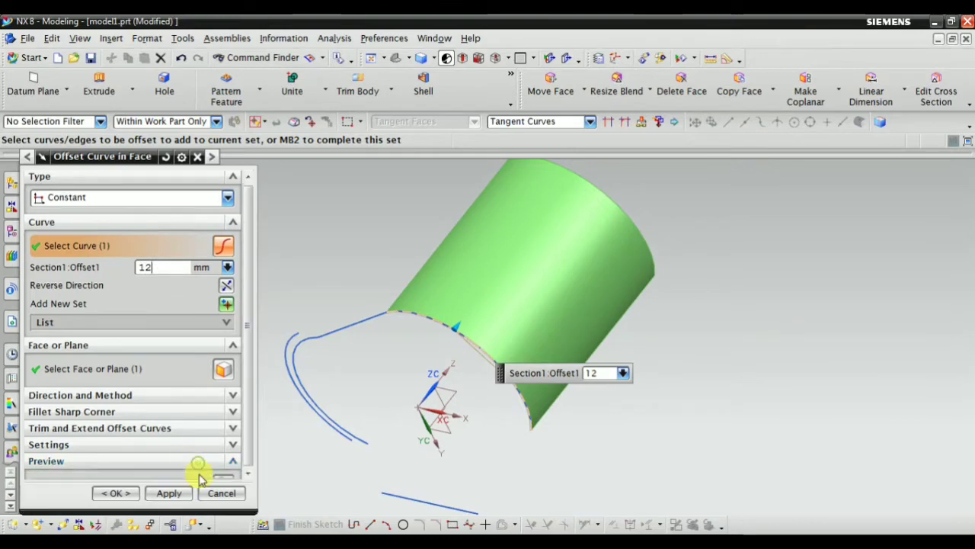
left_click(221, 462)
middle_click_drag(370, 374, 446, 262)
scroll(457, 320, "up", 2)
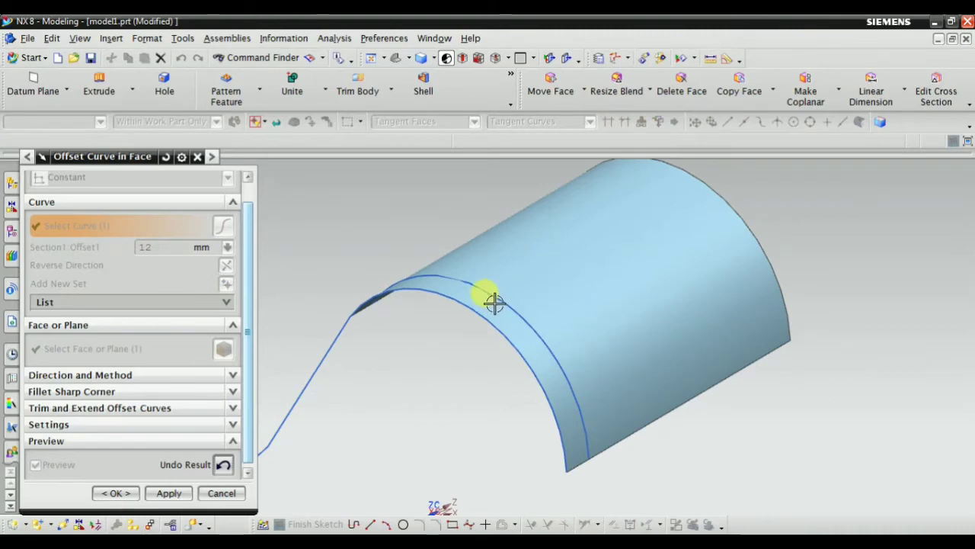
scroll(465, 290, "down", 2)
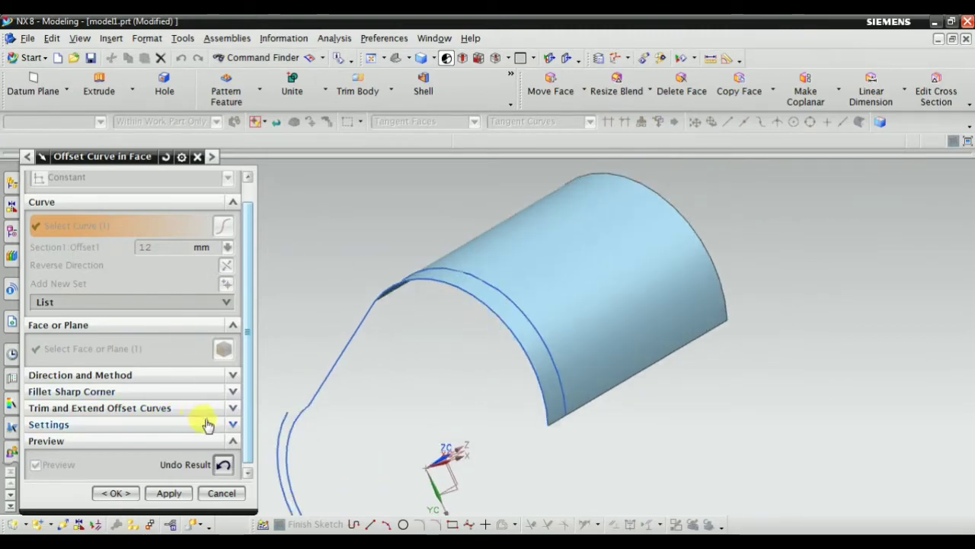
left_click(223, 464)
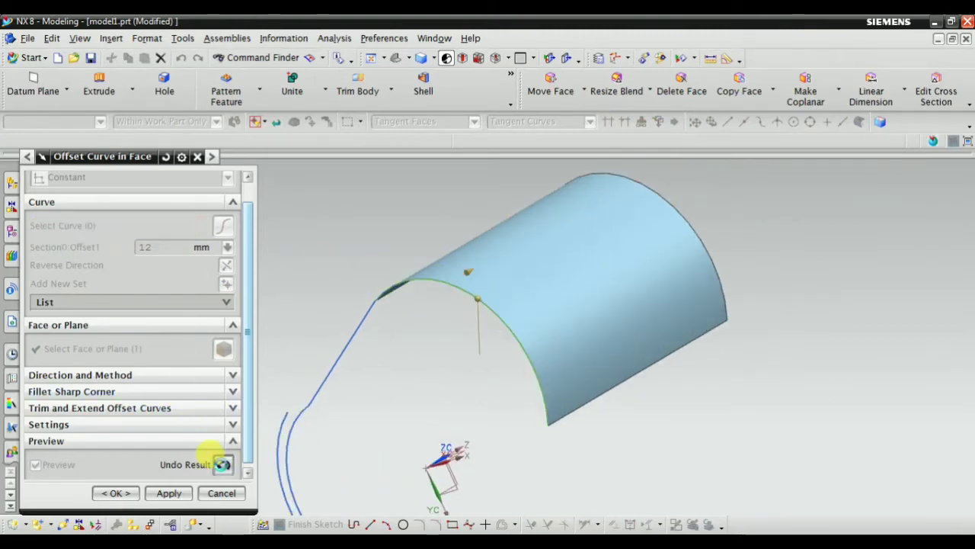
left_click(170, 494)
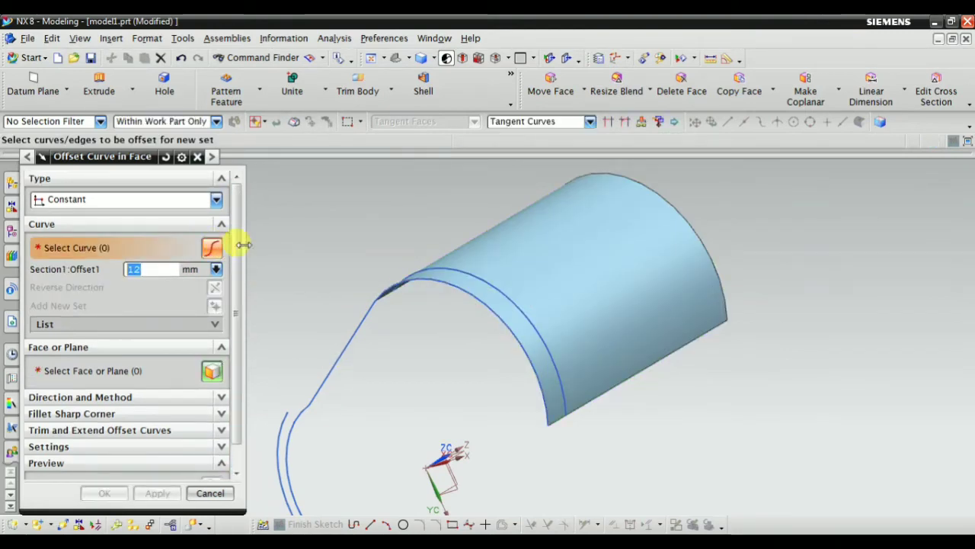
Offset the straight bottom edge 23 mm within the cylinder face.
left_click(631, 373)
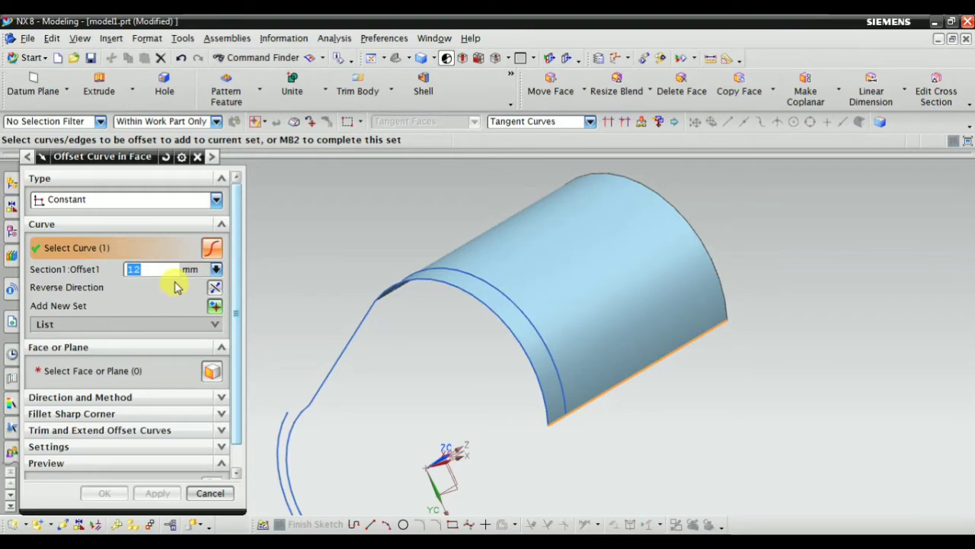
type("22")
left_click(191, 370)
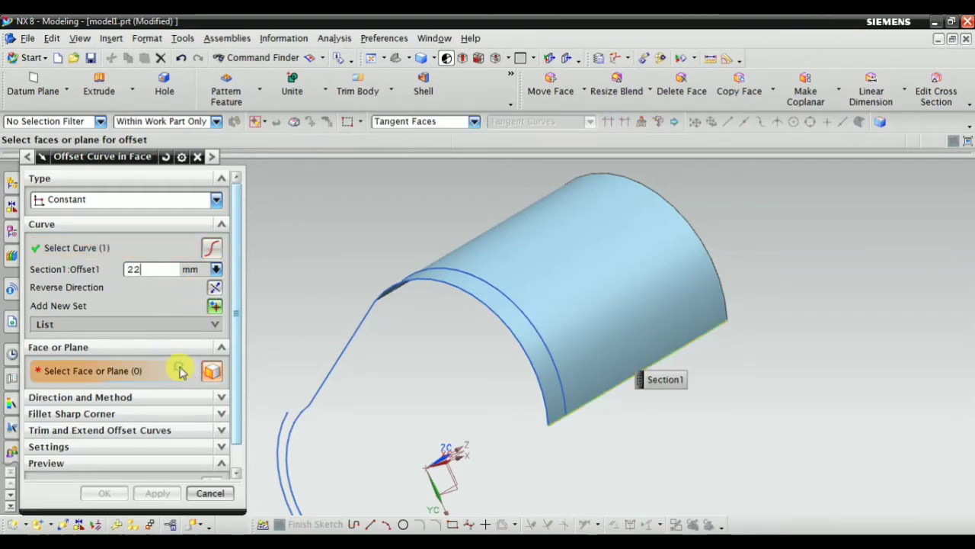
left_click(610, 267)
left_click_drag(646, 336, 623, 280)
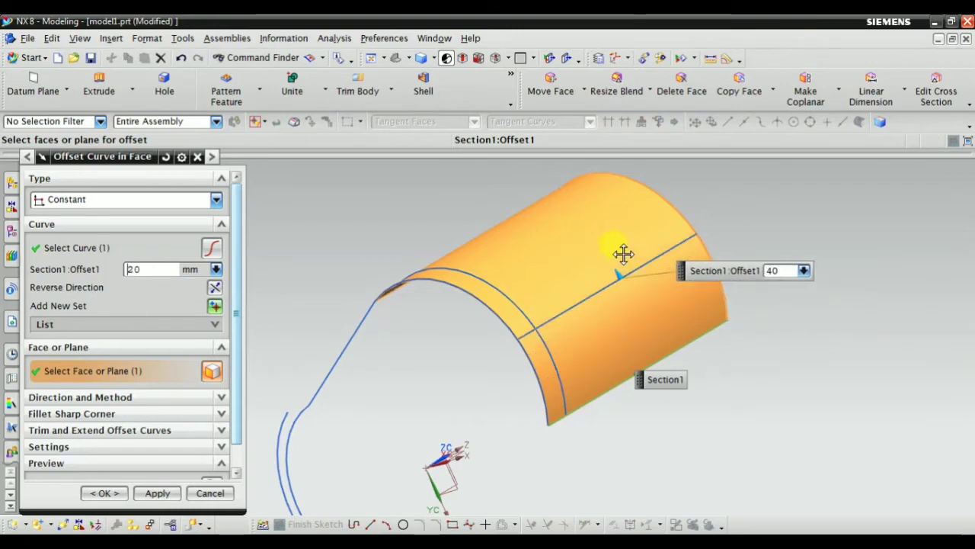
left_click_drag(623, 280, 581, 237)
middle_click_drag(565, 286, 595, 247)
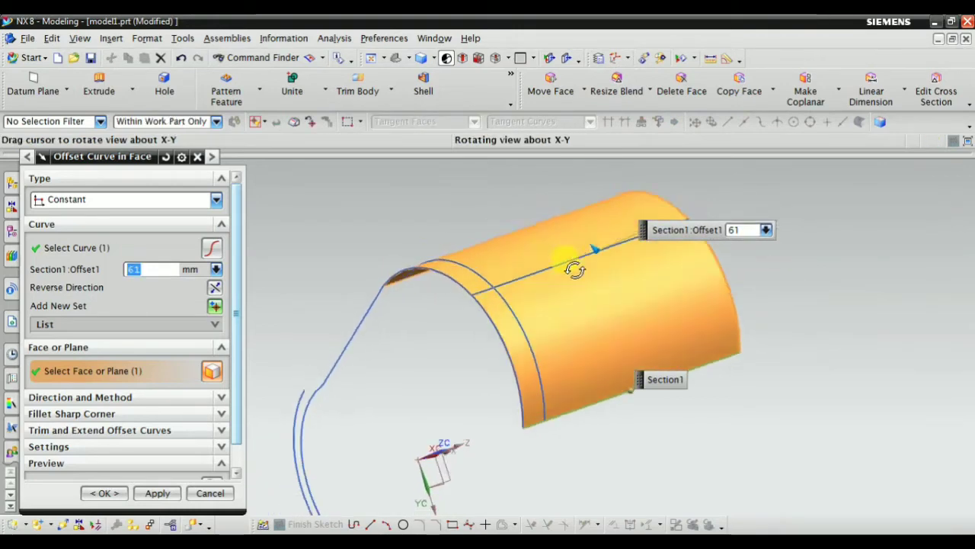
left_click_drag(595, 248, 640, 324)
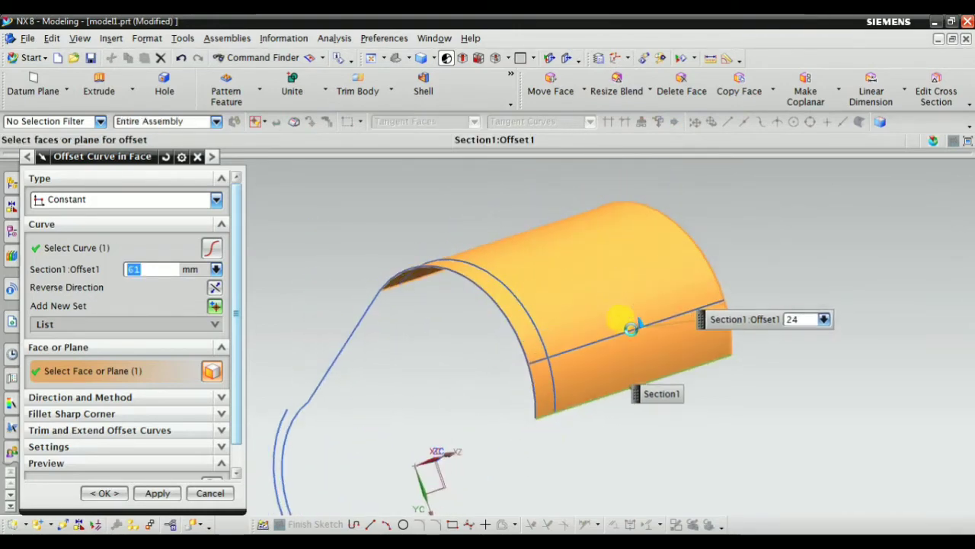
Set Offset Direction to Normal to Curve and finish the offset curve.
left_click(141, 402)
left_click(164, 347)
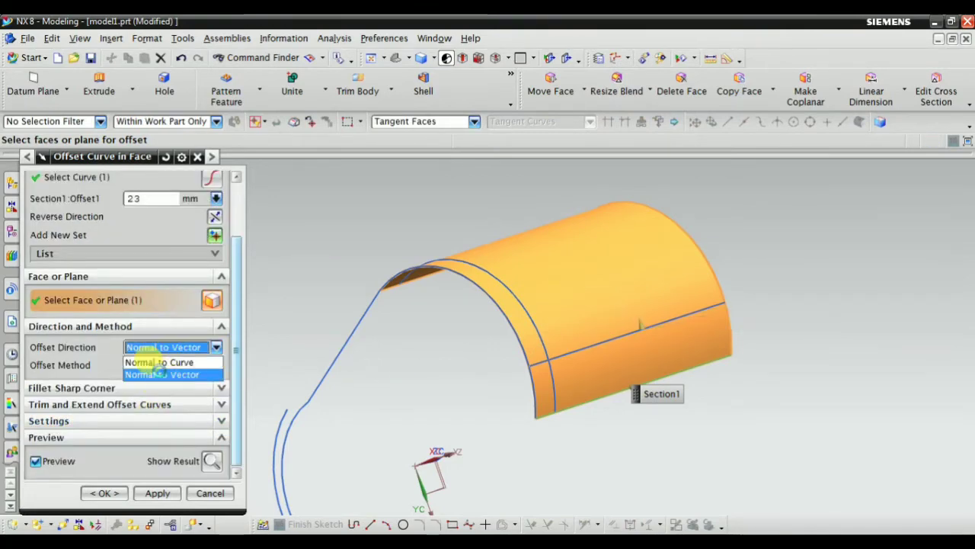
left_click(161, 374)
left_click(154, 349)
left_click(156, 360)
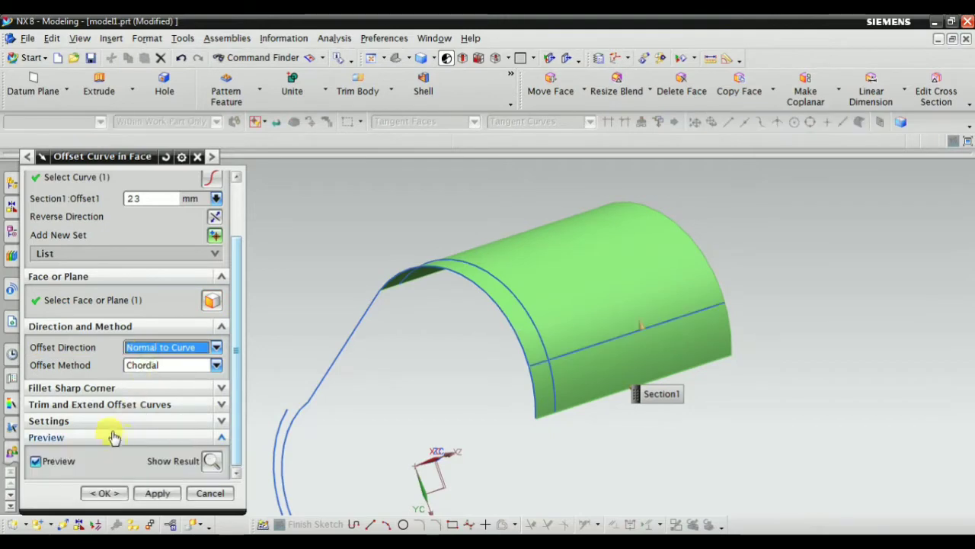
left_click(115, 389)
left_click(118, 410)
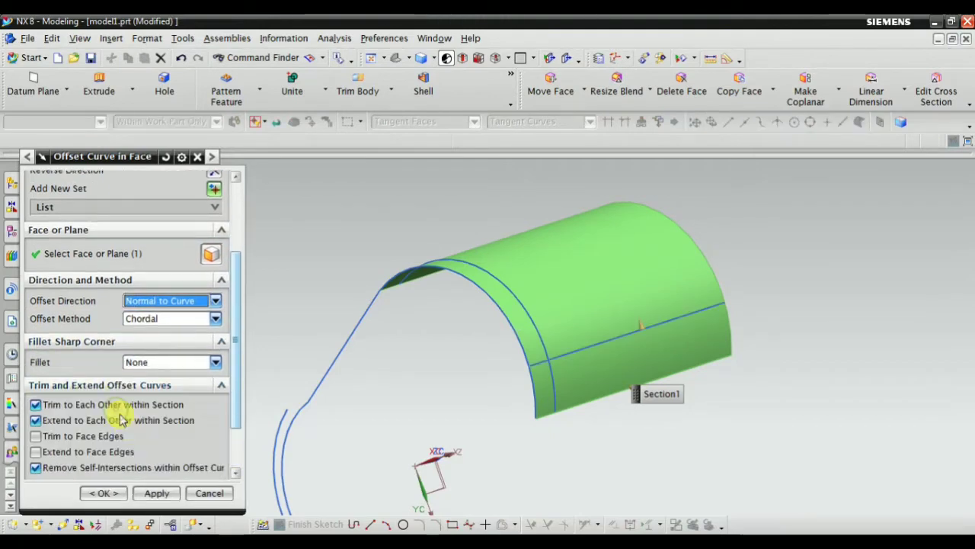
scroll(141, 422, "down", 3)
left_click(125, 494)
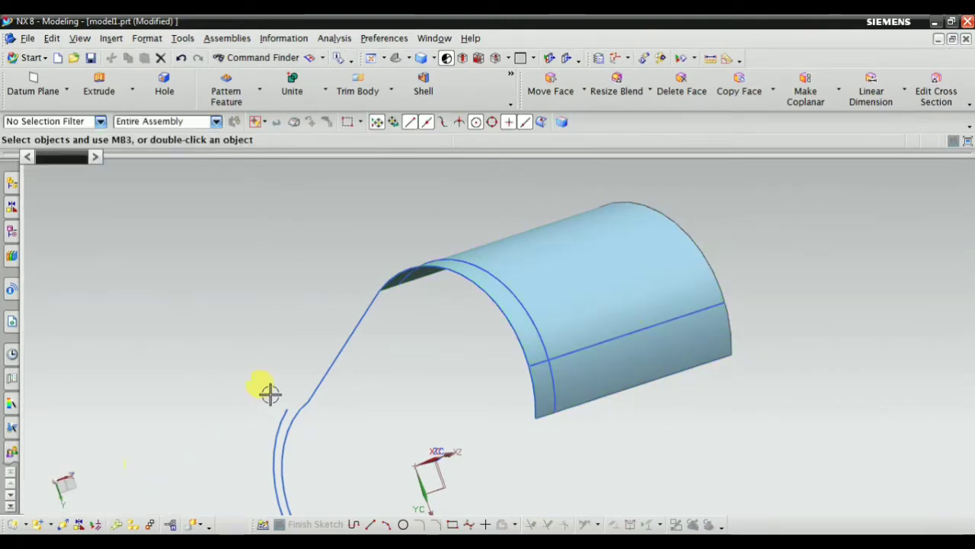
Try and cancel a Bridge Curve, then bring up the extruded sheet's context menu.
left_click(111, 39)
mouse_move(156, 157)
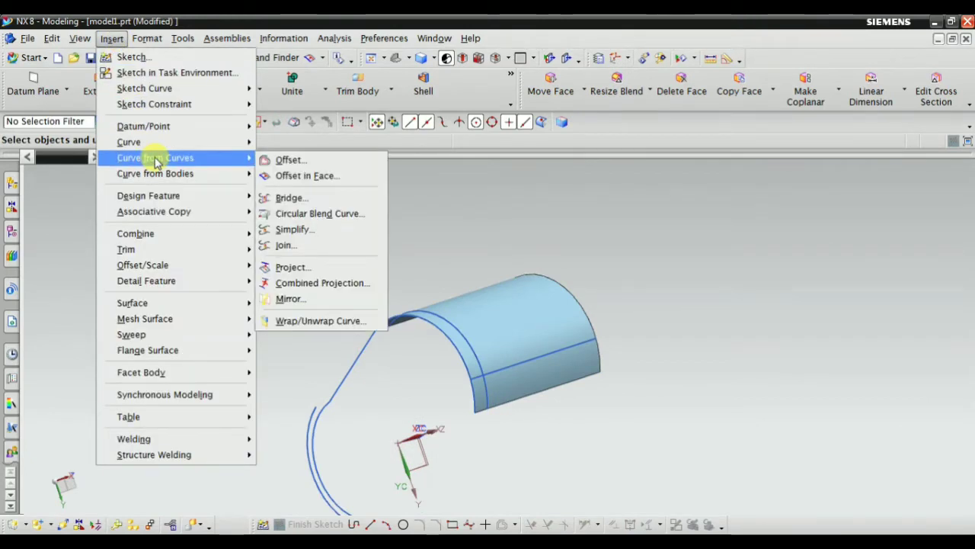
left_click(301, 200)
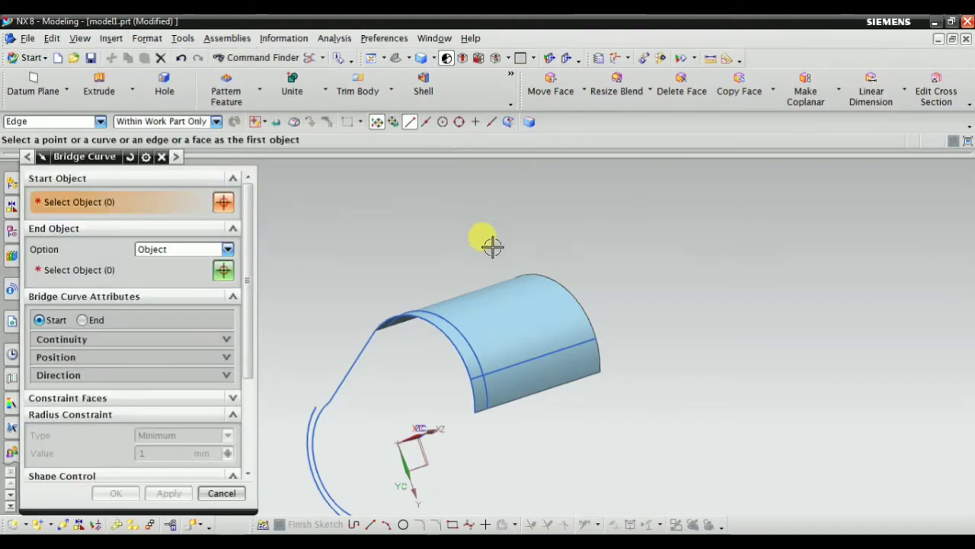
mouse_move(491, 245)
middle_mouse_down()
mouse_move(447, 300)
mouse_move(496, 358)
mouse_move(496, 409)
mouse_move(474, 389)
middle_mouse_up()
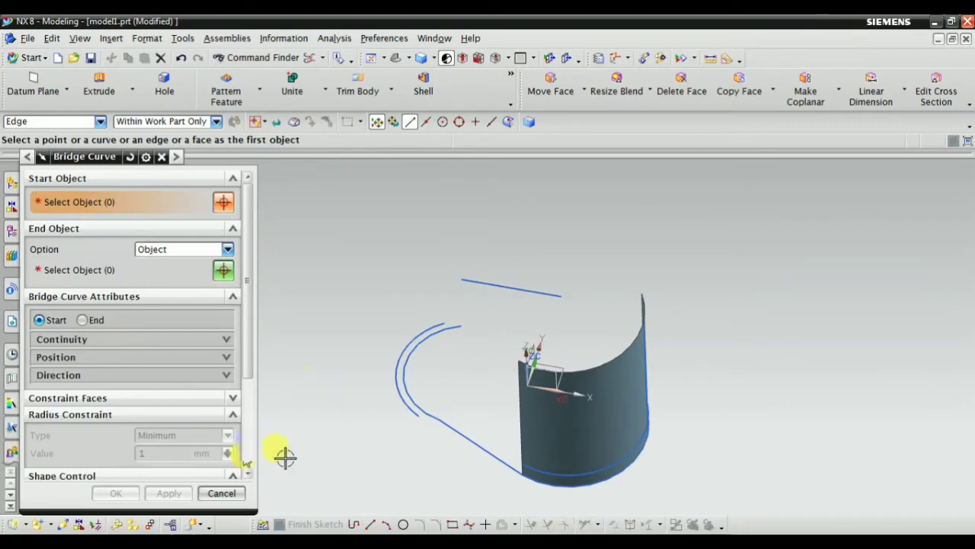
left_click(225, 497)
mouse_move(294, 392)
middle_mouse_down()
mouse_move(383, 383)
mouse_move(413, 416)
mouse_move(477, 385)
mouse_move(483, 396)
mouse_move(424, 433)
middle_mouse_up()
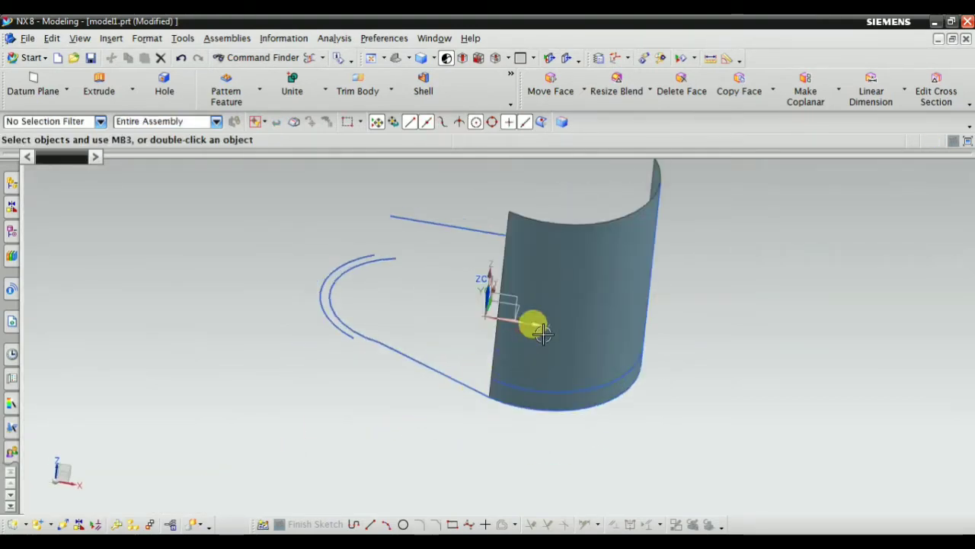
right_click(608, 259)
Delete the curved sheet and hide the straight connecting segment.
left_click(638, 420)
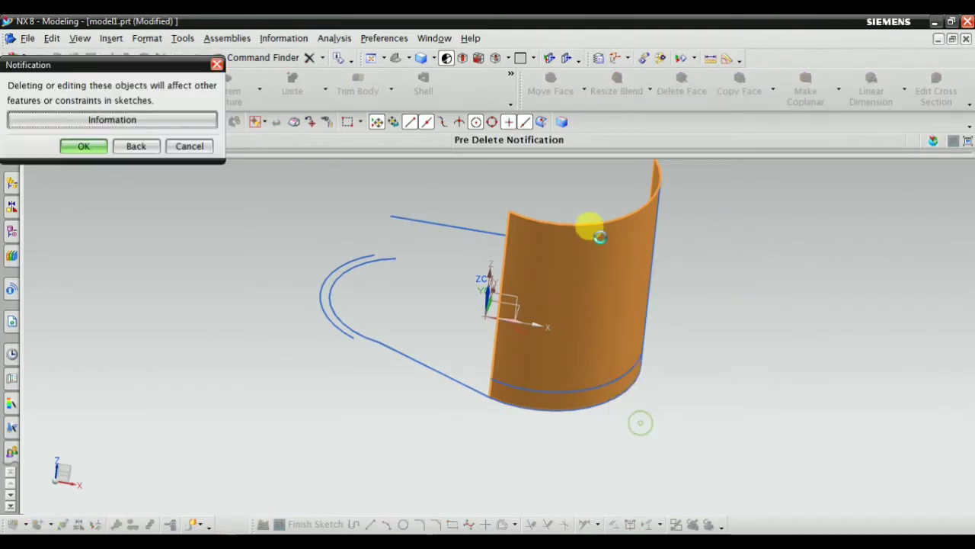
left_click(76, 146)
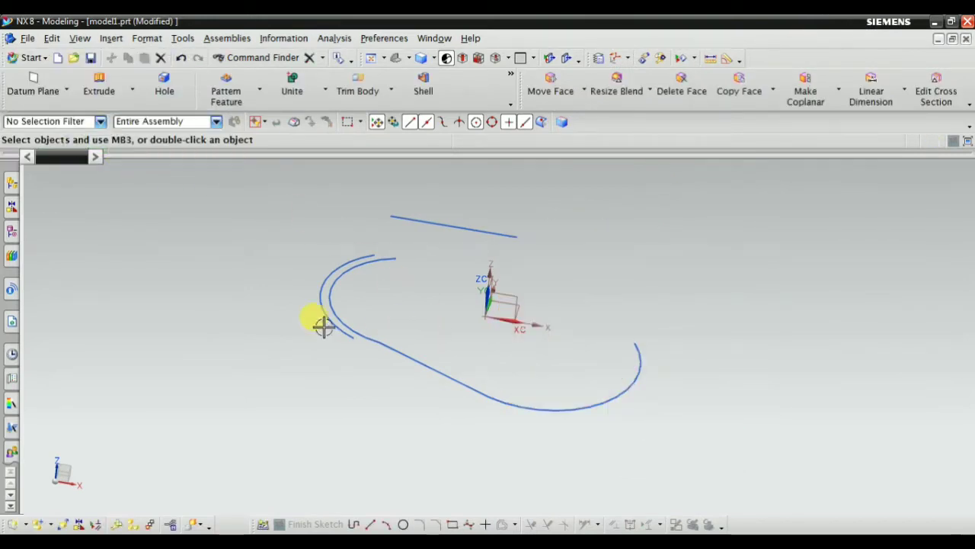
right_click(438, 346)
left_click(451, 309)
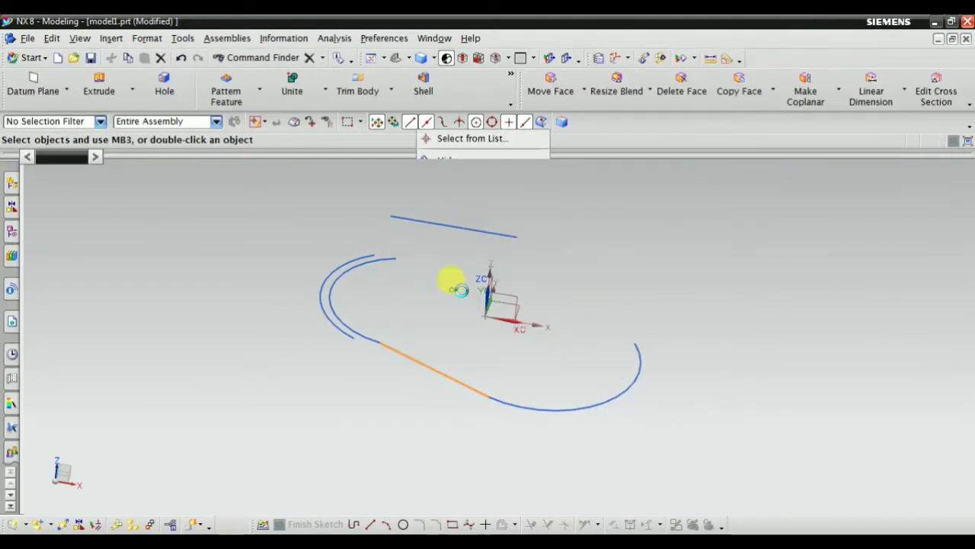
Hide the inner offset arc, leaving the wireframe arcs and lines.
mouse_move(464, 320)
middle_mouse_down()
mouse_move(434, 321)
mouse_move(446, 355)
mouse_move(518, 388)
mouse_move(471, 408)
middle_mouse_up()
right_click(505, 384)
left_click(531, 169)
mouse_move(632, 375)
middle_mouse_down()
mouse_move(614, 353)
mouse_move(592, 377)
mouse_move(409, 347)
middle_mouse_up()
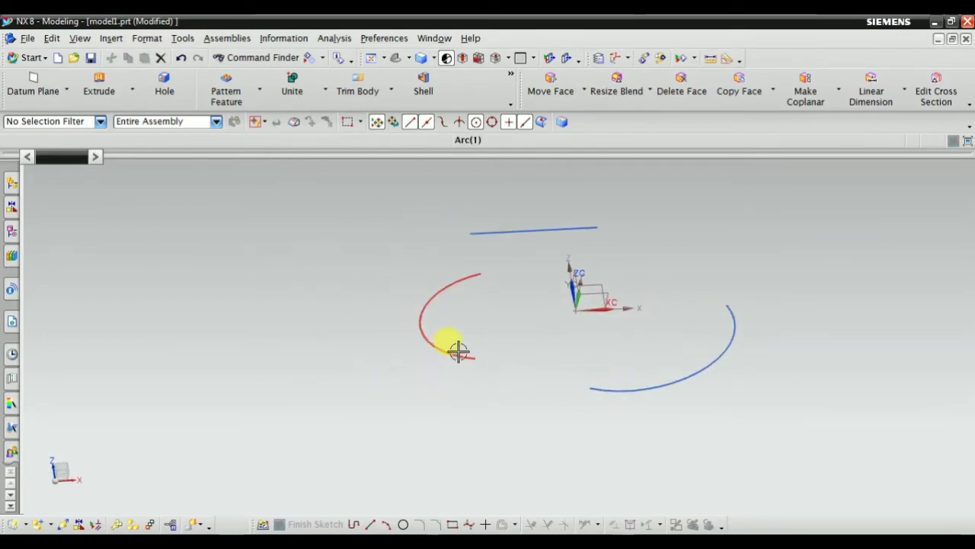
middle_click_drag(599, 386, 624, 386)
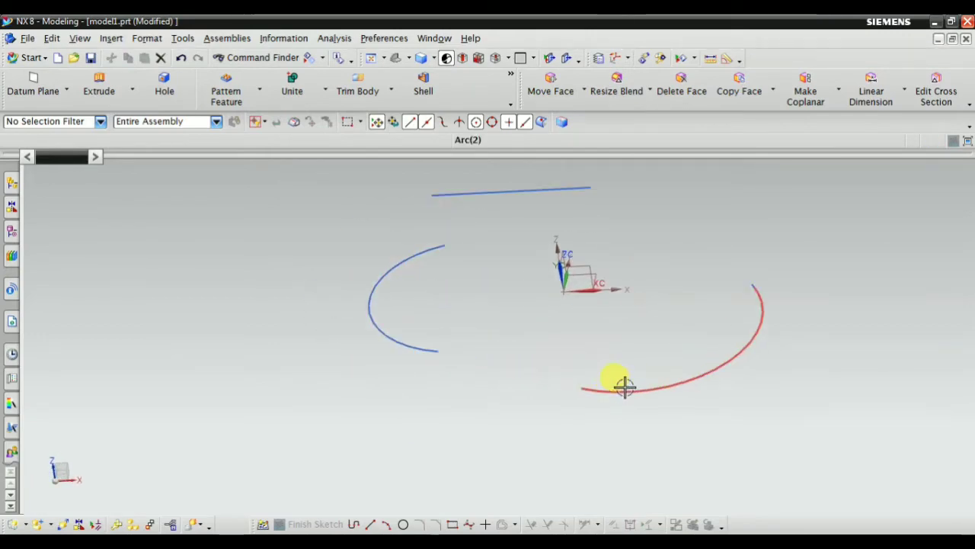
left_click(113, 38)
mouse_move(156, 157)
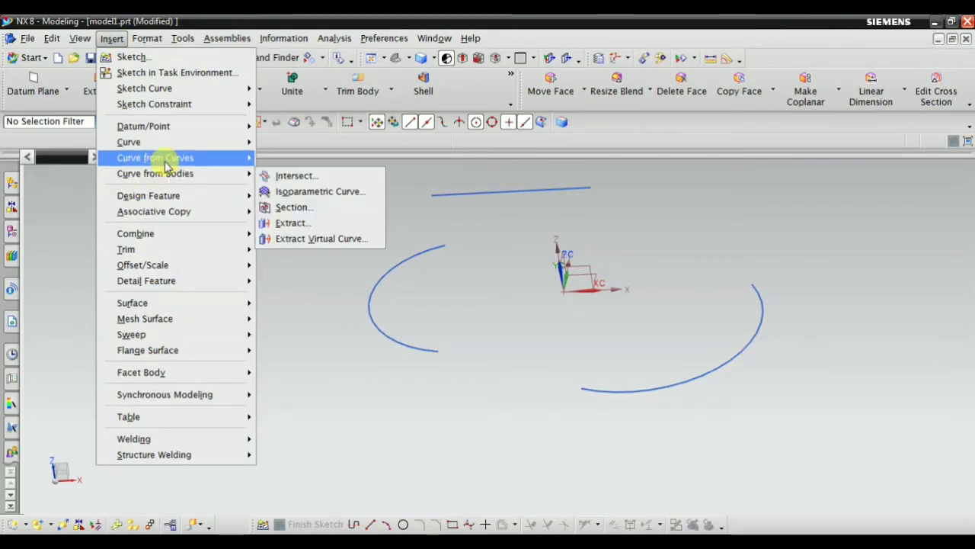
Start a Bridge Curve from the left arc to the right arc, then set End Object Option to Vector.
left_click(294, 215)
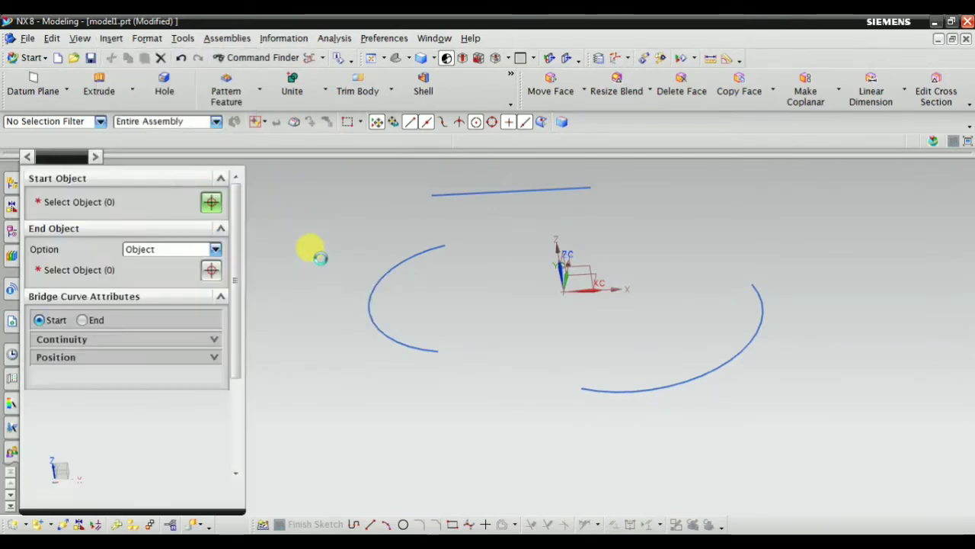
left_click(436, 353)
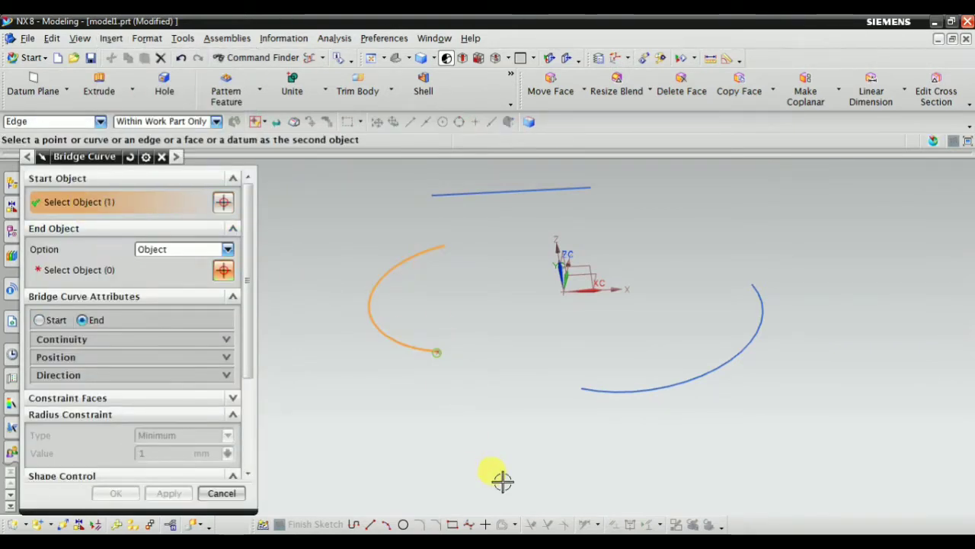
scroll(596, 378, "down", 2)
left_click(600, 378)
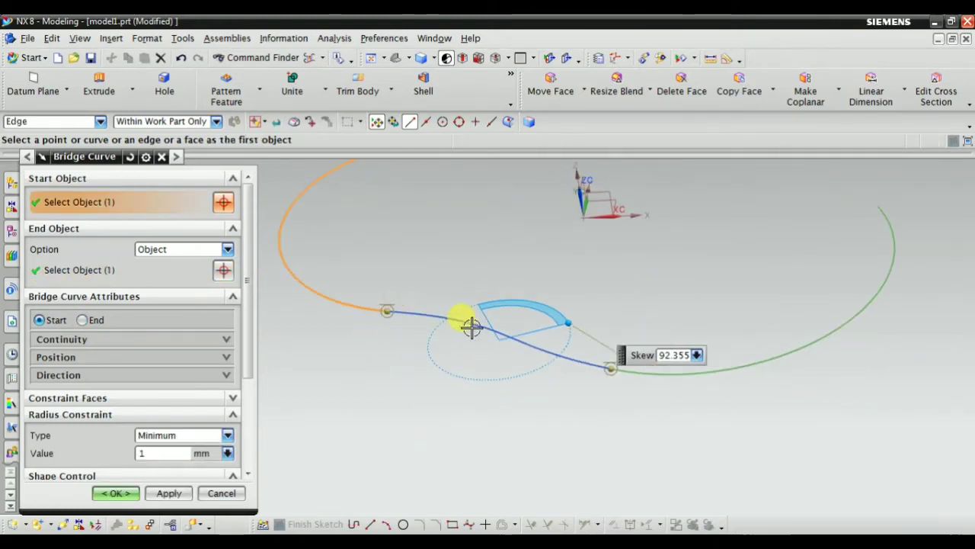
scroll(465, 347, "up", 2)
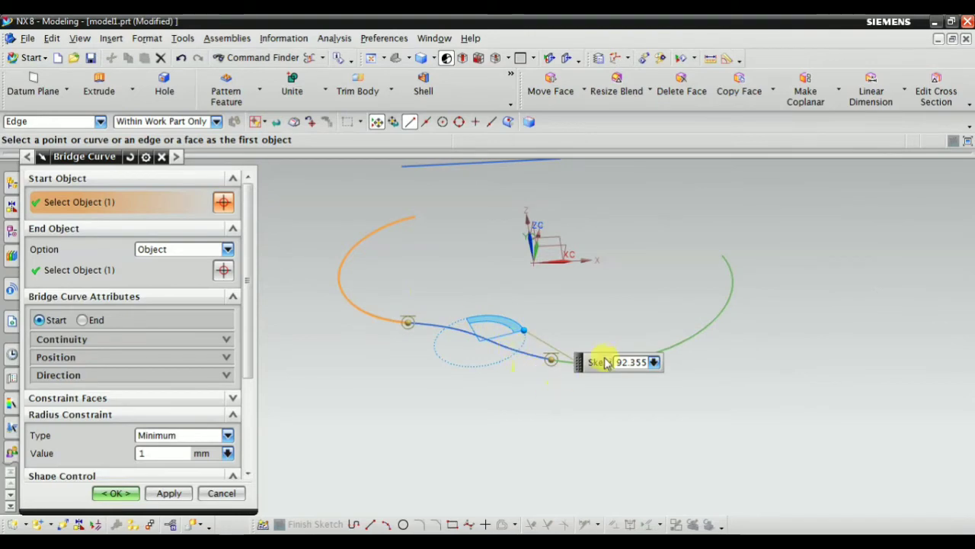
scroll(403, 318, "down", 1)
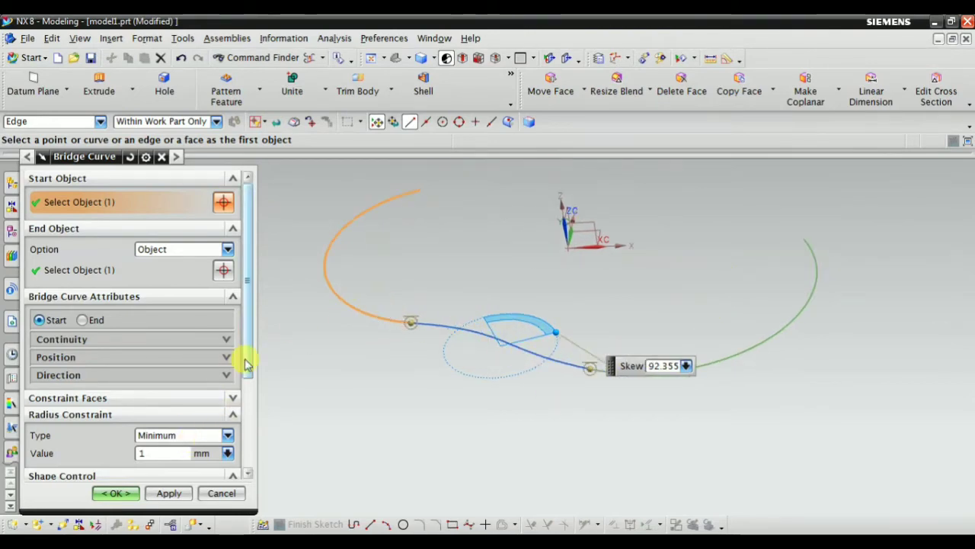
left_click_drag(246, 365, 246, 424)
scroll(163, 326, "up", 5)
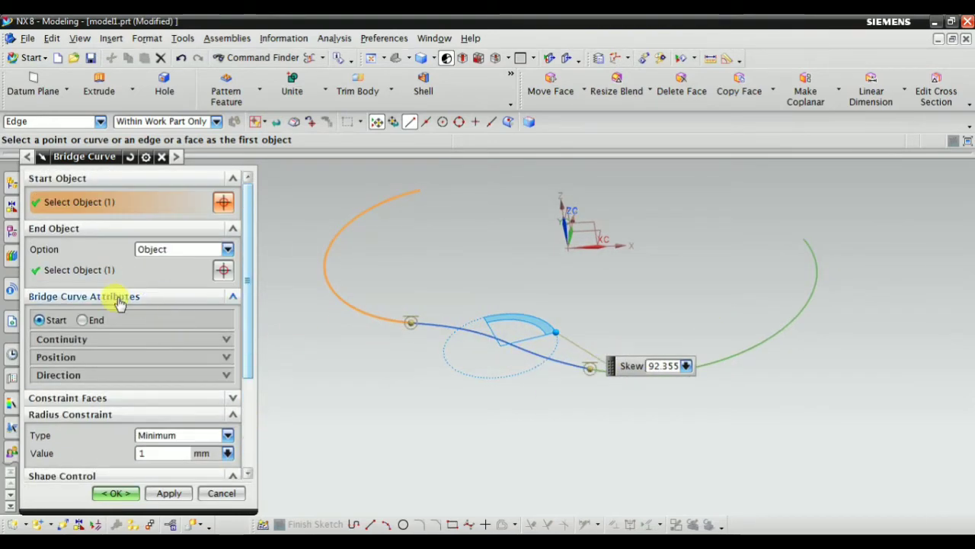
left_click(156, 250)
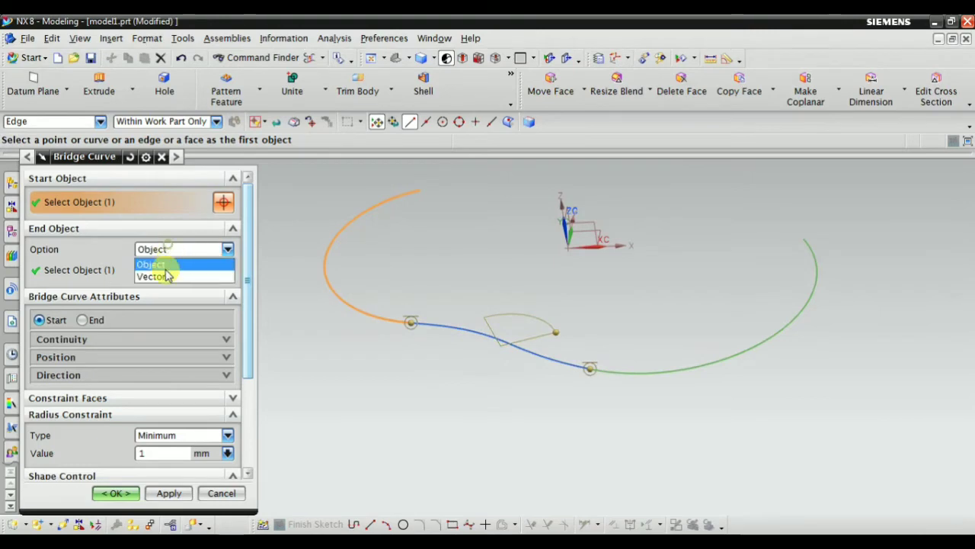
left_click(156, 275)
middle_click_drag(456, 371, 512, 305)
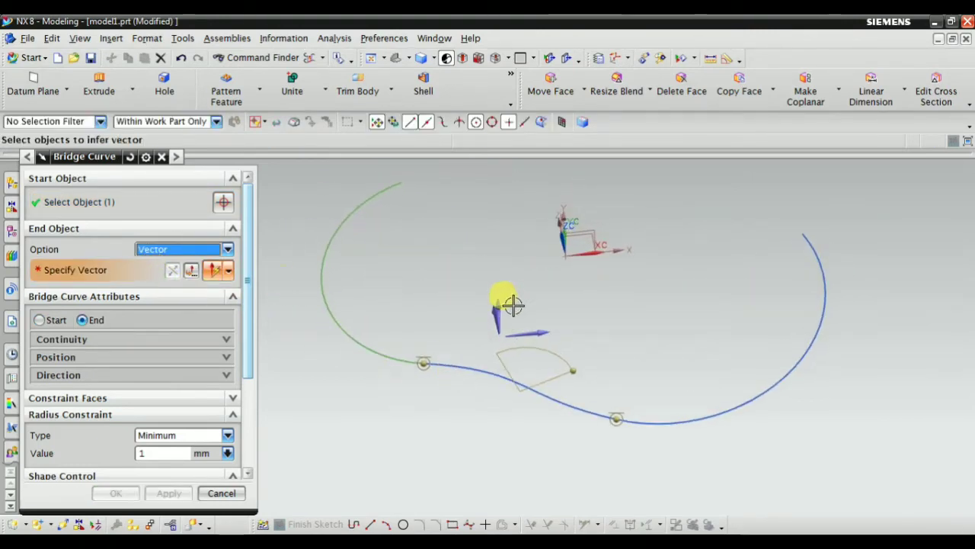
Try Position then Tangent continuity at the bridge start and raise skew to 100.
left_click(57, 323)
left_click(71, 340)
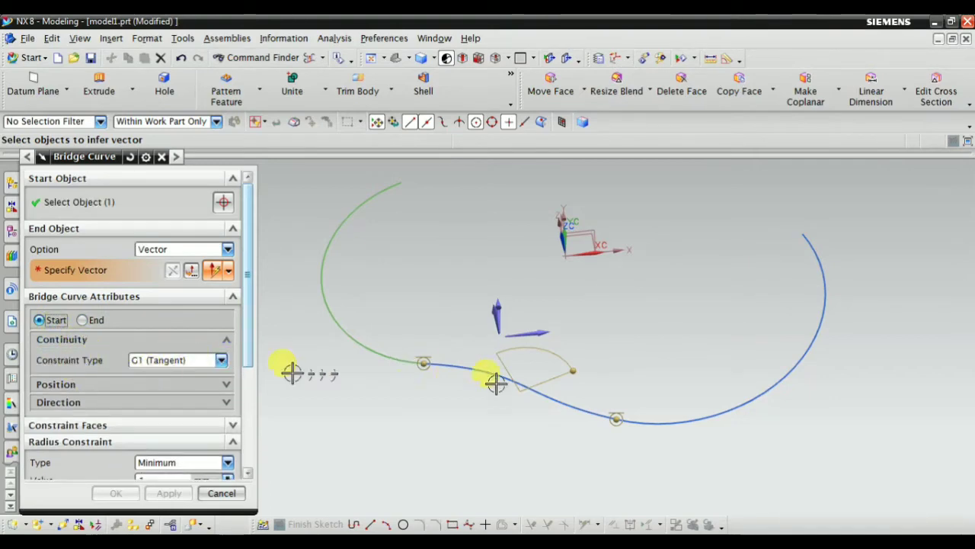
scroll(456, 380, "up", 2)
left_click(189, 367)
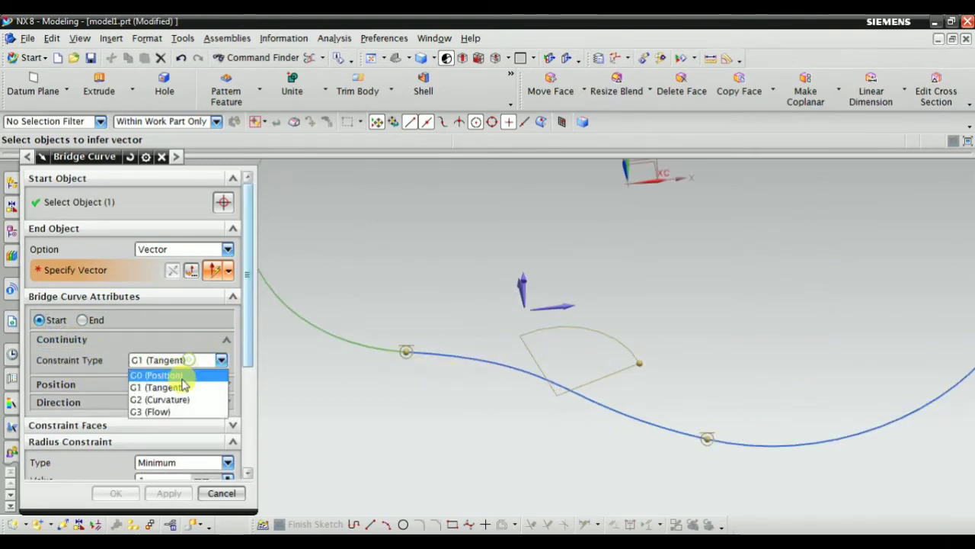
left_click(182, 374)
left_click(180, 369)
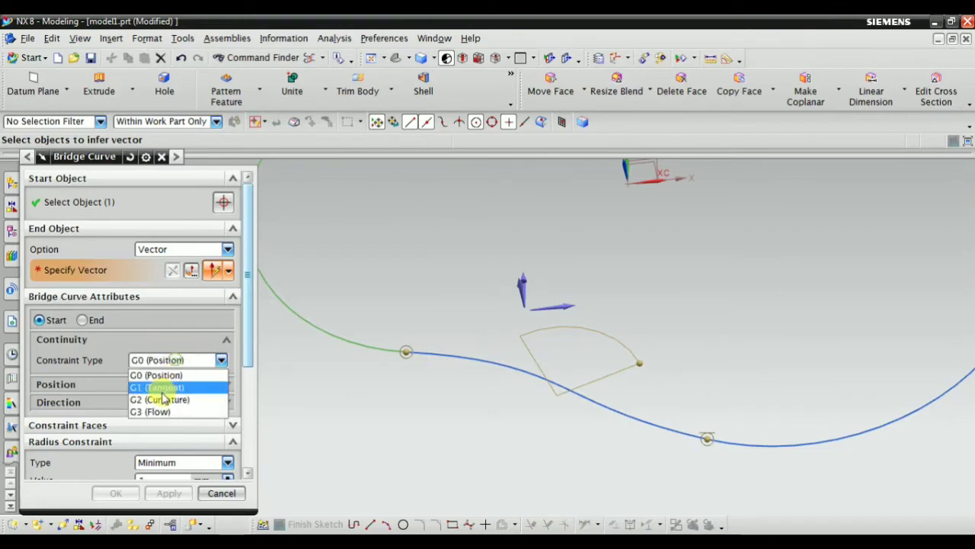
left_click(163, 385)
scroll(558, 341, "down", 1)
mouse_move(610, 348)
left_mouse_down()
mouse_move(646, 348)
mouse_move(609, 348)
left_mouse_up()
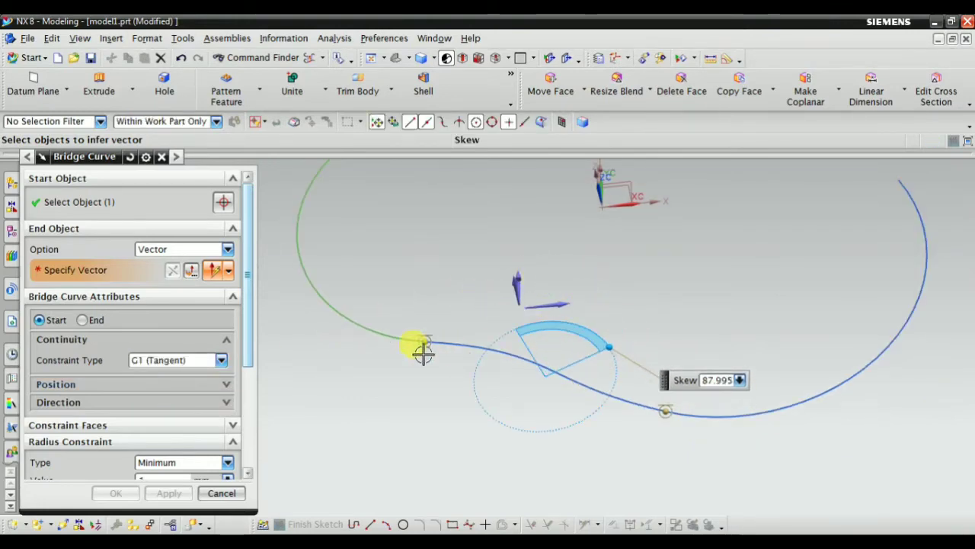
Set start continuity to G2 Curvature and end the bridge on the right arc as Object.
left_click(163, 363)
left_click(166, 394)
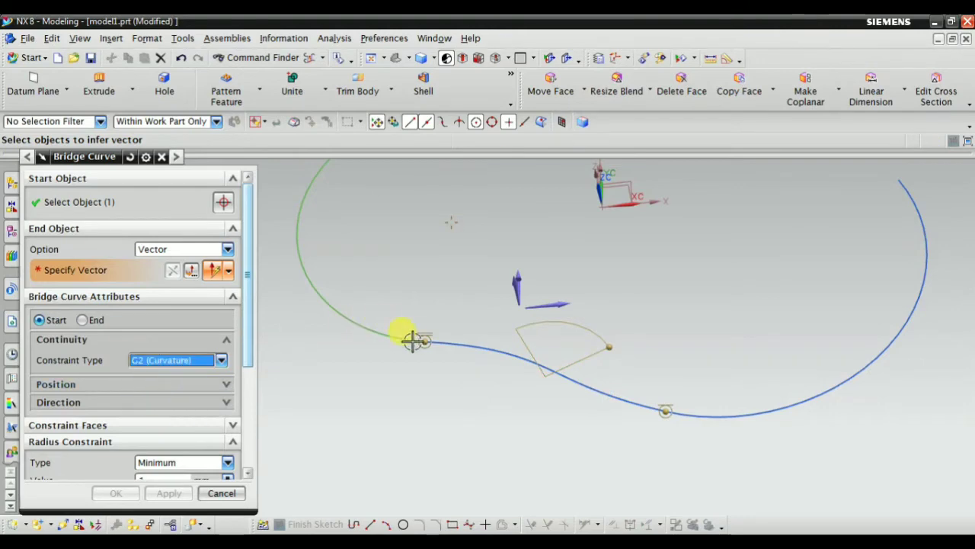
left_click_drag(425, 336, 367, 324)
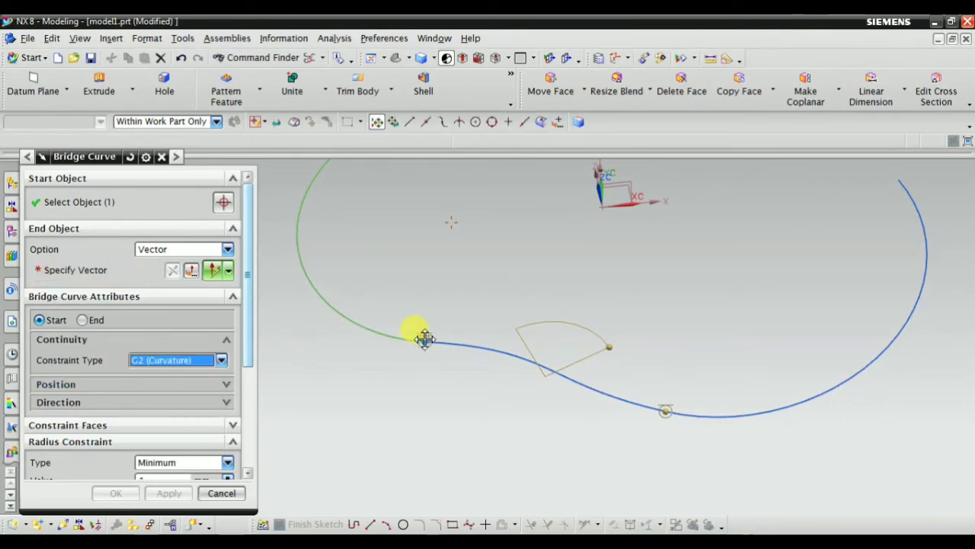
left_click(124, 388)
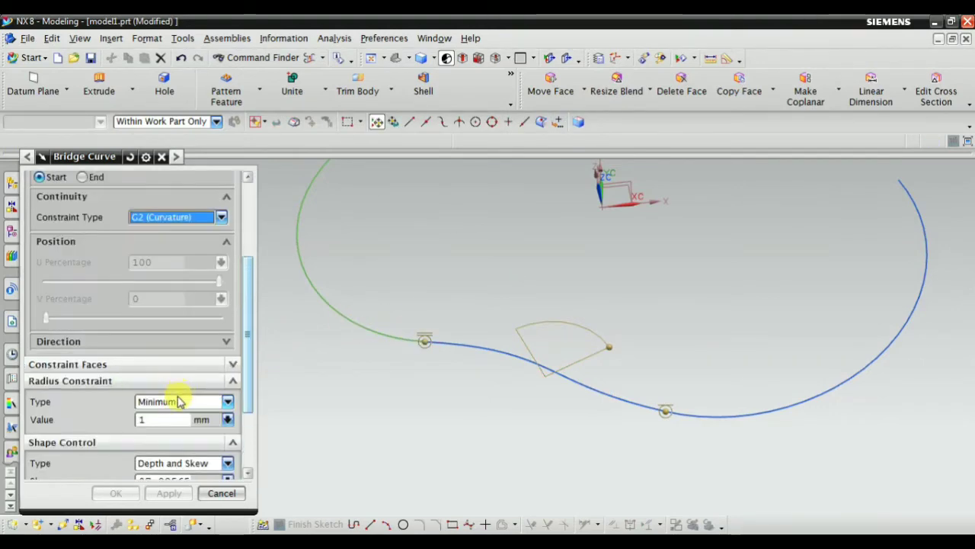
scroll(179, 396, "up", 5)
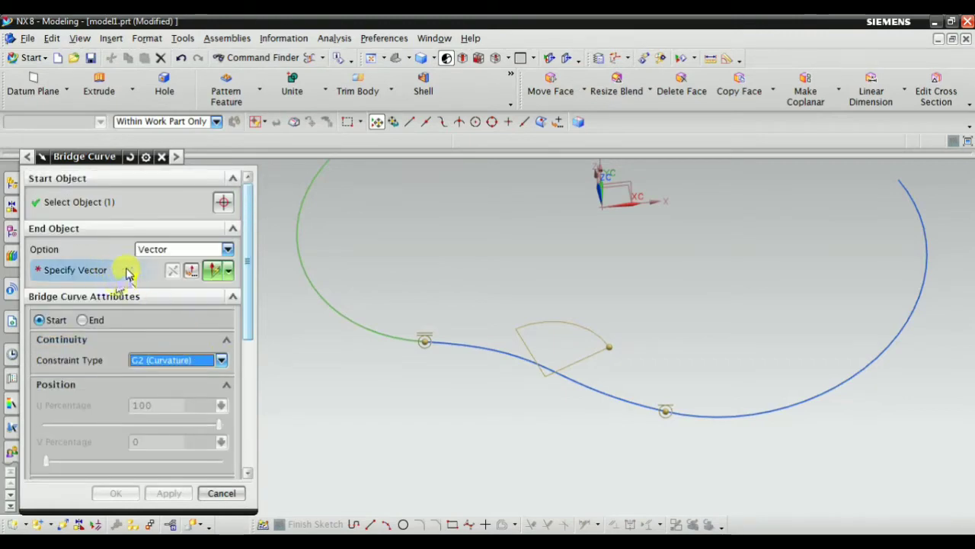
left_click(174, 248)
left_click(151, 263)
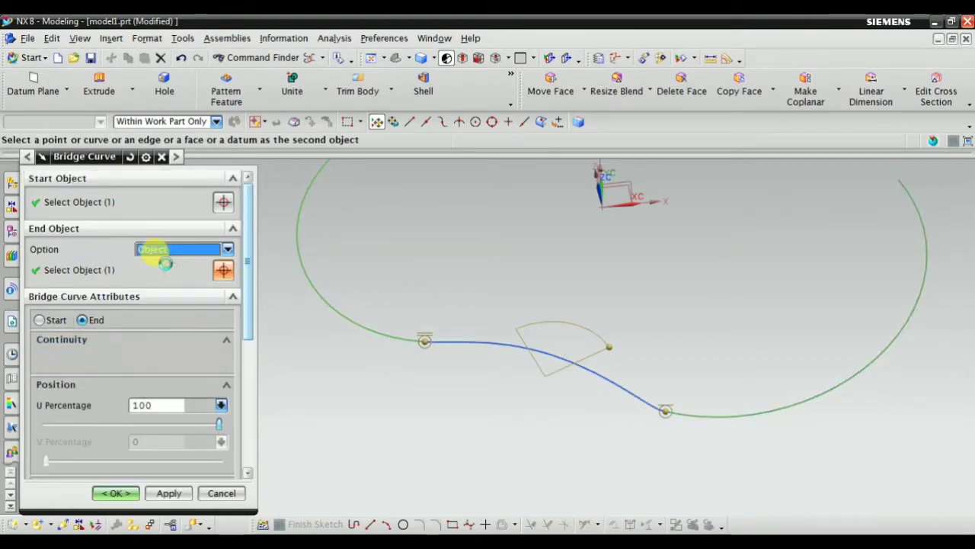
Lower the bridge skew to about 50 and create the bridge curve.
left_click(606, 346)
mouse_move(634, 373)
left_mouse_down()
mouse_move(587, 306)
mouse_move(591, 326)
mouse_move(550, 381)
left_mouse_up()
mouse_move(551, 380)
middle_mouse_down()
mouse_move(525, 403)
mouse_move(429, 390)
middle_mouse_up()
left_click(168, 493)
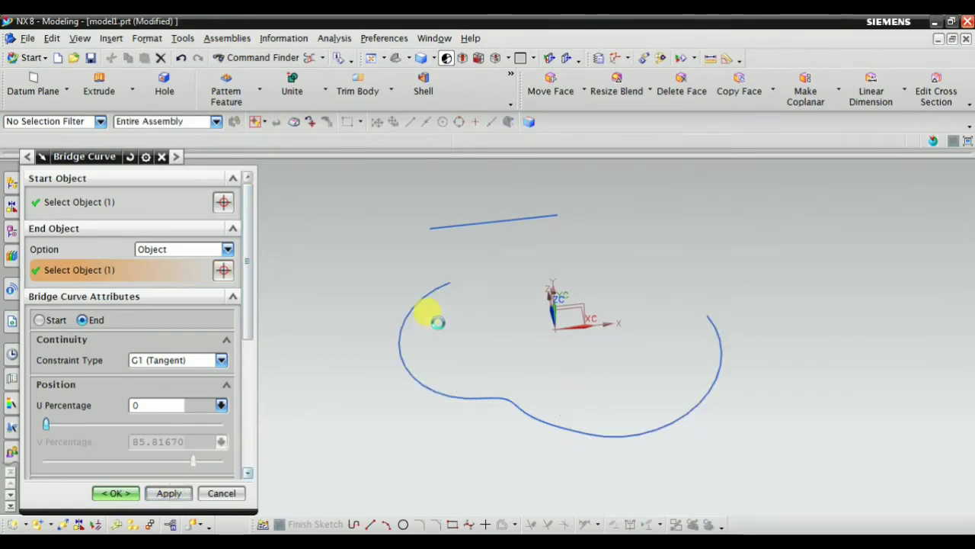
Start a trial second bridge between the arcs, adjust its skew, then cancel it.
left_click(445, 284)
scroll(686, 300, "down", 3)
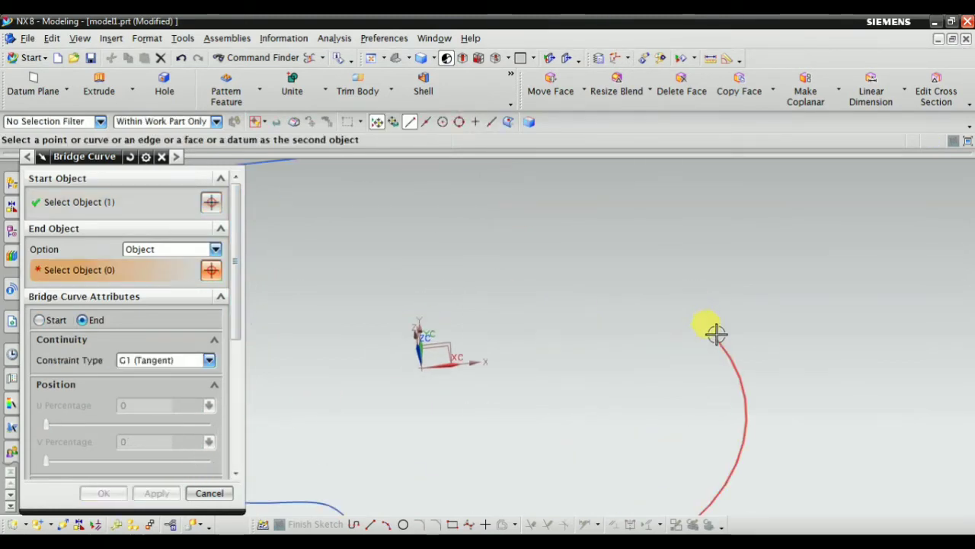
left_click(716, 339)
scroll(710, 333, "up", 3)
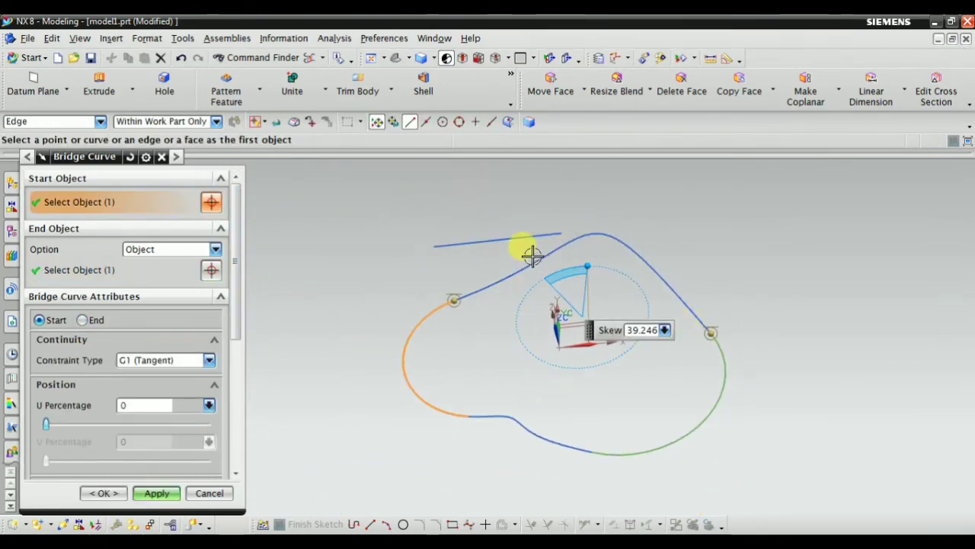
mouse_move(595, 264)
left_mouse_down()
mouse_move(529, 262)
mouse_move(583, 275)
mouse_move(587, 297)
mouse_move(562, 272)
left_mouse_up()
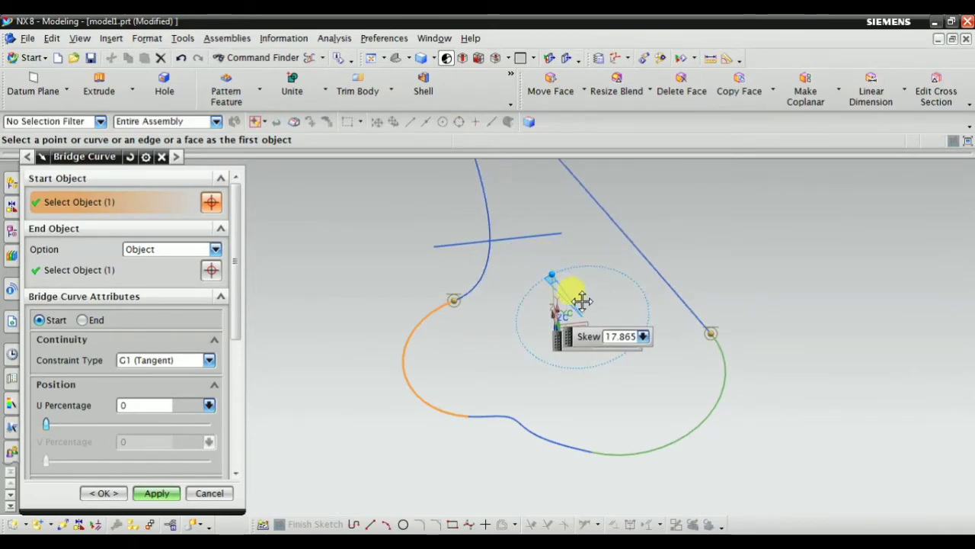
left_click(199, 499)
scroll(523, 294, "up", 2)
right_click(338, 235)
left_click(339, 240)
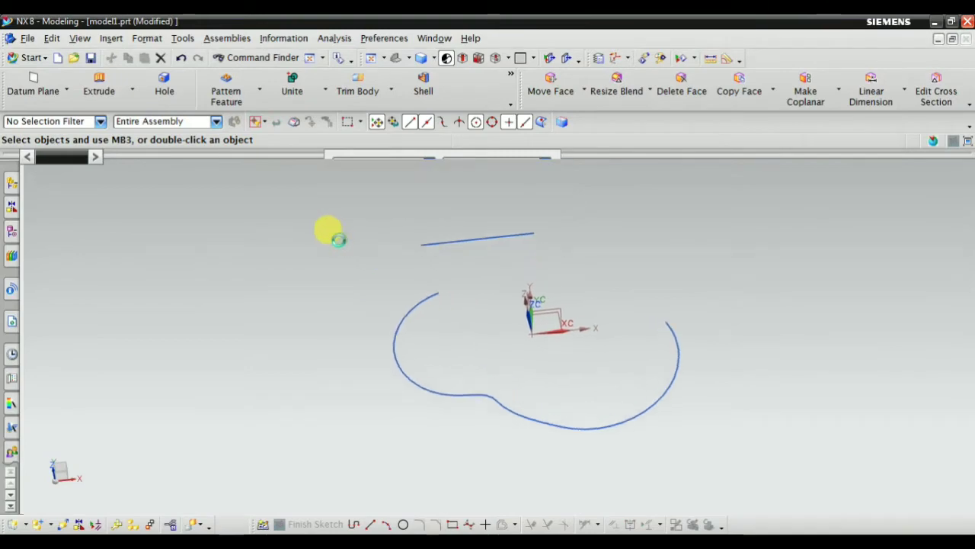
left_click(113, 39)
mouse_move(155, 157)
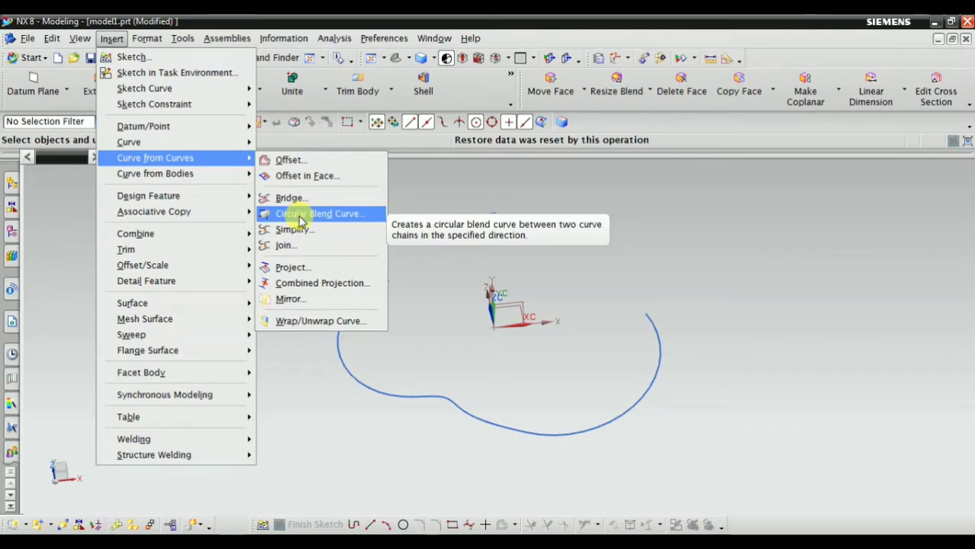
left_click(301, 216)
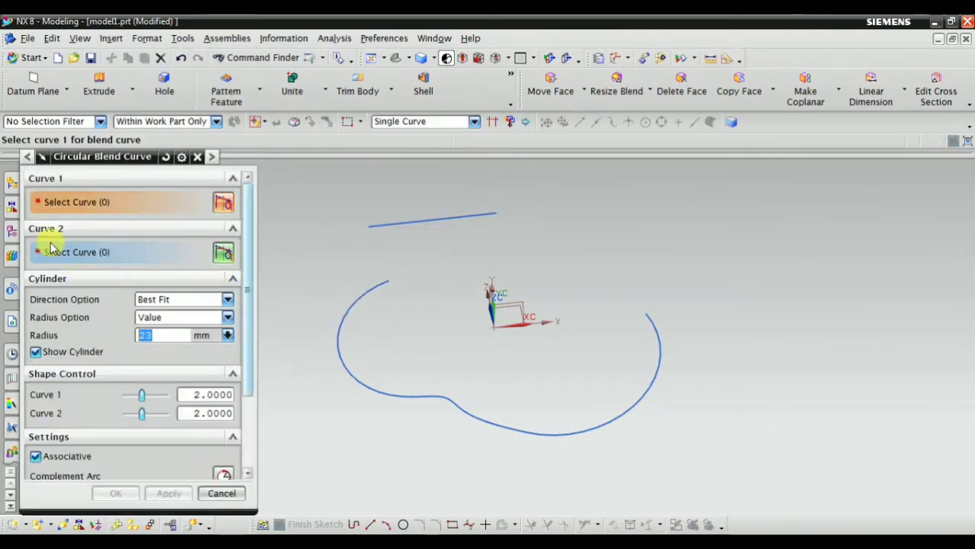
scroll(351, 251, "up", 2)
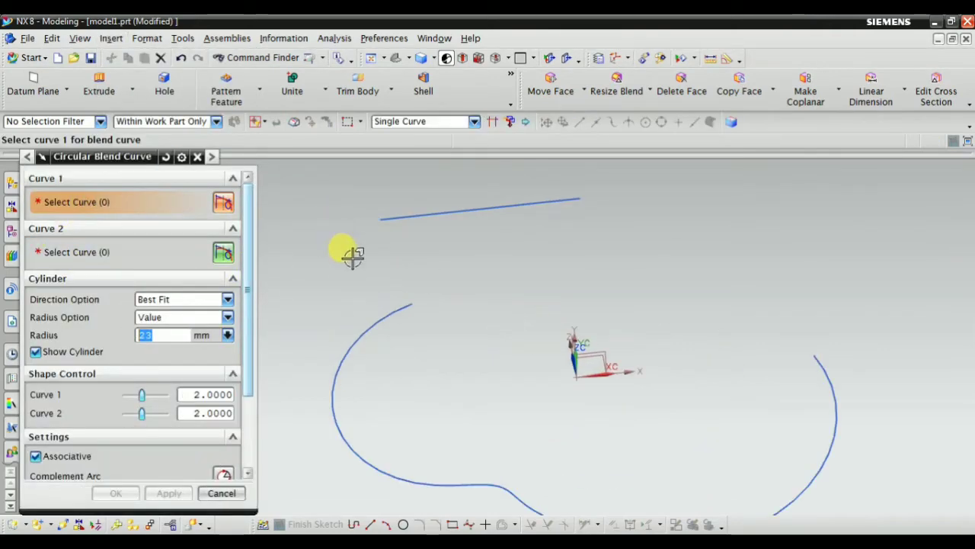
left_click(388, 308)
scroll(486, 302, "down", 2)
left_click(77, 252)
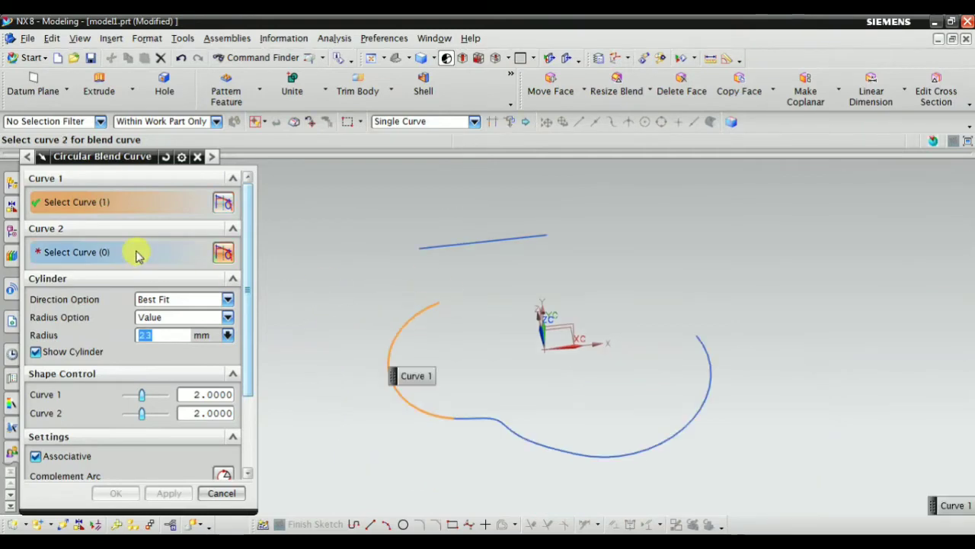
left_click(698, 342)
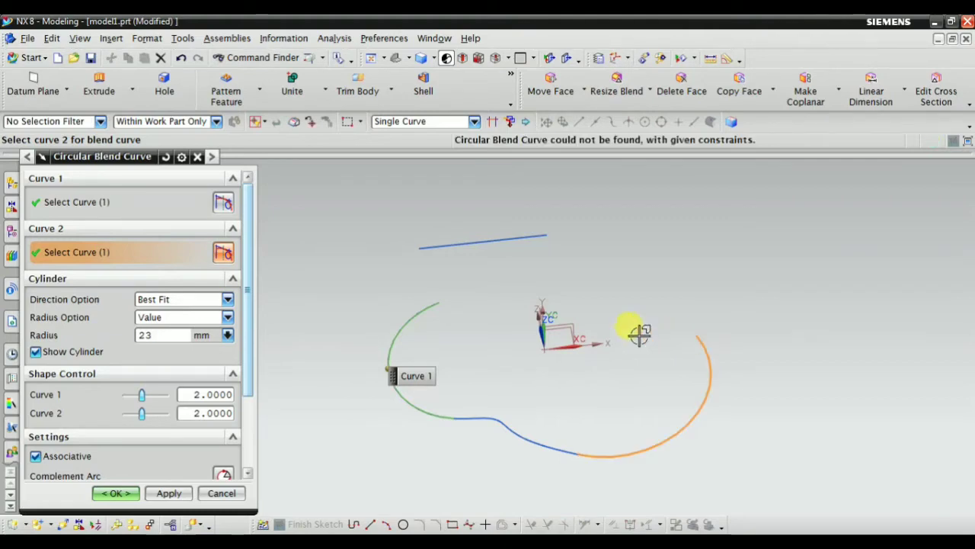
scroll(204, 476, "down", 3)
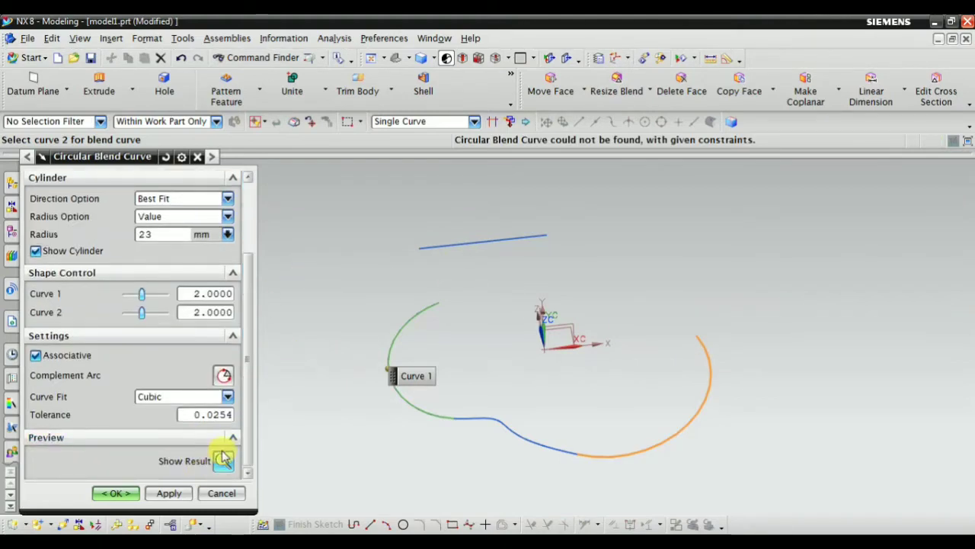
left_click(223, 461)
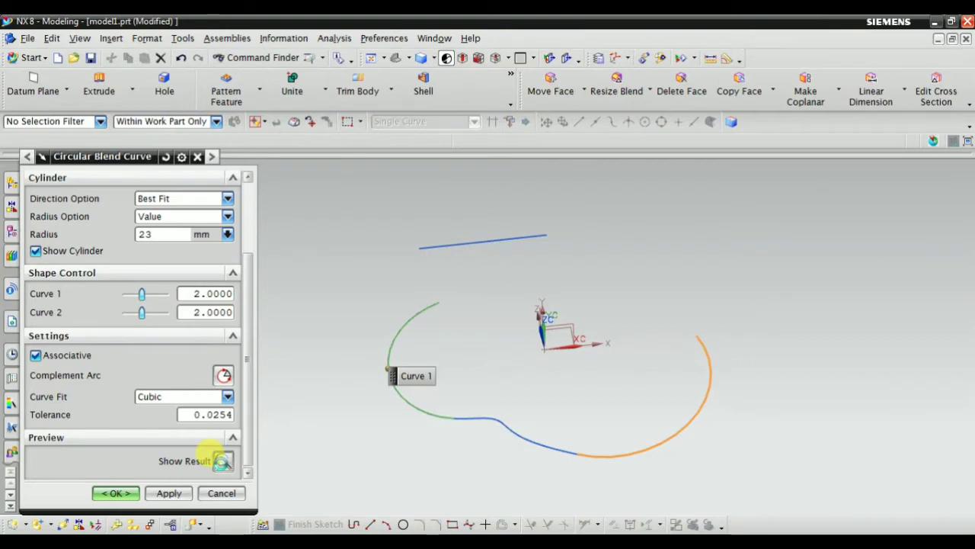
left_click(487, 297)
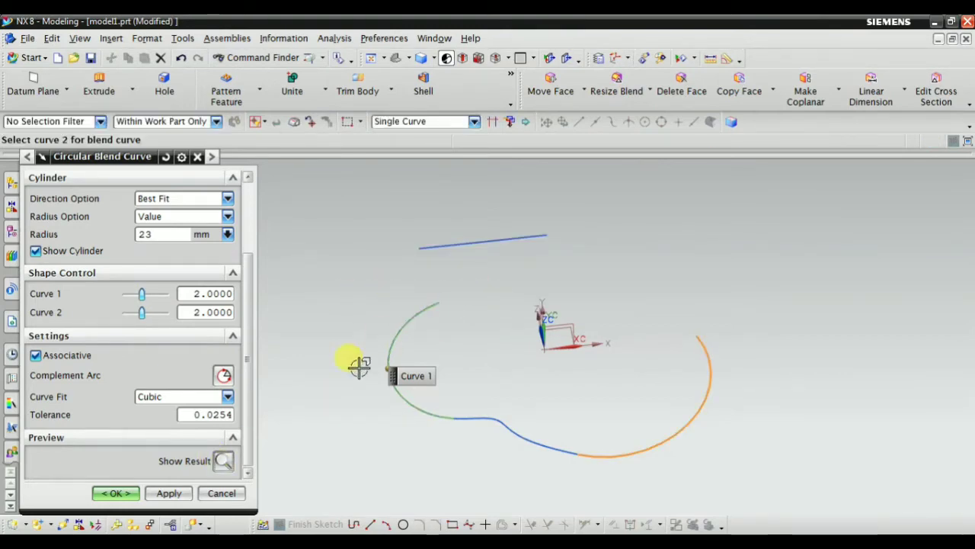
left_click(221, 493)
scroll(483, 403, "up", 3)
Delete the bridge curve between the two arcs and tilt the view.
scroll(492, 457, "down", 1)
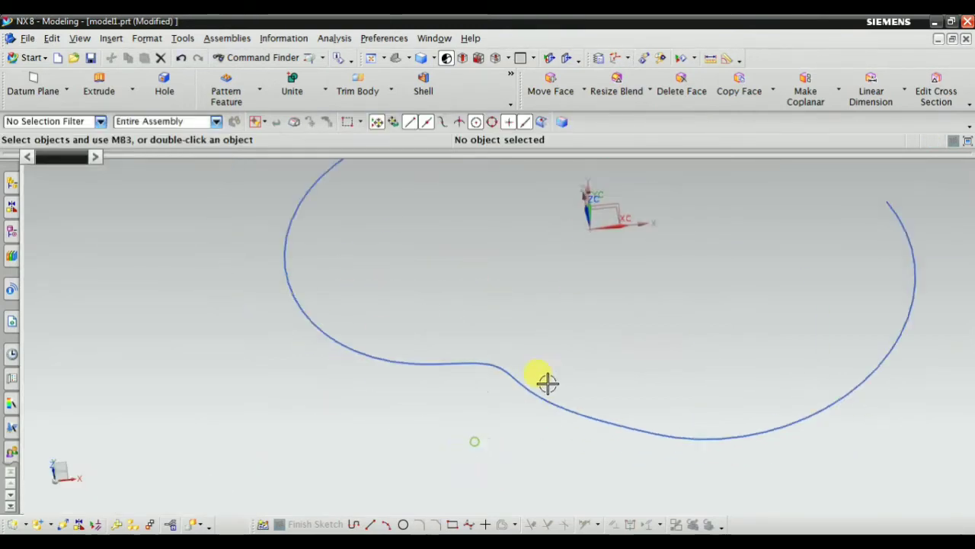
right_click(502, 356)
left_click(540, 291)
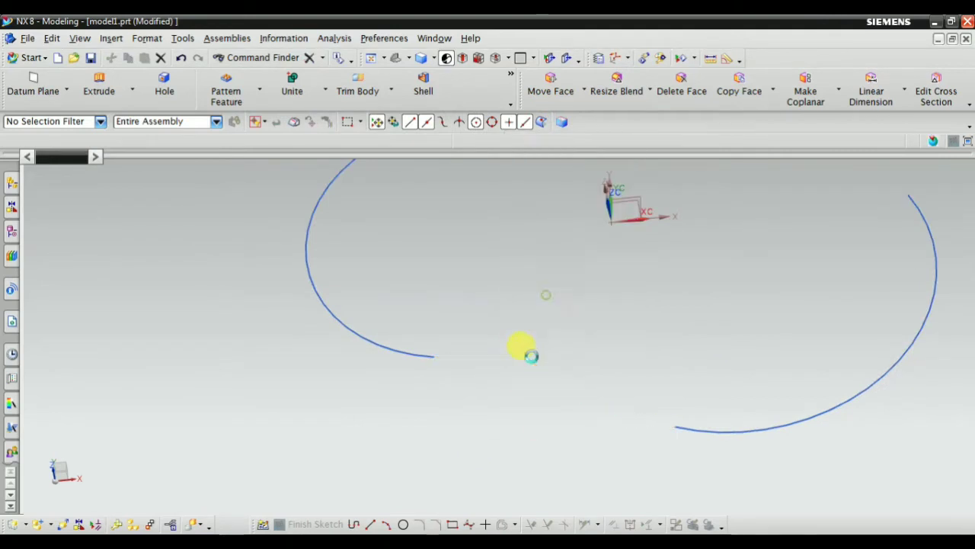
scroll(549, 393, "down", 2)
scroll(530, 375, "down", 2)
mouse_move(385, 343)
middle_mouse_down()
mouse_move(536, 409)
mouse_move(609, 420)
mouse_move(585, 432)
mouse_move(602, 352)
mouse_move(551, 374)
middle_mouse_up()
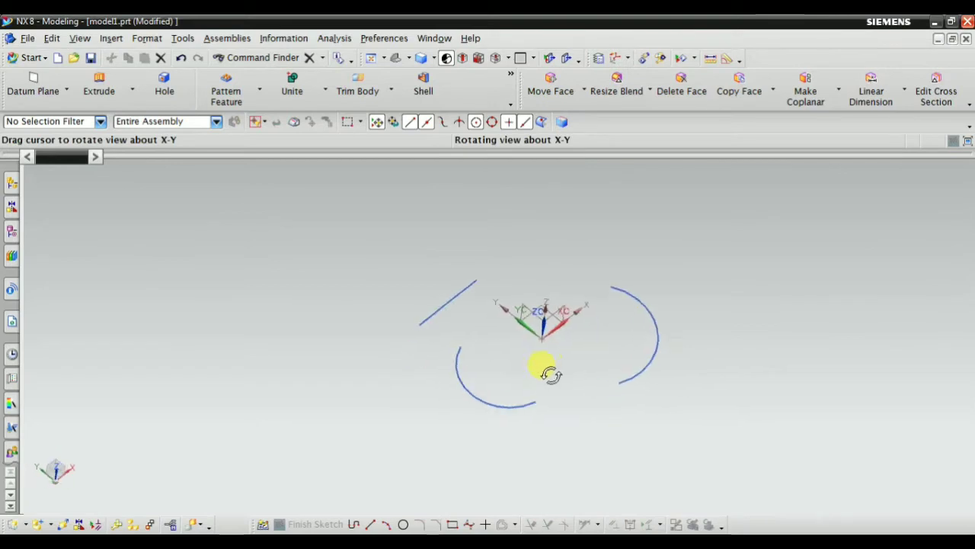
Retry a circular blend between the lower-left and right arcs, then abandon it after the error.
right_click(260, 228)
mouse_move(317, 390)
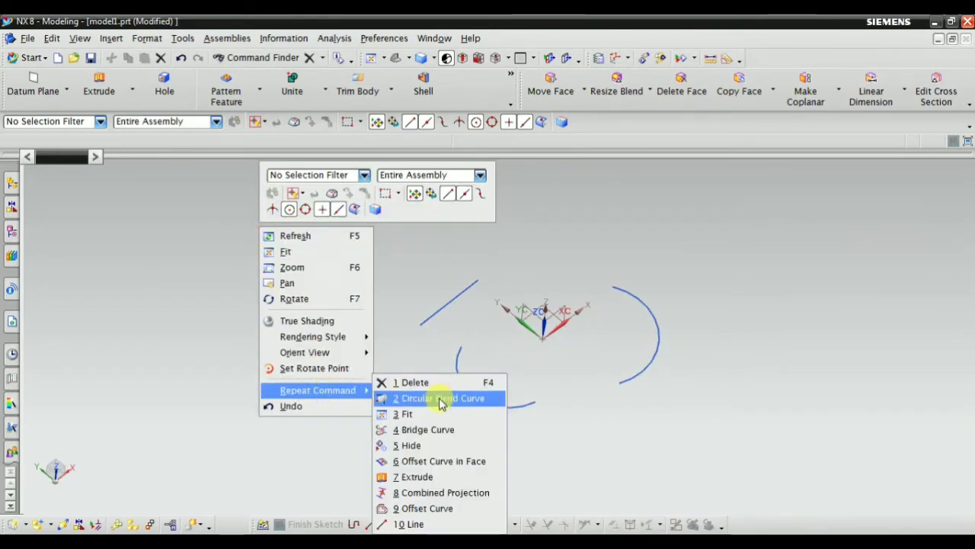
left_click(441, 399)
scroll(533, 425, "up", 2)
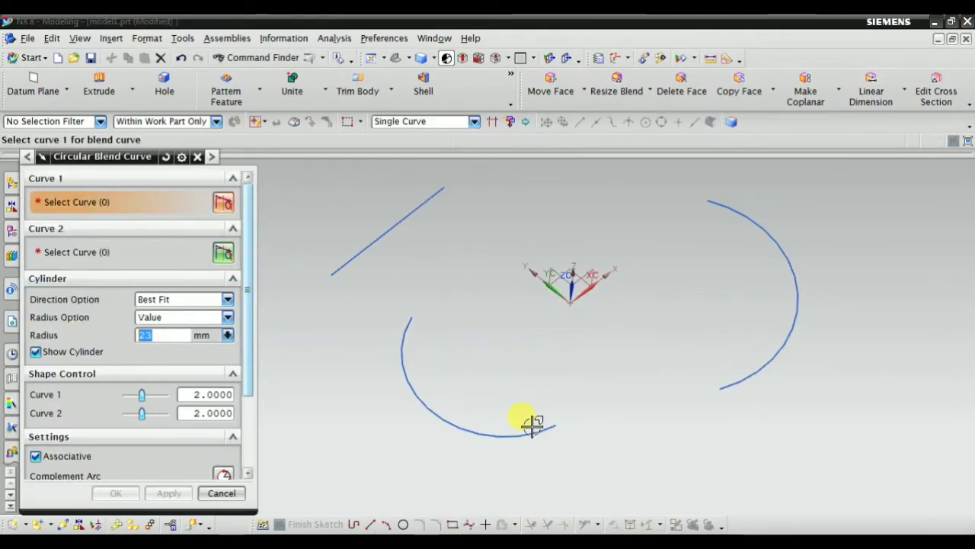
left_click(534, 429)
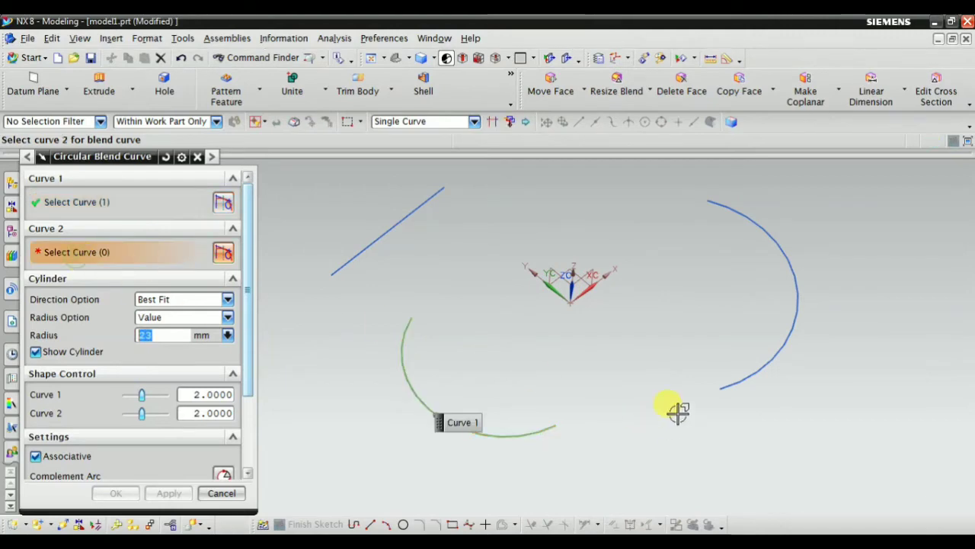
left_click(739, 382)
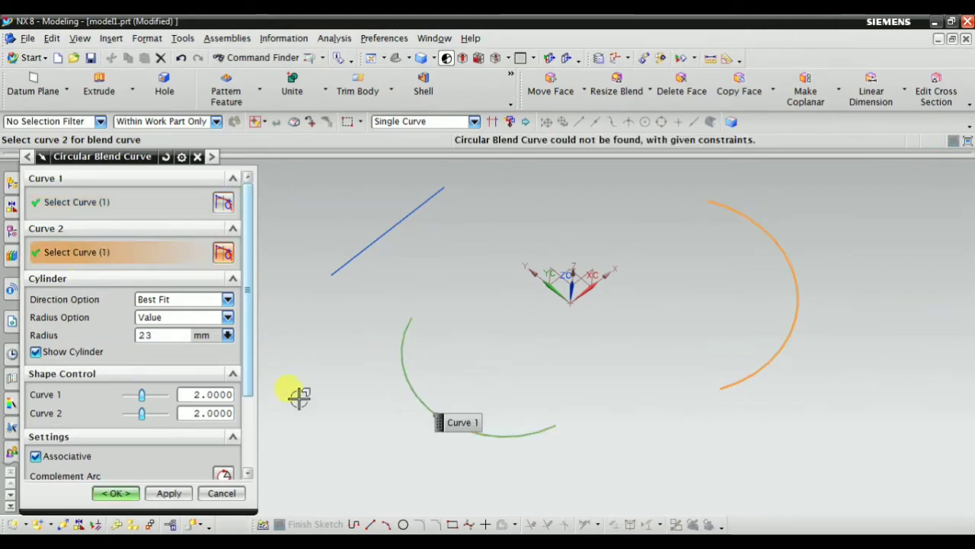
scroll(137, 370, "down", 3)
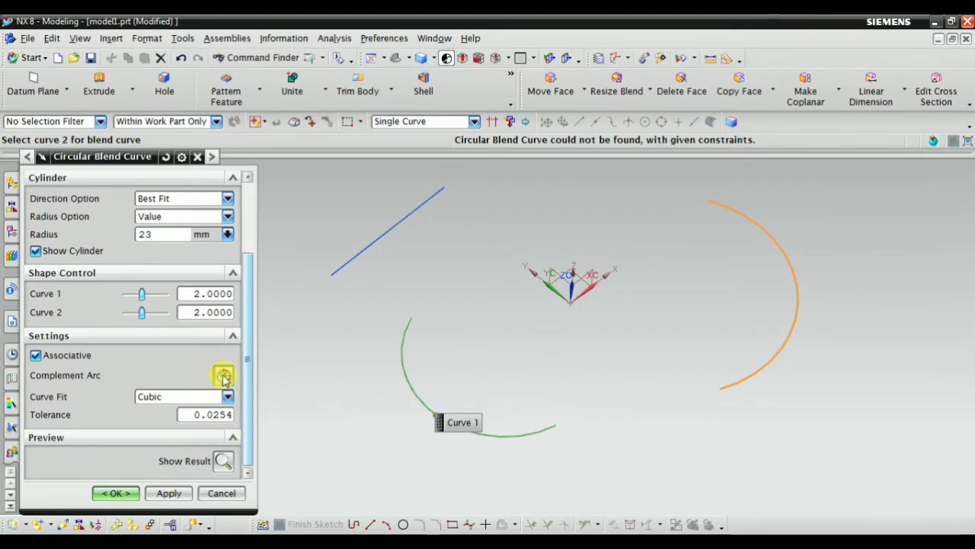
left_click(223, 462)
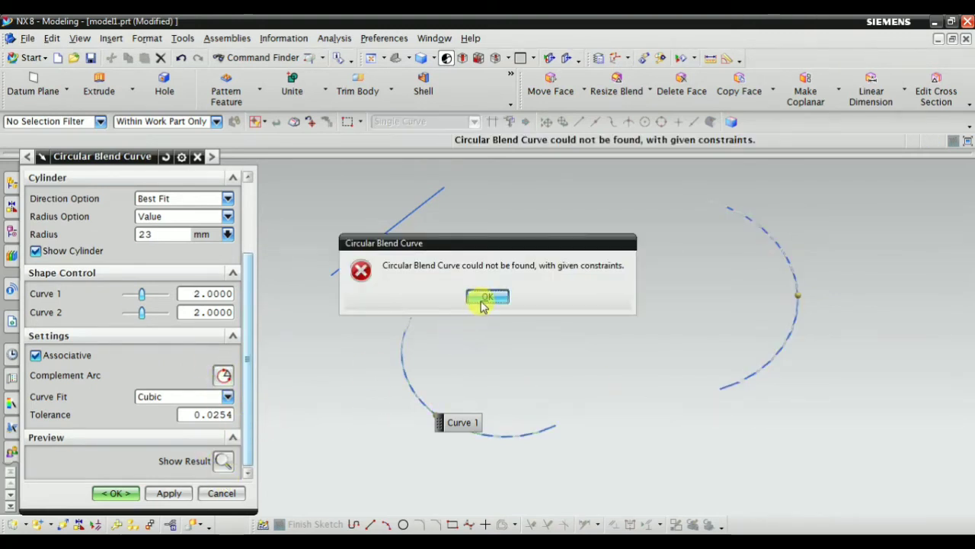
left_click(483, 298)
left_click(221, 493)
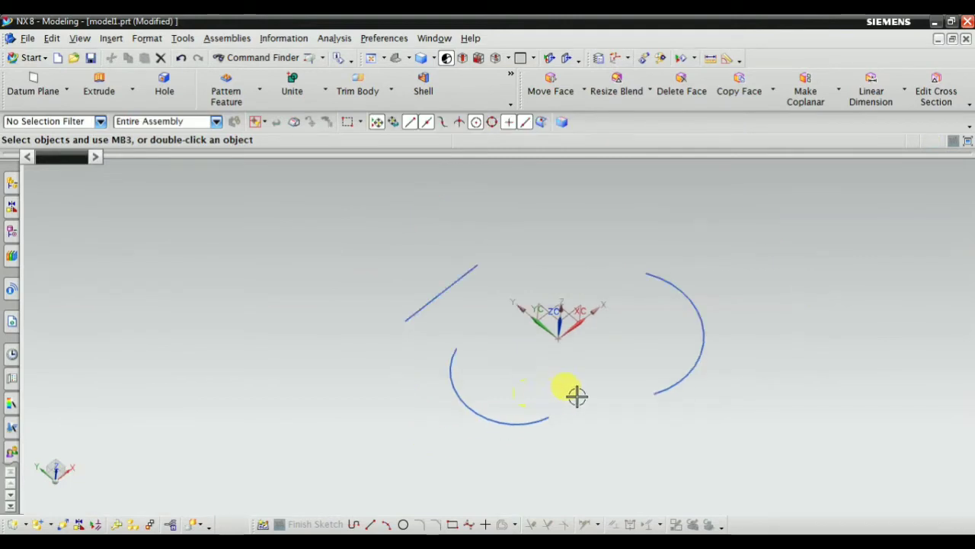
Reshape the lower arc by moving its start point to the right.
scroll(468, 288, "up", 2)
middle_click_drag(354, 352, 415, 380)
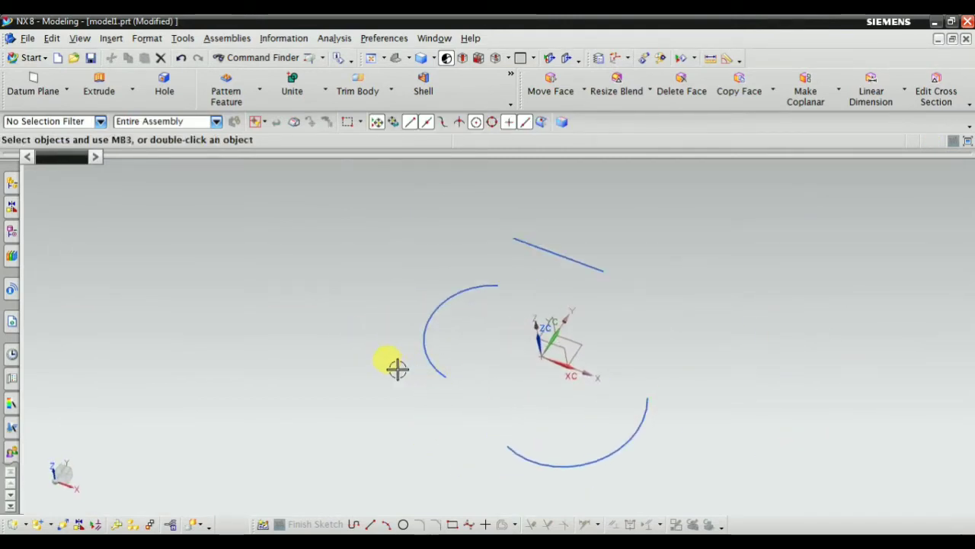
double_click(439, 371)
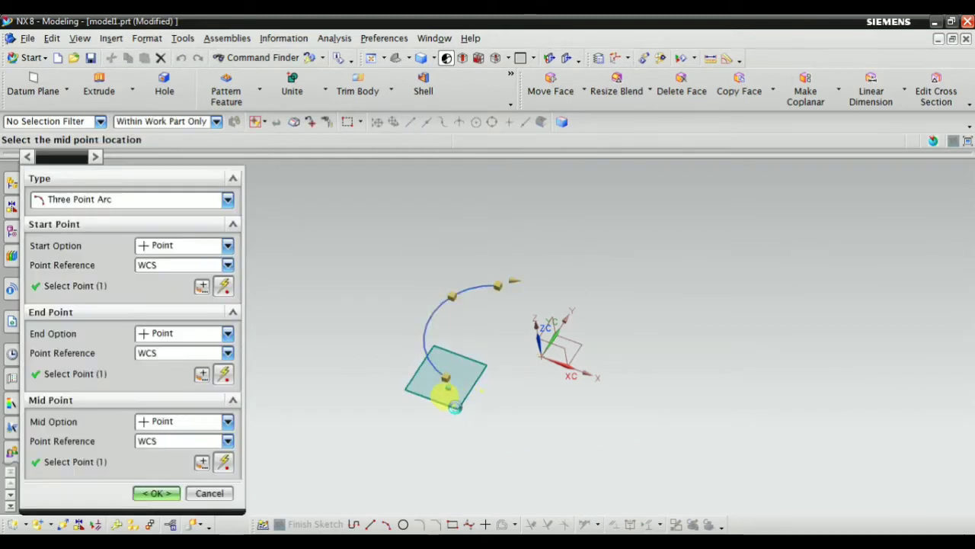
scroll(443, 385, "up", 2)
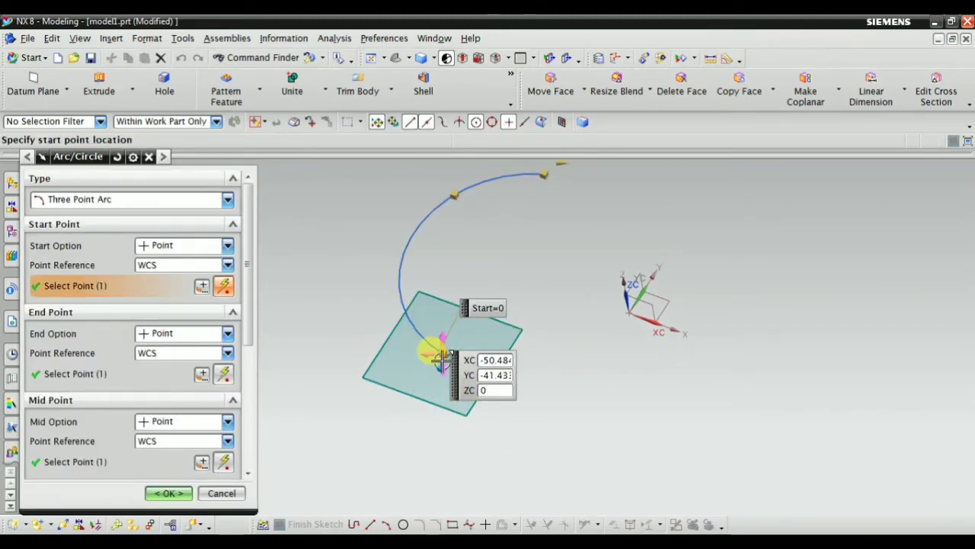
left_click_drag(440, 358, 584, 387)
left_click(169, 493)
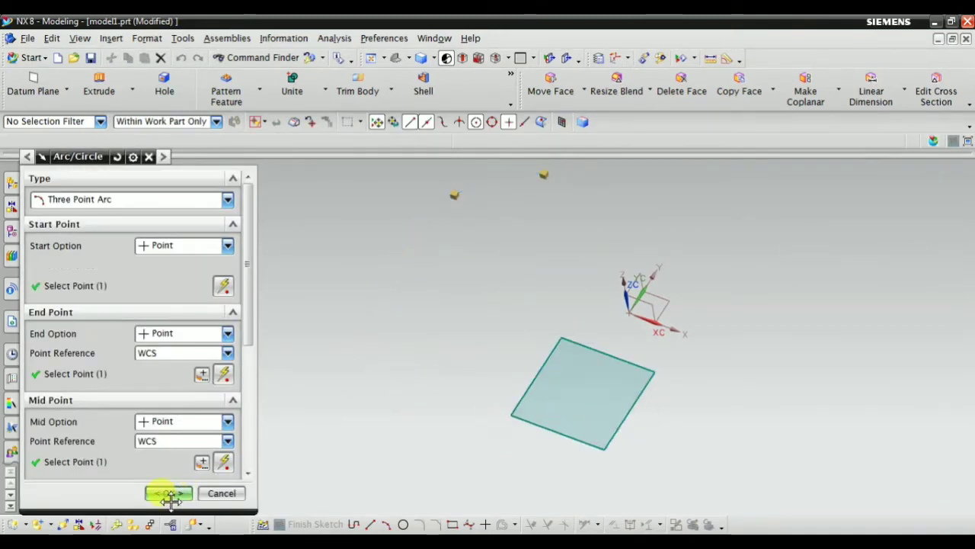
Reshape the offset arc by moving its start point upward.
scroll(507, 421, "down", 1)
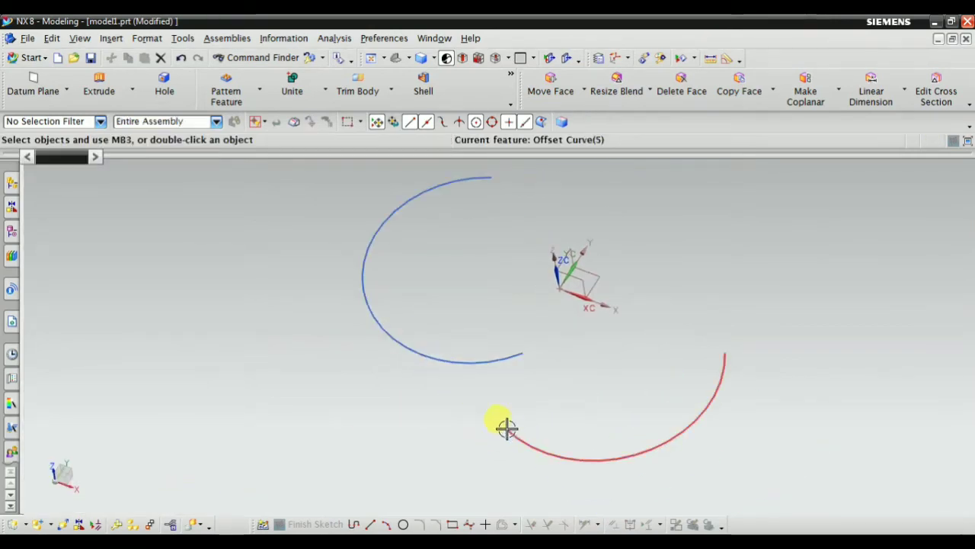
double_click(523, 440)
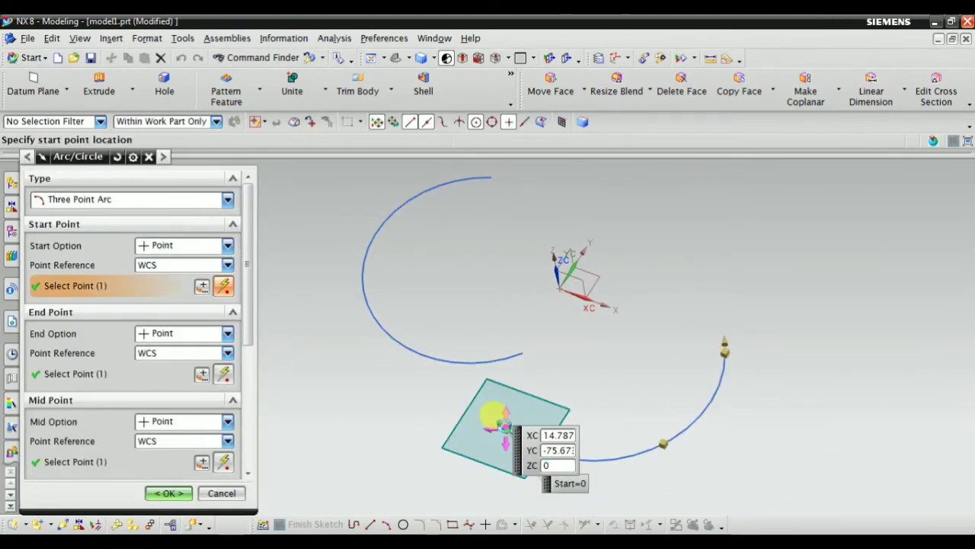
left_click_drag(503, 423, 466, 326)
middle_click(387, 342)
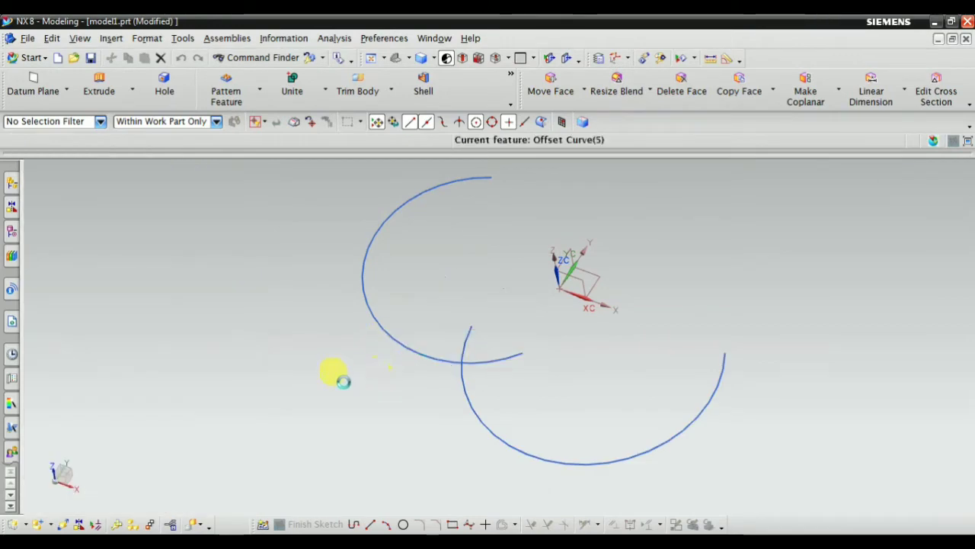
mouse_move(343, 381)
middle_mouse_down()
mouse_move(337, 394)
mouse_move(384, 374)
mouse_move(391, 396)
mouse_move(329, 340)
mouse_move(218, 279)
middle_mouse_up()
right_click(218, 279)
Start a circular blend between the left and right arcs and hide the preview cylinder.
left_click(423, 403)
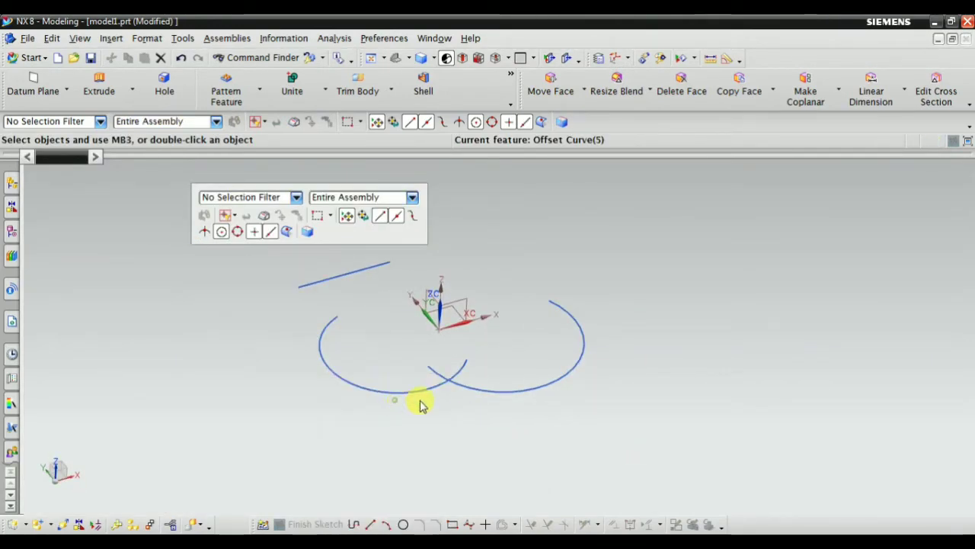
scroll(361, 362, "down", 2)
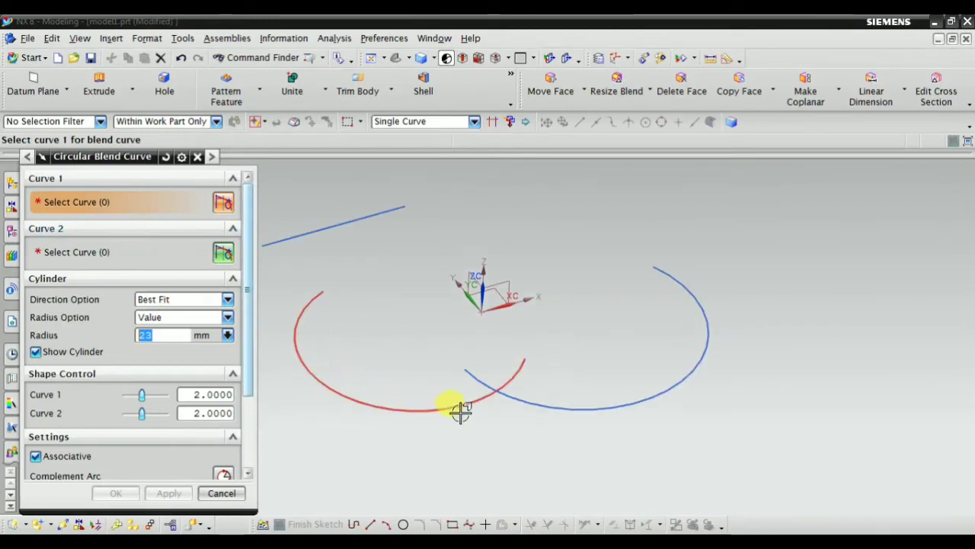
left_click(461, 411)
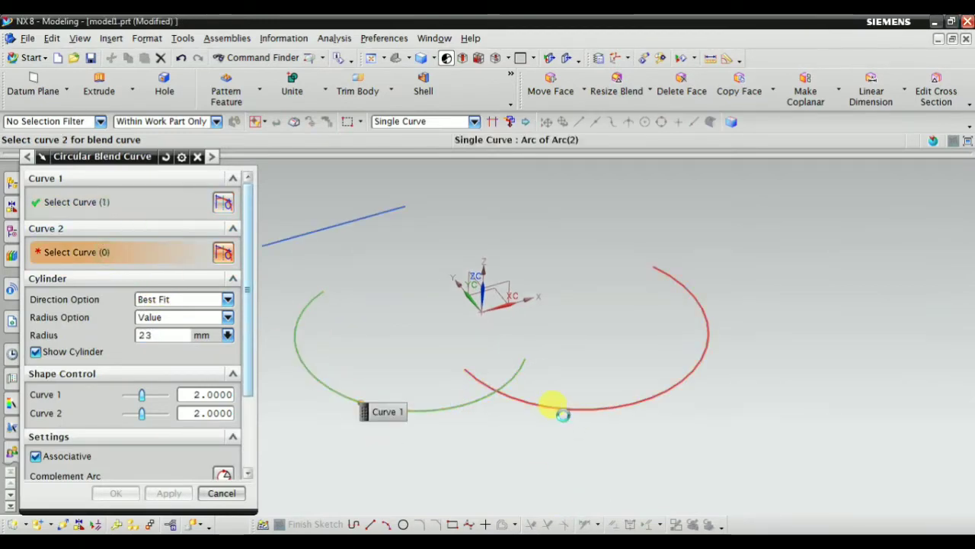
left_click(563, 414)
mouse_move(559, 407)
middle_mouse_down()
mouse_move(435, 435)
mouse_move(512, 403)
mouse_move(542, 375)
mouse_move(518, 380)
middle_mouse_up()
left_click(36, 353)
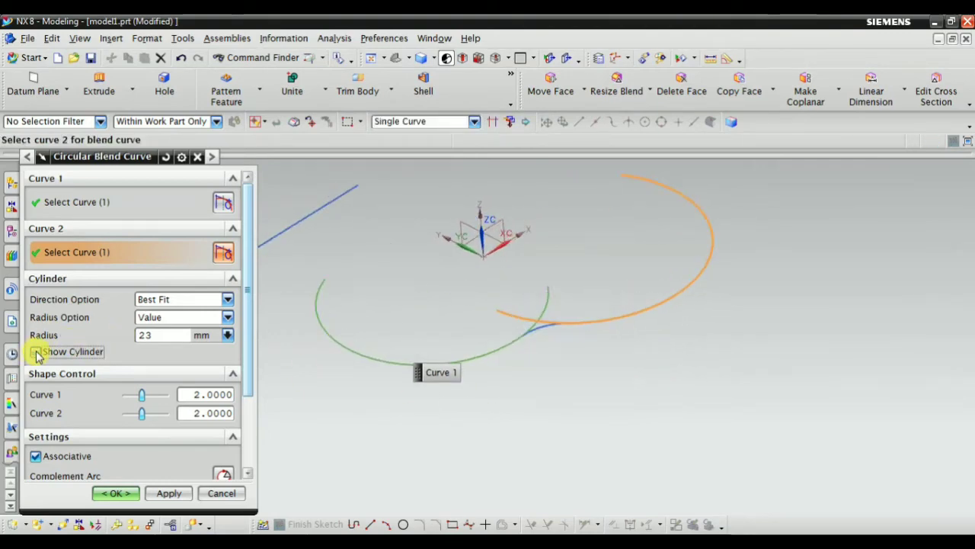
left_click(36, 353)
mouse_move(523, 418)
middle_mouse_down()
mouse_move(511, 462)
mouse_move(536, 397)
mouse_move(475, 376)
mouse_move(511, 385)
middle_mouse_up()
left_click(36, 352)
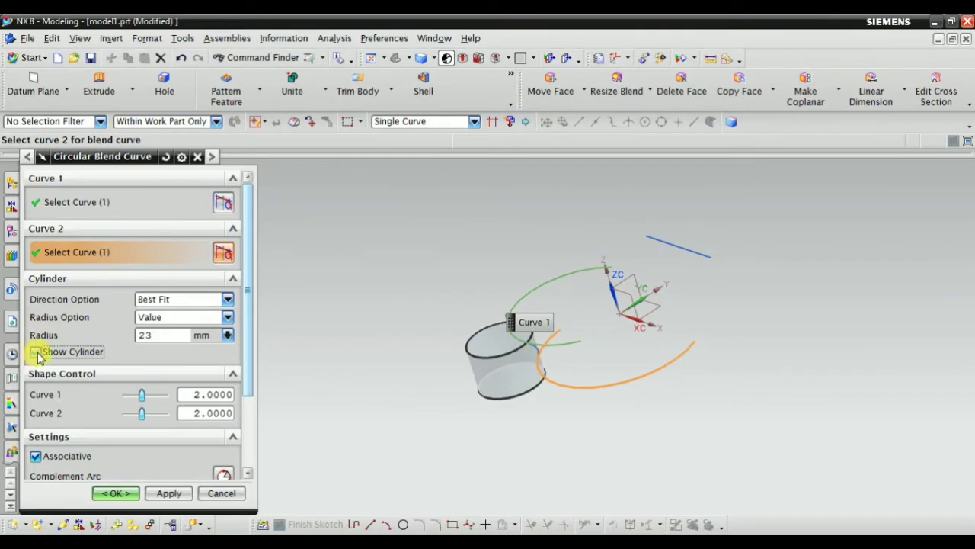
Set the blend Direction Option to Variable.
left_click(156, 299)
left_click(156, 299)
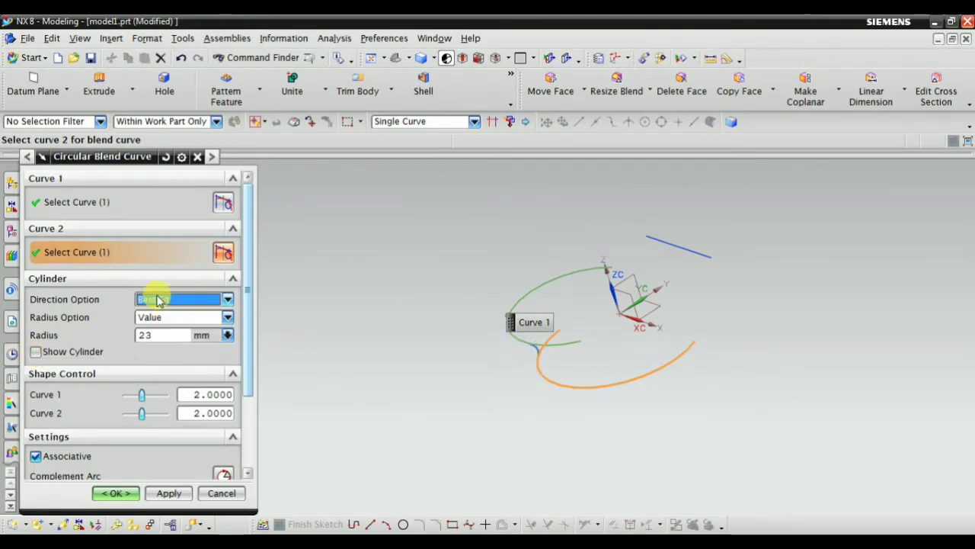
left_click(156, 299)
left_click(157, 324)
left_click(157, 299)
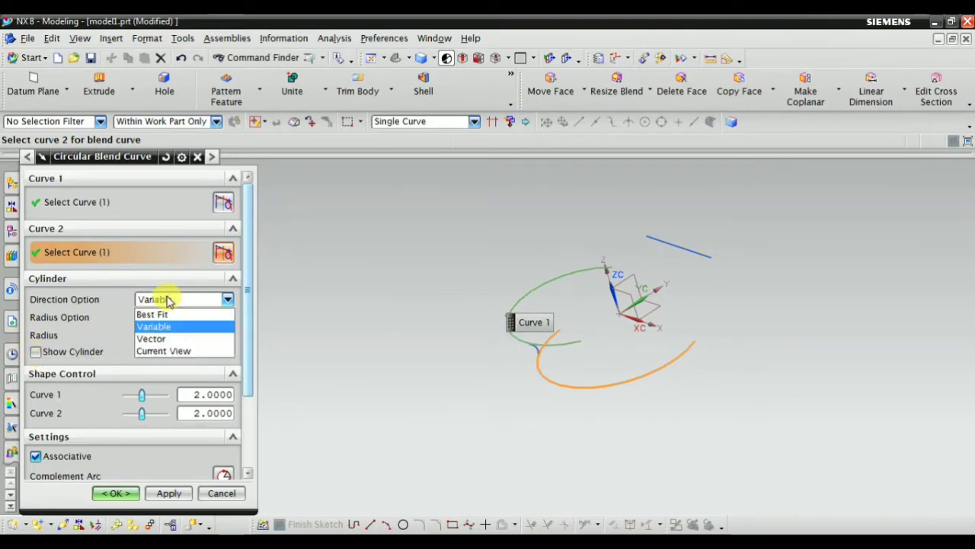
left_click(158, 322)
type("23")
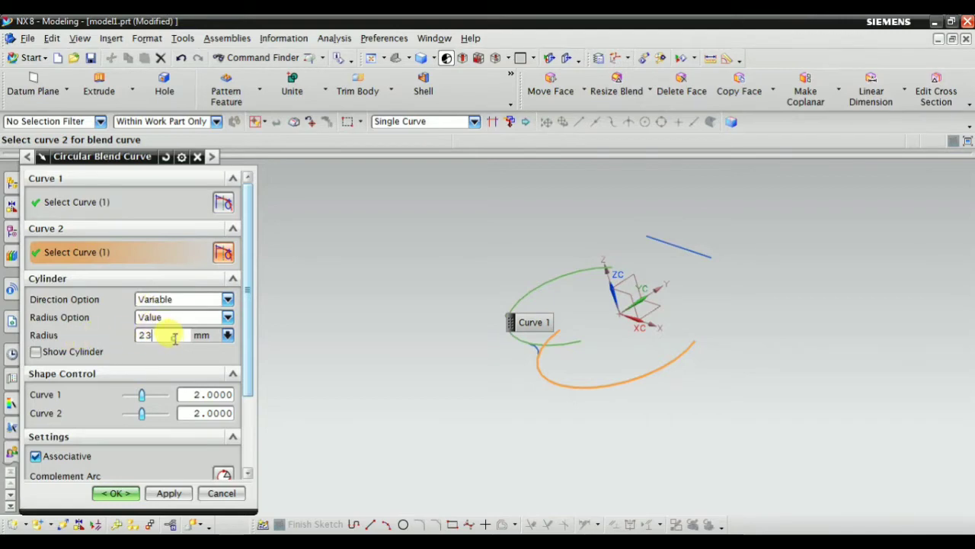
mouse_move(425, 432)
middle_mouse_down()
mouse_move(475, 402)
mouse_move(505, 320)
middle_mouse_up()
scroll(505, 320, "up", 5)
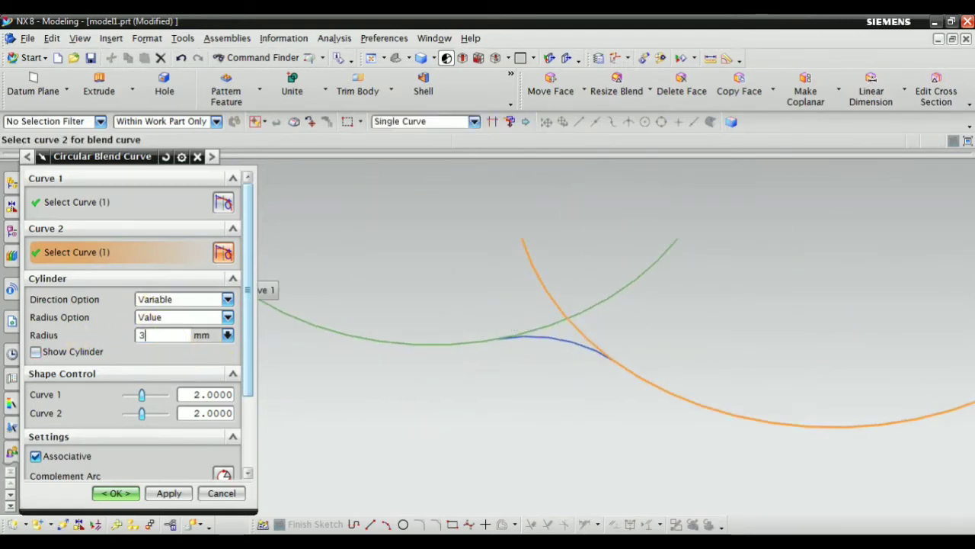
scroll(229, 404, "down", 3)
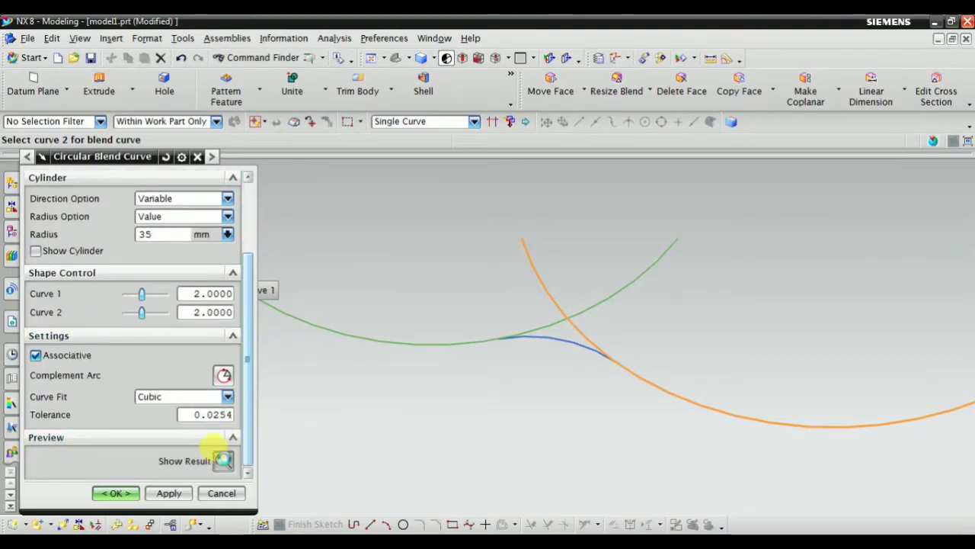
Preview the 35 mm blend result and create the circular blend curve.
left_click(223, 460)
left_click(224, 461)
left_click(223, 461)
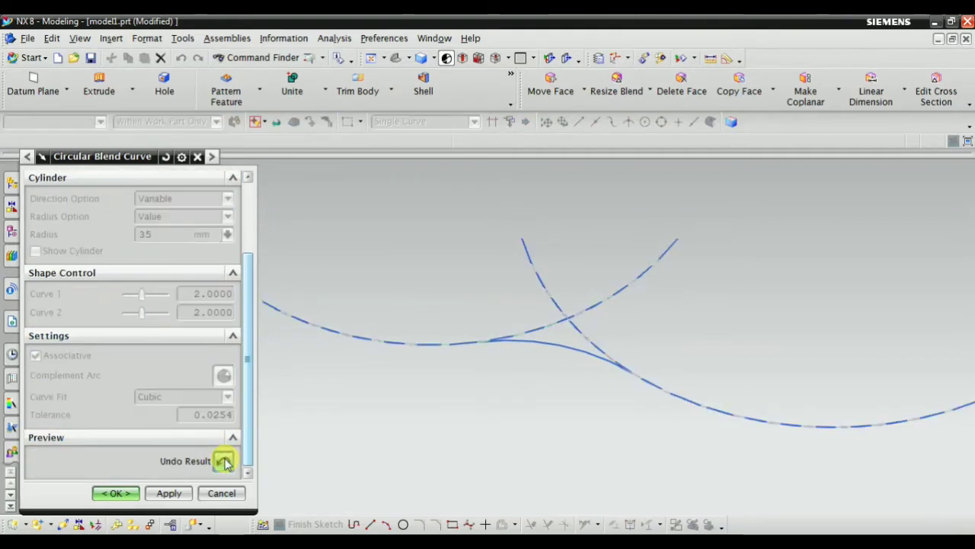
scroll(560, 320, "down", 3)
left_click(223, 461)
scroll(545, 378, "down", 2)
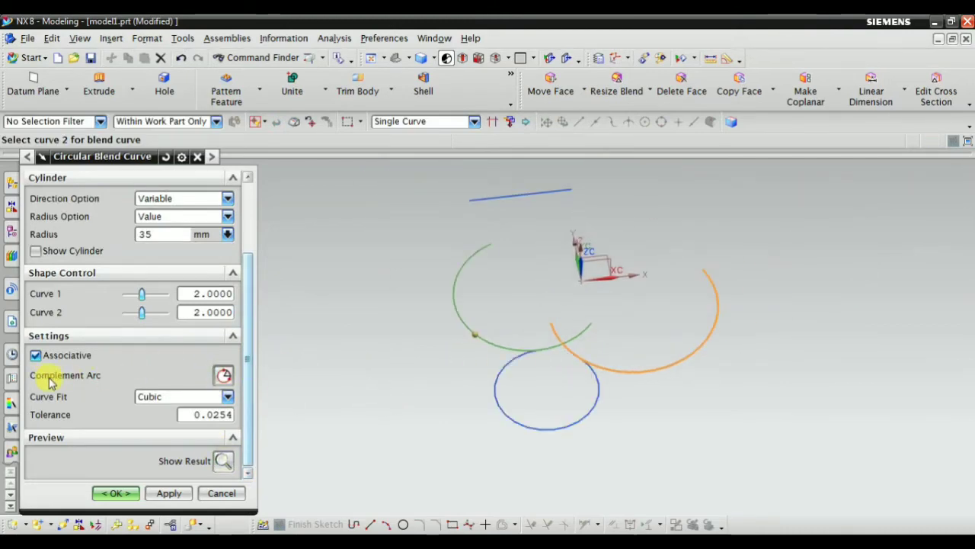
left_click(225, 460)
left_click(222, 461)
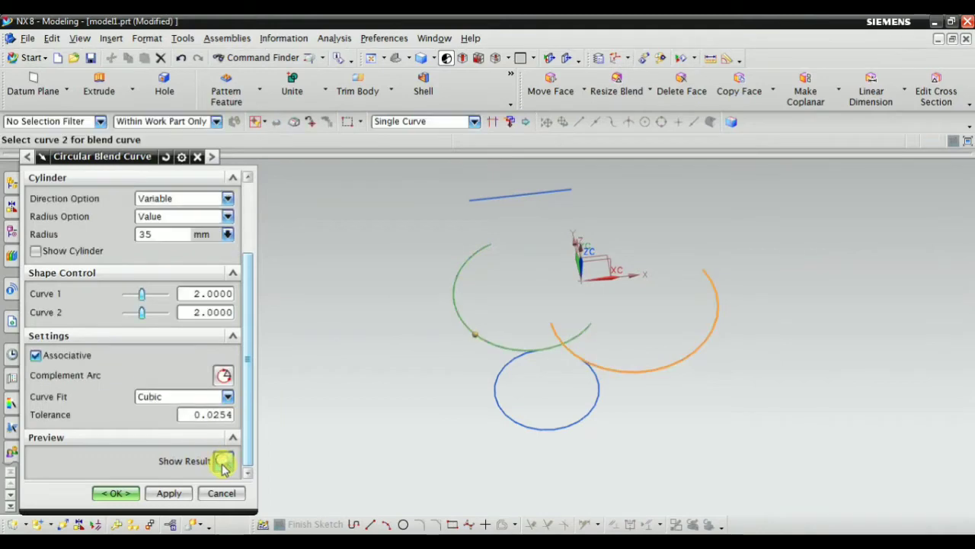
scroll(231, 381, "up", 3)
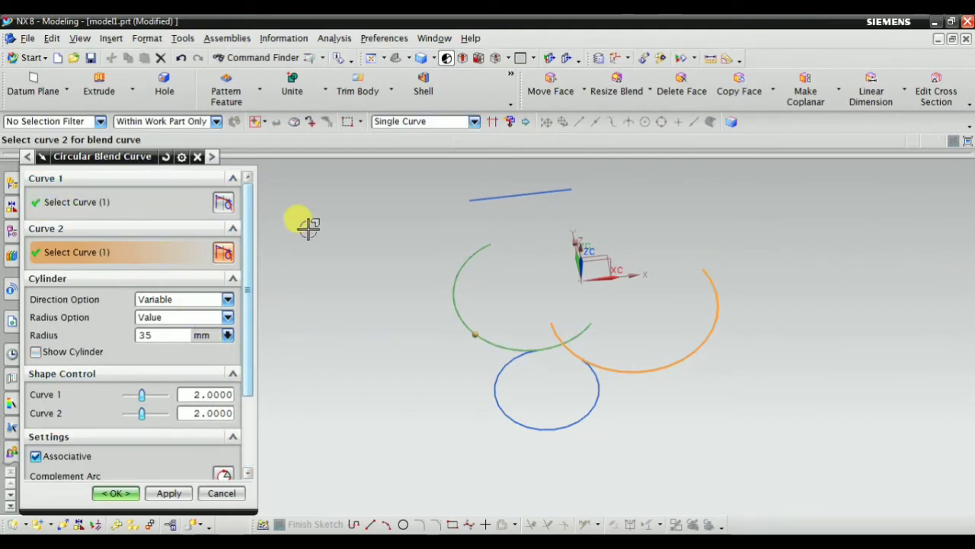
scroll(435, 289, "up", 2)
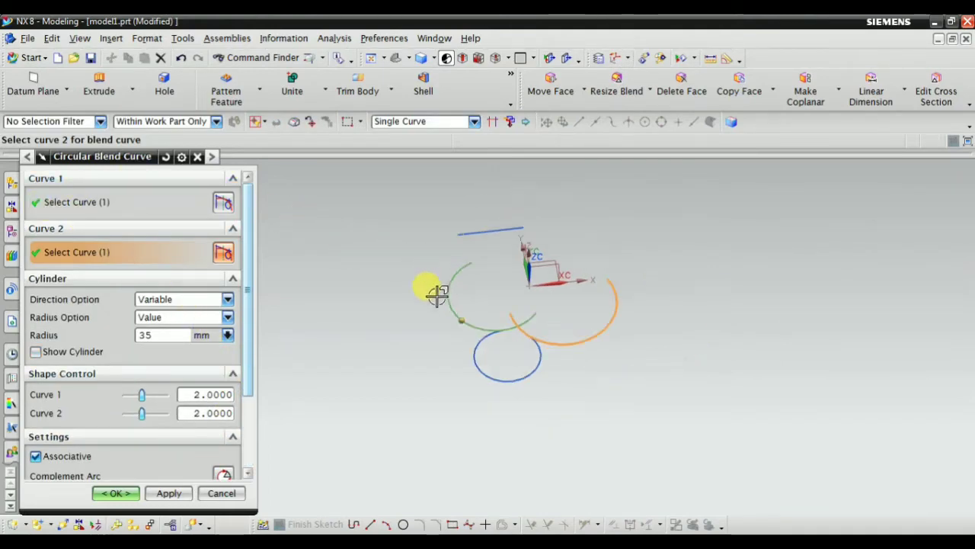
scroll(457, 213, "down", 3)
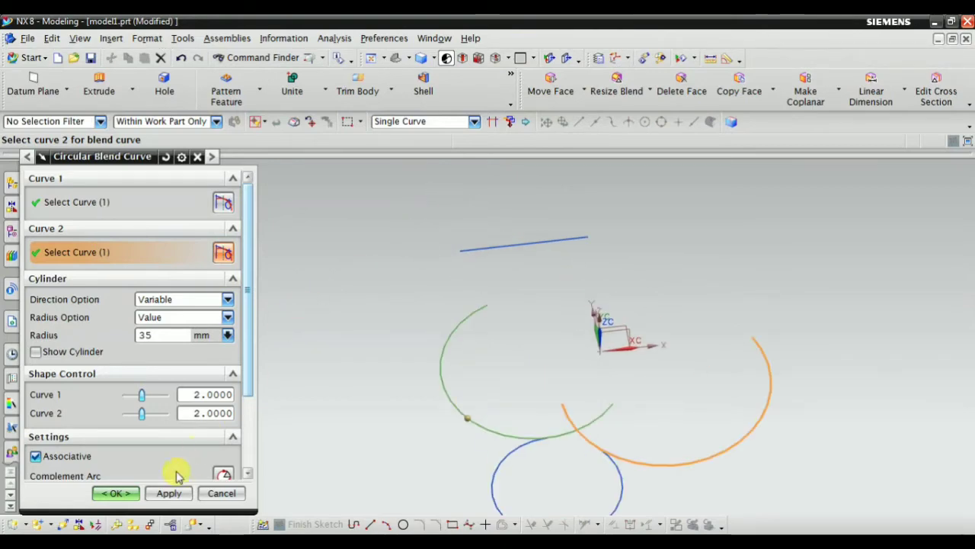
left_click(106, 495)
scroll(470, 288, "up", 3)
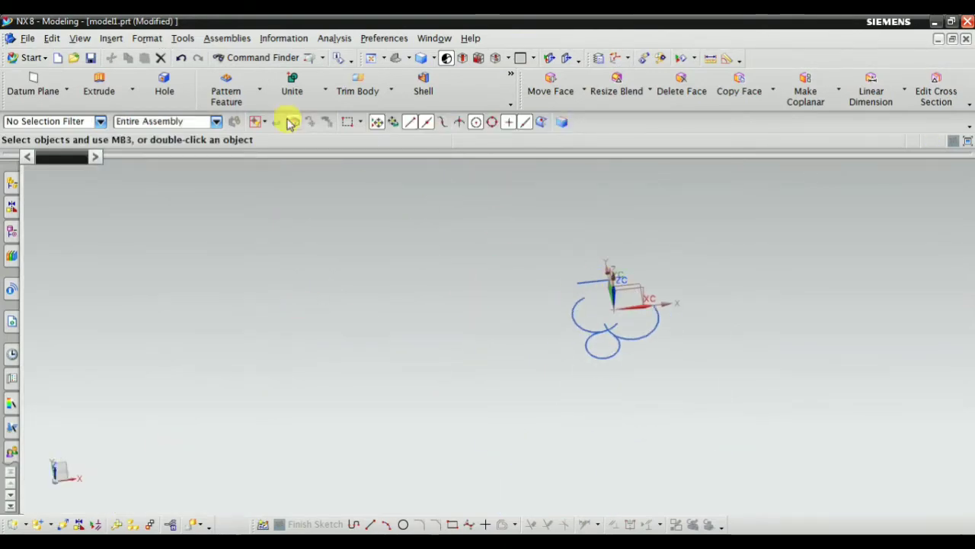
left_click(111, 39)
mouse_move(156, 157)
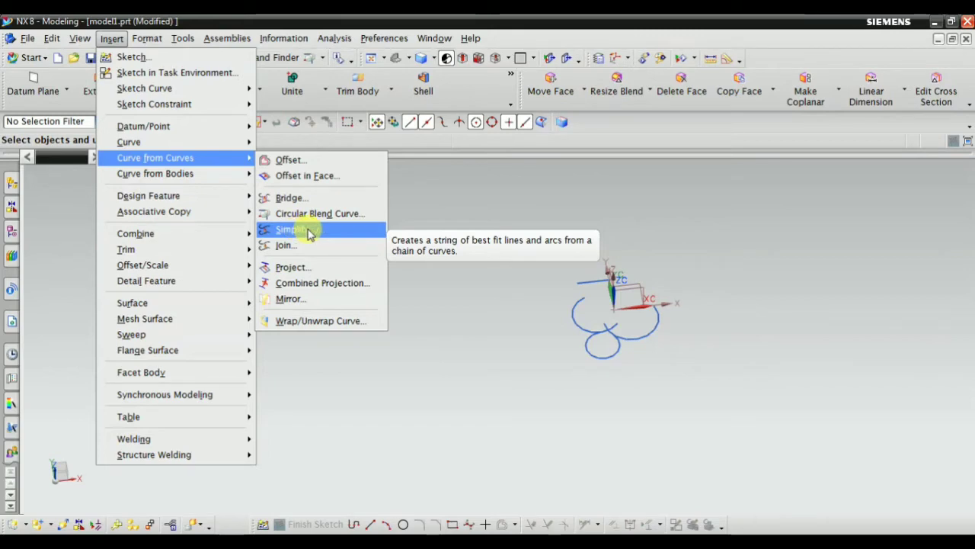
left_click(308, 234)
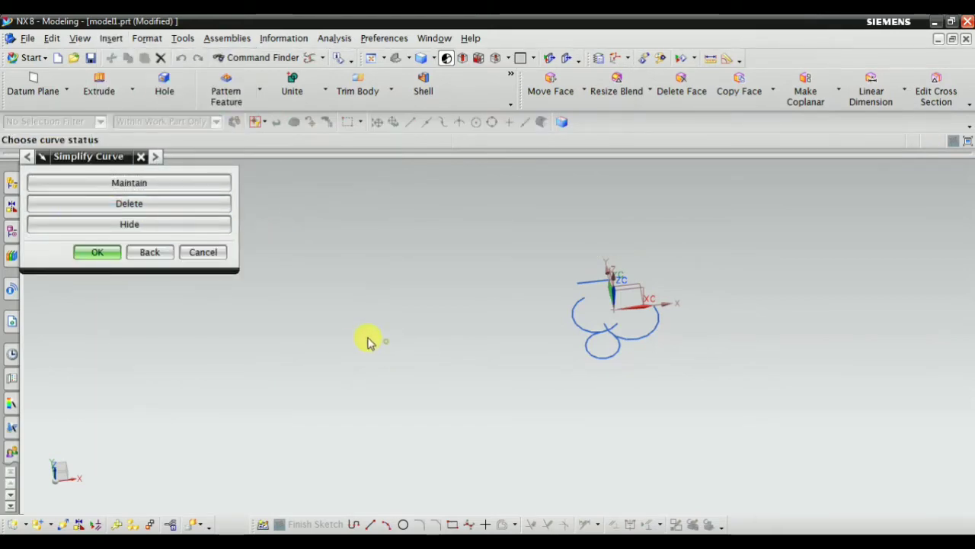
left_click(119, 184)
scroll(396, 344, "up", 2)
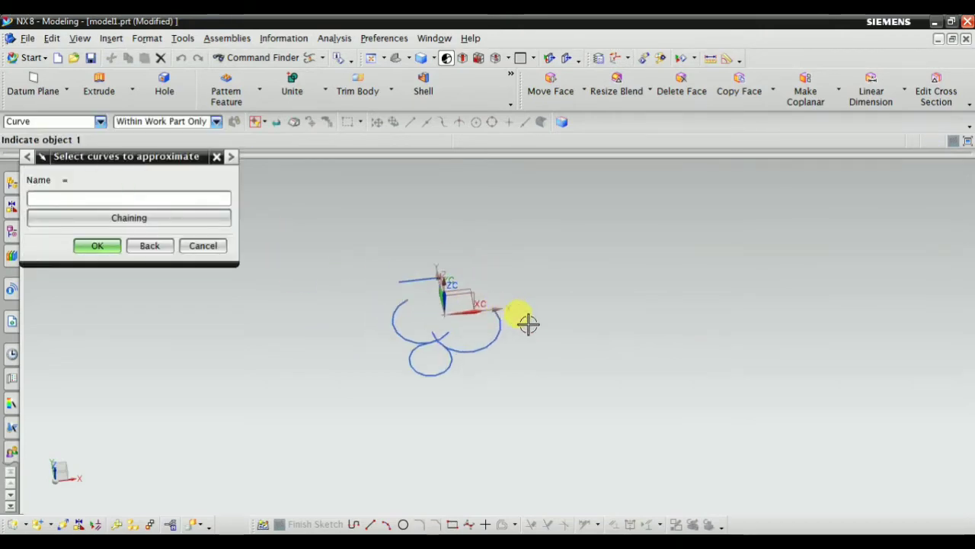
scroll(527, 323, "up", 2)
left_click(470, 354)
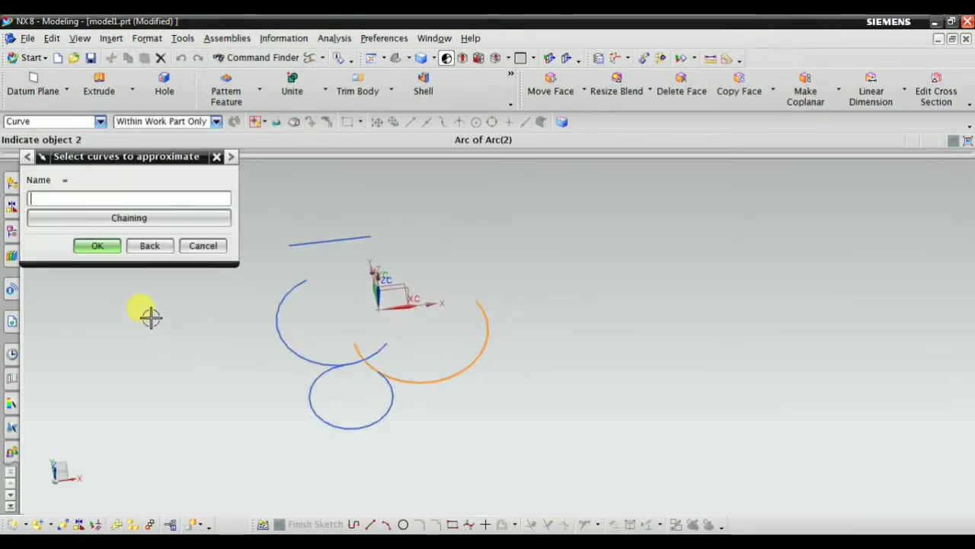
left_click(105, 252)
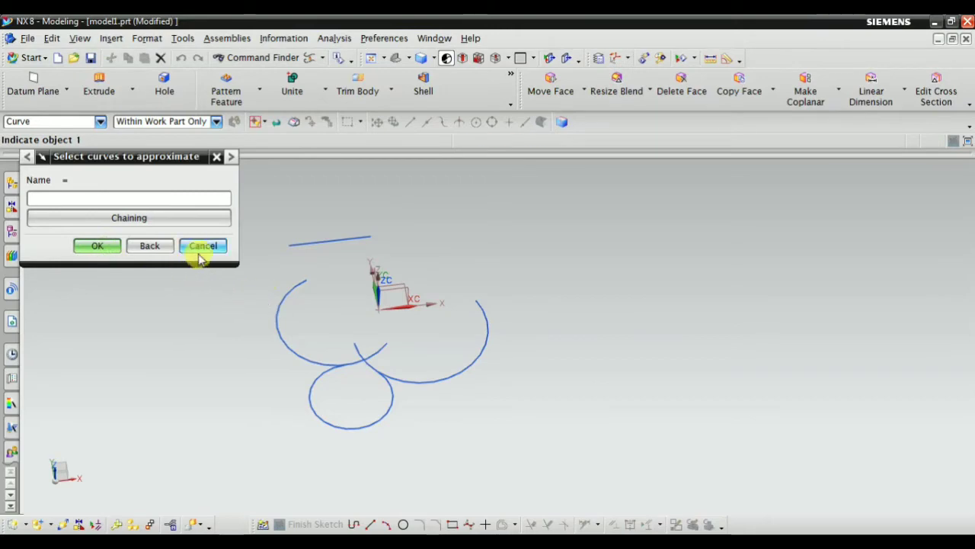
left_click(200, 247)
scroll(456, 377, "up", 2)
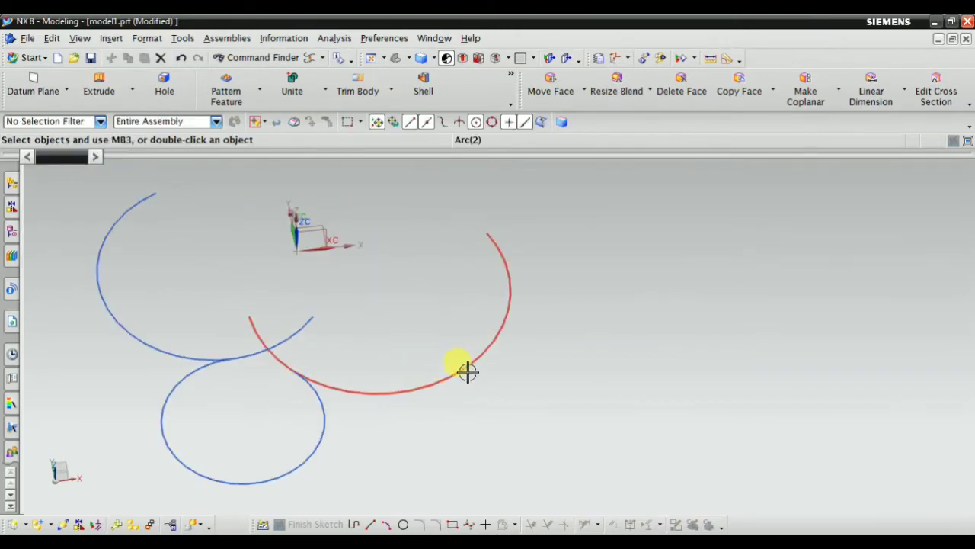
mouse_move(496, 336)
middle_mouse_down()
mouse_move(555, 355)
mouse_move(538, 322)
mouse_move(490, 363)
mouse_move(509, 323)
middle_mouse_up()
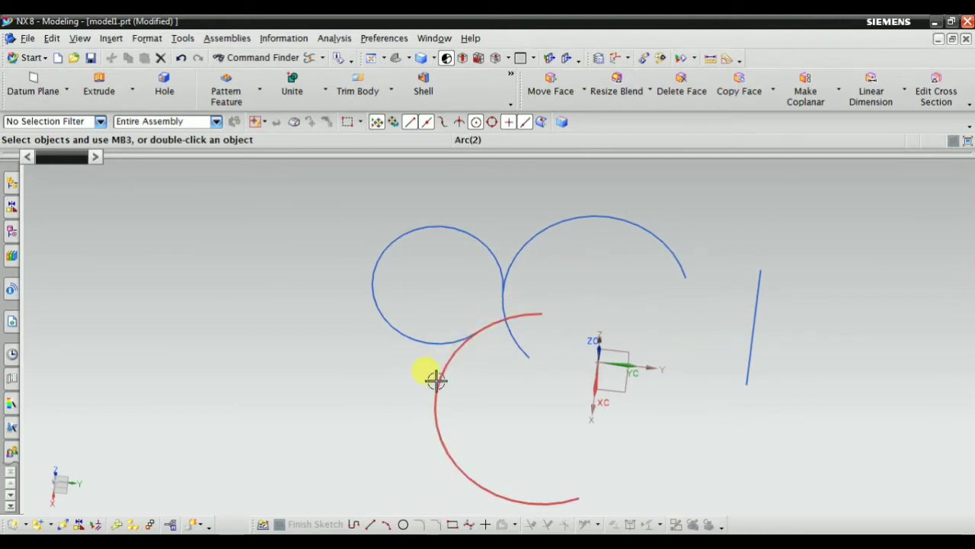
scroll(436, 379, "down", 2)
mouse_move(514, 407)
middle_mouse_down()
mouse_move(555, 355)
mouse_move(653, 396)
middle_mouse_up()
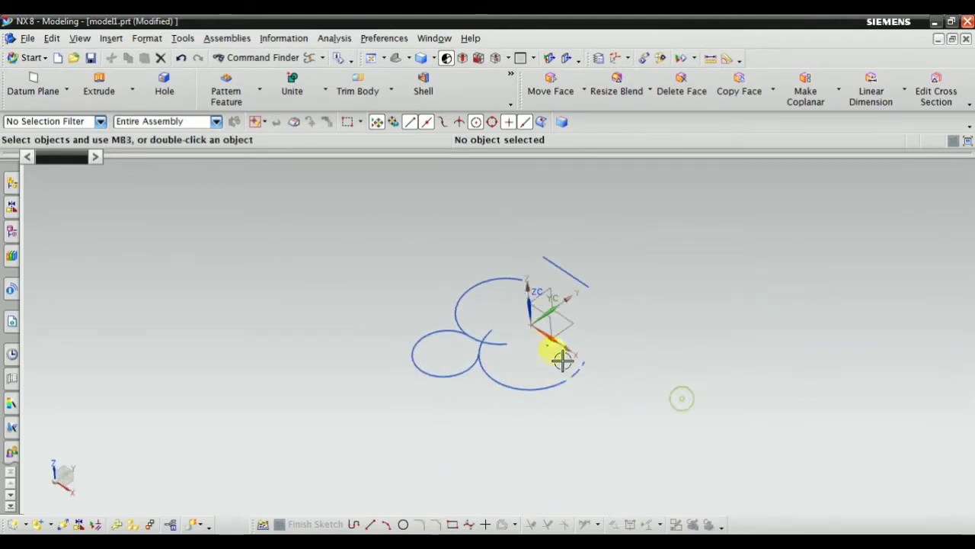
Simplify the lower-left blend circle into an arc, with the original curve hidden.
mouse_move(562, 360)
middle_mouse_down()
mouse_move(442, 300)
mouse_move(548, 305)
mouse_move(677, 282)
middle_mouse_up()
left_click(111, 39)
mouse_move(155, 158)
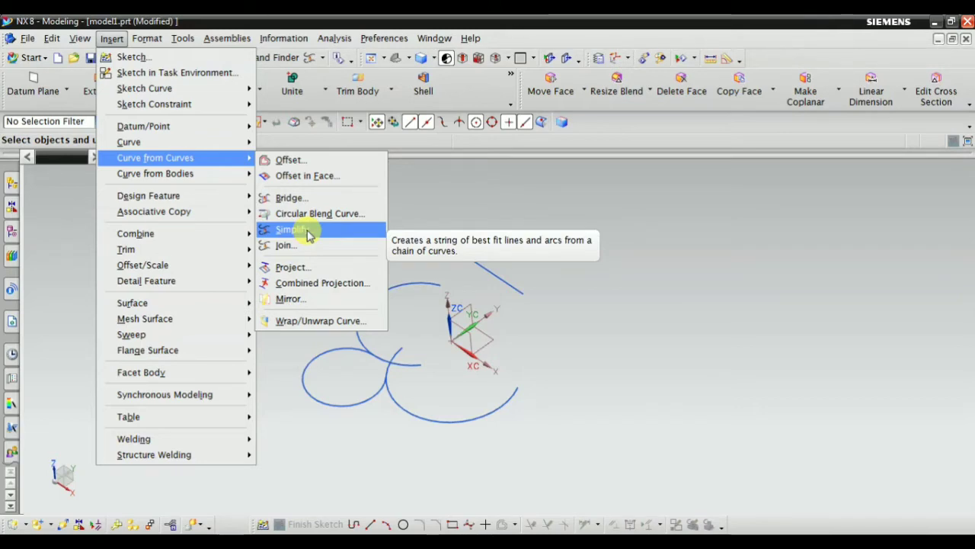
left_click(309, 236)
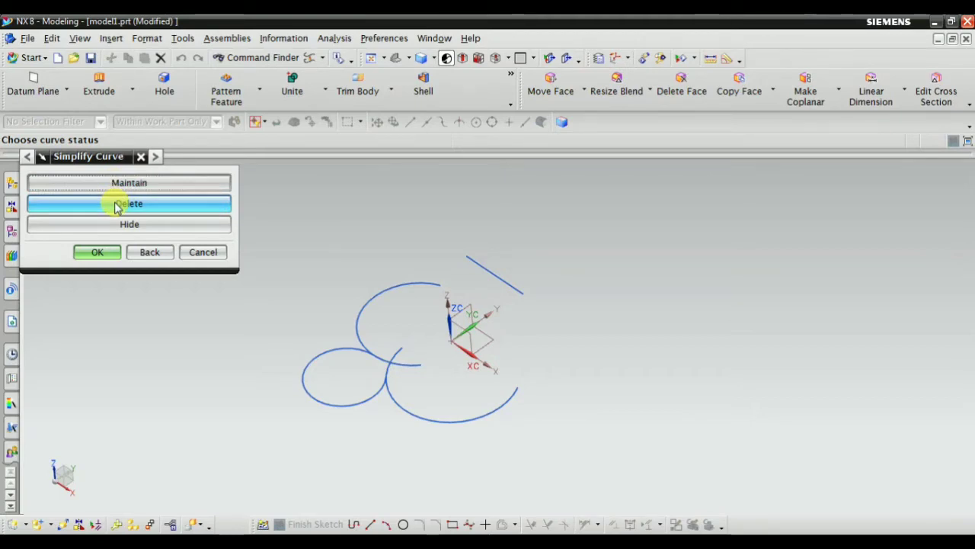
left_click(161, 223)
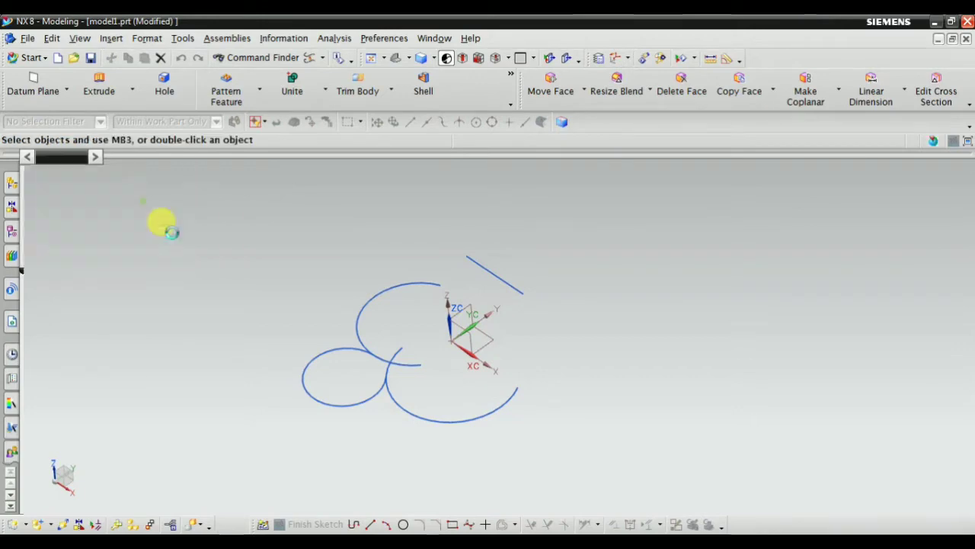
left_click(344, 347)
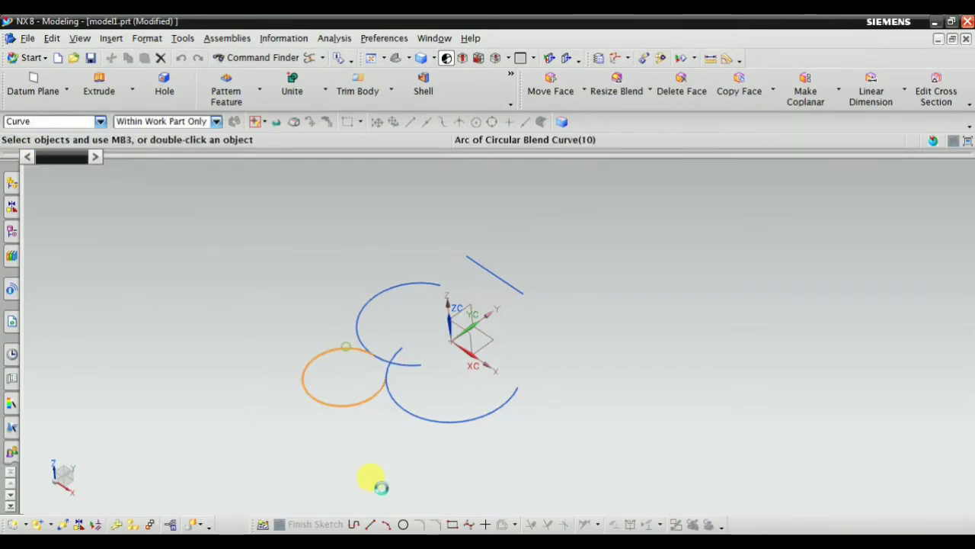
left_click(105, 250)
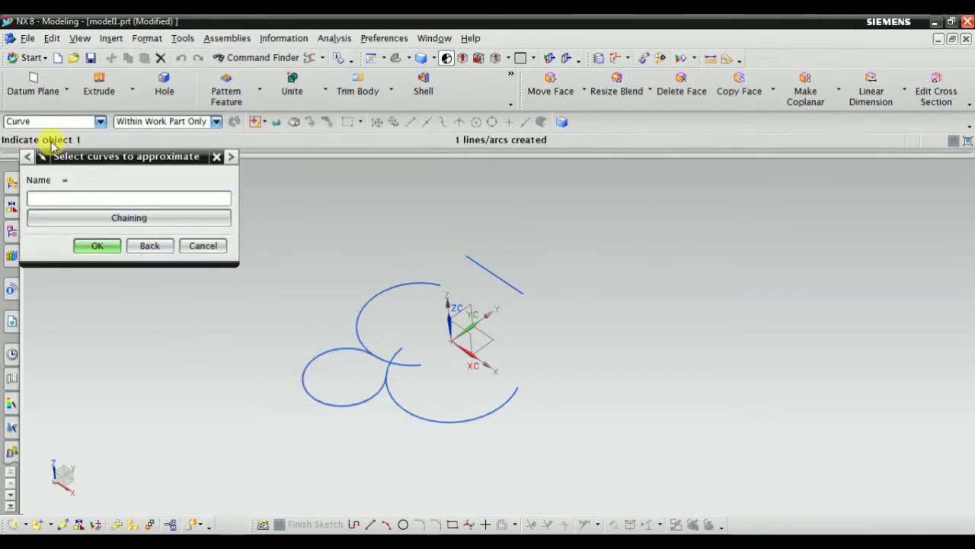
Close Simplify Curve and hide the Circular Blend Curve via the Part Navigator.
left_click(200, 245)
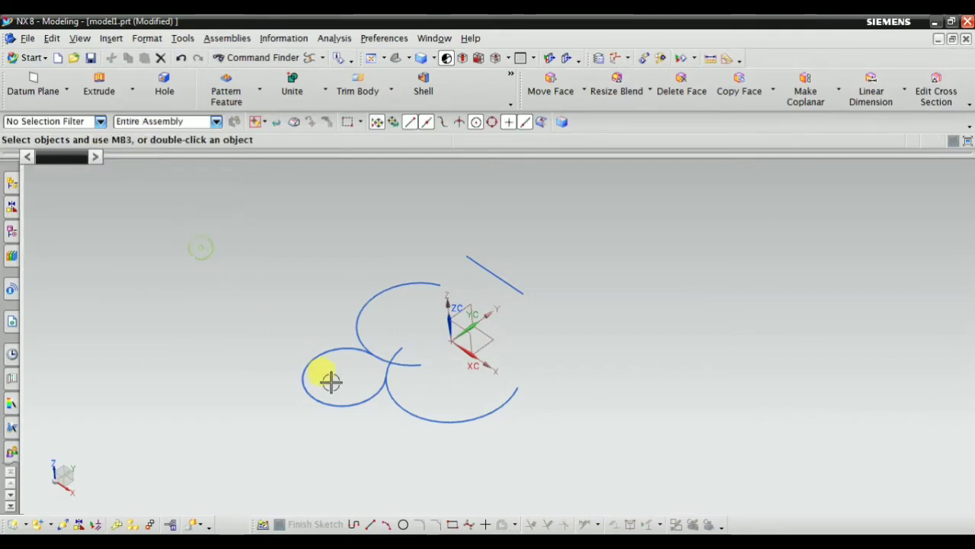
scroll(319, 398, "up", 5)
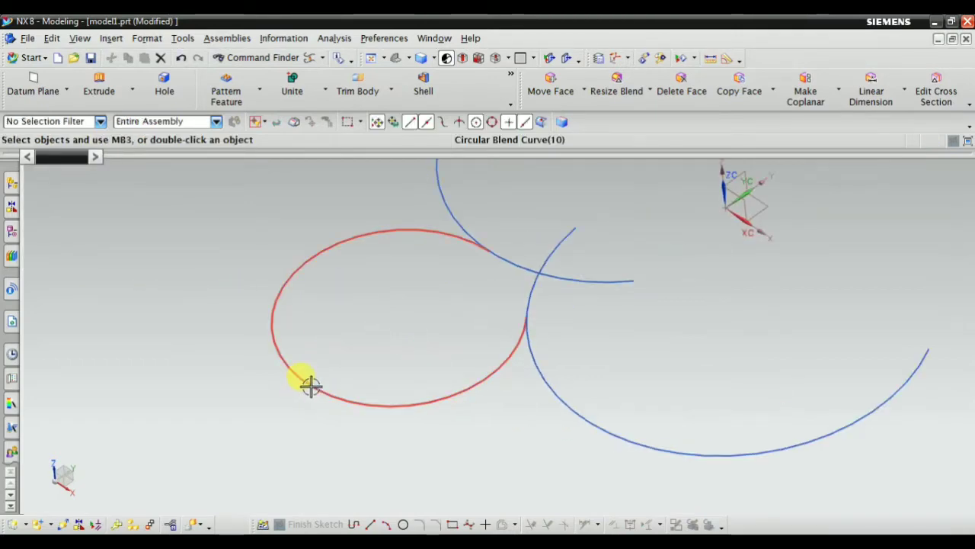
scroll(379, 326, "down", 4)
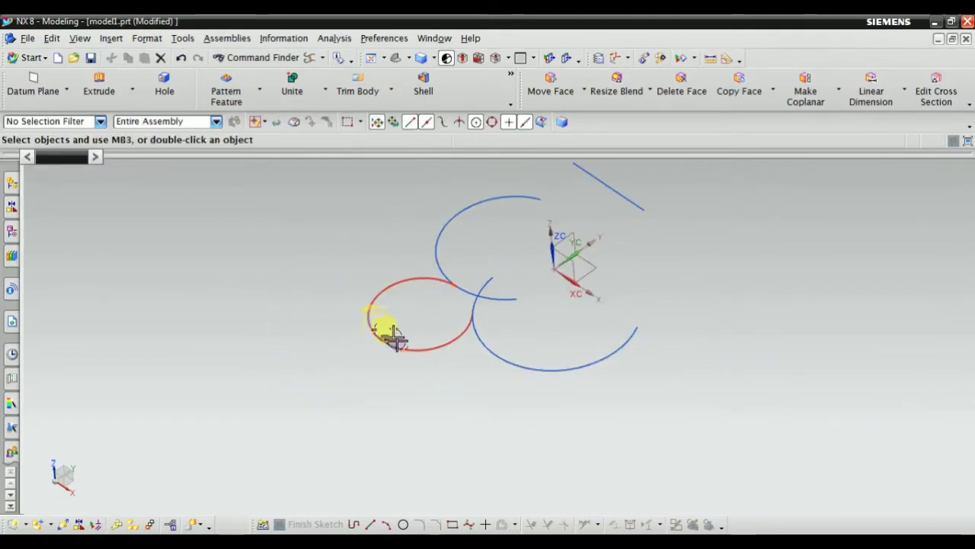
left_click(13, 231)
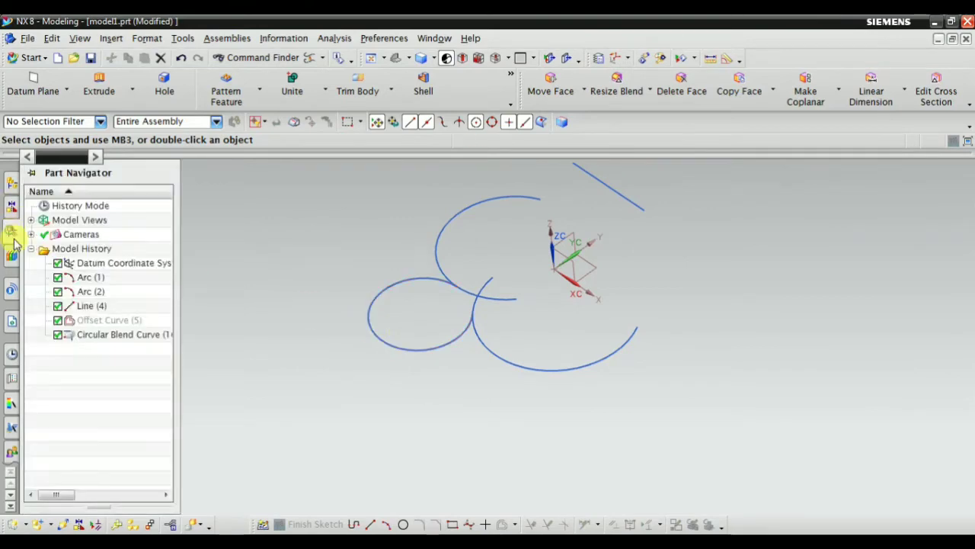
left_click(111, 342)
scroll(387, 342, "up", 2)
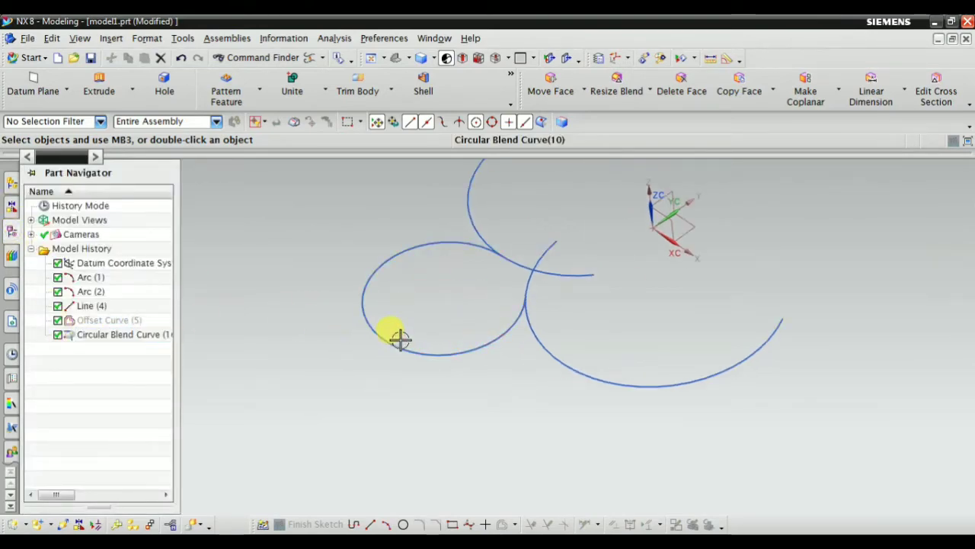
left_click(404, 342)
right_click(431, 353)
left_click(426, 134)
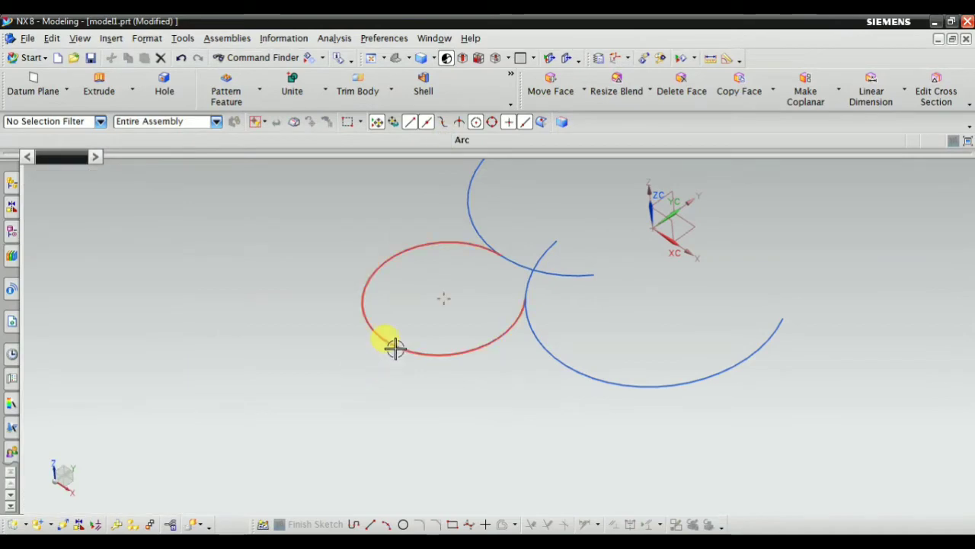
scroll(394, 347, "down", 2)
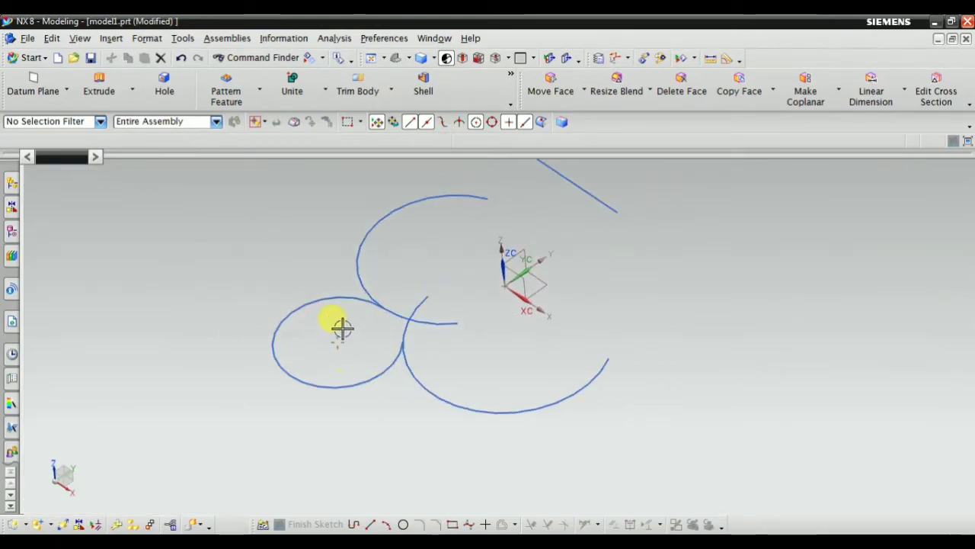
scroll(409, 348, "down", 2)
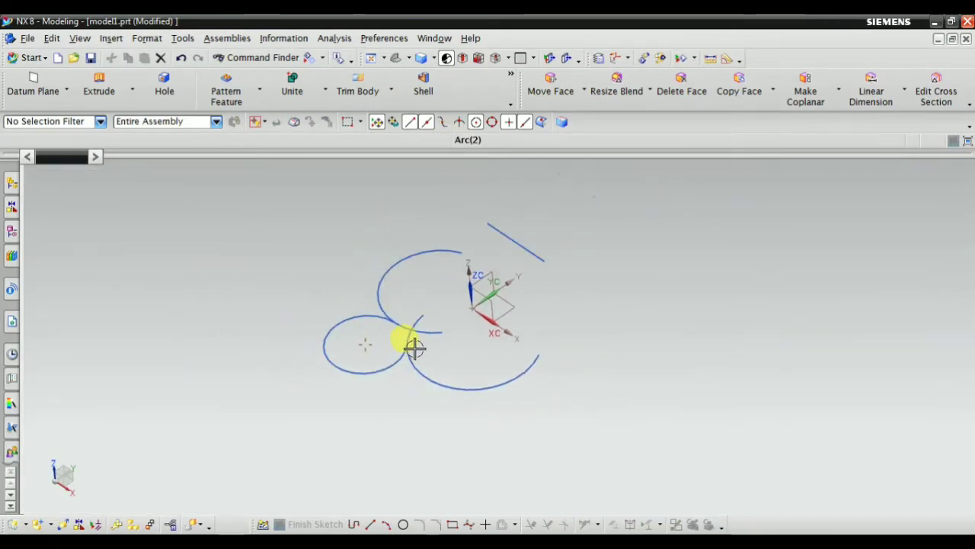
Start Join Curves from the Curve from Curves menu, then cancel it.
left_click(114, 38)
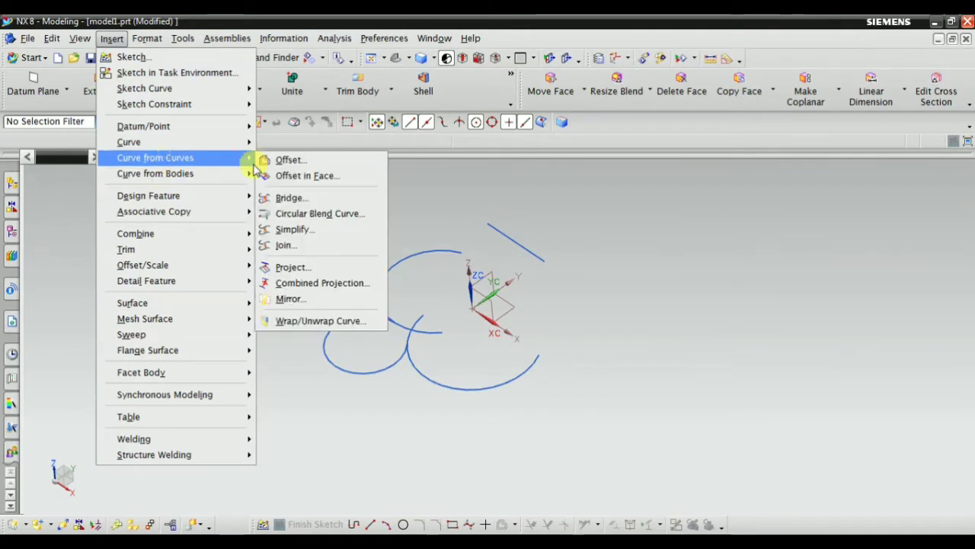
left_click(653, 259)
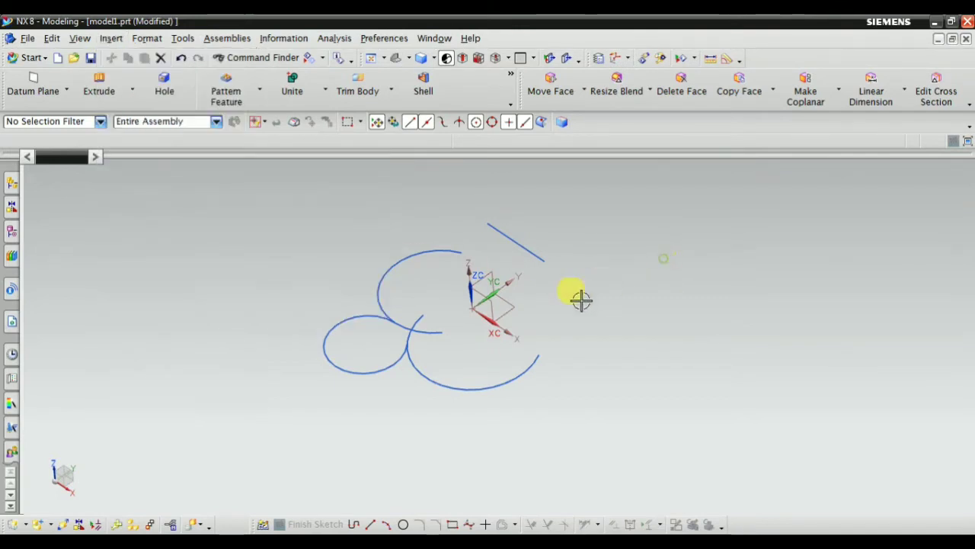
left_click(113, 41)
mouse_move(155, 158)
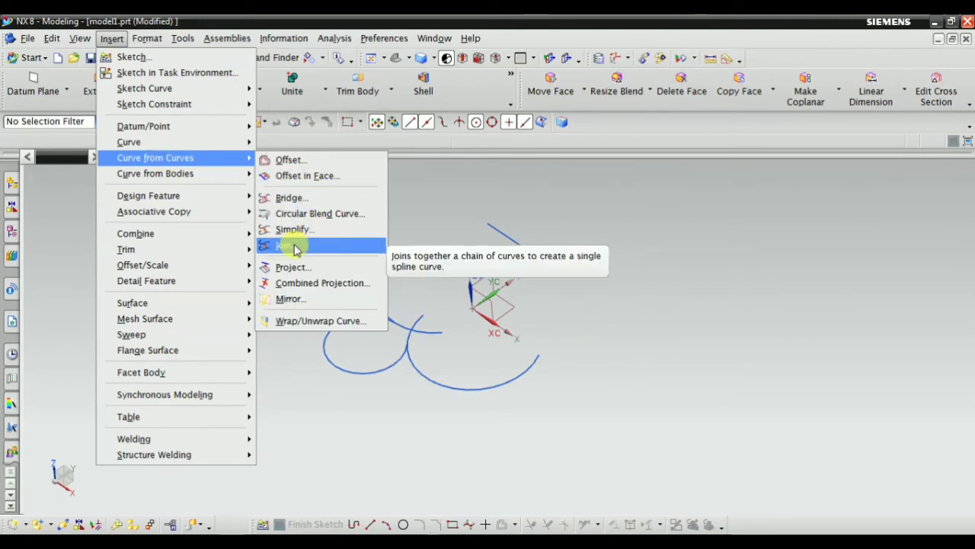
left_click(296, 246)
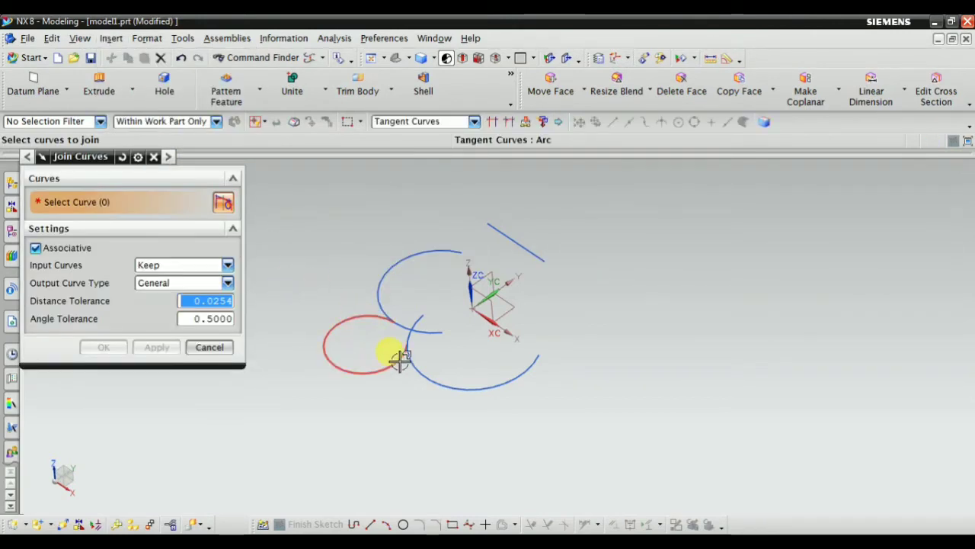
scroll(397, 355, "up", 2)
scroll(402, 355, "up", 2)
scroll(414, 331, "down", 4)
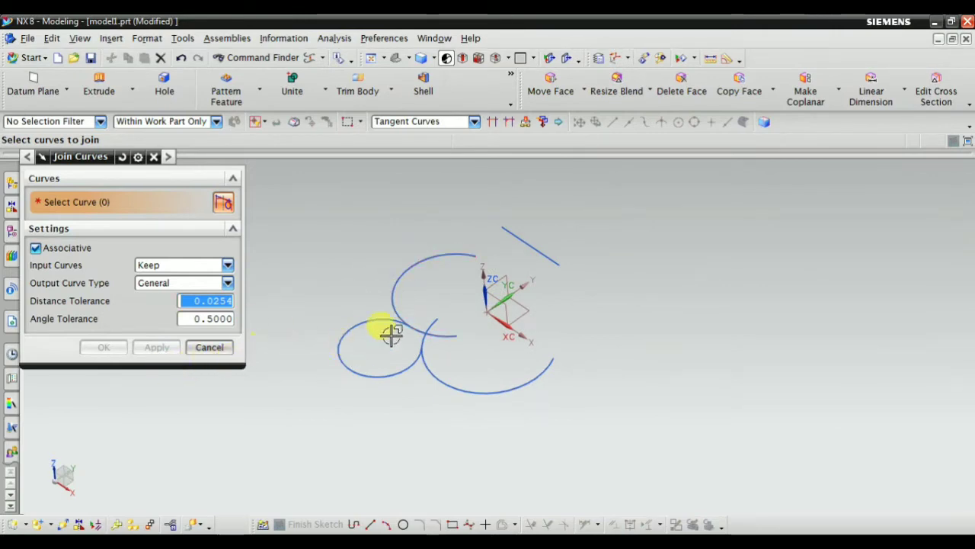
scroll(391, 333, "up", 2)
left_click(209, 346)
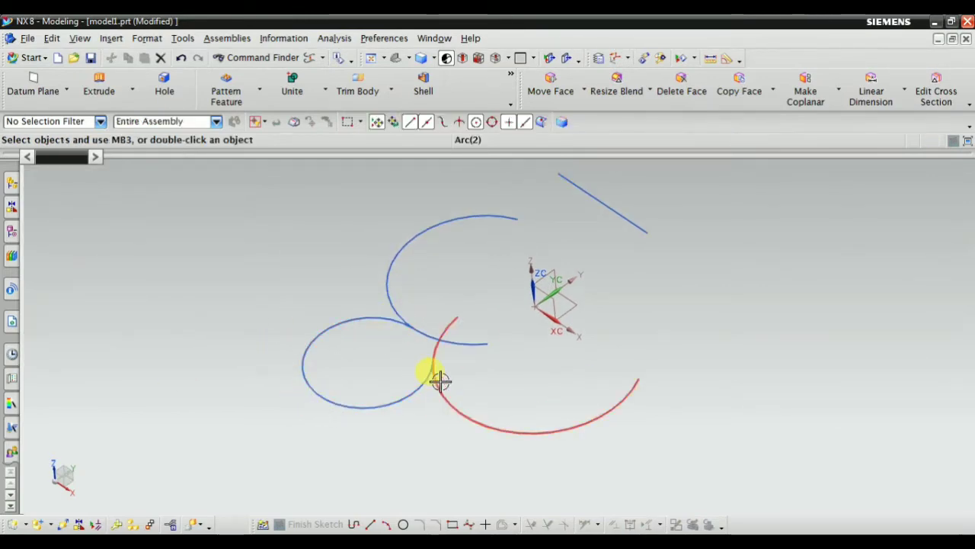
scroll(500, 342, "up", 2)
scroll(577, 307, "down", 3)
scroll(522, 306, "up", 1)
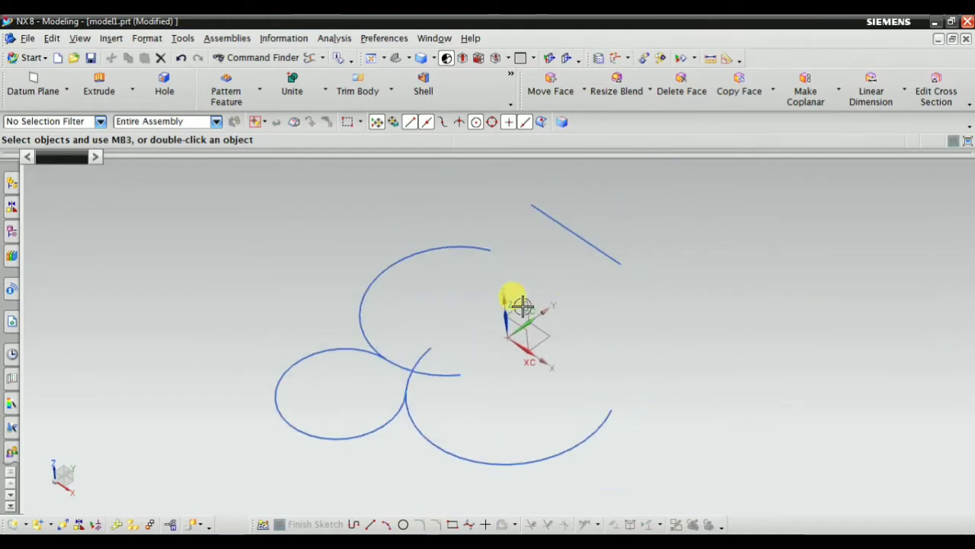
scroll(391, 388, "up", 1)
scroll(392, 387, "up", 3)
scroll(474, 361, "down", 4)
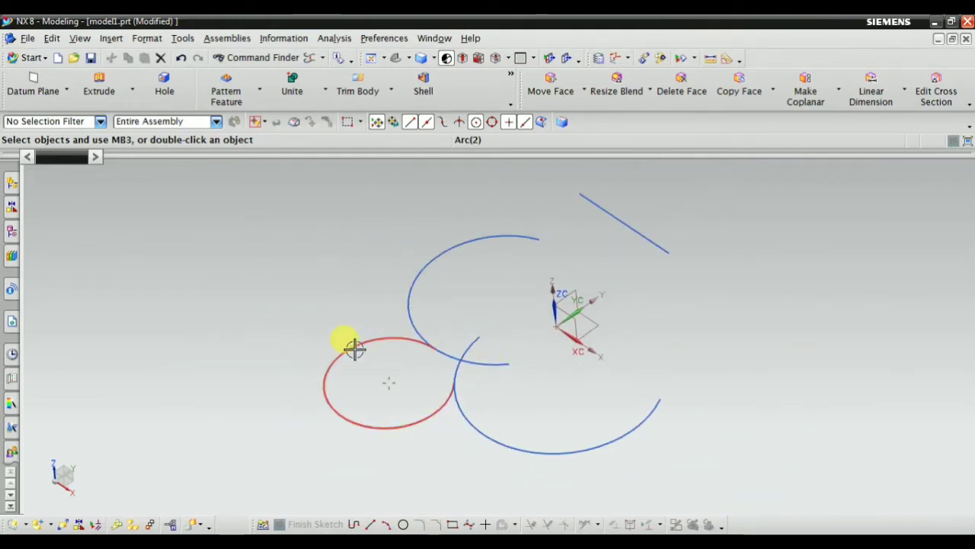
Delete the simplified lower-left circle, leaving only the two crossing arcs.
double_click(388, 340)
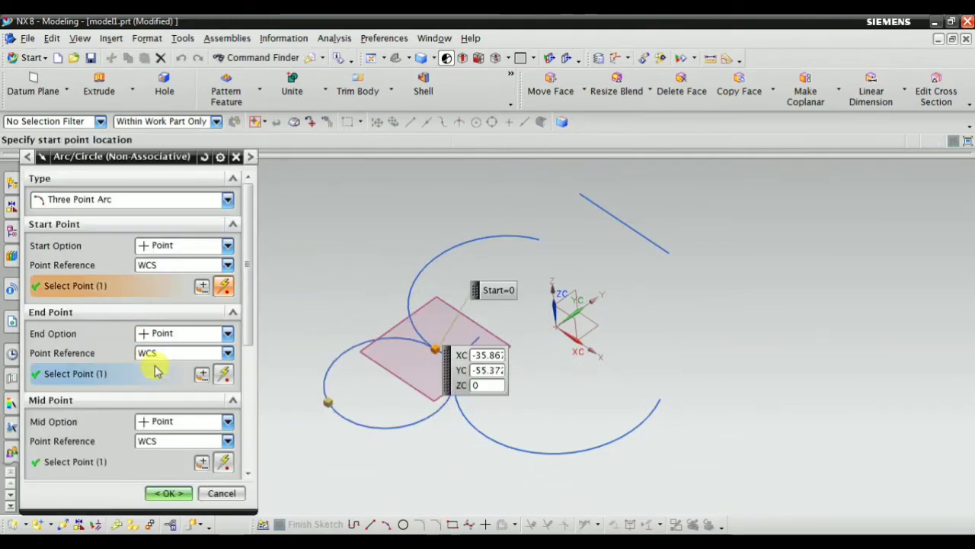
left_click(179, 493)
left_click(377, 425)
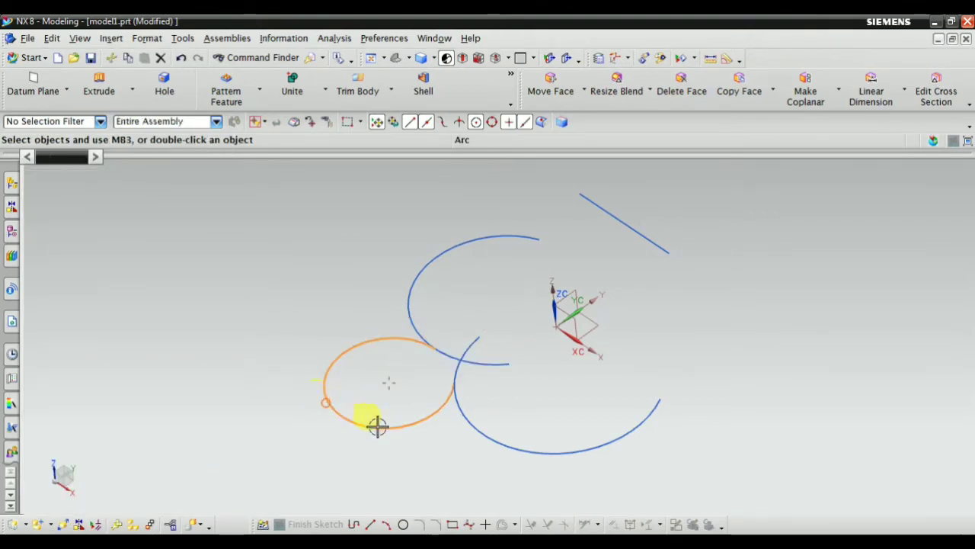
right_click(377, 425)
left_click(373, 335)
mouse_move(307, 411)
middle_mouse_down()
mouse_move(419, 348)
mouse_move(476, 389)
mouse_move(468, 376)
mouse_move(411, 371)
mouse_move(358, 320)
middle_mouse_up()
Create a circular blend joining the lower and upper arcs.
left_click(111, 39)
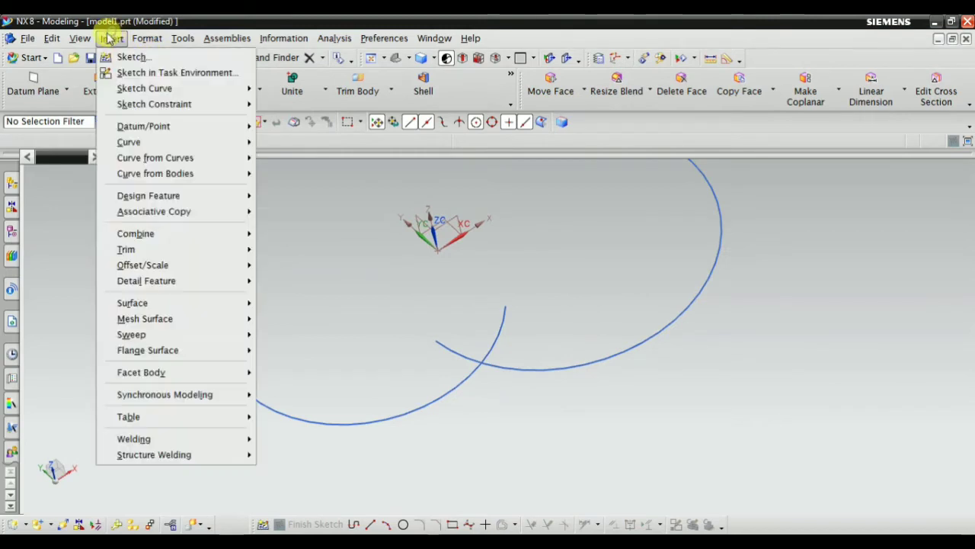
left_click(348, 214)
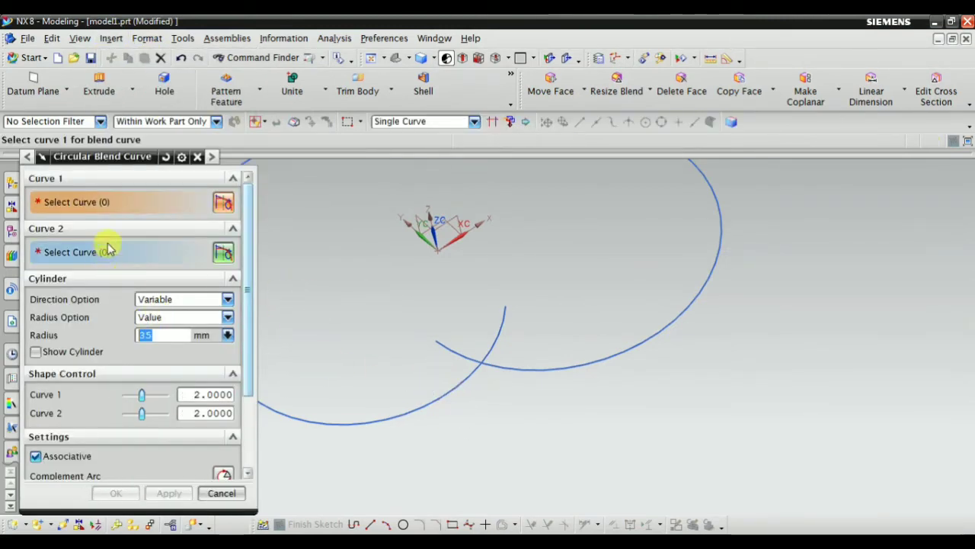
left_click(429, 410)
left_click(118, 254)
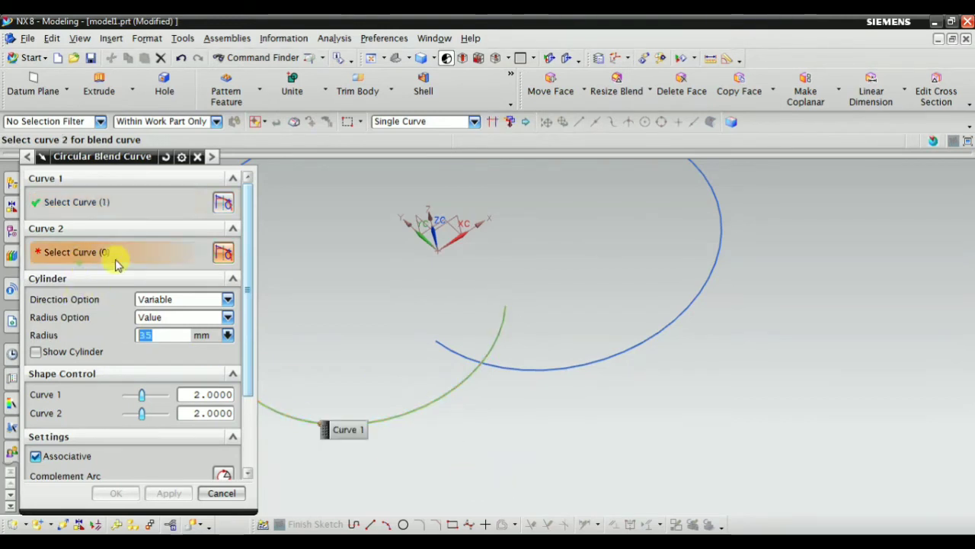
left_click(554, 367)
left_click(115, 493)
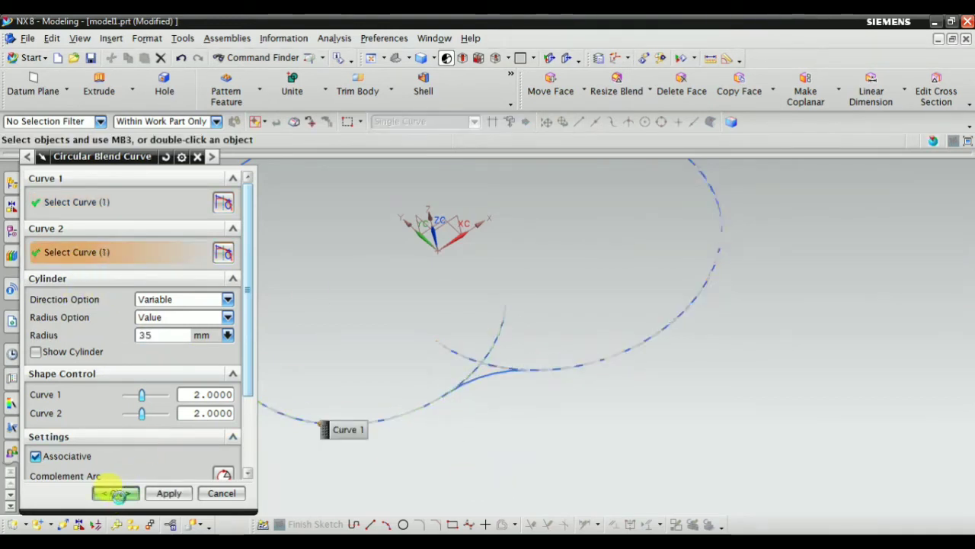
Zoom the view and bring up the recent-commands menu.
scroll(495, 438, "up", 2)
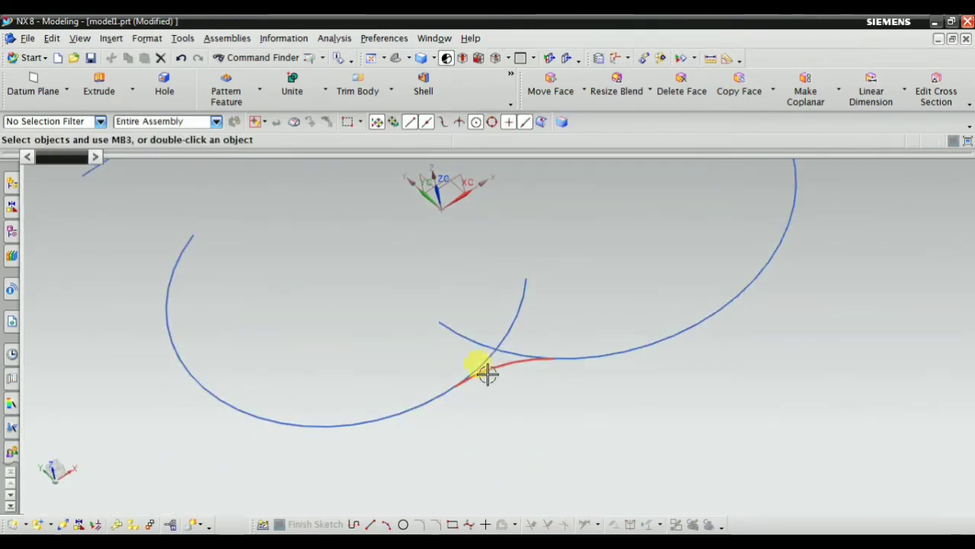
scroll(614, 355, "down", 1)
scroll(503, 415, "up", 1)
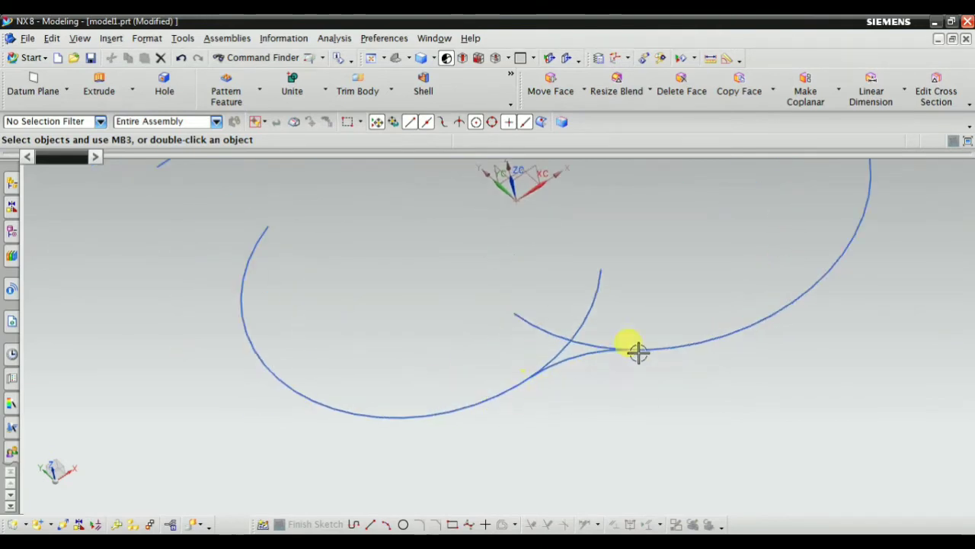
scroll(510, 336, "down", 2)
right_click(418, 279)
mouse_move(459, 422)
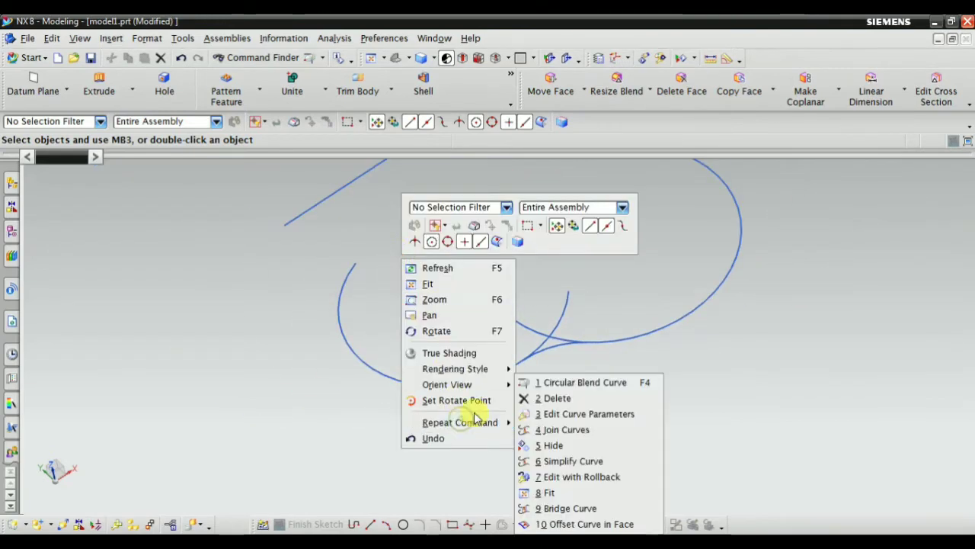
Try joining the left arc, blend and right arc; the gaps-in-string error appears.
left_click(564, 429)
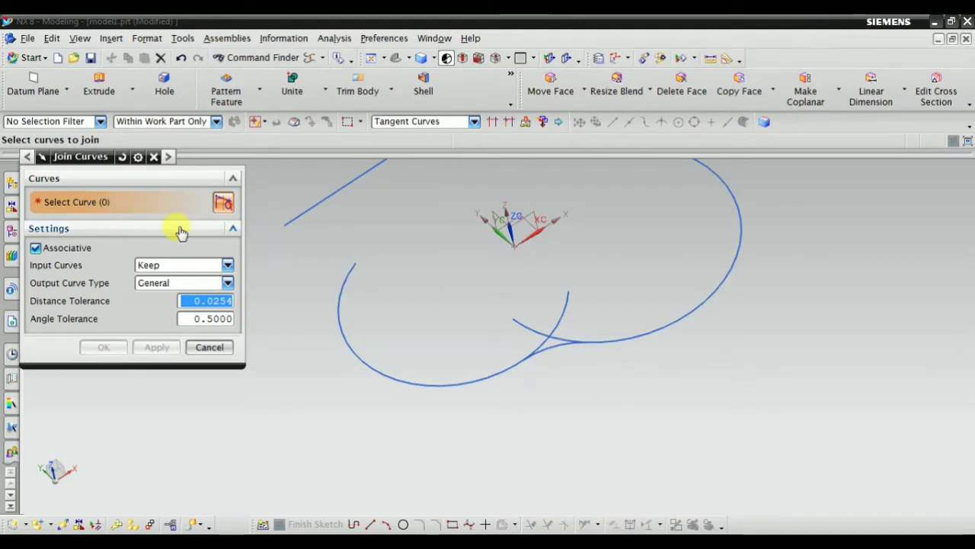
left_click(482, 376)
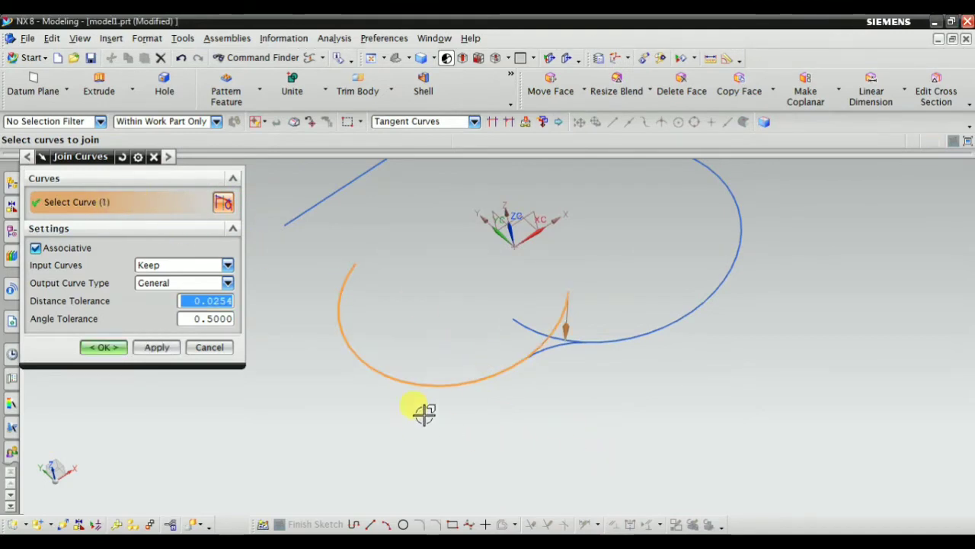
scroll(597, 367, "up", 1)
left_click(522, 324)
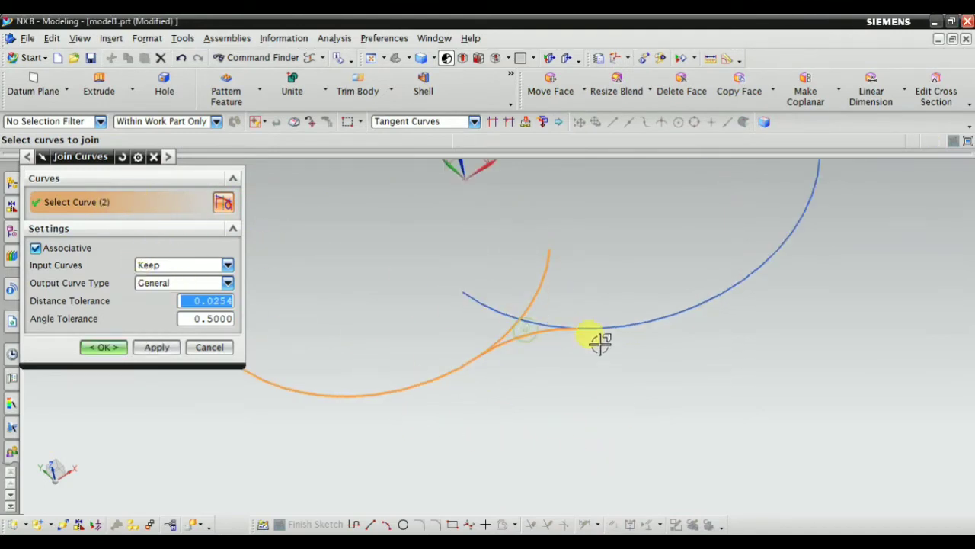
left_click(502, 335)
left_click(103, 346)
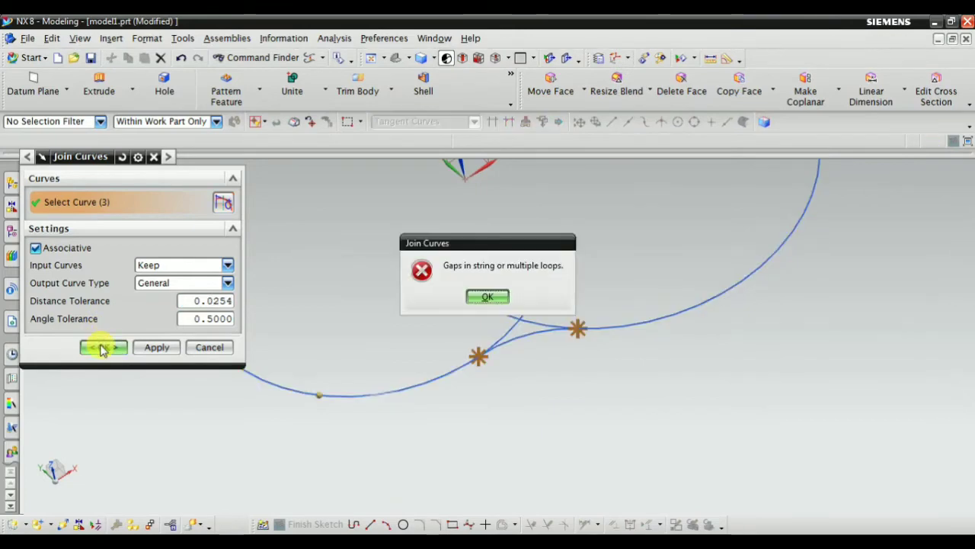
left_click(493, 293)
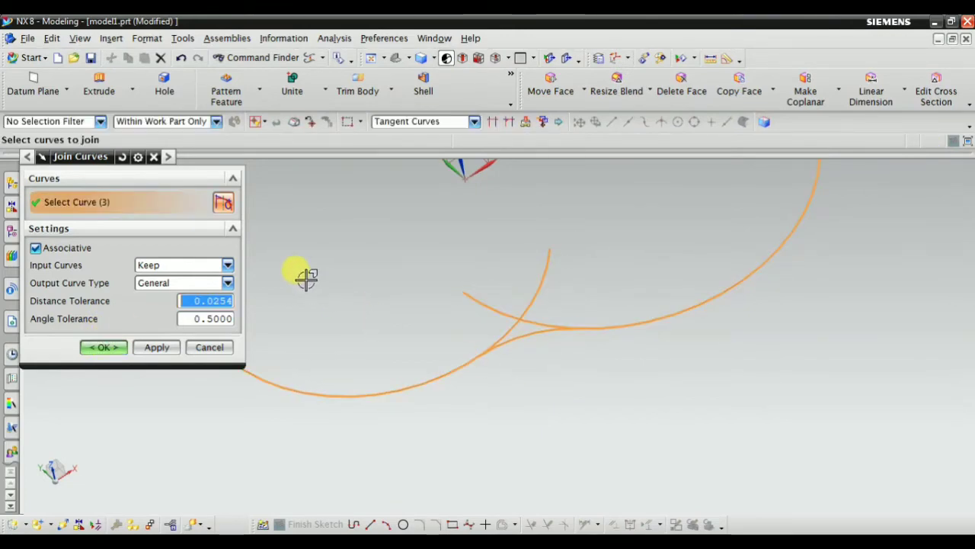
With Single Curve selection intent, reselect both arcs and the blend and join them.
left_click(482, 349, "shift")
left_click(463, 359, "shift")
left_click(587, 322, "shift")
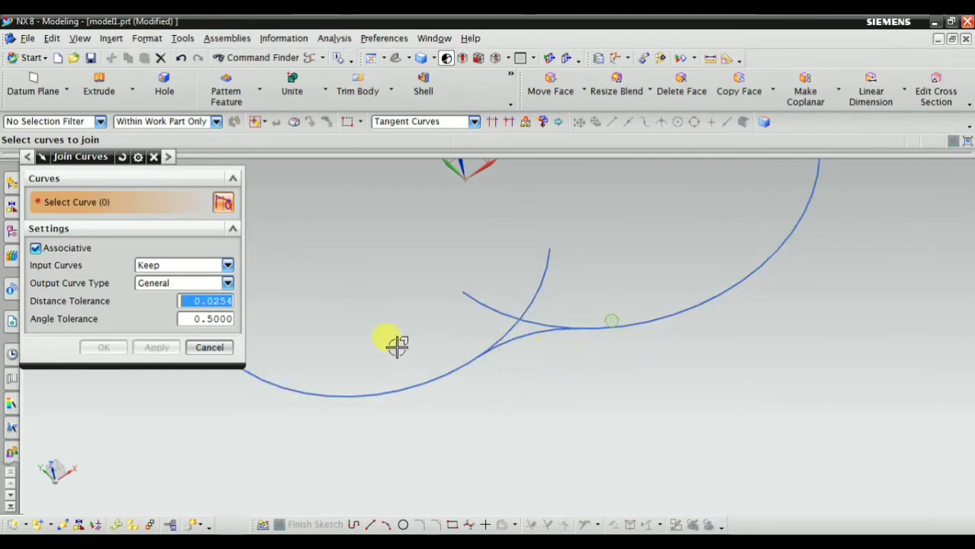
left_click(406, 128)
left_click(401, 137)
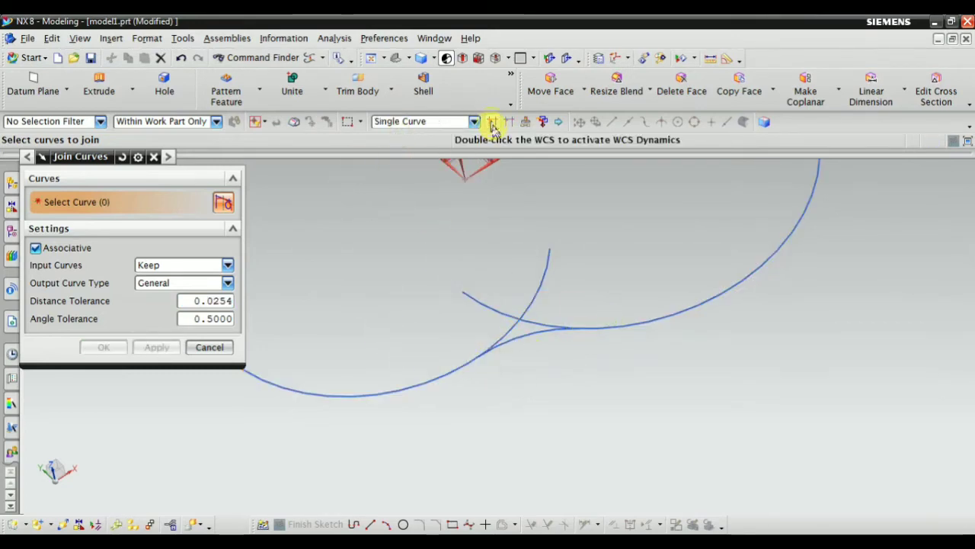
left_click(436, 375)
scroll(510, 350, "up", 4)
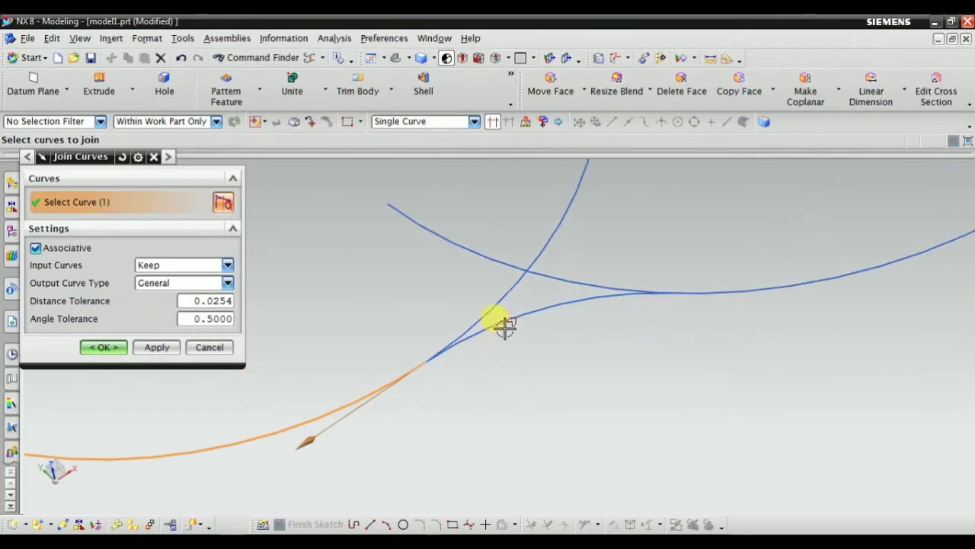
left_click(506, 323)
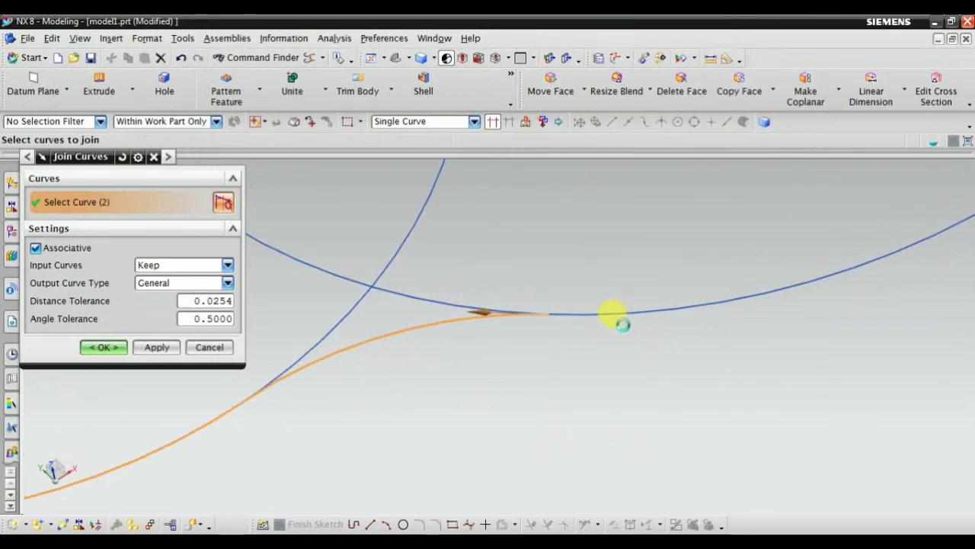
left_click(640, 320)
scroll(660, 320, "down", 3)
left_click(105, 349)
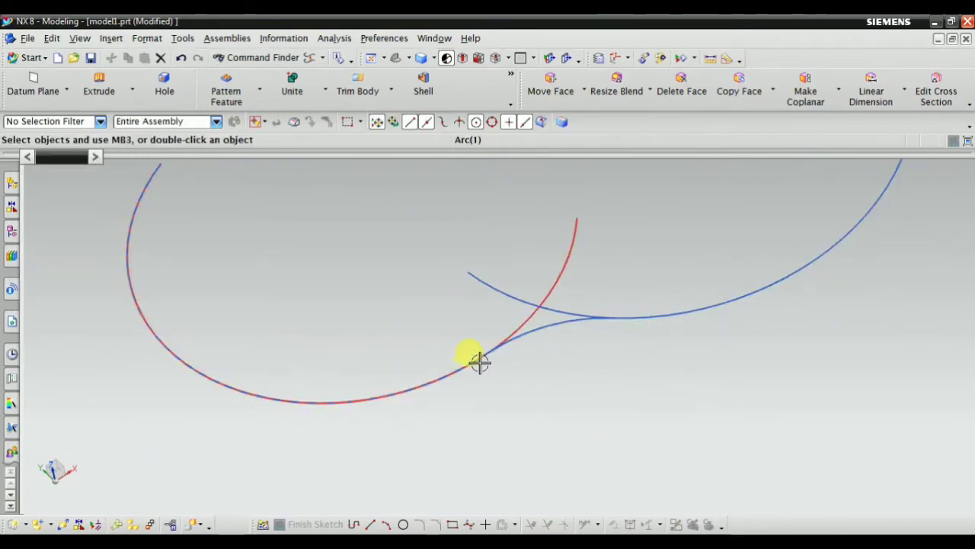
Hide the Join Curve (12) feature from the Part Navigator.
scroll(555, 329, "down", 3)
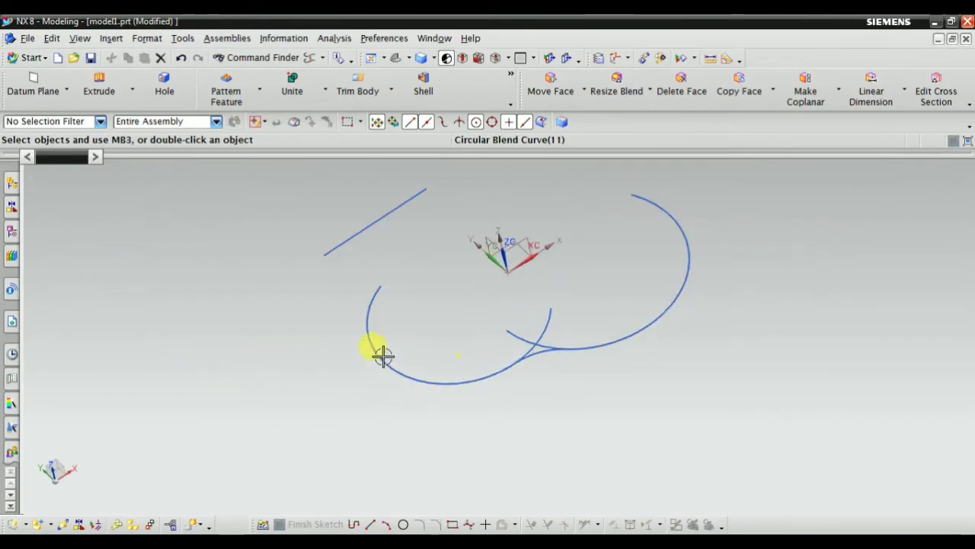
scroll(556, 338, "up", 3)
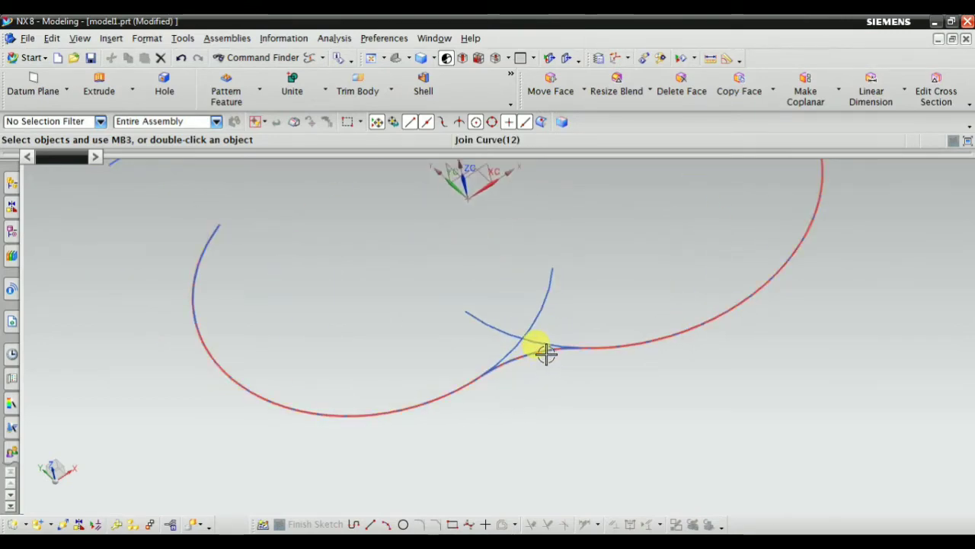
scroll(544, 355, "down", 4)
left_click(14, 232)
left_click(105, 363)
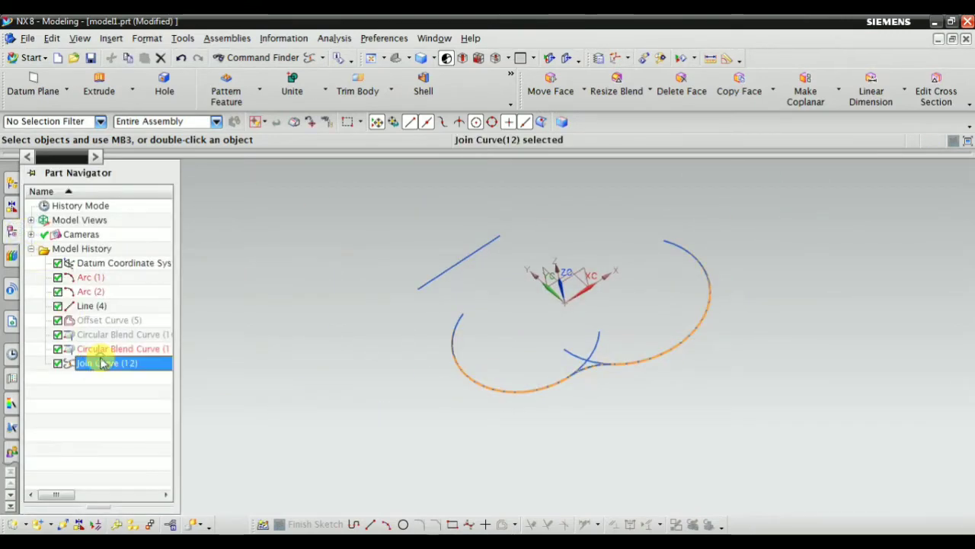
right_click(103, 359)
left_click(123, 58)
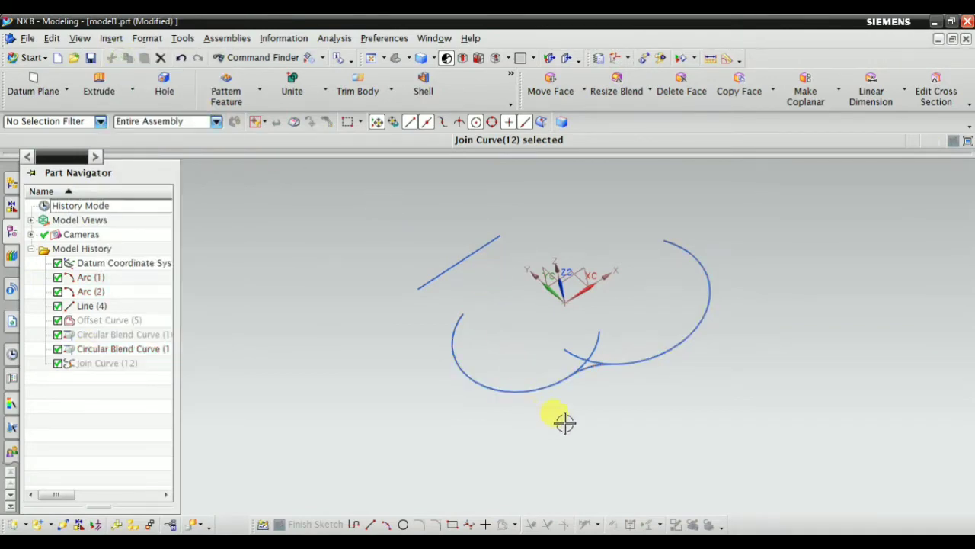
Hide the left arc, the right arc and the circular blend curve.
scroll(562, 415, "up", 3)
left_click(523, 387)
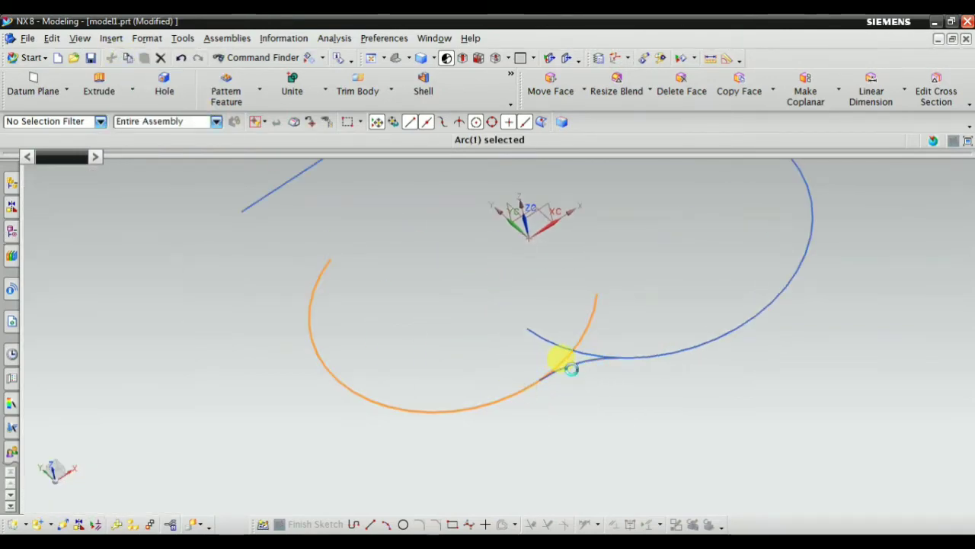
left_click(566, 366)
left_click(642, 353)
right_click(642, 353)
left_click(672, 177)
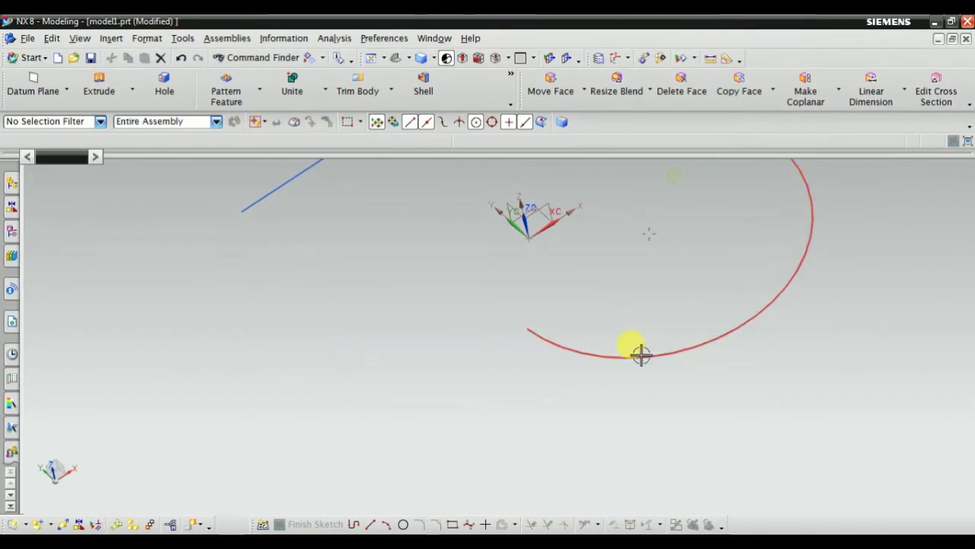
left_click(654, 358)
right_click(654, 358)
left_click(672, 177)
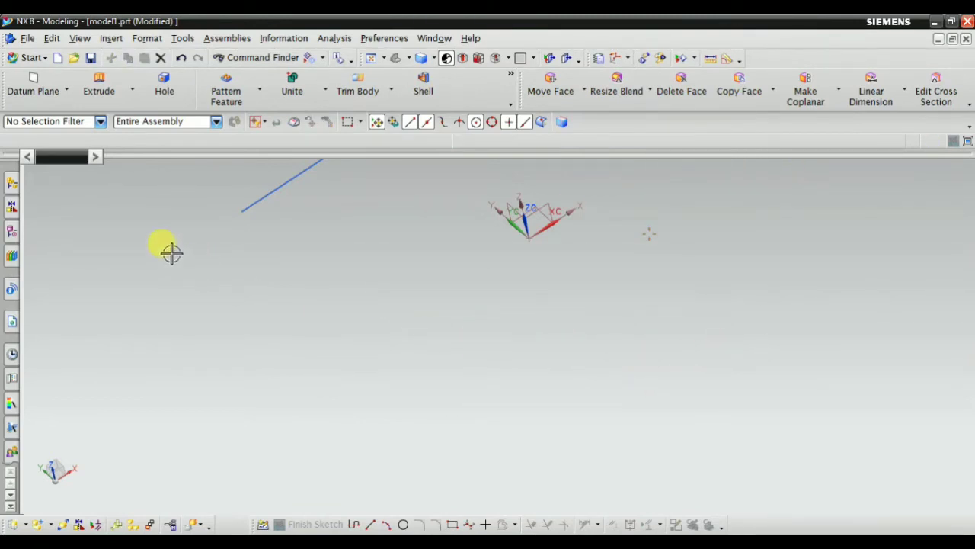
Show Join Curve (12) again, rotate the view, and select the joined curve.
left_click(12, 230)
right_click(99, 364)
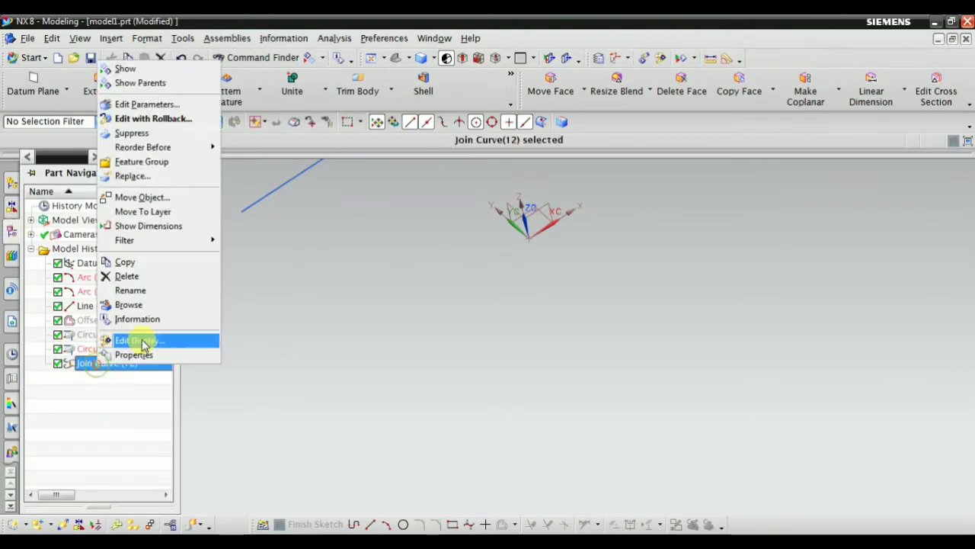
left_click(143, 71)
mouse_move(452, 228)
middle_mouse_down()
mouse_move(468, 342)
mouse_move(561, 308)
mouse_move(562, 331)
mouse_move(539, 366)
mouse_move(496, 374)
mouse_move(488, 366)
mouse_move(464, 394)
middle_mouse_up()
left_click(441, 354)
left_click(111, 38)
mouse_move(155, 158)
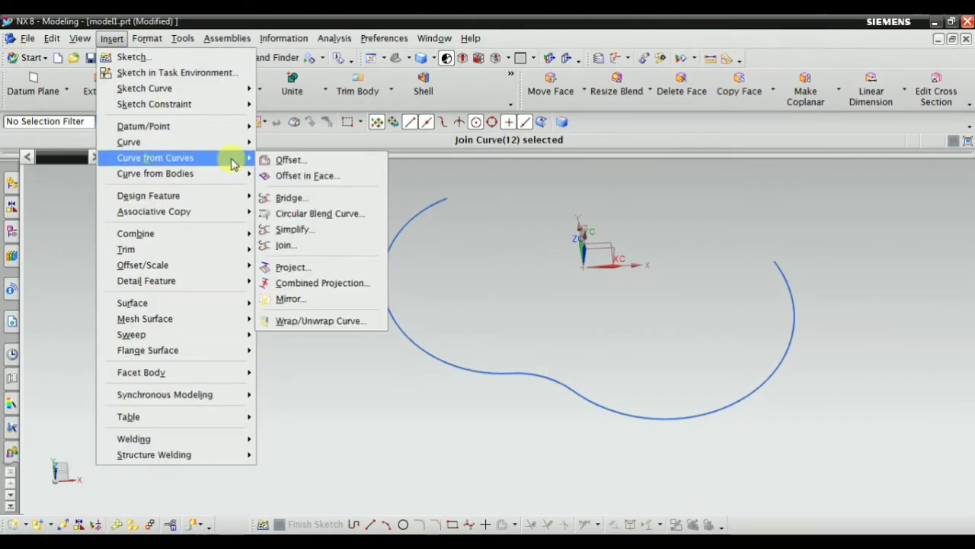
Simplify the Join Curve into 6 lines and arcs, deleting the original.
left_click(280, 227)
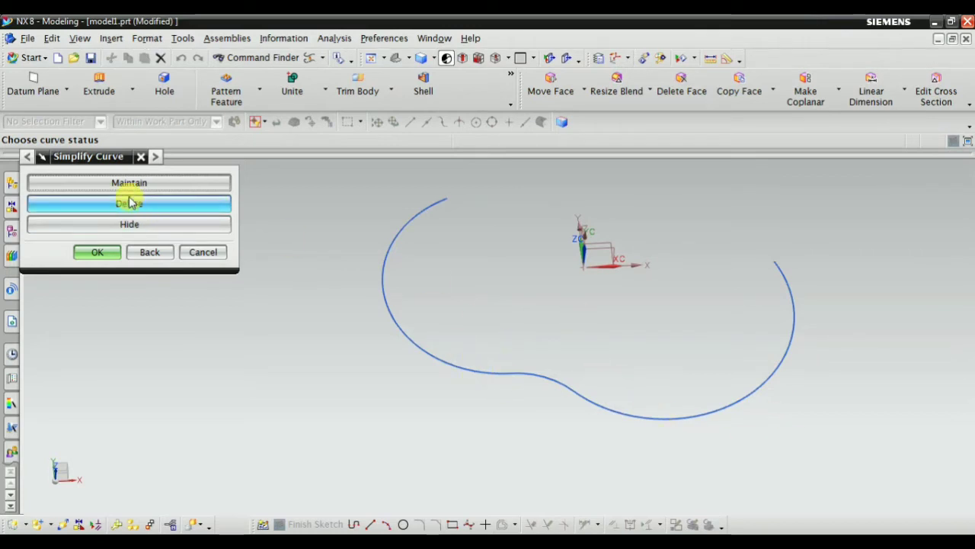
left_click(130, 202)
left_click(469, 369)
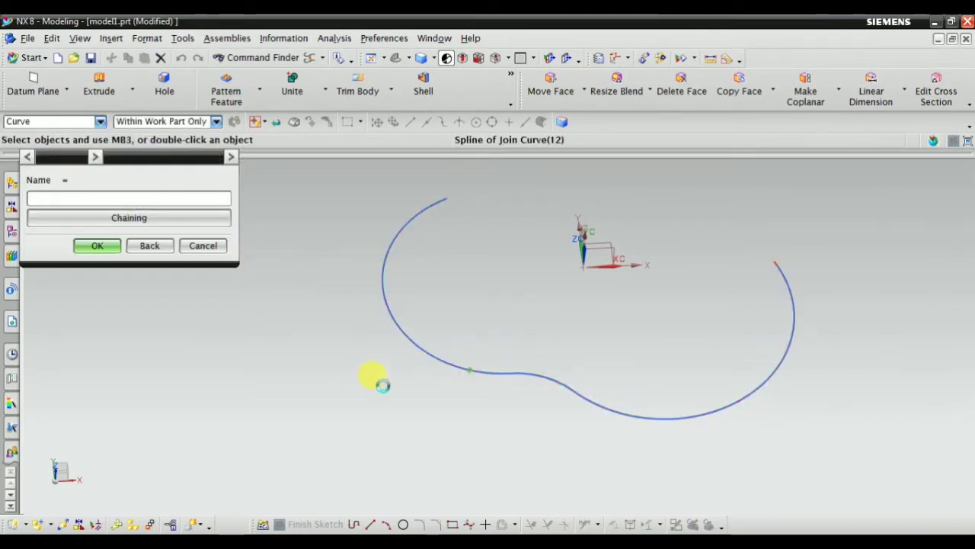
left_click(96, 245)
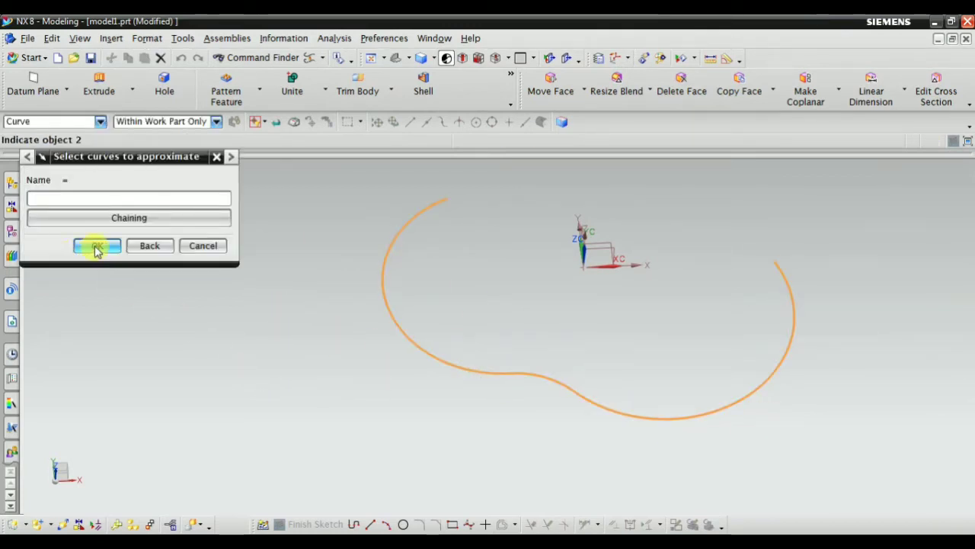
left_click(197, 245)
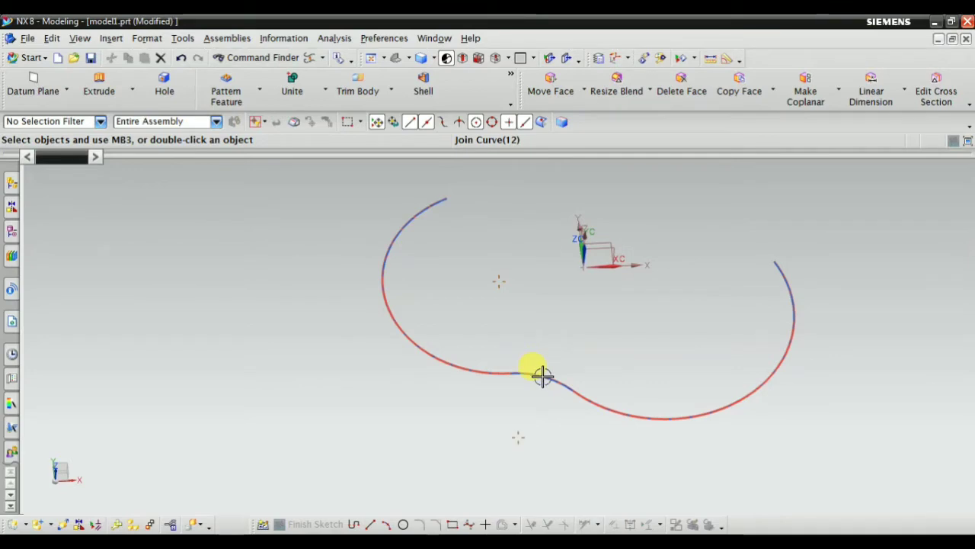
Hide Join Curve (12) so only the simplified lines-and-arcs profile remains visible.
left_click(11, 231)
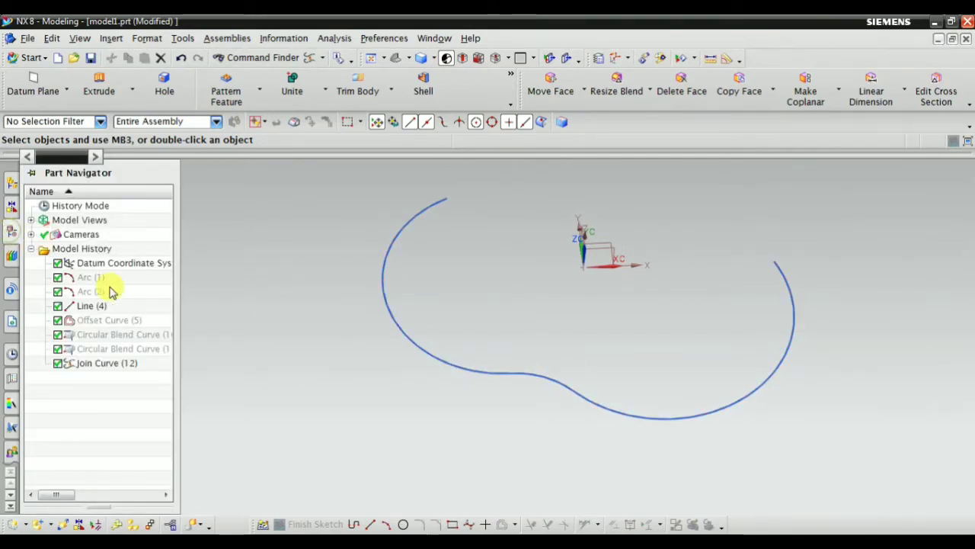
left_click(106, 364)
right_click(106, 366)
left_click(131, 71)
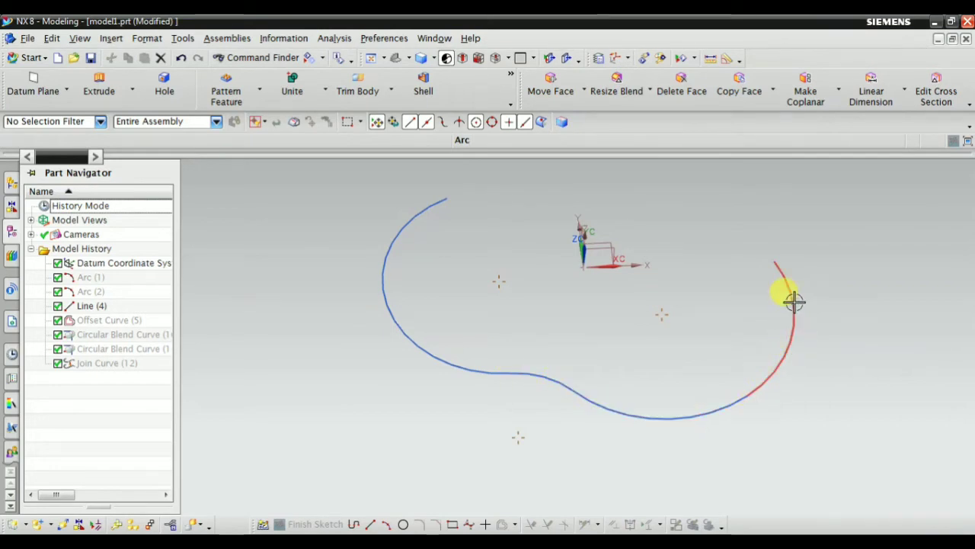
left_click(660, 386)
left_click(112, 40)
mouse_move(154, 157)
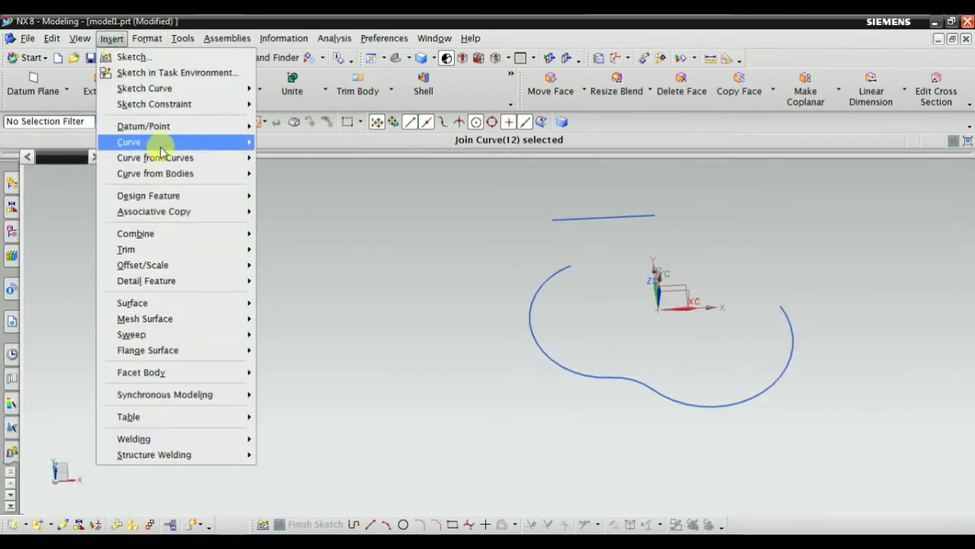
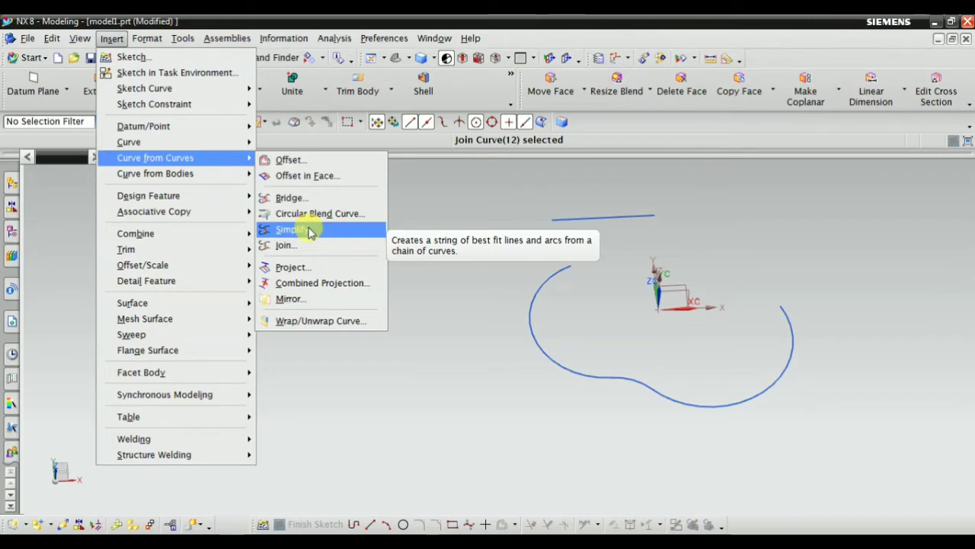
Cancel the curve projection and fit the sketch curves to the view.
left_click(295, 273)
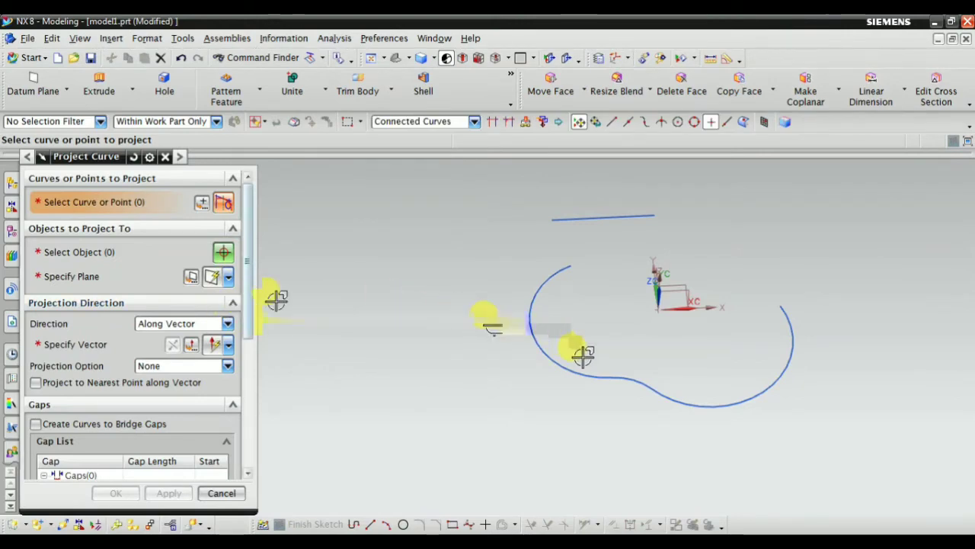
middle_click_drag(417, 375, 468, 365)
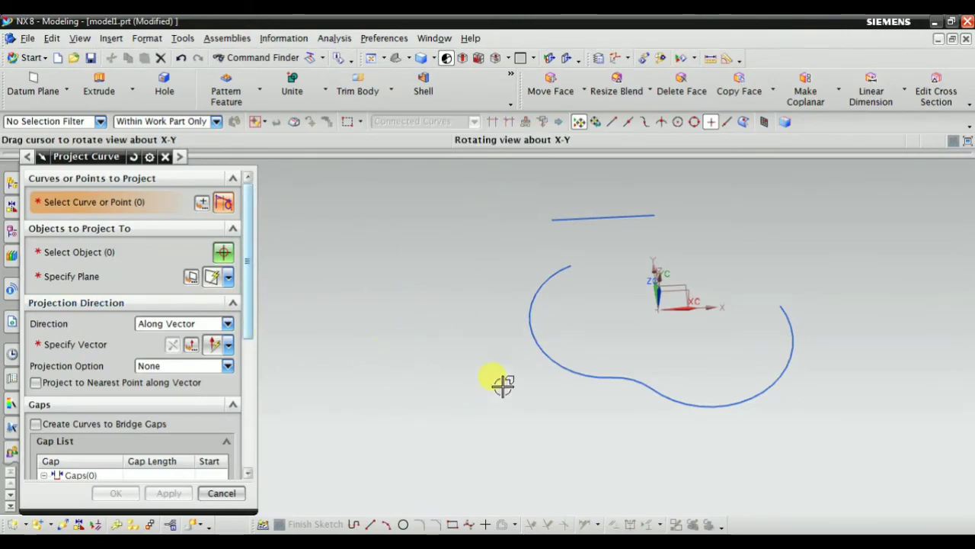
left_click(220, 493)
scroll(320, 327, "down", 1)
right_click(329, 288)
left_click(354, 315)
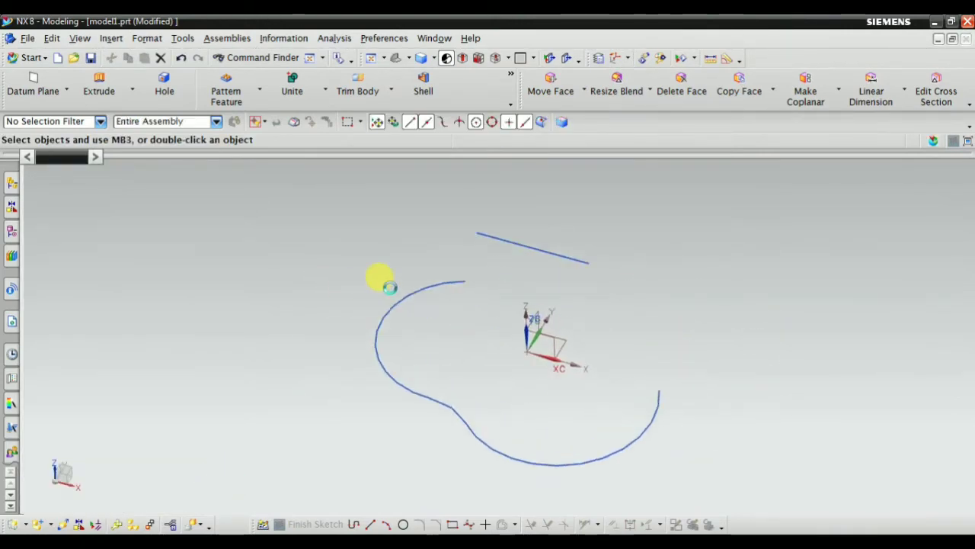
Insert a 100 × 100 × 100 mm block with its corner at the datum origin.
left_click(112, 40)
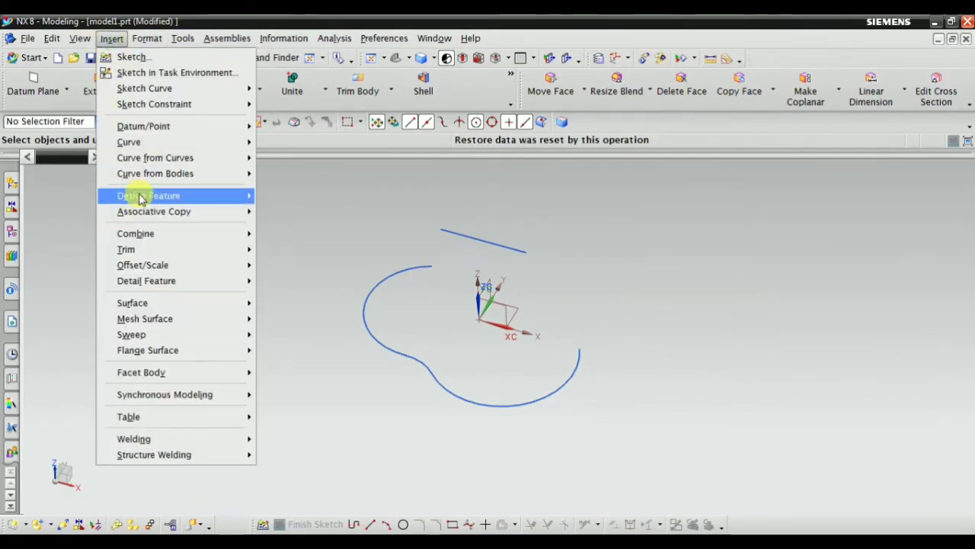
left_click(284, 227)
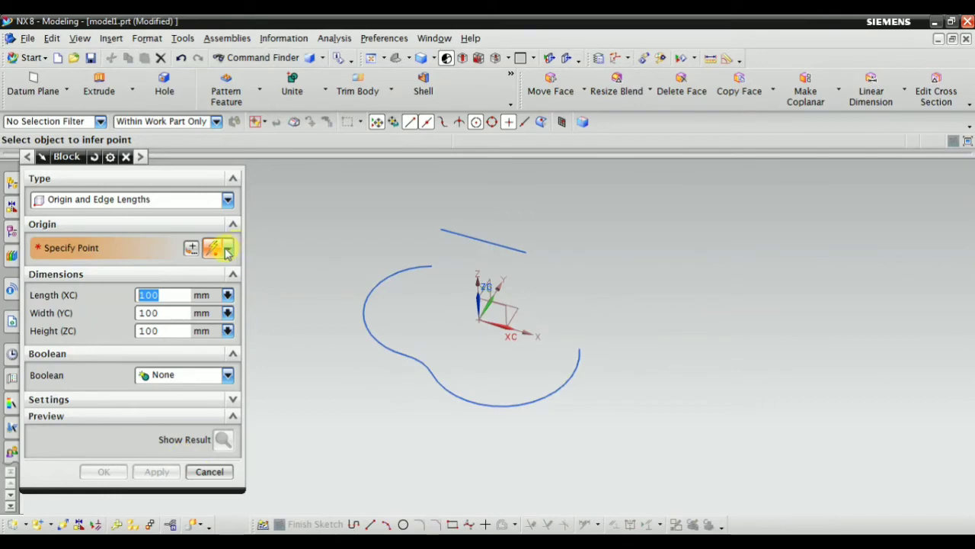
left_click(479, 320)
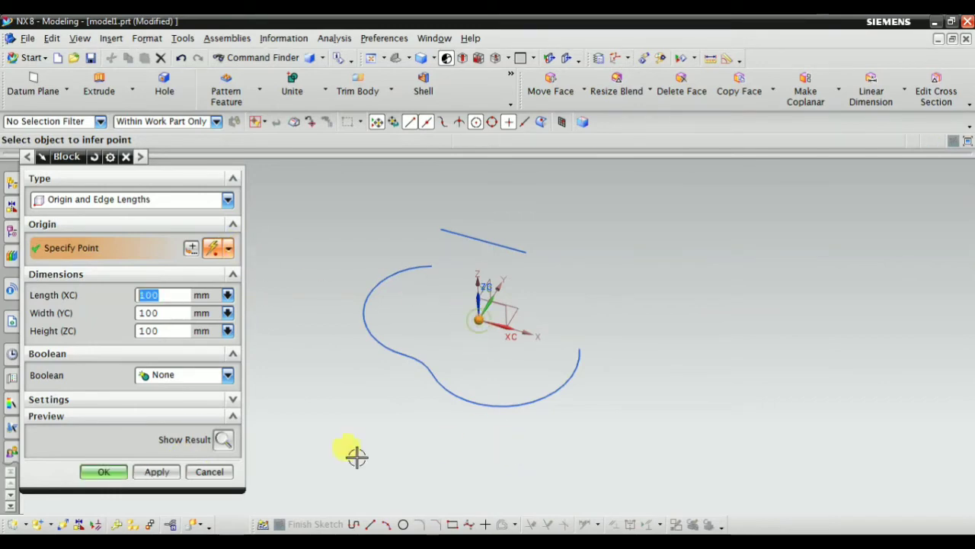
left_click(115, 470)
right_click(300, 285)
scroll(301, 287, "down", 2)
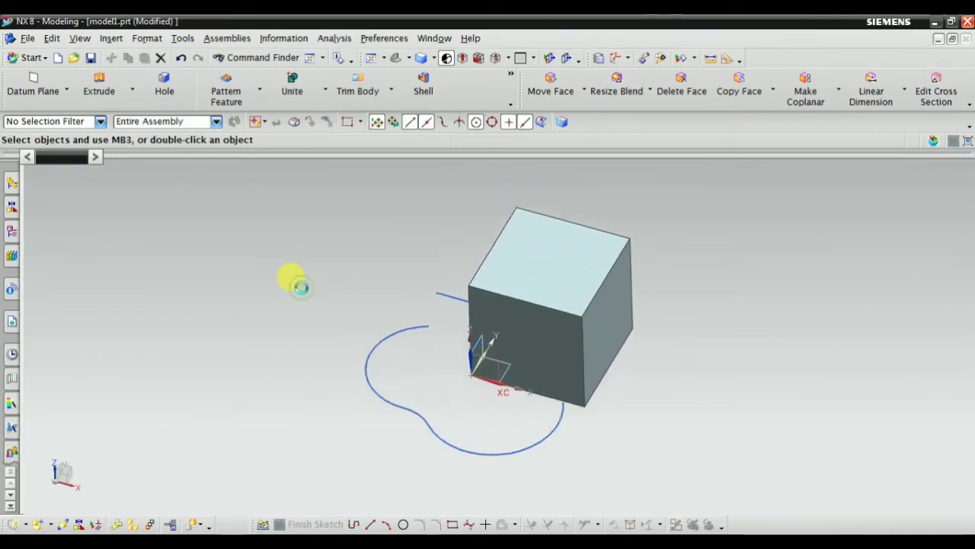
scroll(447, 399, "up", 3)
mouse_move(447, 398)
middle_mouse_down()
mouse_move(435, 322)
mouse_move(442, 395)
middle_mouse_up()
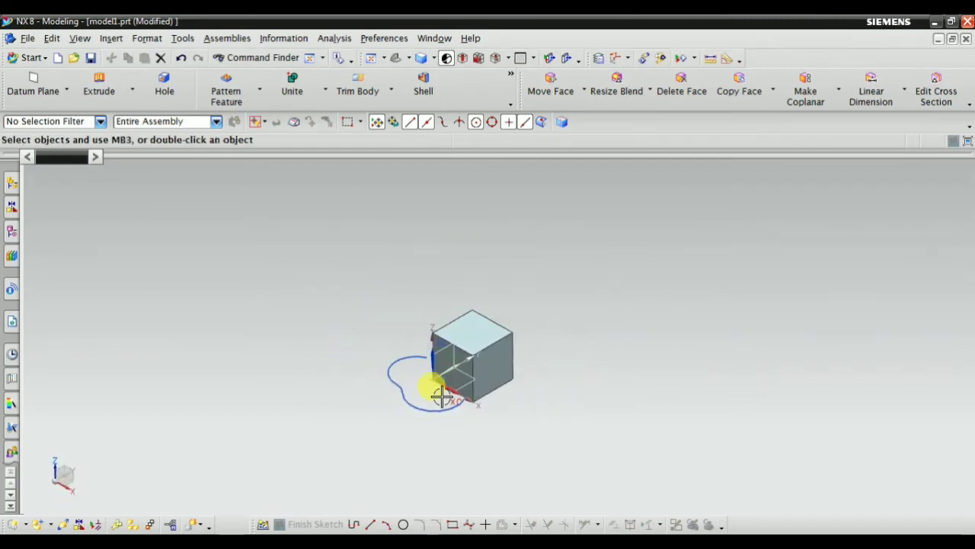
scroll(442, 395, "down", 1)
Create an At Distance datum plane offset 115 mm from the cube's top face.
left_click(112, 38)
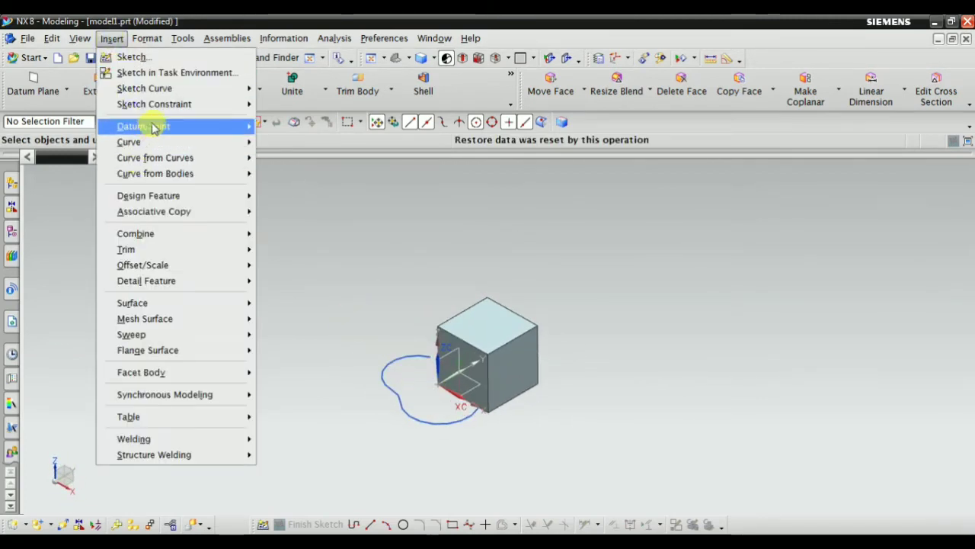
left_click(295, 130)
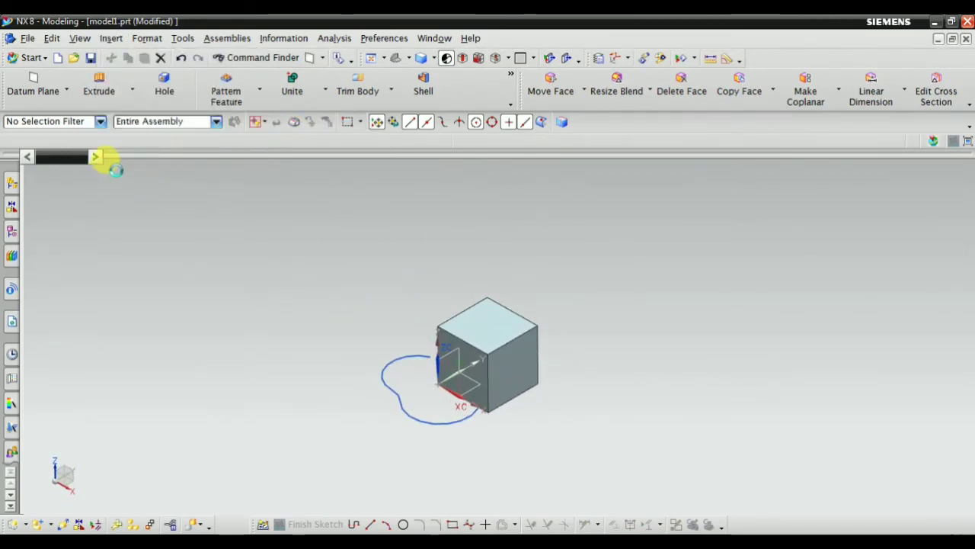
left_click(94, 198)
left_click(94, 226)
scroll(487, 318, "down", 1)
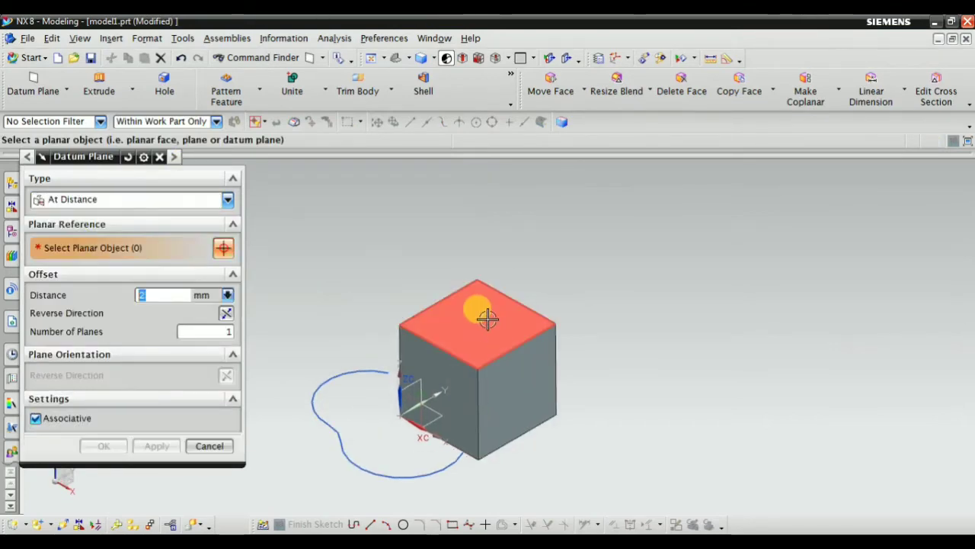
left_click(488, 318)
left_click_drag(487, 312, 479, 205)
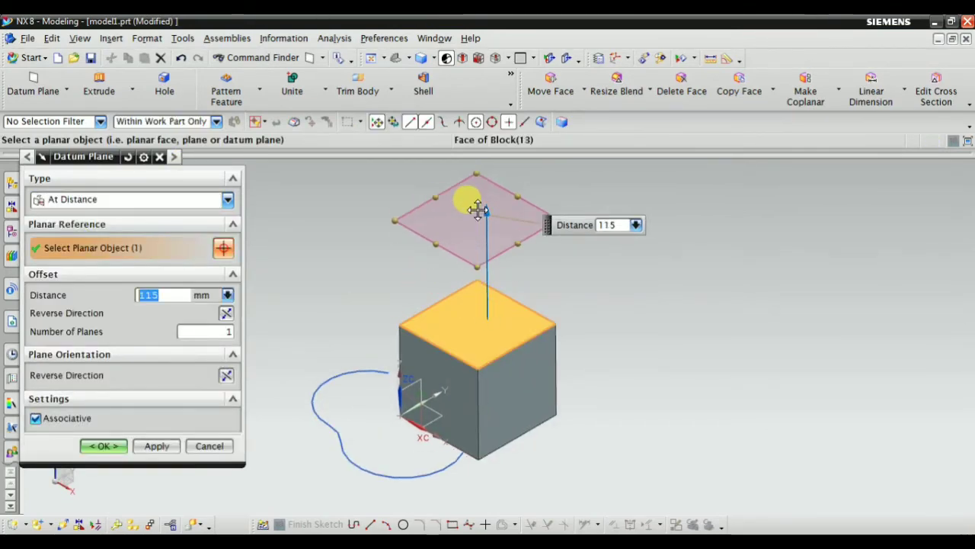
left_click(102, 445)
scroll(358, 349, "up", 3)
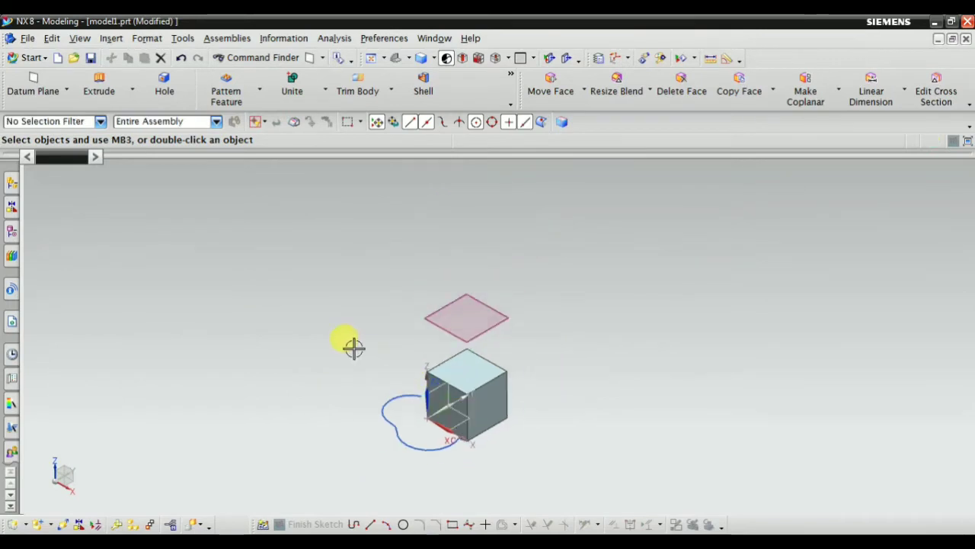
left_click(113, 40)
mouse_move(155, 158)
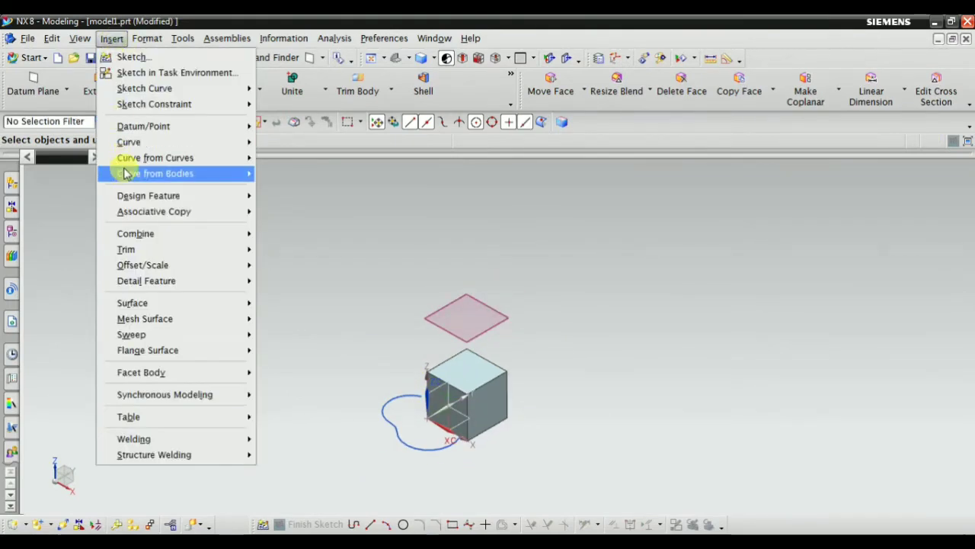
left_click(288, 267)
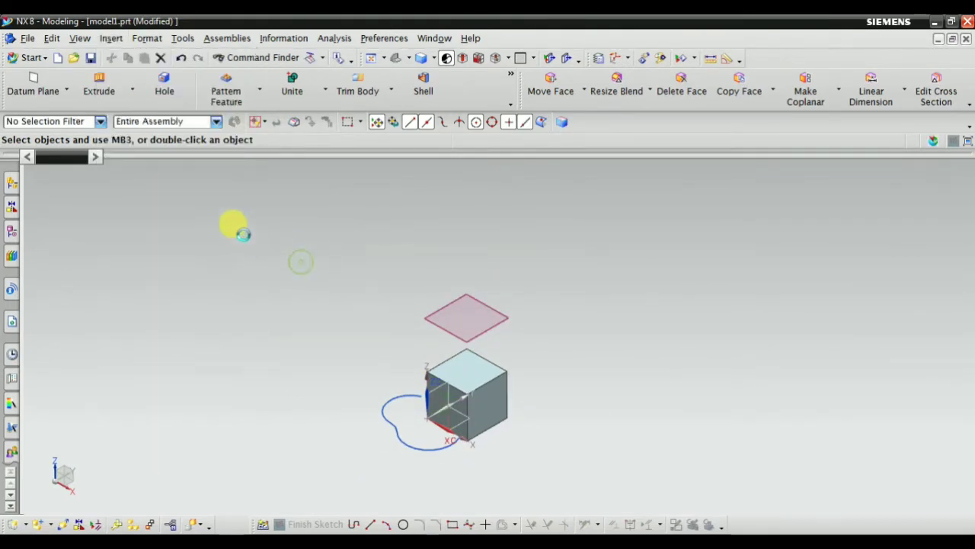
left_click(408, 122)
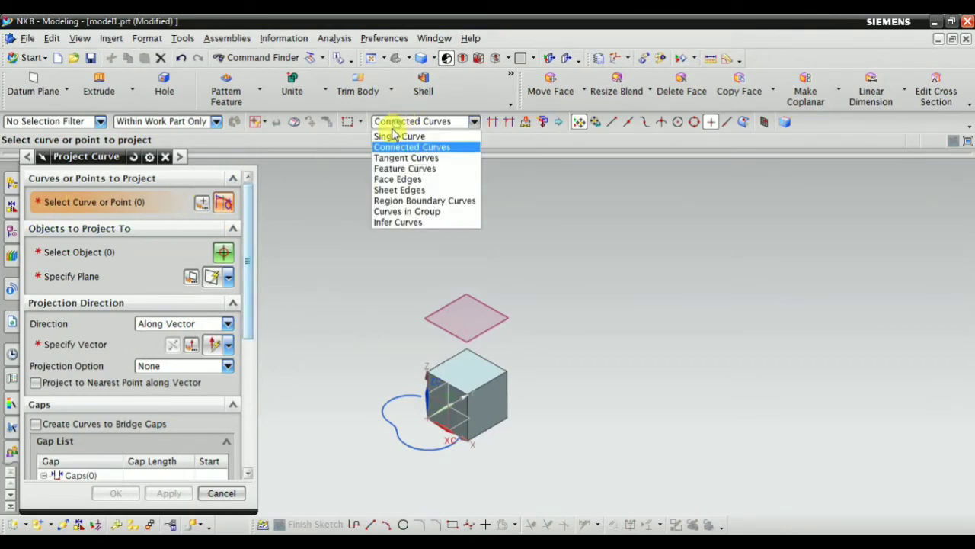
left_click(402, 135)
scroll(480, 411, "down", 3)
left_click(499, 366)
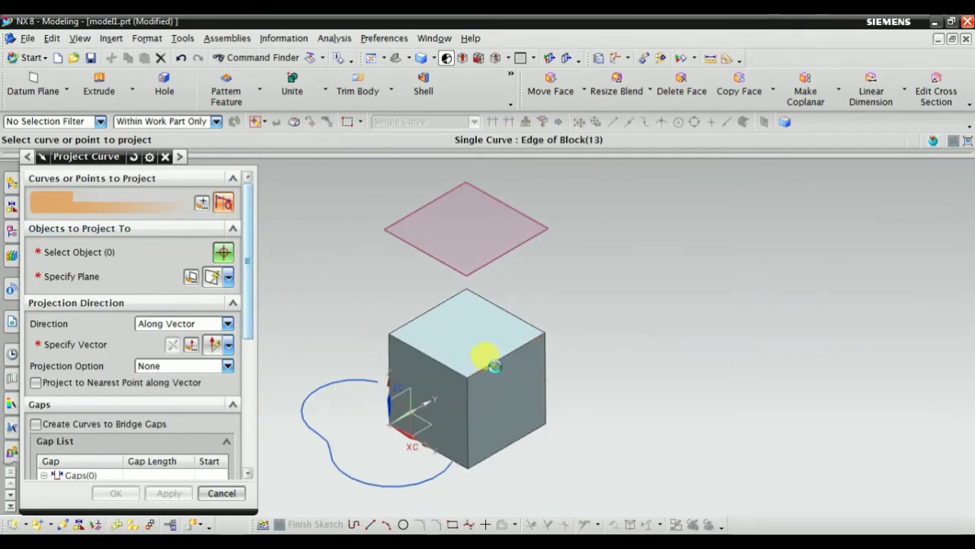
left_click(91, 251)
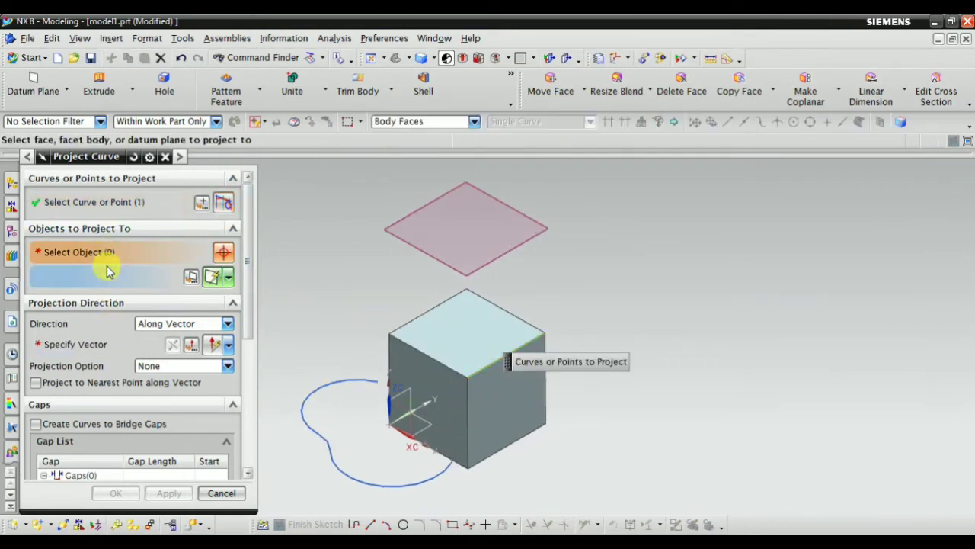
left_click(99, 275)
left_click(429, 252)
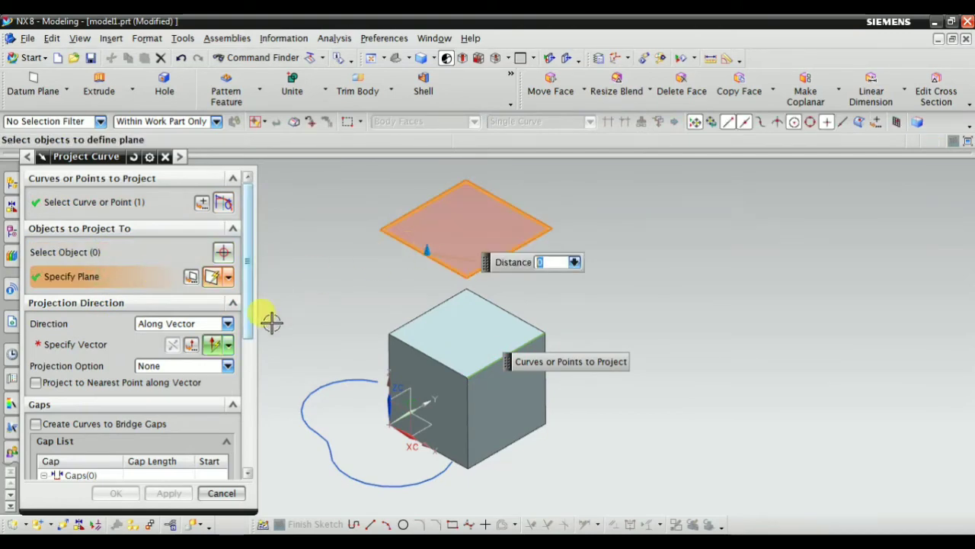
left_click(124, 344)
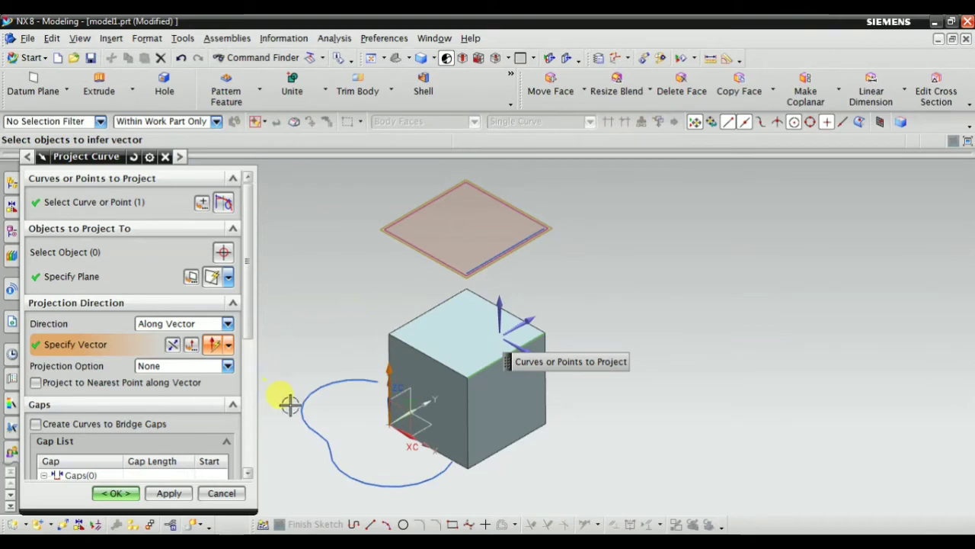
scroll(475, 267, "down", 3)
scroll(442, 262, "down", 3)
scroll(457, 261, "up", 5)
scroll(464, 254, "down", 4)
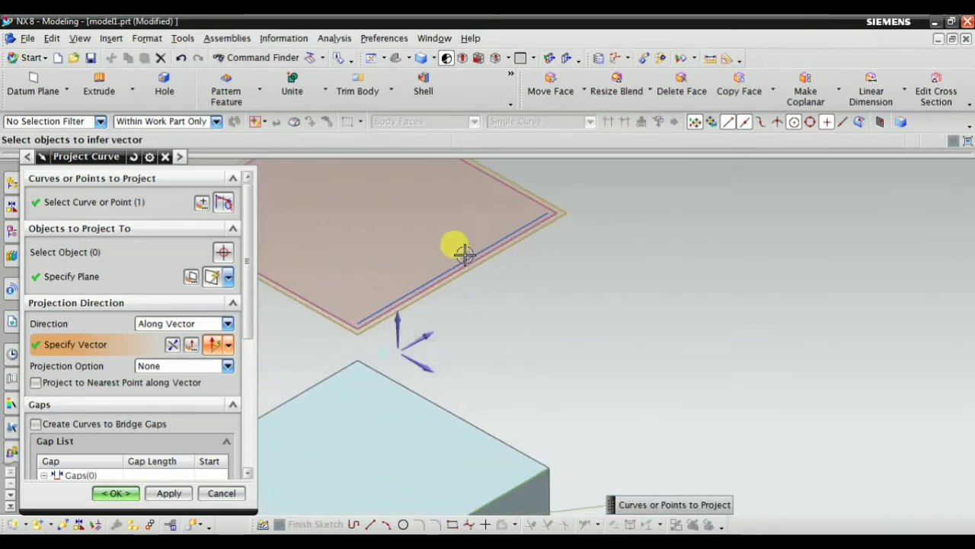
scroll(477, 246, "up", 2)
left_click(170, 493)
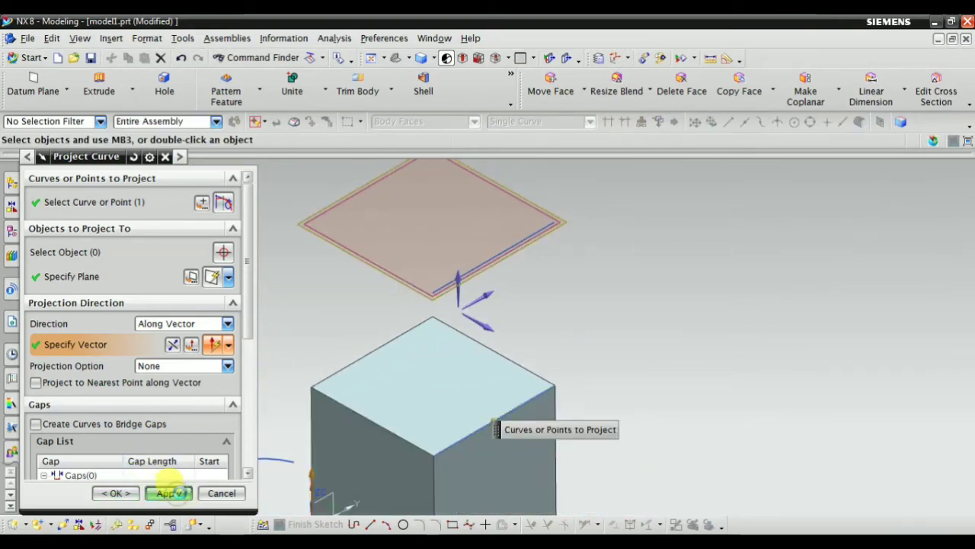
left_click(221, 493)
left_click(13, 233)
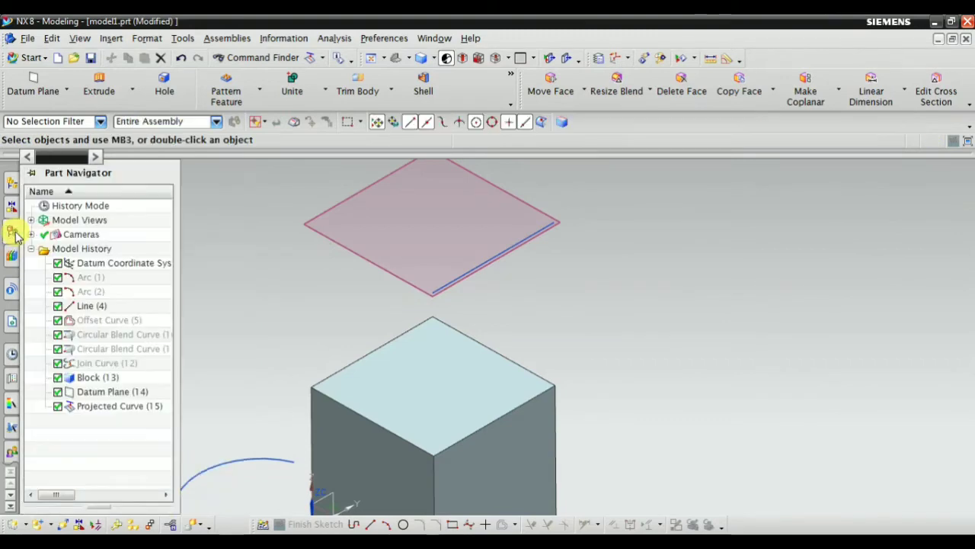
left_click(101, 406)
mouse_move(354, 360)
middle_mouse_down()
mouse_move(463, 393)
mouse_move(472, 353)
middle_mouse_up()
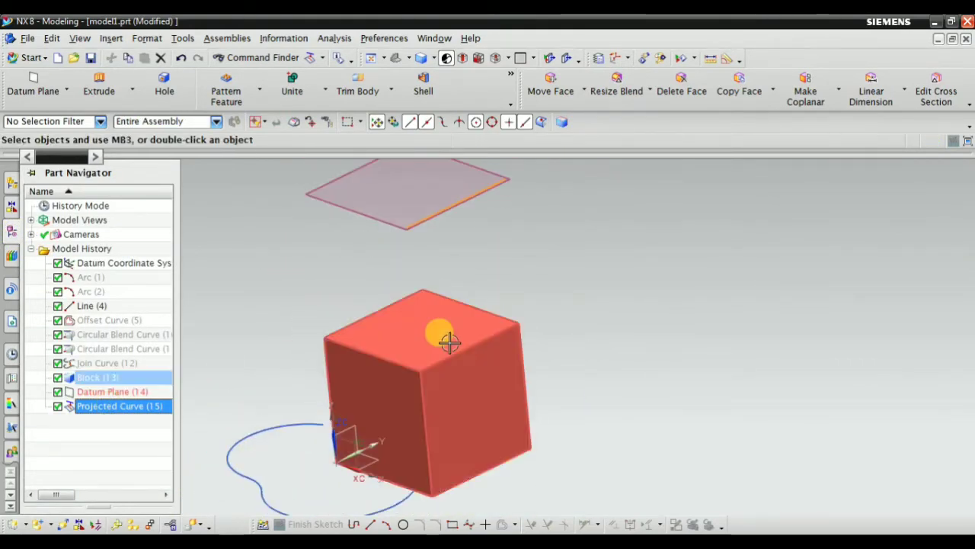
scroll(509, 276, "down", 2)
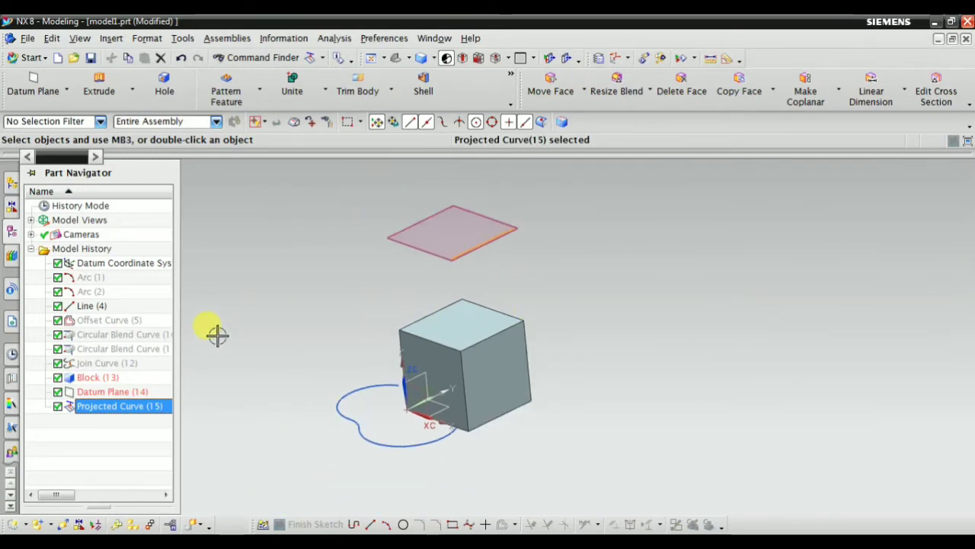
key("Escape")
middle_click_drag(380, 324, 463, 294)
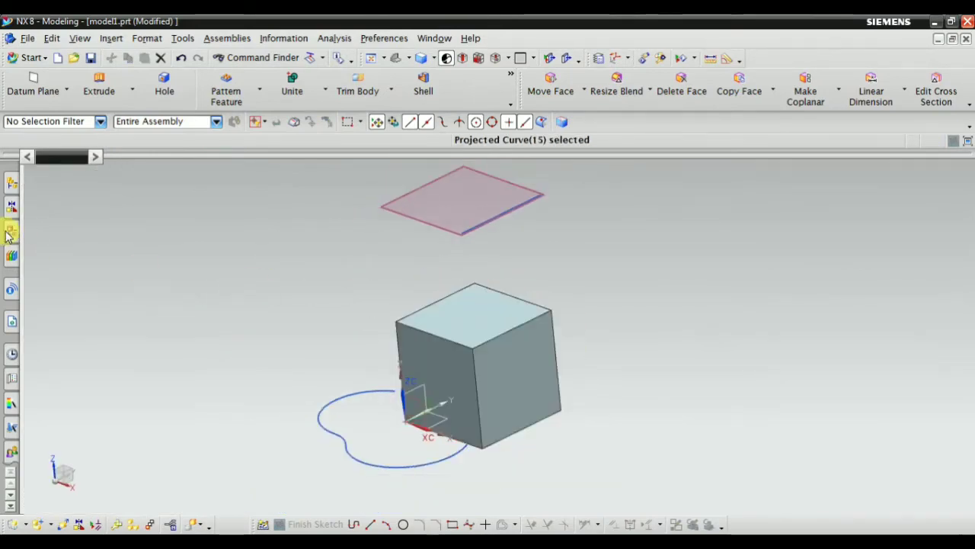
right_click(97, 412)
left_click(128, 319)
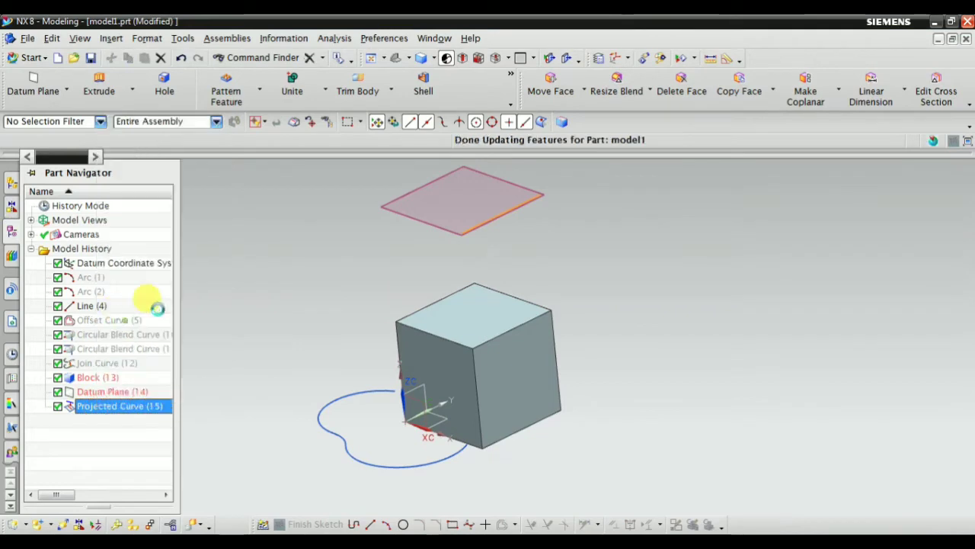
left_click(112, 39)
mouse_move(156, 157)
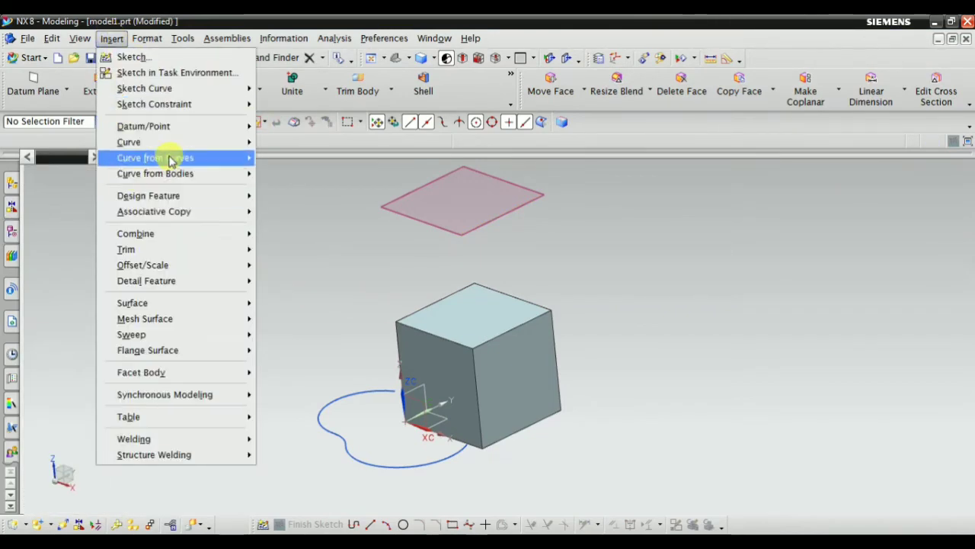
Project the cube's top-face edges along Z onto the datum plane using the Face Edges filter.
left_click(291, 267)
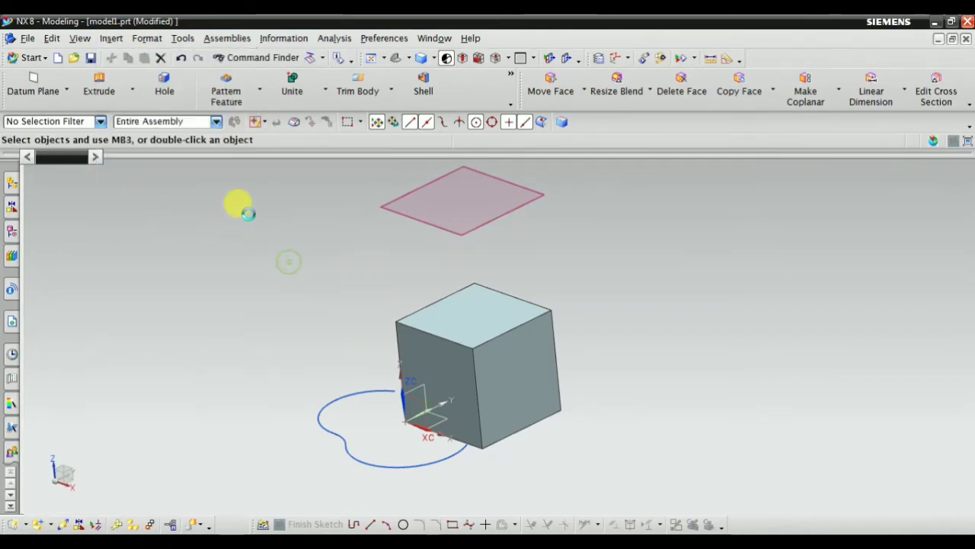
scroll(475, 311, "up", 1)
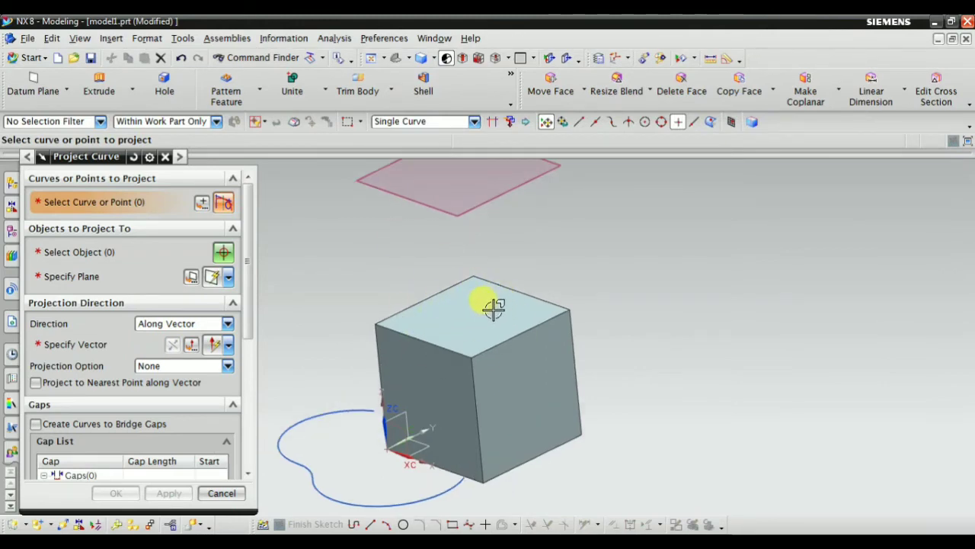
left_click(393, 122)
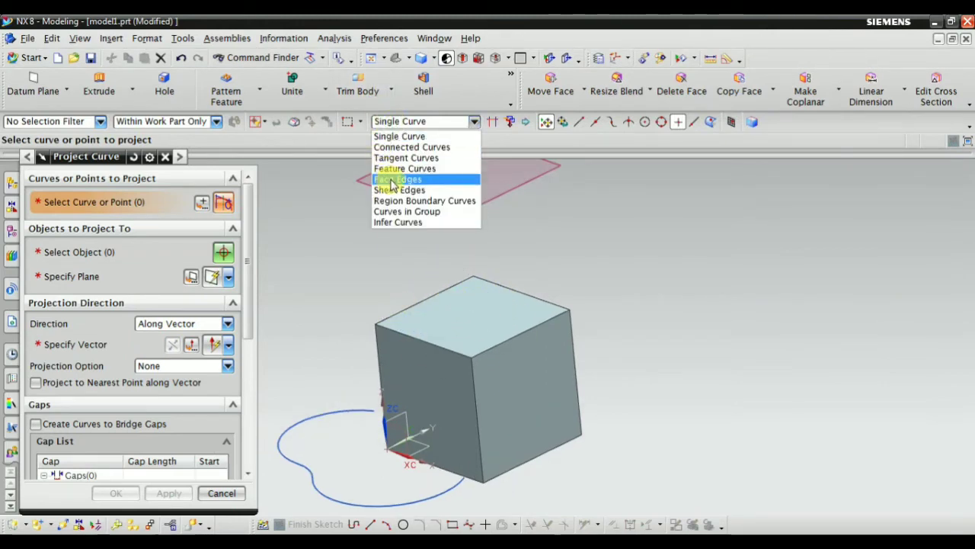
left_click(391, 183)
left_click(396, 306)
left_click(97, 259)
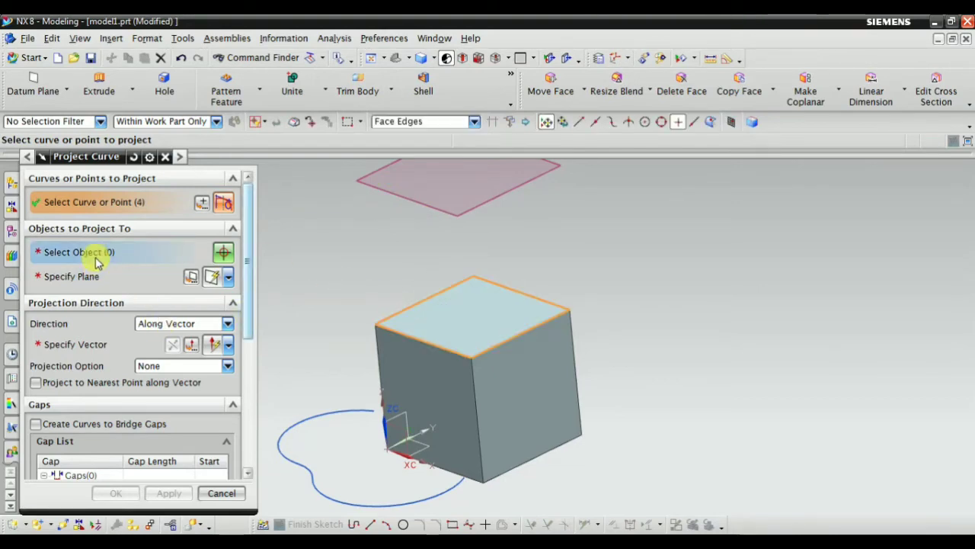
left_click(82, 278)
left_click(416, 200)
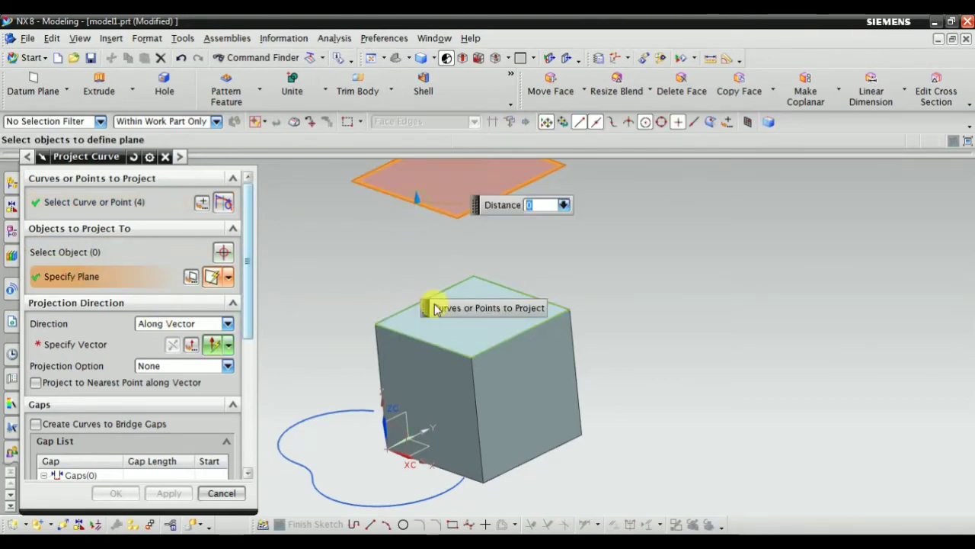
left_click(191, 347)
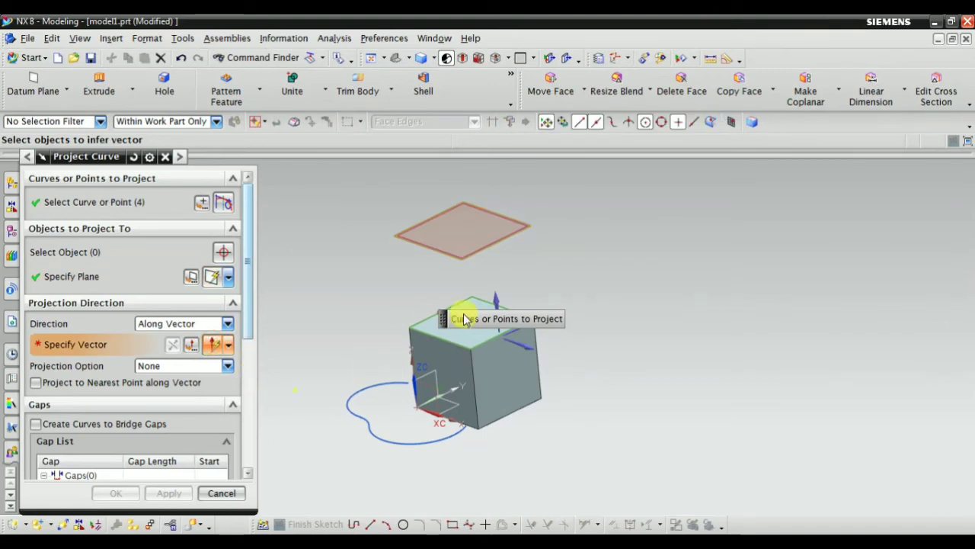
left_click(496, 291)
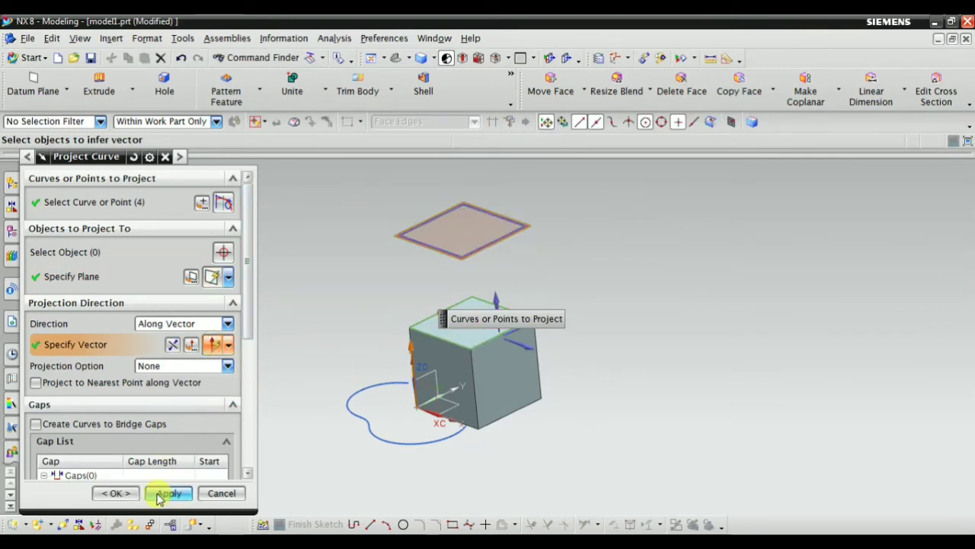
left_click(115, 493)
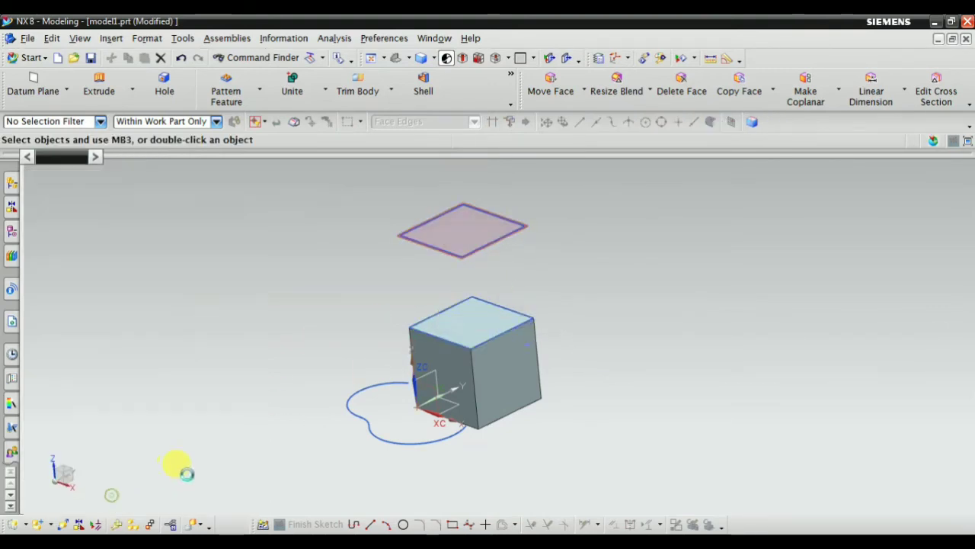
scroll(387, 258, "up", 5)
Hide the datum plane and rotate the view around the model.
right_click(404, 226)
left_click(431, 252)
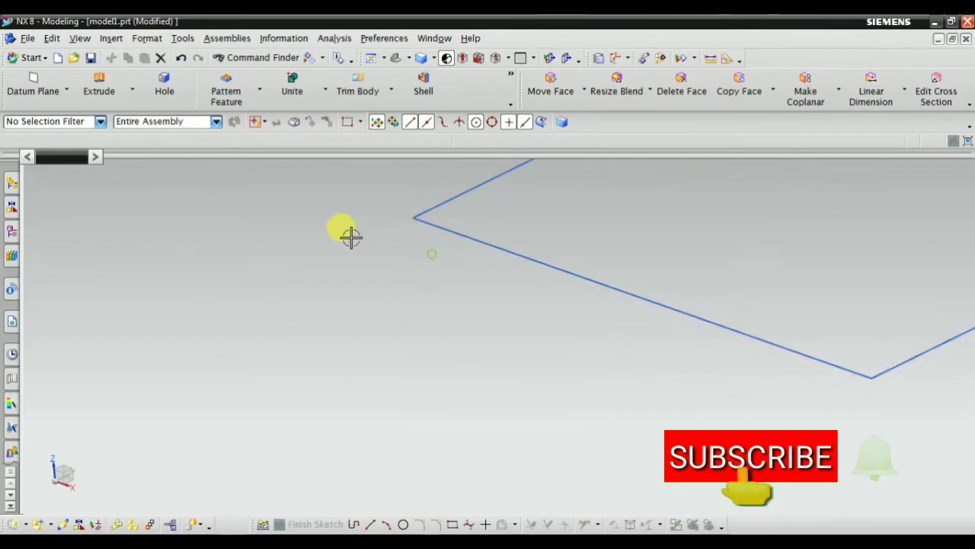
scroll(439, 253, "down", 5)
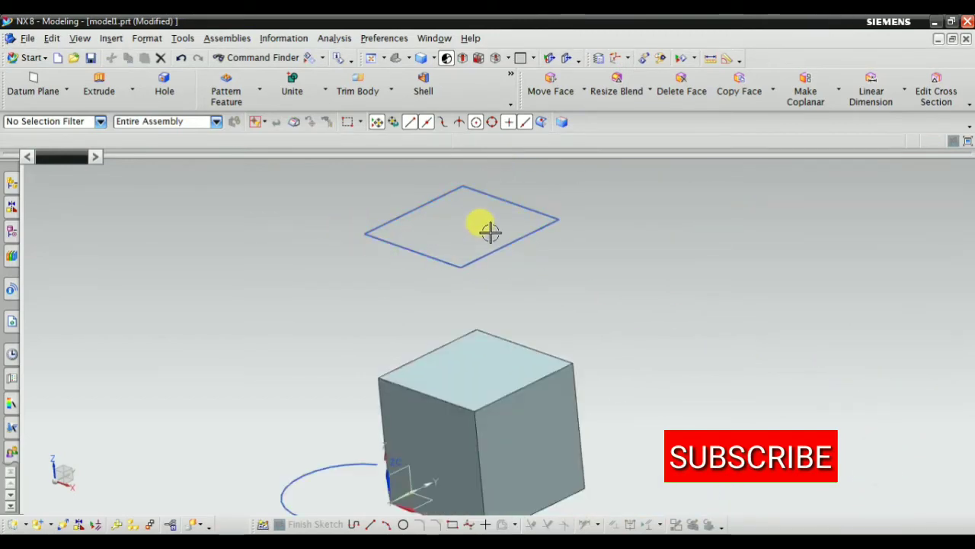
scroll(575, 221, "down", 2)
scroll(481, 315, "up", 2)
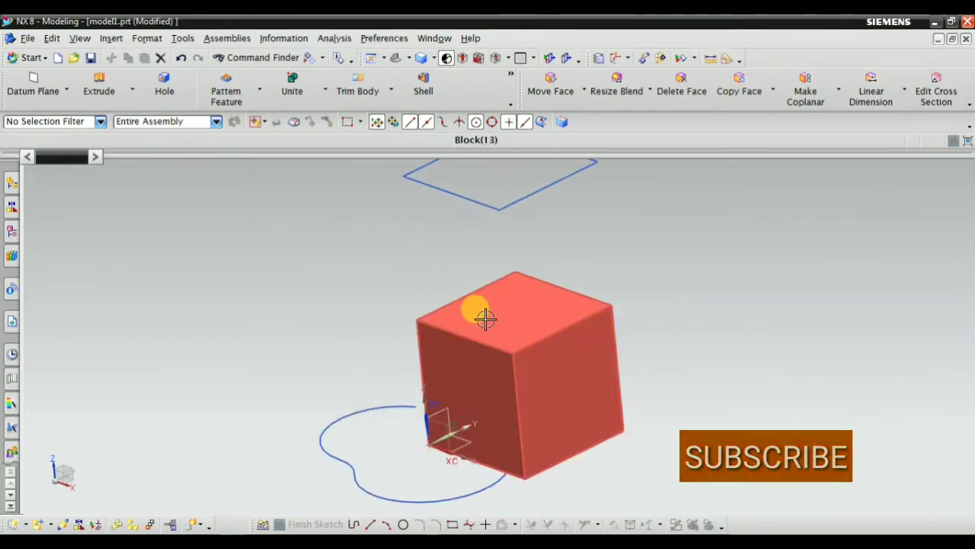
scroll(459, 355, "down", 2)
right_click(337, 270)
mouse_move(355, 287)
middle_mouse_down()
mouse_move(404, 311)
mouse_move(398, 374)
mouse_move(398, 363)
mouse_move(377, 389)
middle_mouse_up()
scroll(387, 344, "up", 1)
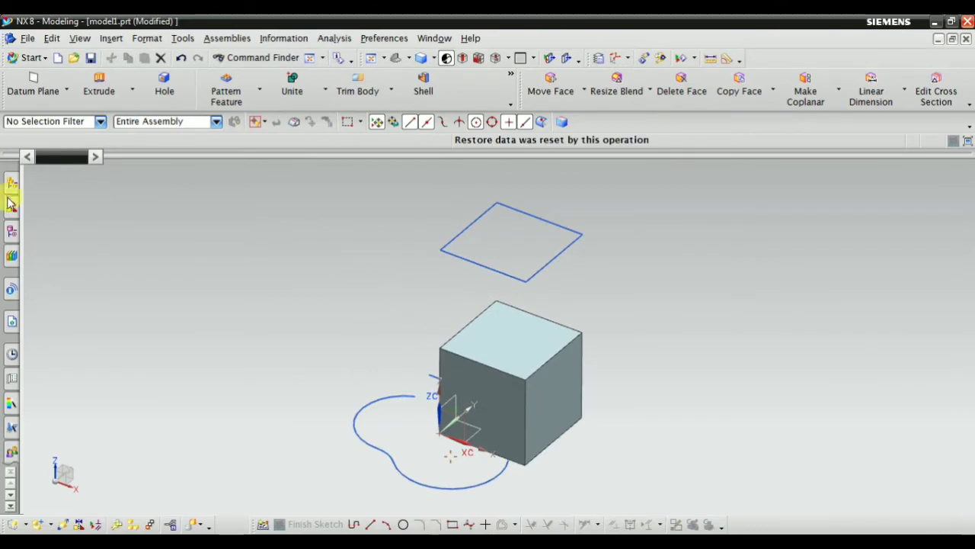
Open the Part Navigator and show Datum Plane (14) again.
left_click(13, 233)
right_click(79, 391)
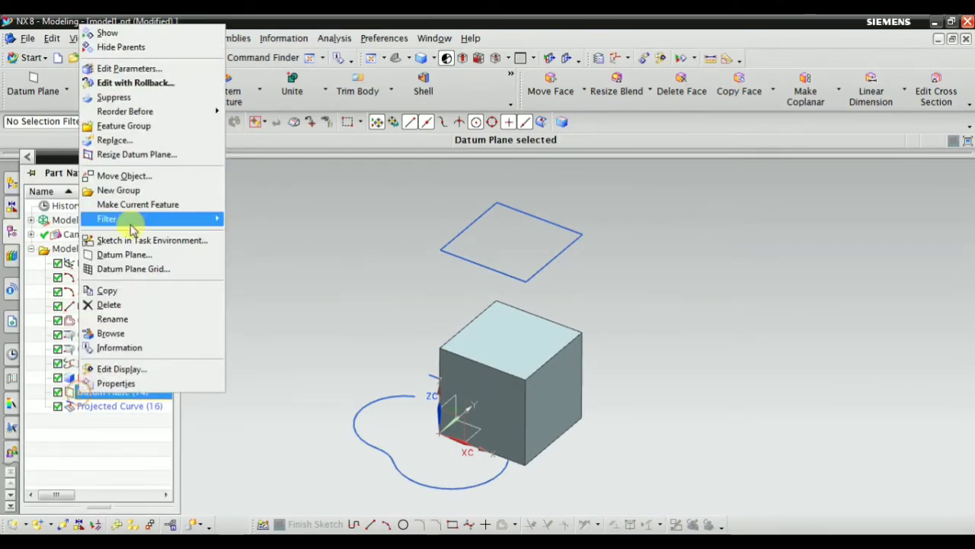
left_click(115, 34)
mouse_move(511, 224)
middle_mouse_down()
mouse_move(494, 279)
mouse_move(472, 279)
middle_mouse_up()
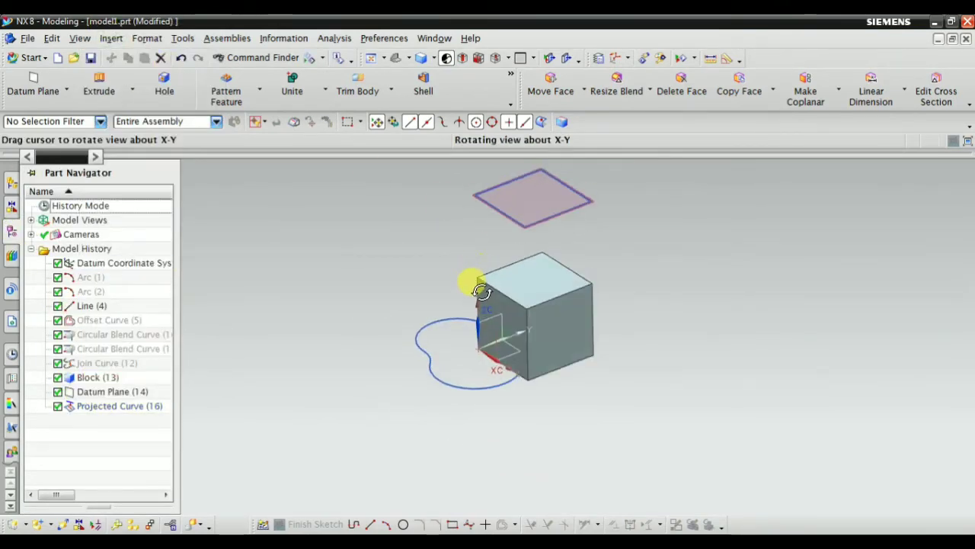
Delete Projected Curve (16) from the Part Navigator.
right_click(85, 406)
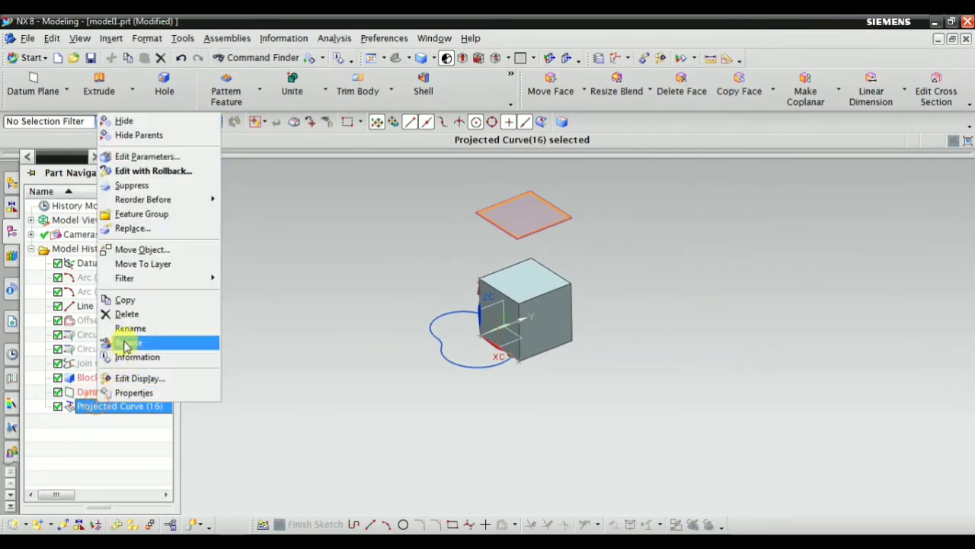
left_click(133, 313)
mouse_move(376, 317)
middle_mouse_down()
mouse_move(398, 318)
mouse_move(451, 368)
mouse_move(468, 230)
middle_mouse_up()
Restart Project Curve and select the wavy base outline with the Connected Curves filter.
right_click(269, 198)
mouse_move(329, 360)
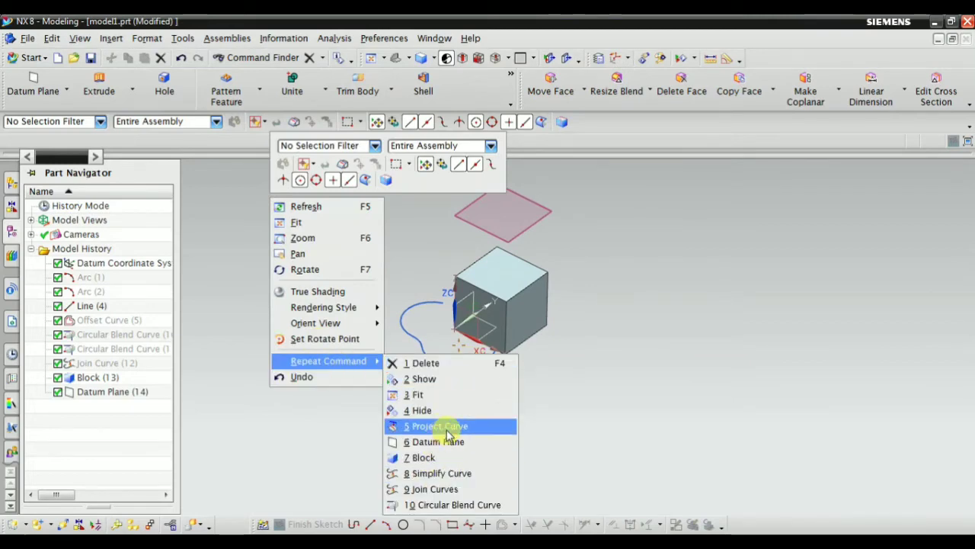
left_click(439, 426)
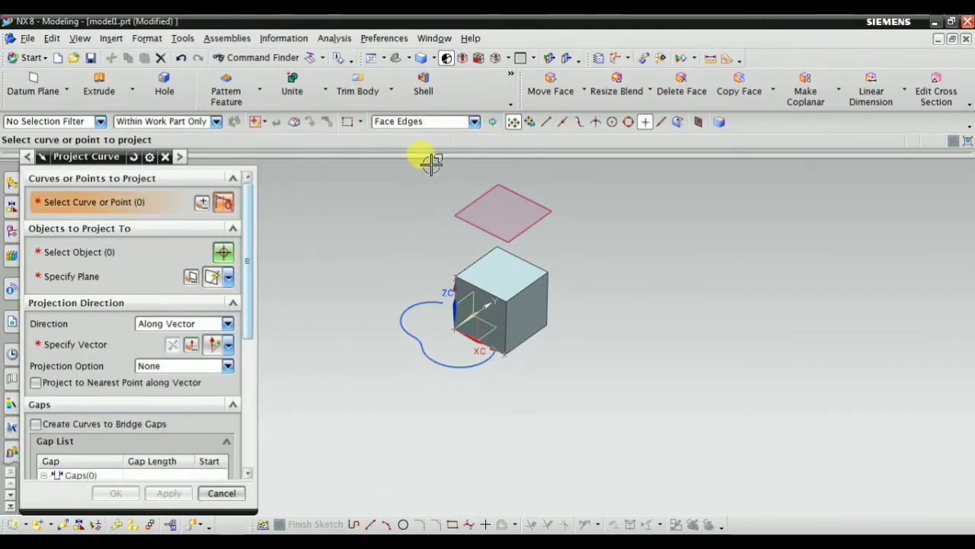
left_click(399, 122)
left_click(411, 146)
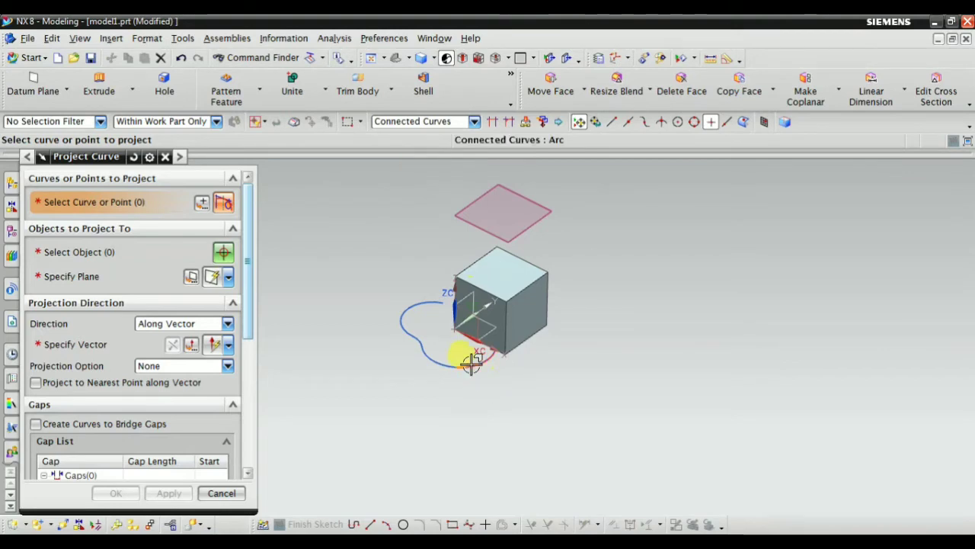
left_click(471, 363)
scroll(383, 308, "down", 2)
scroll(425, 253, "up", 1)
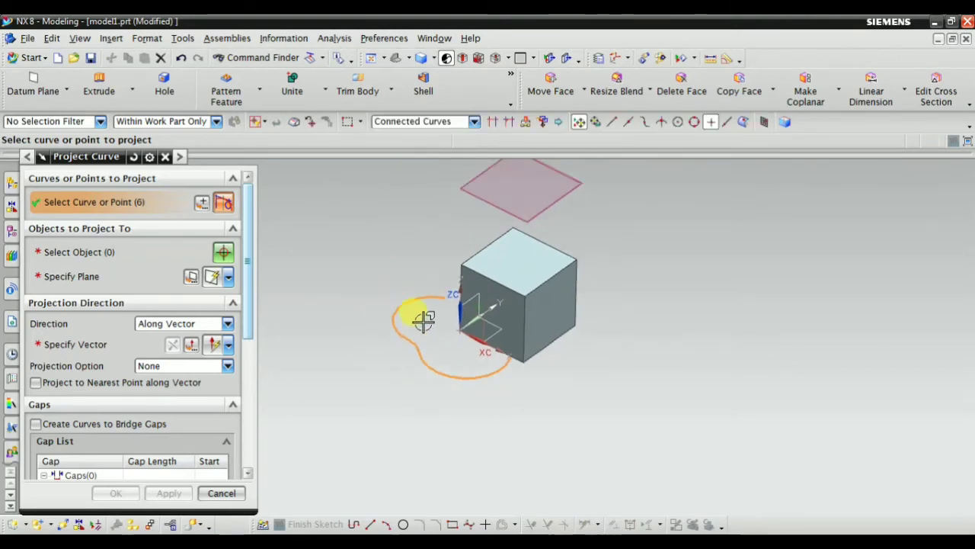
scroll(424, 320, "up", 1)
Project the outline along the Z axis onto the datum plane.
left_click(77, 275)
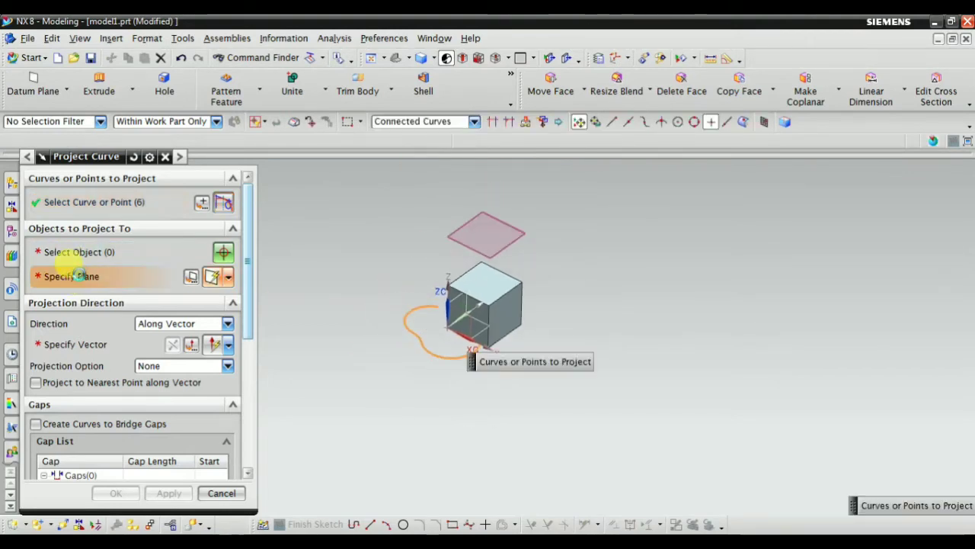
left_click(460, 237)
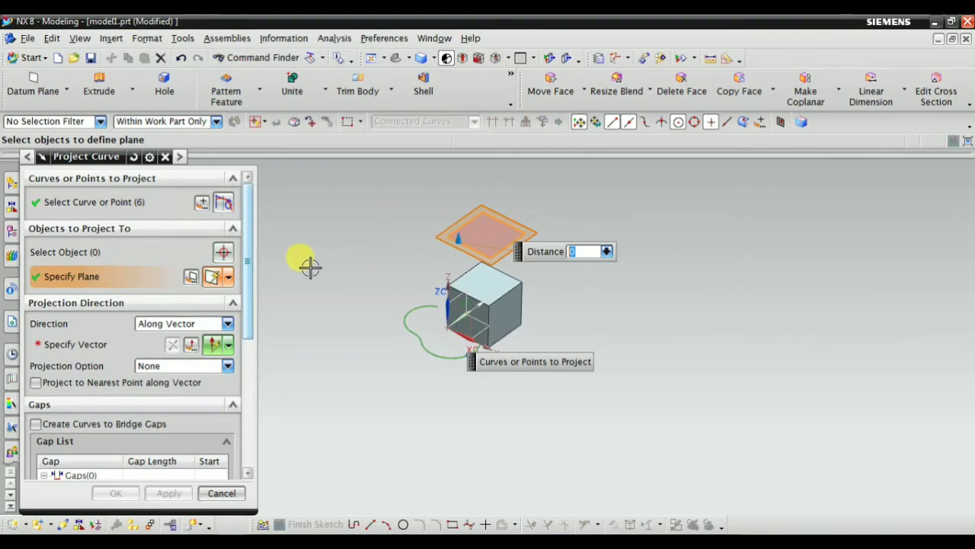
middle_click(276, 291)
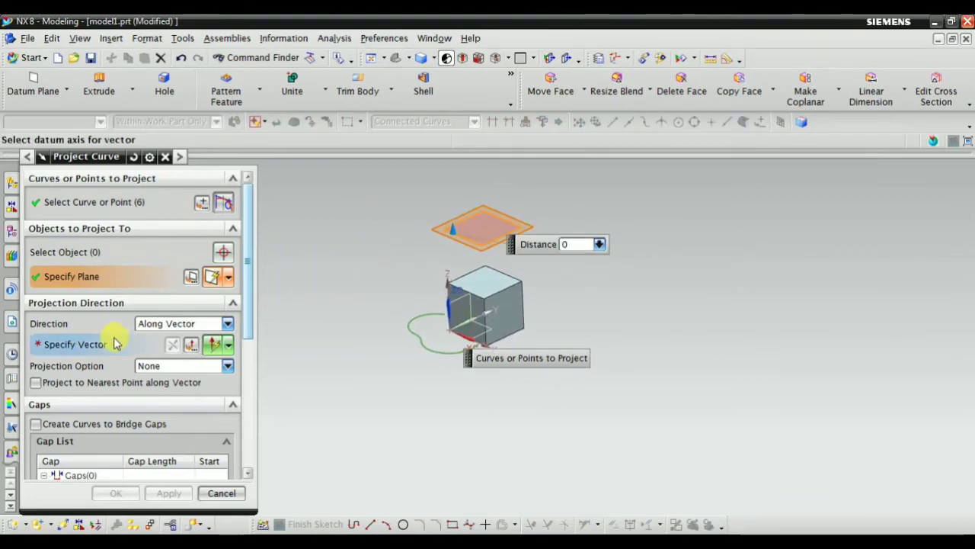
left_click(503, 306)
middle_click_drag(390, 375, 398, 348)
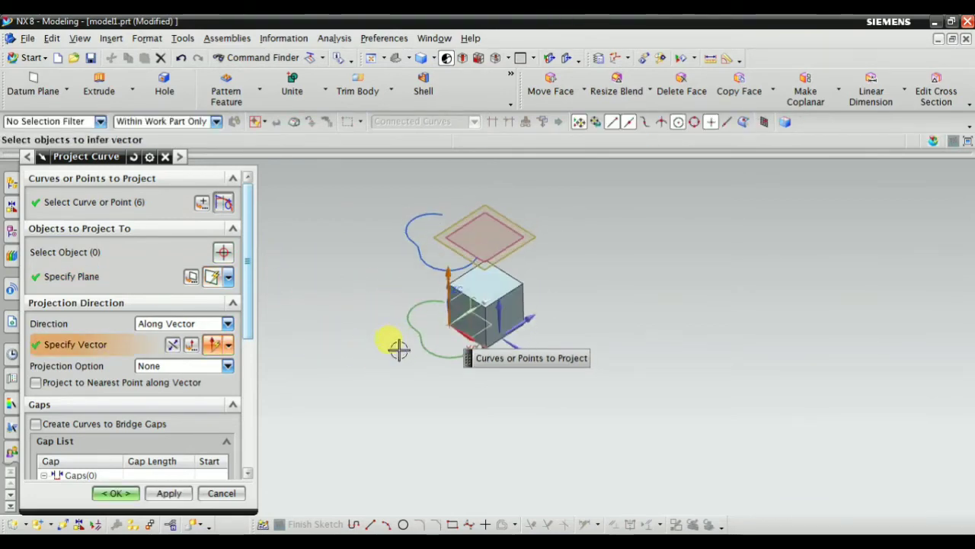
scroll(163, 395, "down", 3)
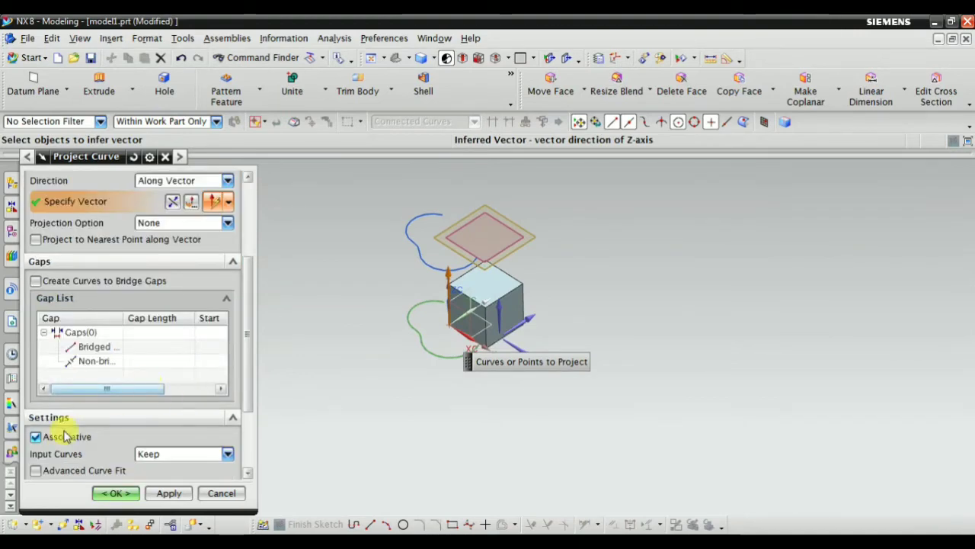
left_click(111, 494)
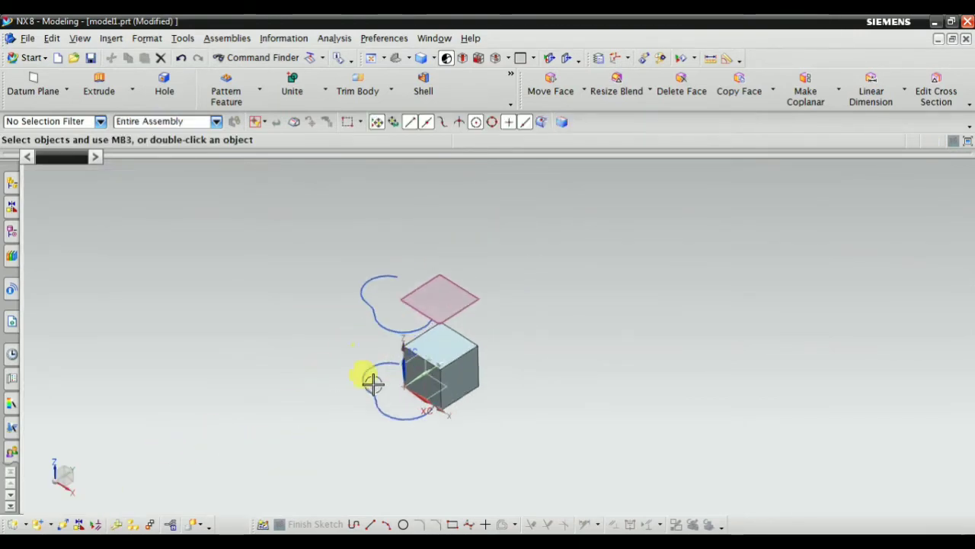
Select Projected Curve (17) and rotate the view to inspect the outline on the plane.
mouse_move(374, 383)
middle_mouse_down()
mouse_move(322, 354)
mouse_move(337, 392)
mouse_move(381, 343)
mouse_move(317, 386)
mouse_move(385, 381)
mouse_move(391, 401)
mouse_move(355, 363)
middle_mouse_up()
left_click(12, 232)
left_click(100, 405)
mouse_move(406, 435)
middle_mouse_down()
mouse_move(387, 381)
mouse_move(418, 348)
middle_mouse_up()
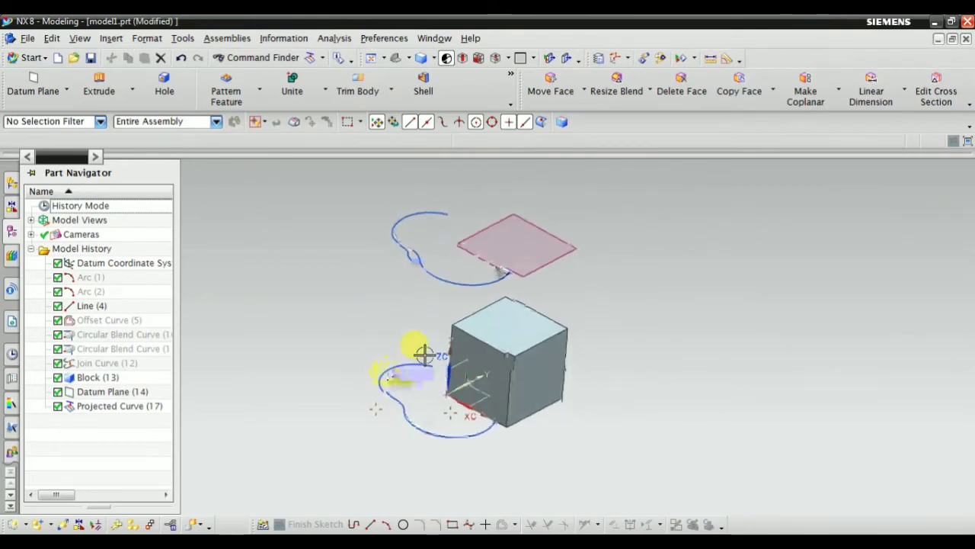
left_click(429, 274)
mouse_move(428, 264)
middle_mouse_down()
mouse_move(477, 343)
mouse_move(465, 340)
mouse_move(428, 410)
middle_mouse_up()
mouse_move(443, 292)
middle_mouse_down()
mouse_move(433, 279)
mouse_move(460, 298)
mouse_move(462, 254)
middle_mouse_up()
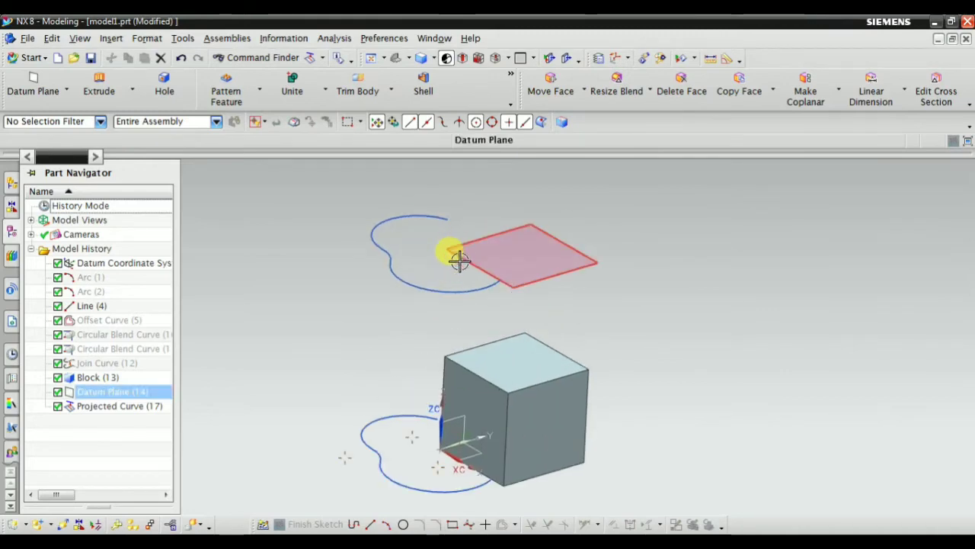
scroll(401, 234, "down", 2)
left_click(375, 243)
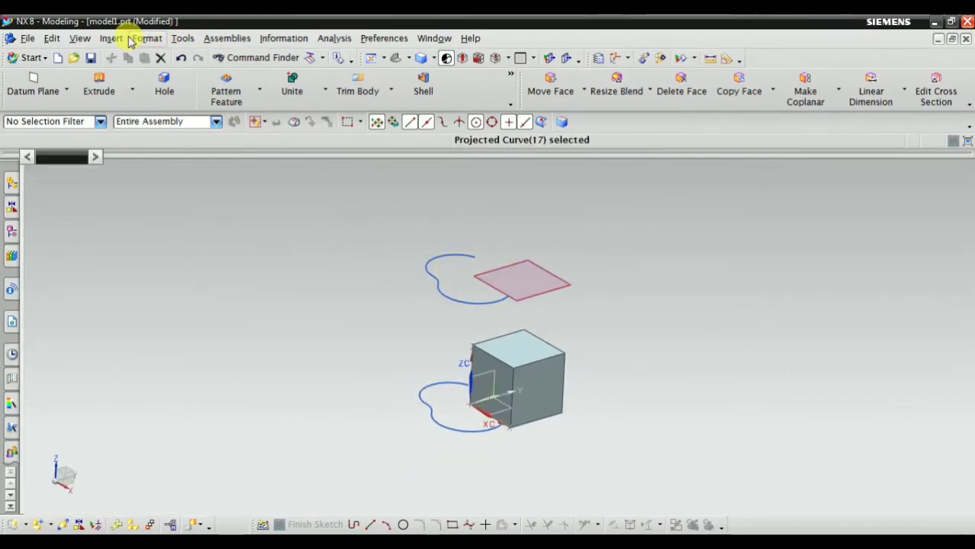
Browse the Insert menu for Curve from Bodies, then reopen the Part Navigator.
left_click(111, 38)
mouse_move(156, 158)
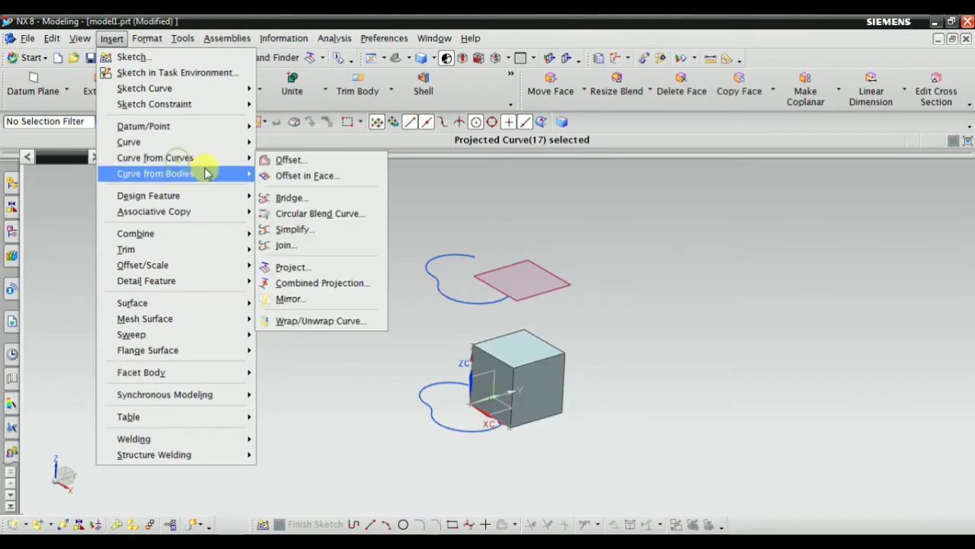
left_click(685, 298)
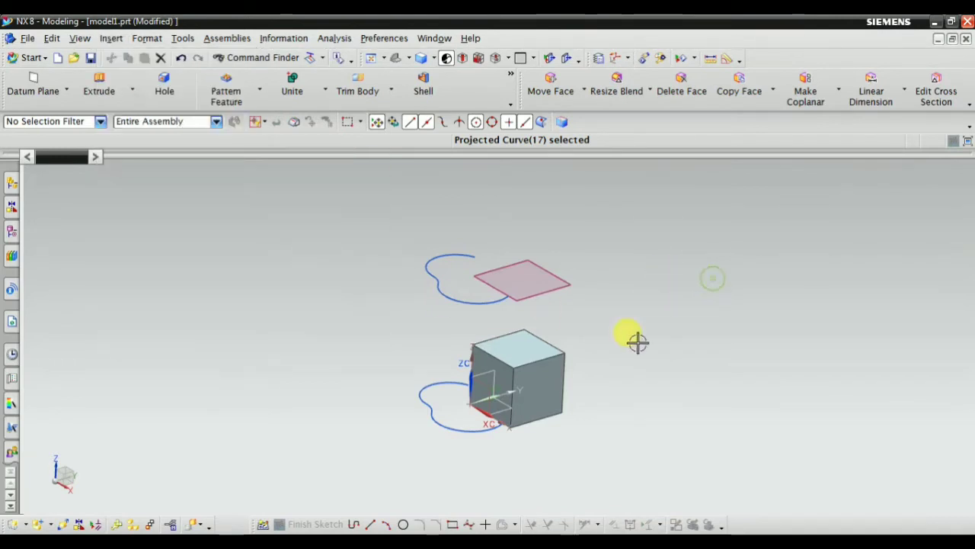
scroll(640, 339, "down", 2)
left_click(3, 251)
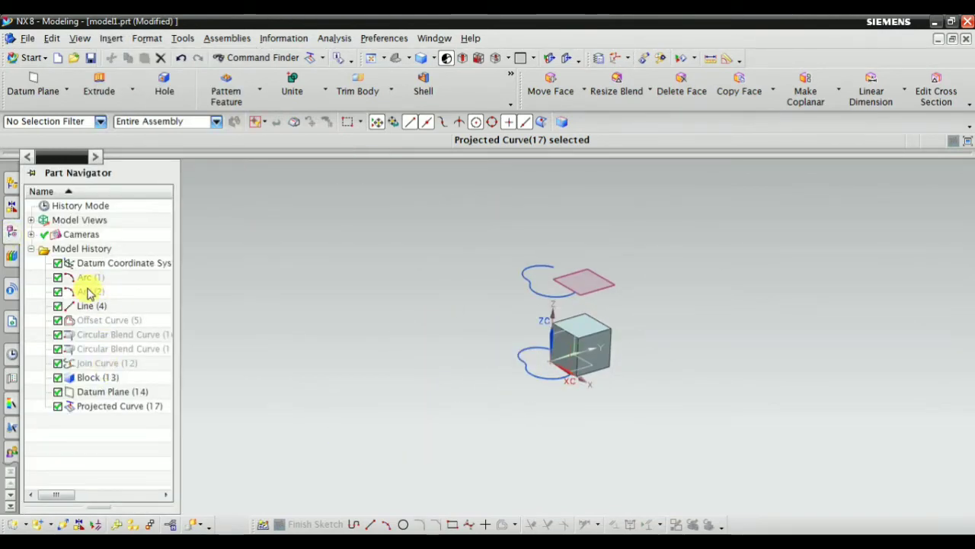
Delete features Arc (1) through Projected Curve (17) from the Part Navigator.
left_click(89, 277)
left_click(103, 405, "shift")
right_click(122, 392)
key("Escape")
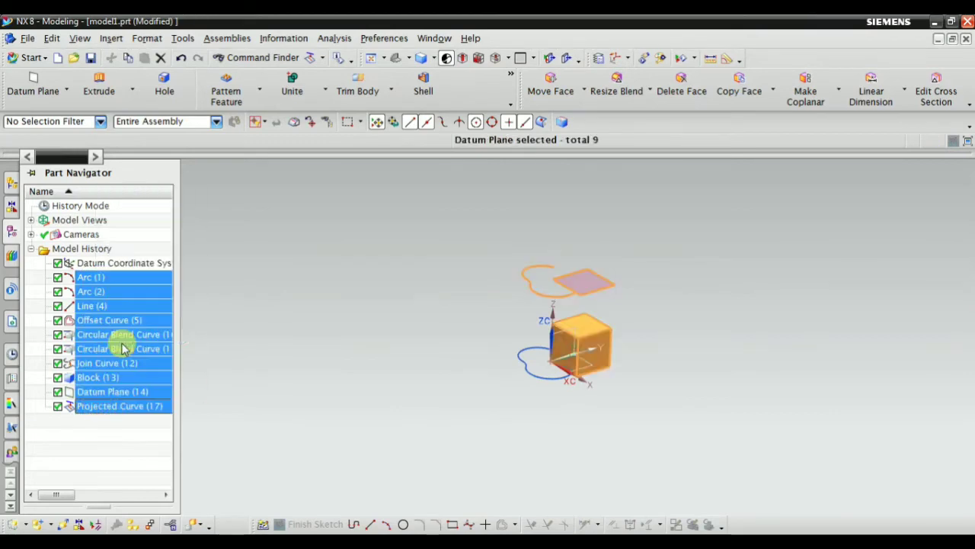
key("Delete")
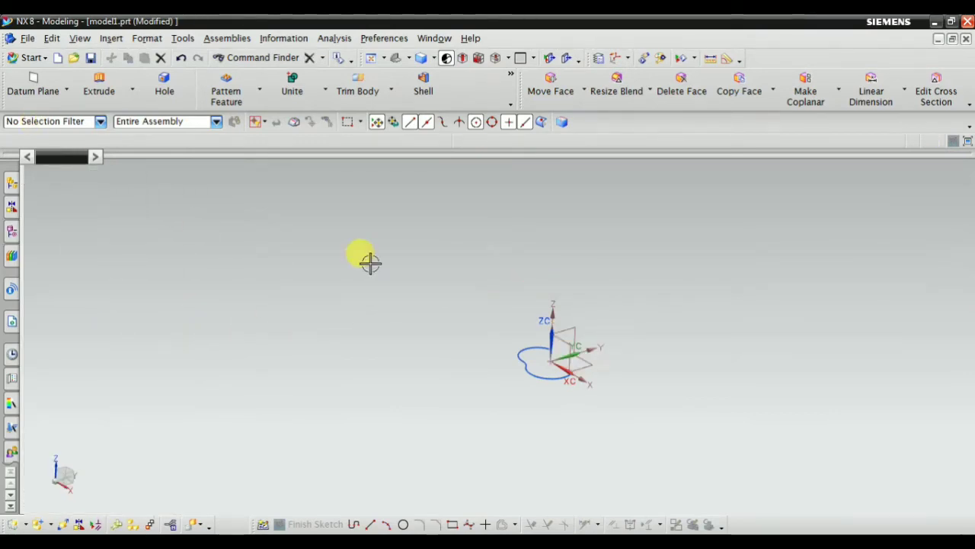
Box-select the remaining curves with the Curve filter and delete them.
left_click(47, 122)
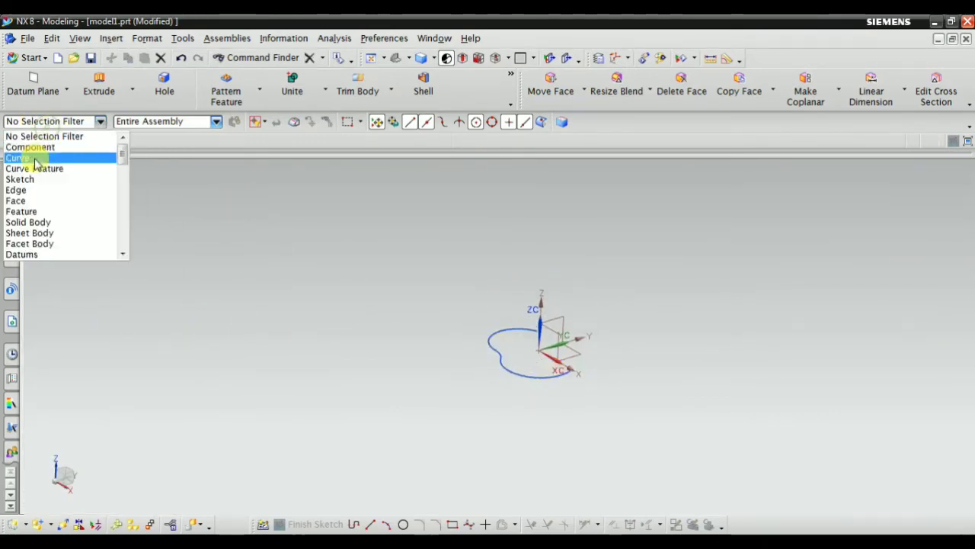
left_click(44, 157)
left_click_drag(349, 216, 713, 464)
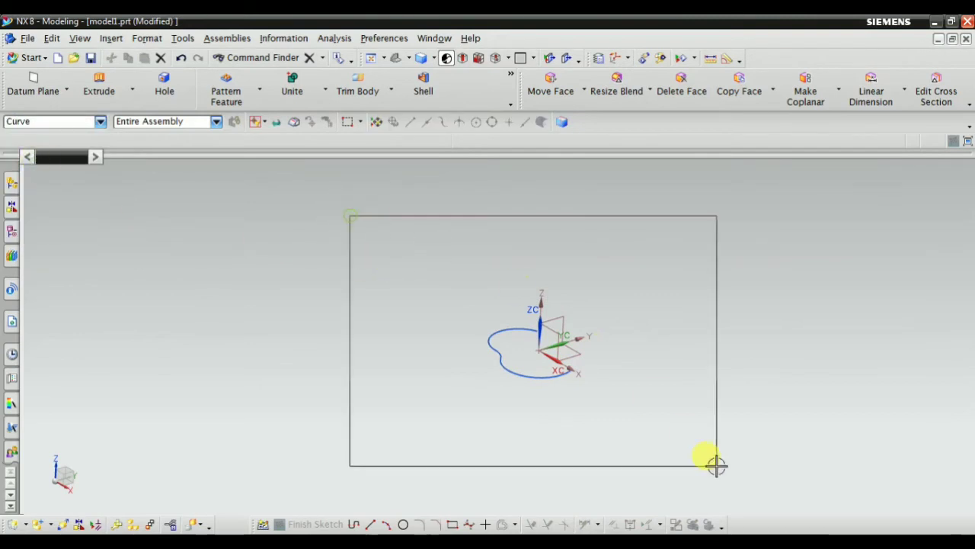
left_click(52, 38)
left_click(72, 195)
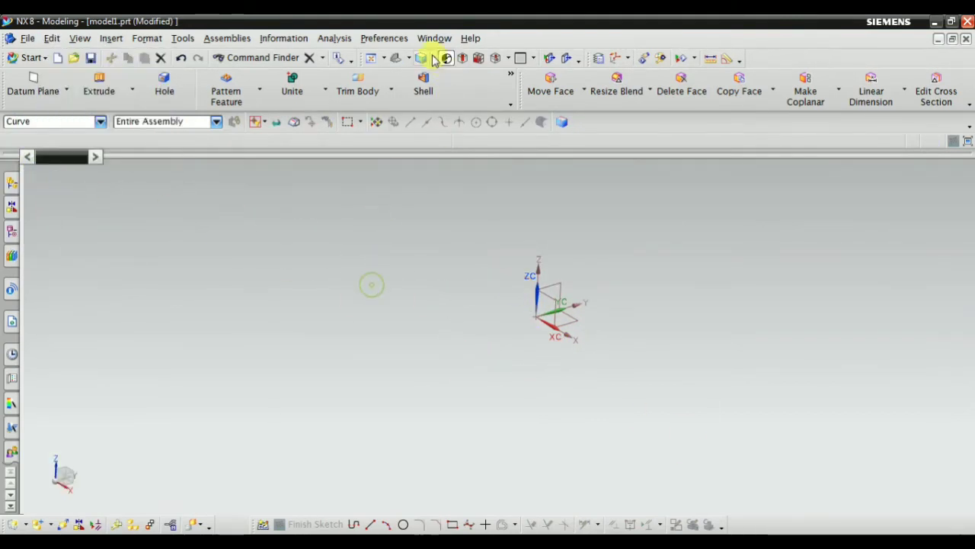
Sketch a three-point arc of radius about 95.2 over the origin on the XY plane.
left_click(111, 39)
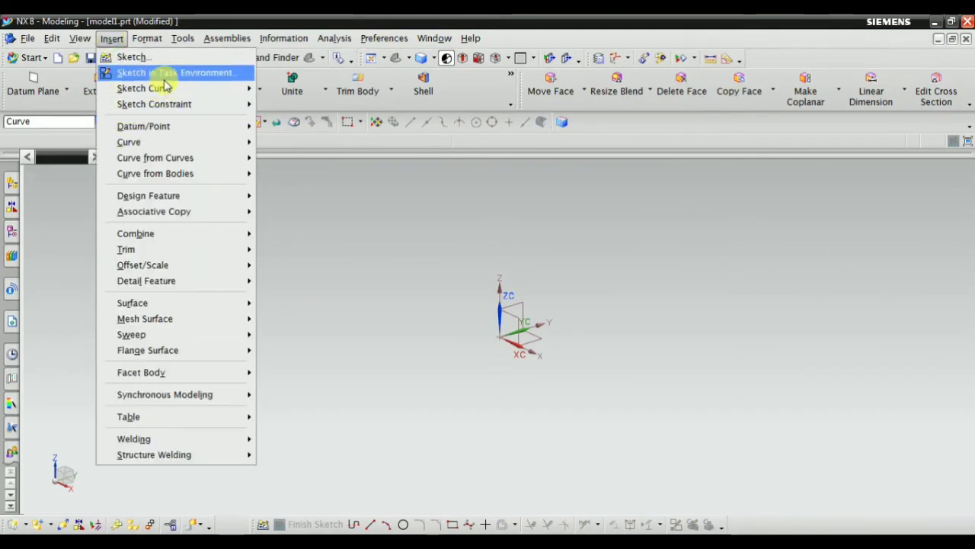
left_click(131, 70)
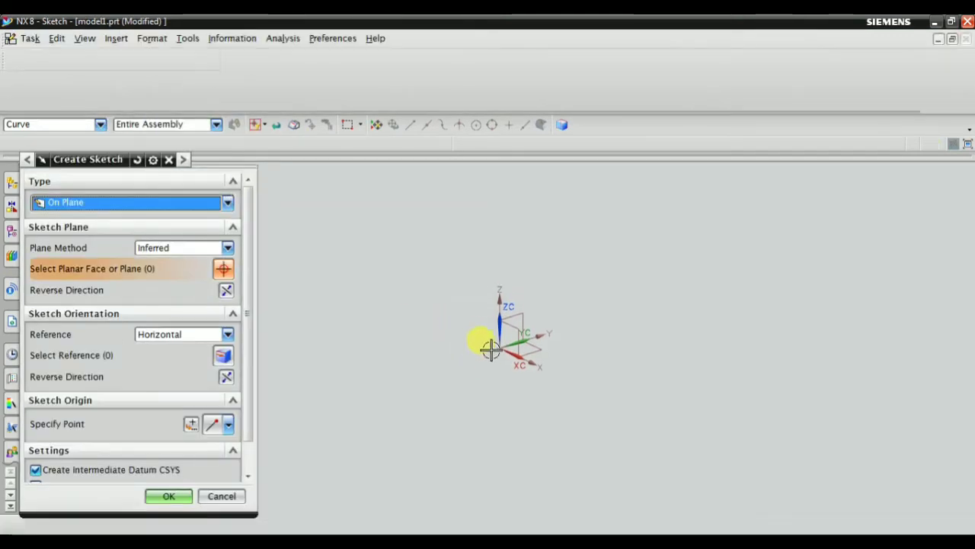
left_click(169, 511)
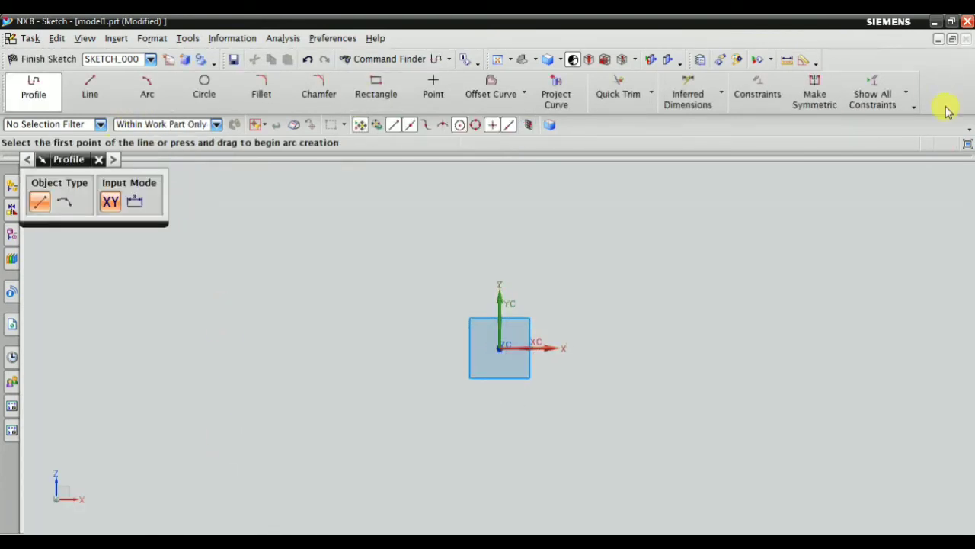
left_click(147, 83)
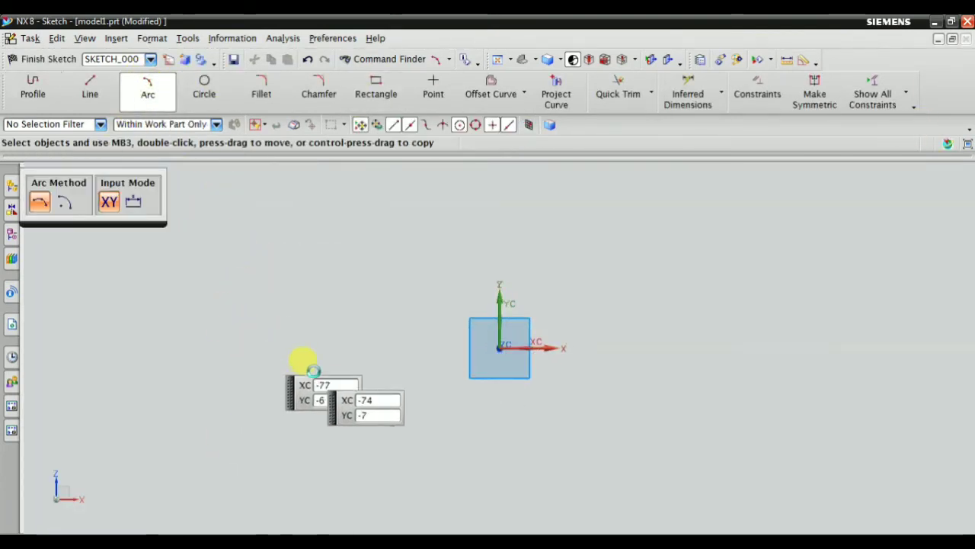
left_click(288, 359)
left_click(725, 360)
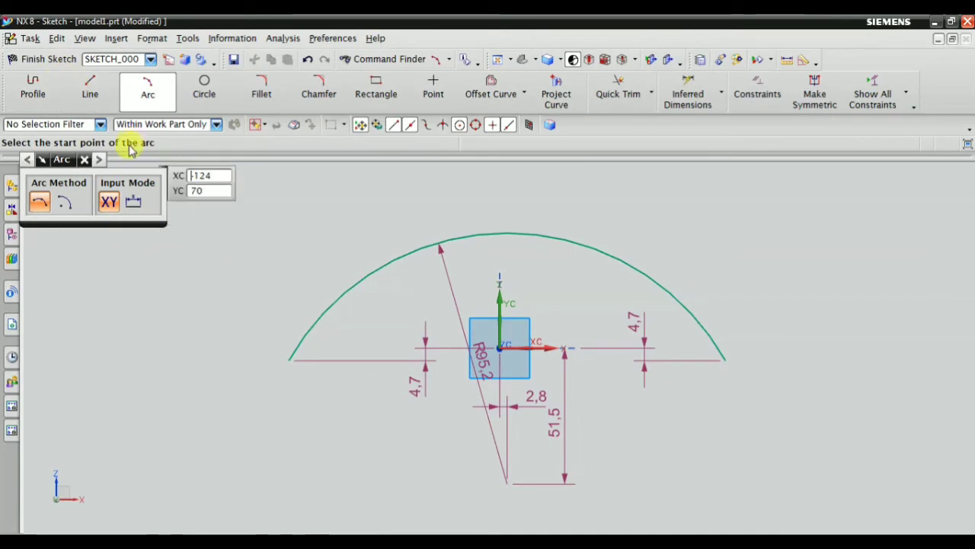
key("Escape")
left_click(47, 61)
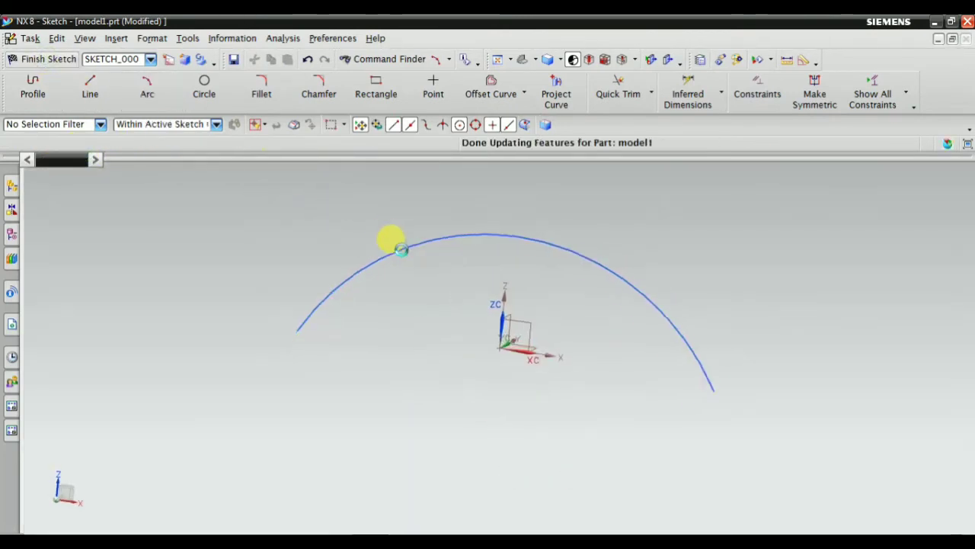
In a new sketch, draw an open three-line profile 60 high standing on the X axis.
left_click(110, 38)
left_click(126, 71)
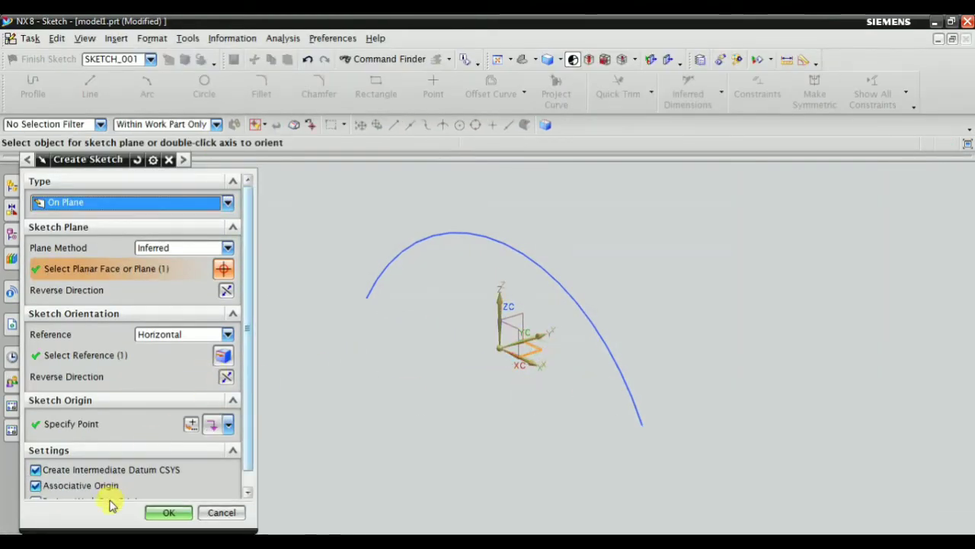
left_click(156, 515)
left_click(39, 88)
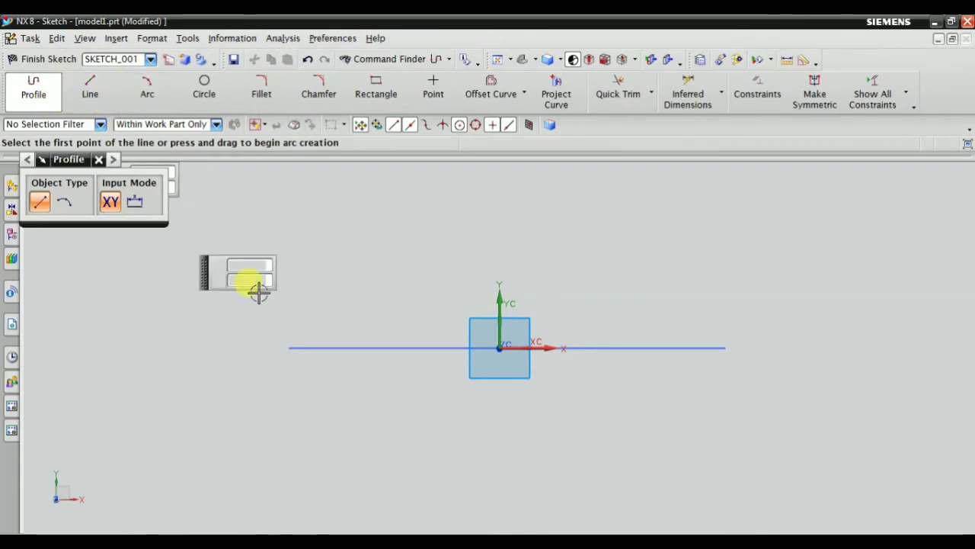
left_click(288, 348)
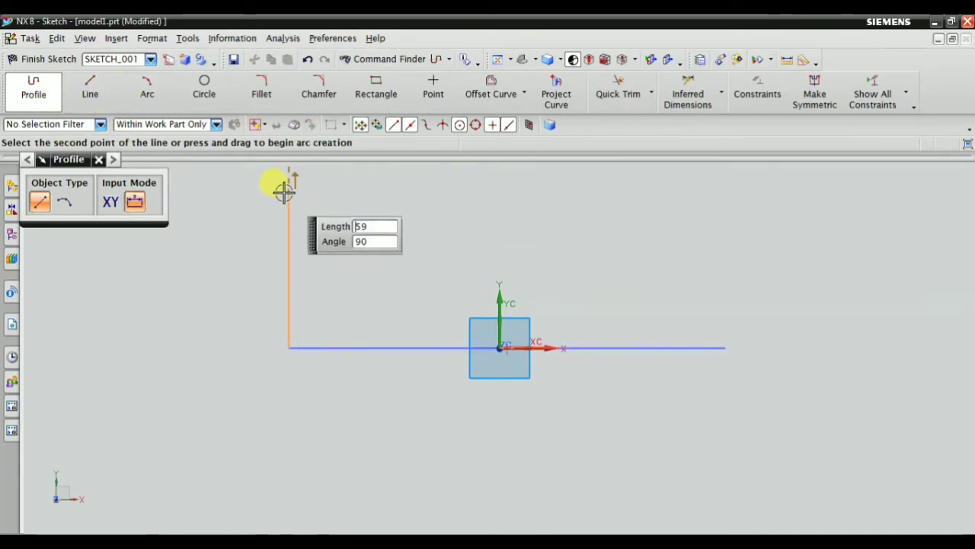
left_click(284, 190)
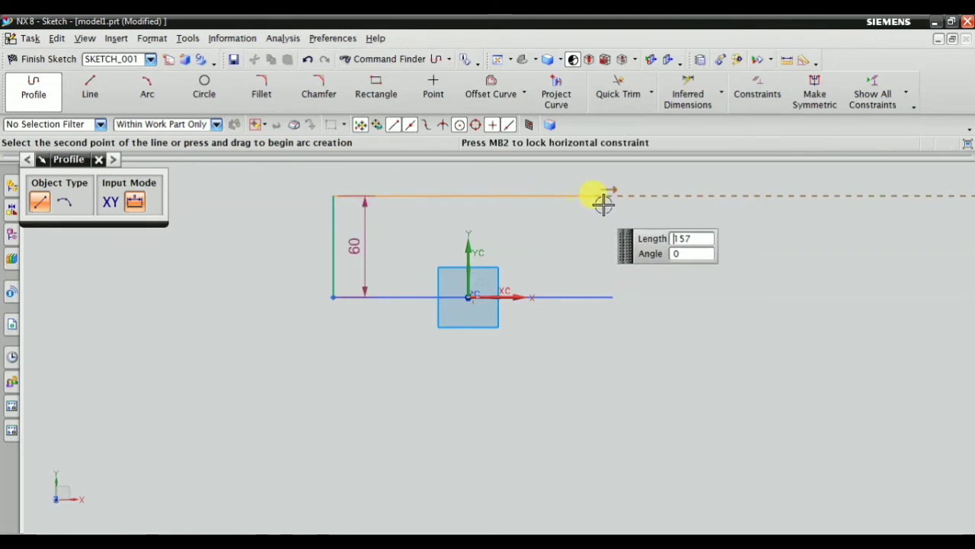
left_click(610, 197)
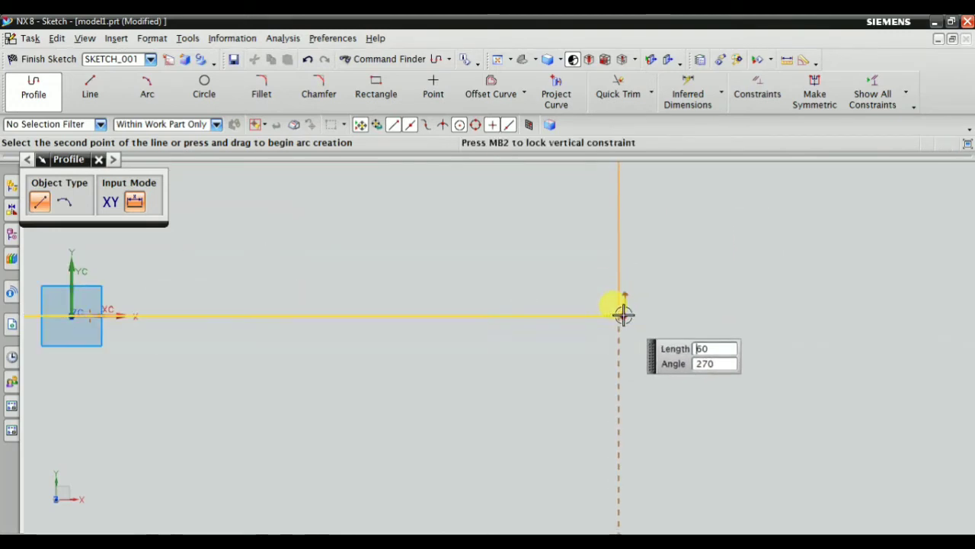
left_click(624, 314)
key("Escape")
left_click(30, 91)
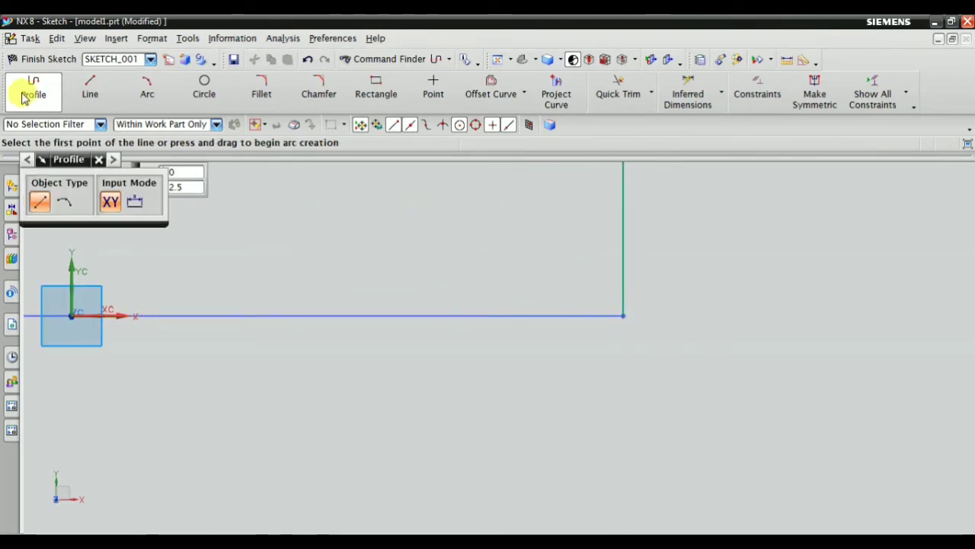
left_click(33, 88)
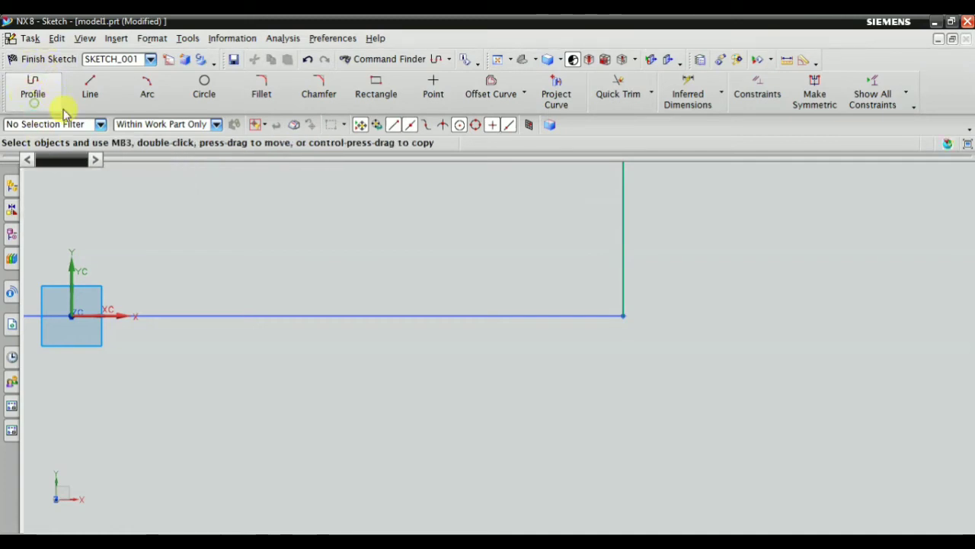
left_click(42, 58)
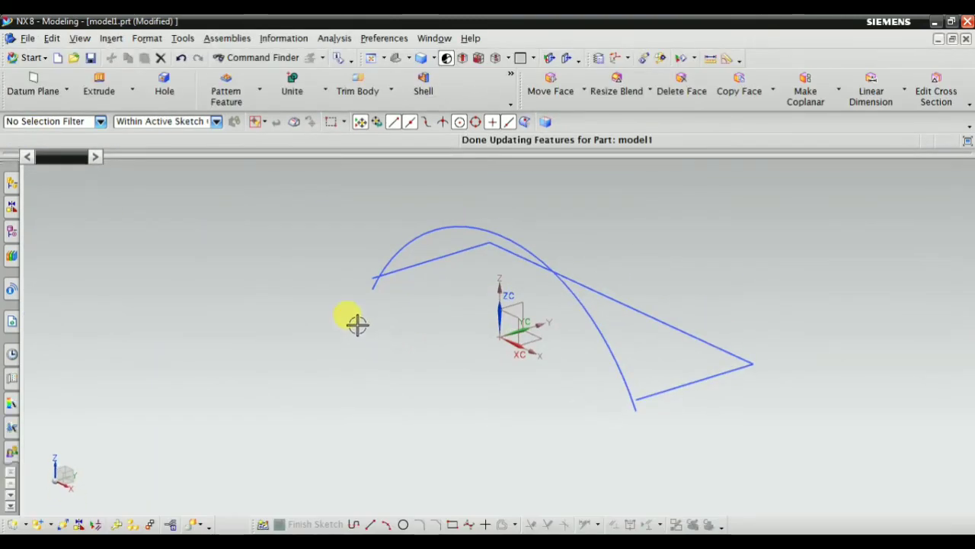
Start a Combined Projection with the arc as Curve 1 and the profile as Curve 2.
mouse_move(355, 322)
middle_mouse_down()
mouse_move(313, 336)
mouse_move(342, 315)
middle_mouse_up()
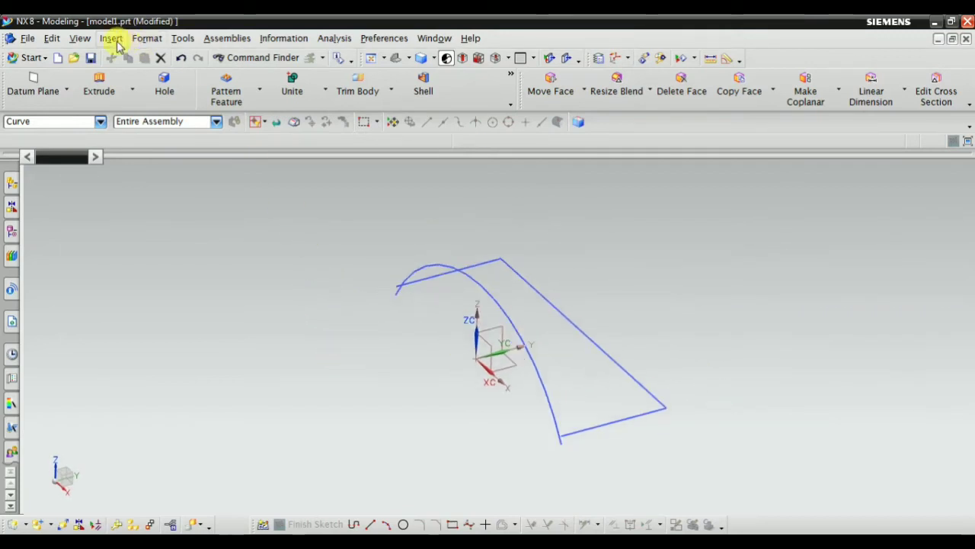
middle_click_drag(285, 226, 333, 264)
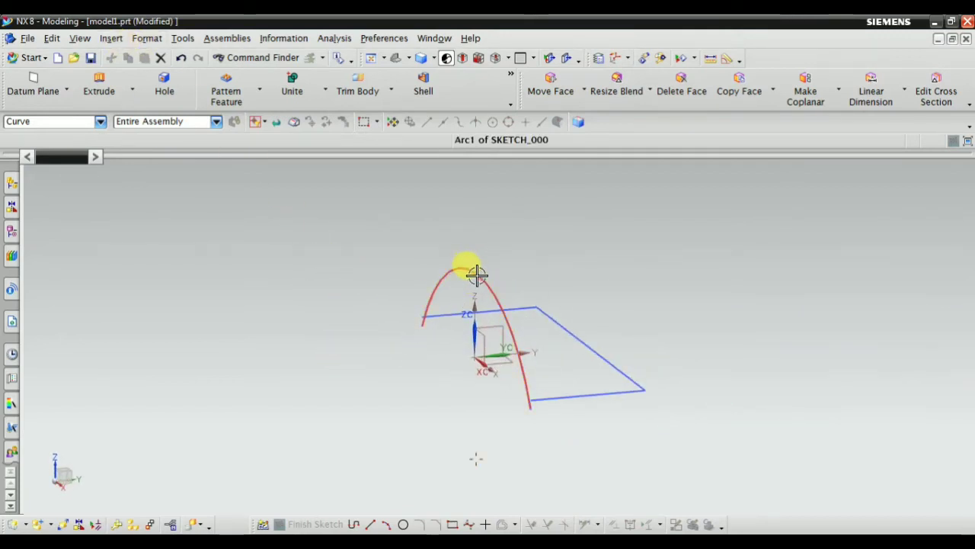
middle_click_drag(477, 274, 366, 273)
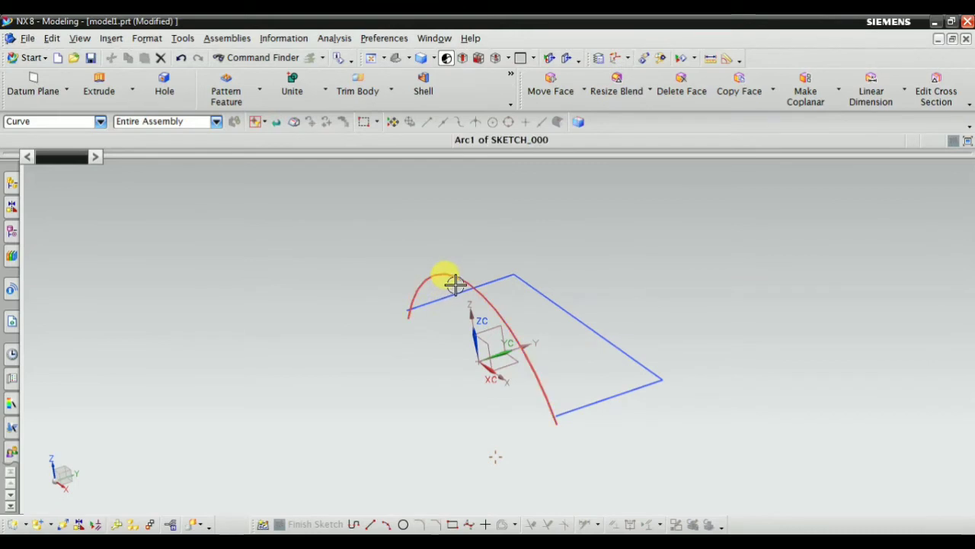
middle_click_drag(628, 392, 642, 385)
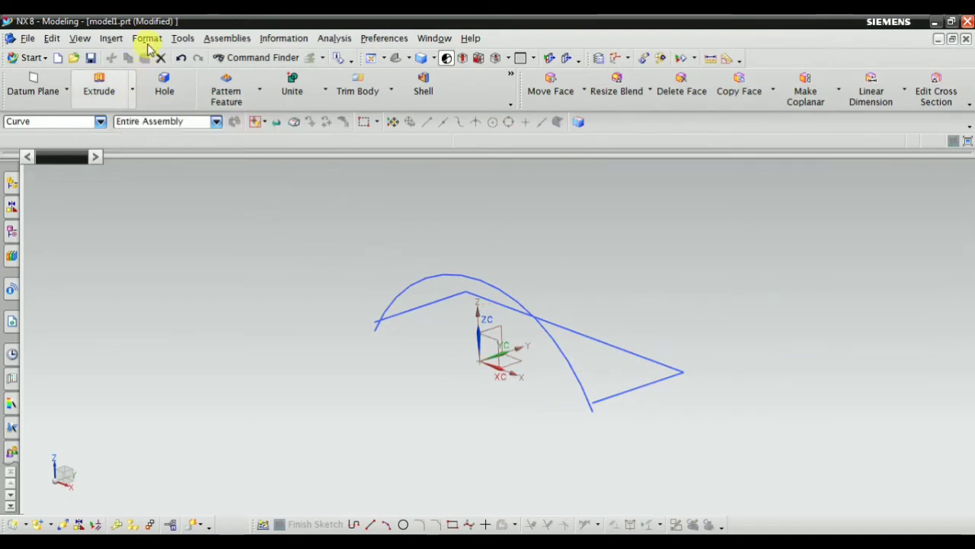
left_click(111, 38)
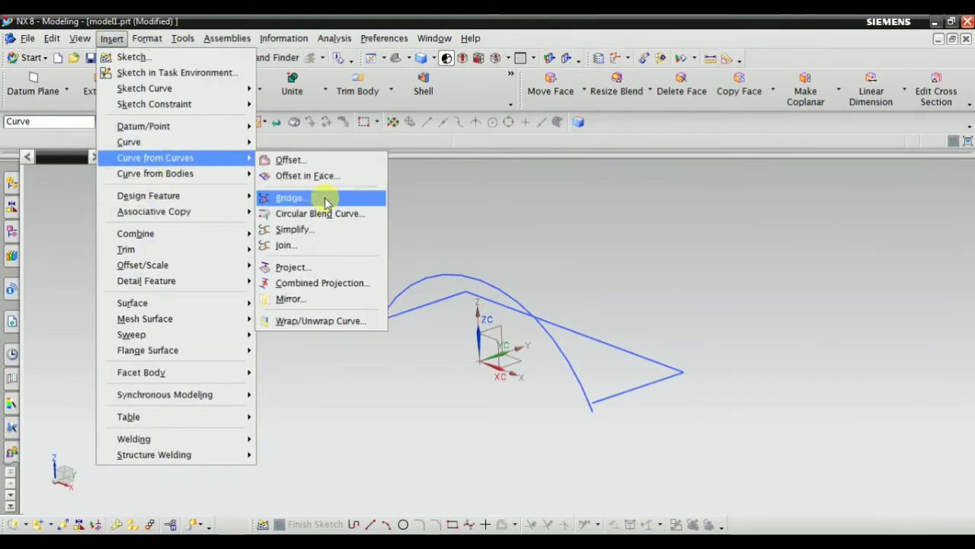
mouse_move(155, 158)
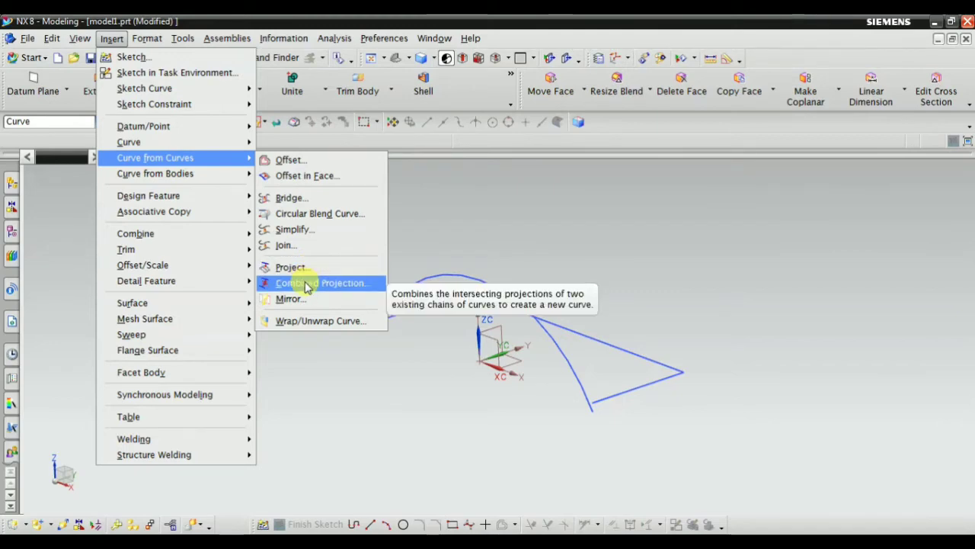
left_click(307, 284)
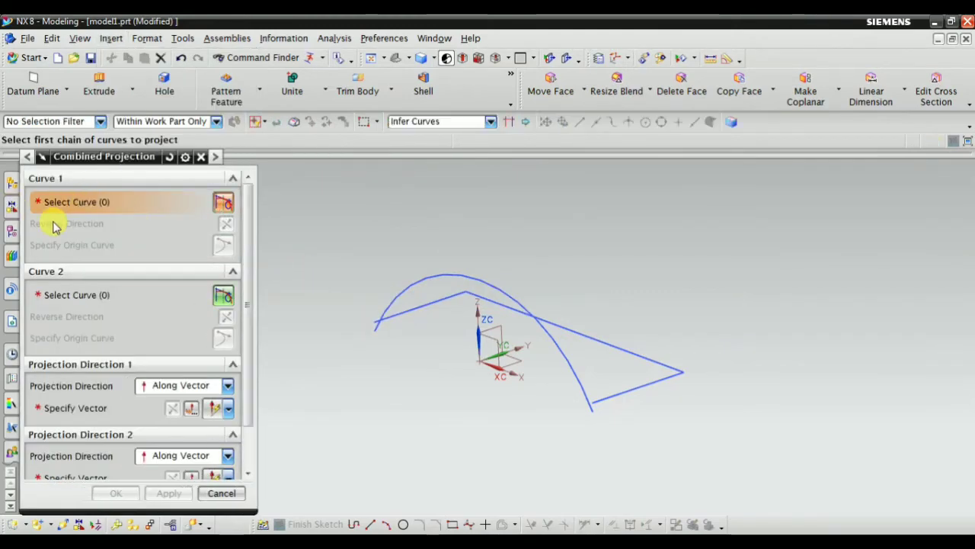
left_click(451, 276)
left_click(56, 294)
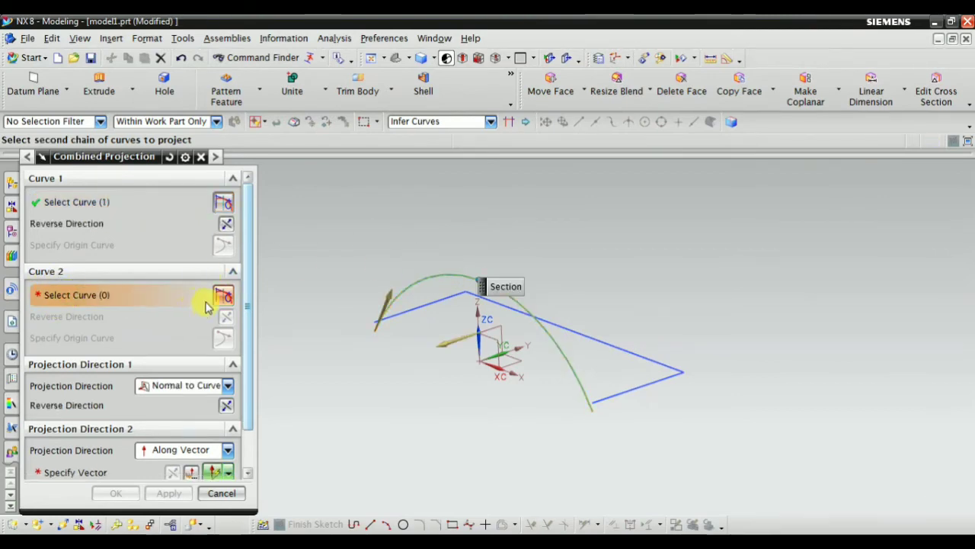
left_click(623, 394)
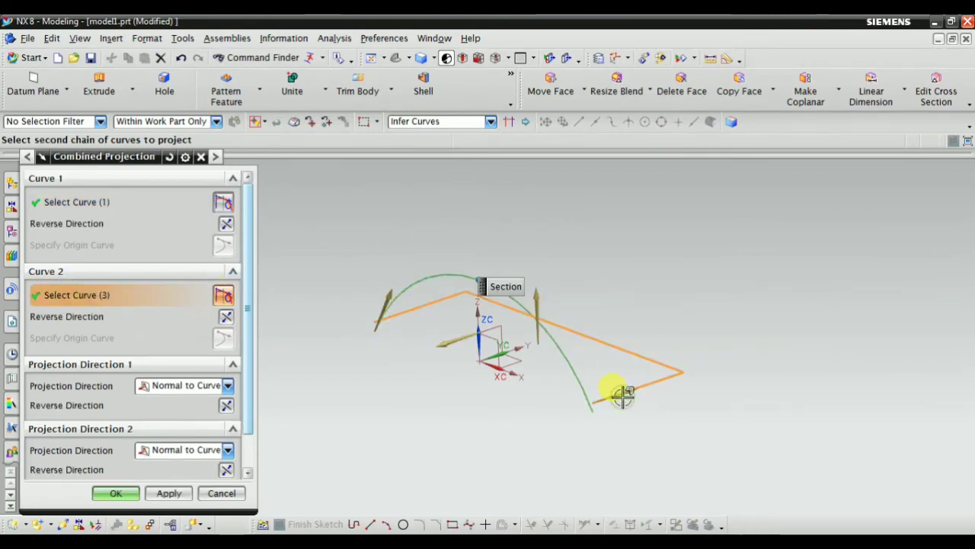
Preview the combined curve with Show Result and confirm it.
scroll(224, 412, "down", 2)
left_click(229, 472)
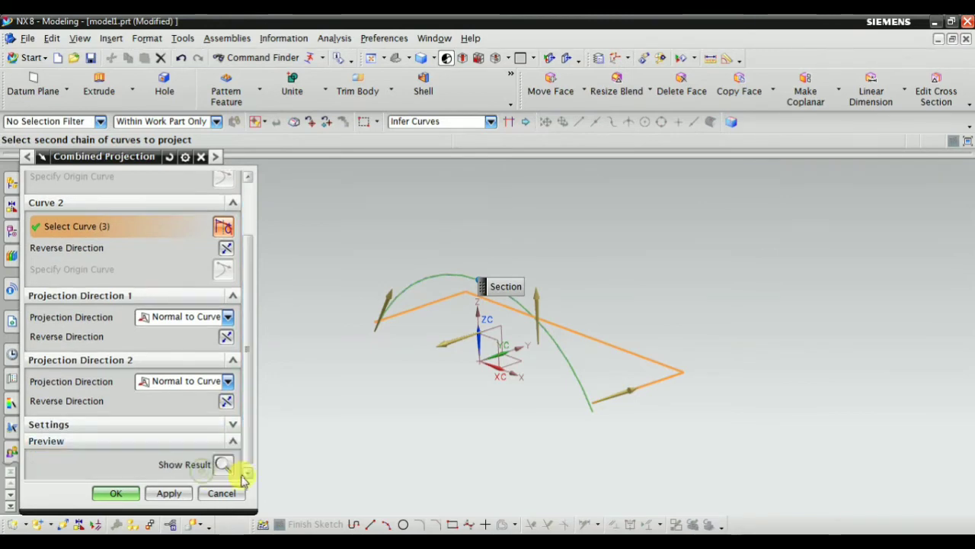
left_click(224, 464)
mouse_move(458, 422)
middle_mouse_down()
mouse_move(442, 405)
mouse_move(404, 444)
mouse_move(403, 404)
mouse_move(381, 409)
mouse_move(392, 401)
mouse_move(436, 415)
middle_mouse_up()
left_click(223, 464)
left_click(223, 463)
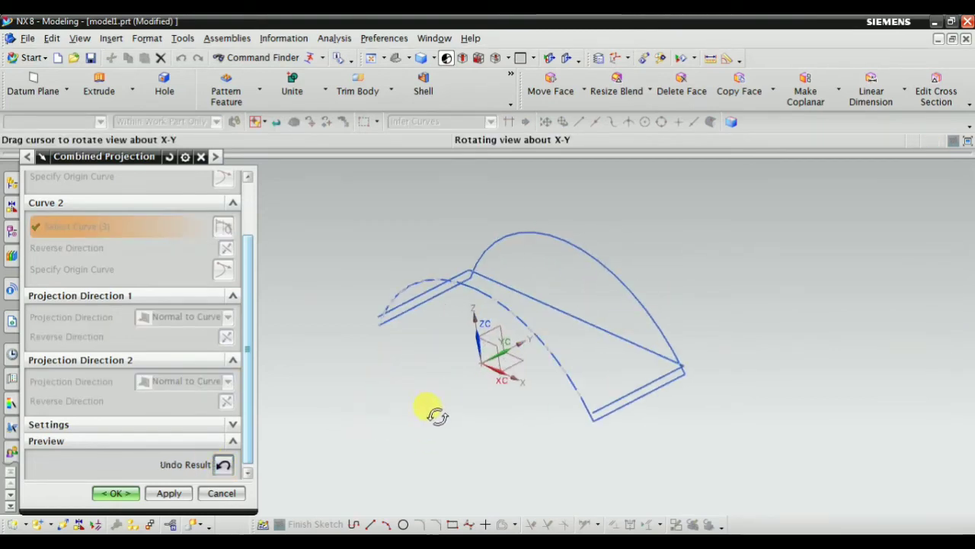
left_click(114, 494)
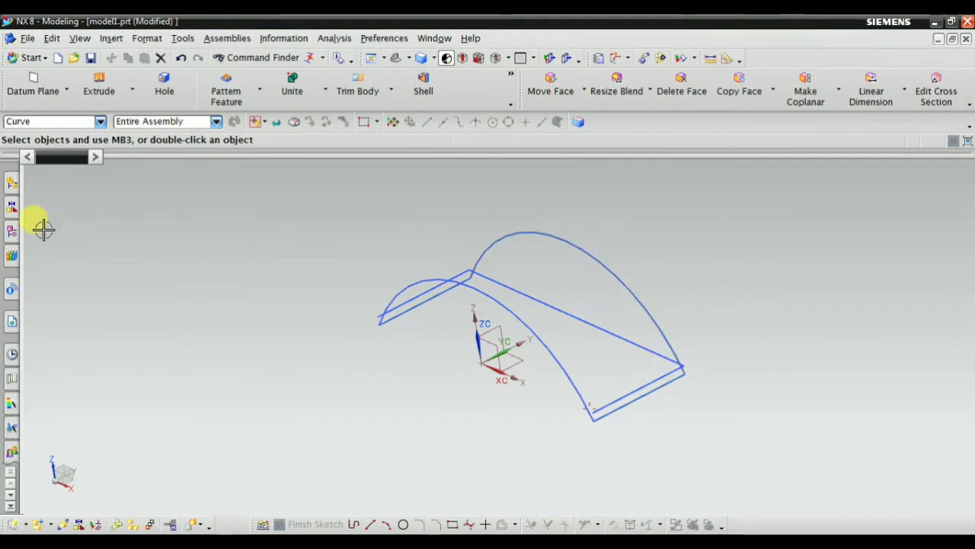
Inspect the combined curve, then reopen Sketch (2) in the full sketch environment.
left_click(12, 231)
left_click(96, 323)
mouse_move(370, 348)
middle_mouse_down()
mouse_move(353, 365)
mouse_move(370, 330)
mouse_move(374, 353)
mouse_move(385, 348)
middle_mouse_up()
left_click(280, 275)
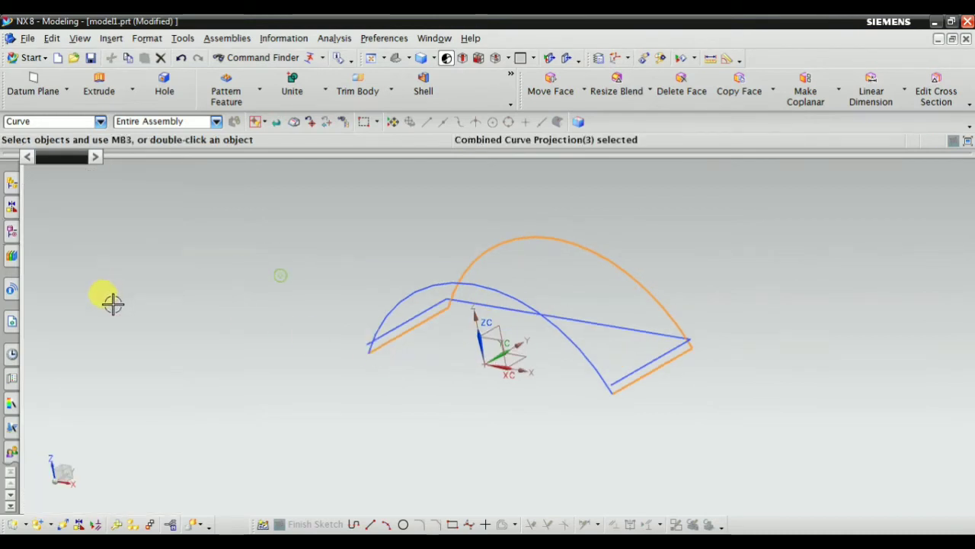
left_click(13, 233)
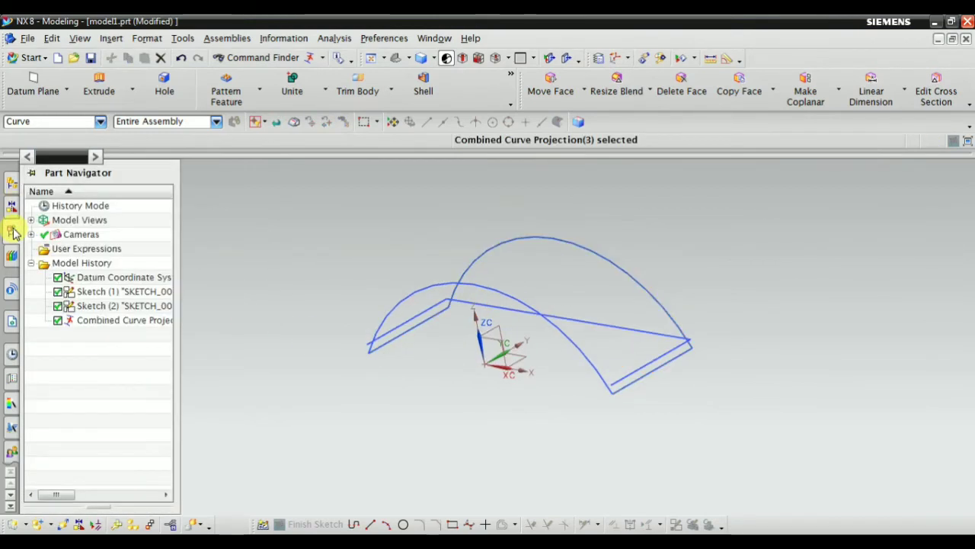
double_click(110, 307)
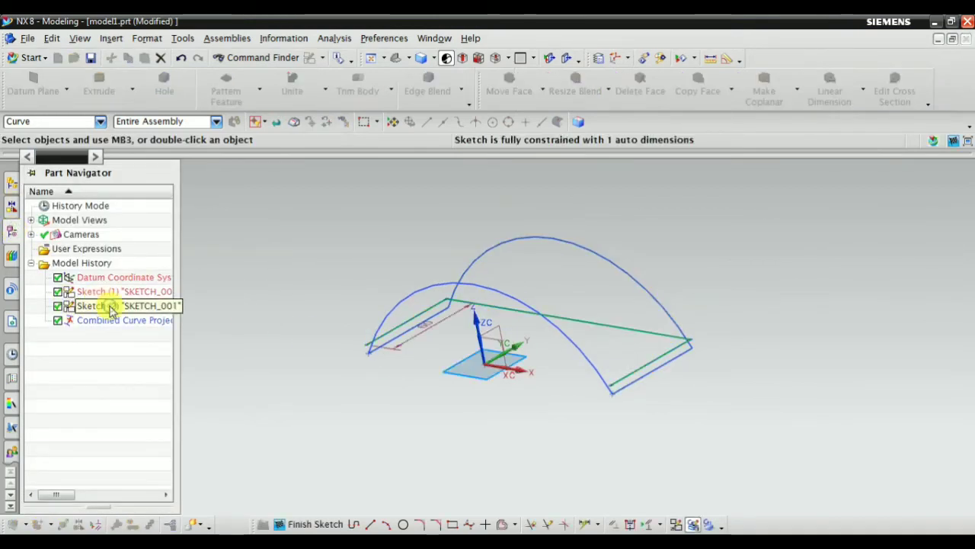
left_click(676, 524)
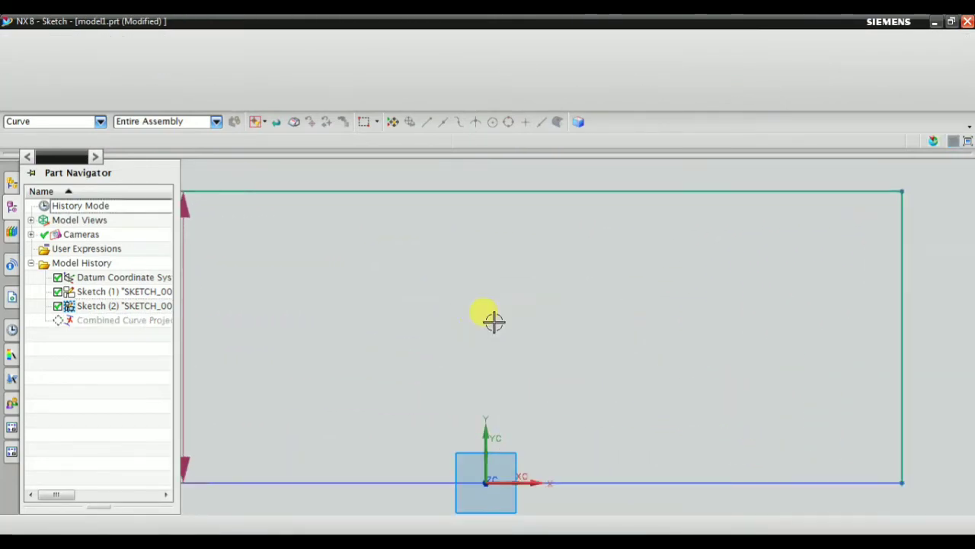
Move the 60 dimension aside and fillet the top-left corner at R36.6.
left_click_drag(398, 333, 234, 311)
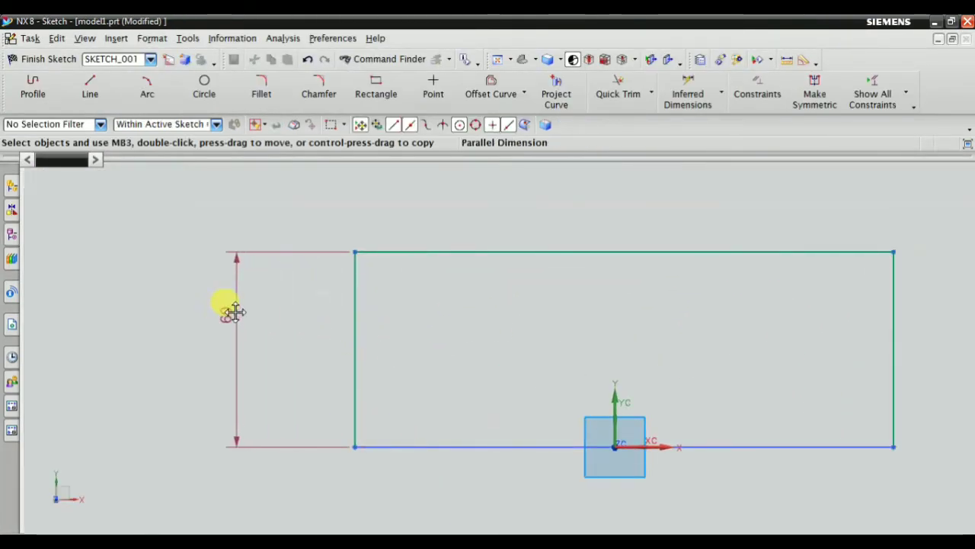
left_click(259, 85)
left_click(353, 312)
left_click(443, 251)
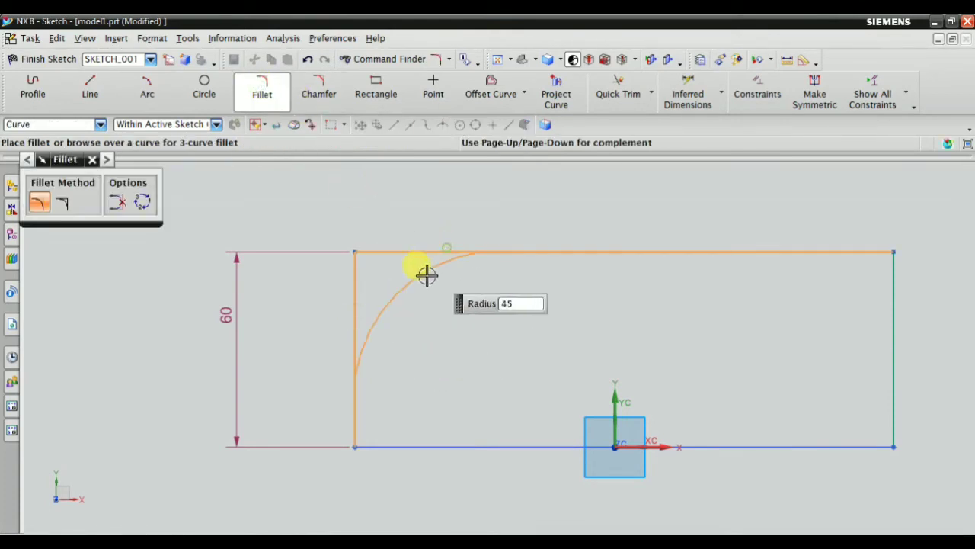
left_click(390, 284)
scroll(463, 300, "down", 2)
scroll(729, 272, "up", 2)
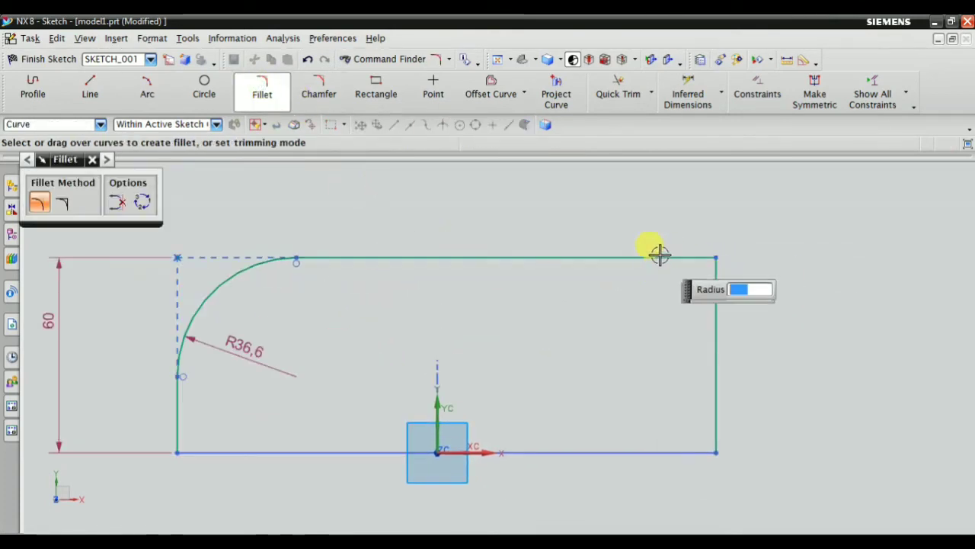
Fillet the top-right corner at R46, finish the sketch, and inspect the updated curve.
left_click(712, 310)
left_click(670, 298)
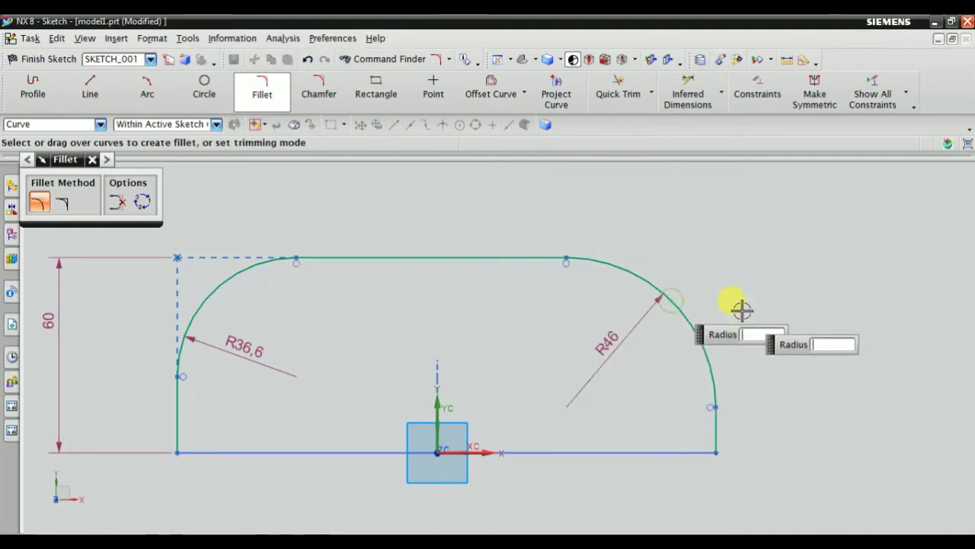
key("Escape")
left_click(42, 59)
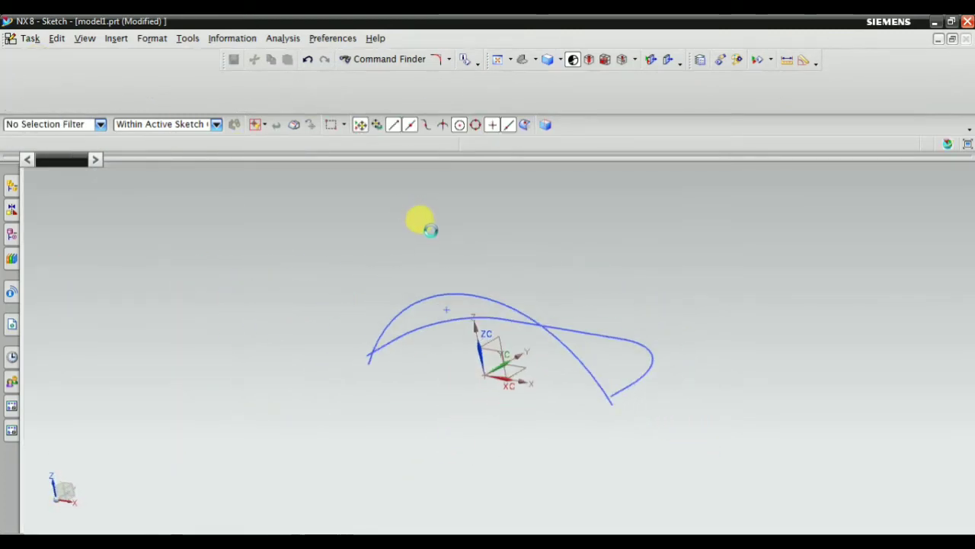
mouse_move(431, 239)
middle_mouse_down()
mouse_move(381, 259)
mouse_move(374, 287)
mouse_move(388, 253)
mouse_move(161, 245)
middle_mouse_up()
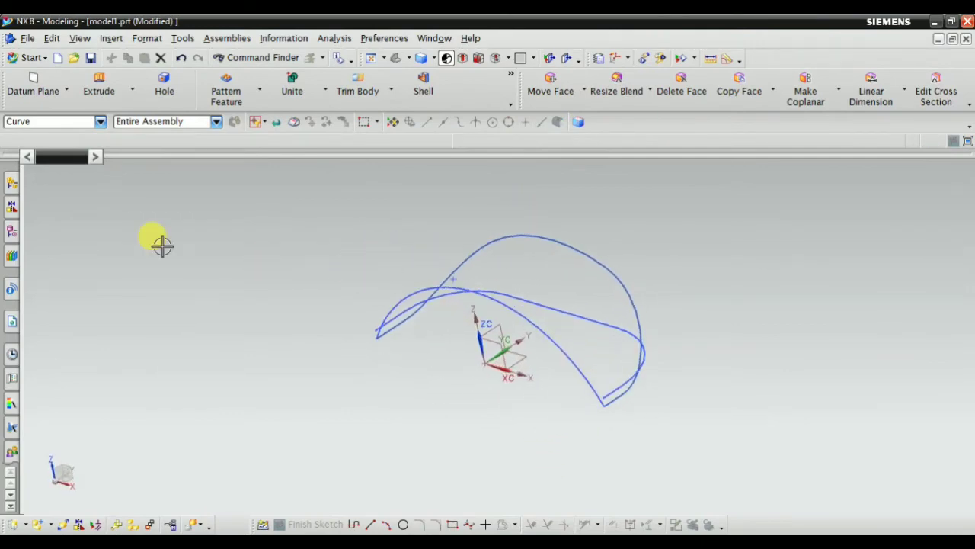
left_click(15, 234)
left_click(95, 323)
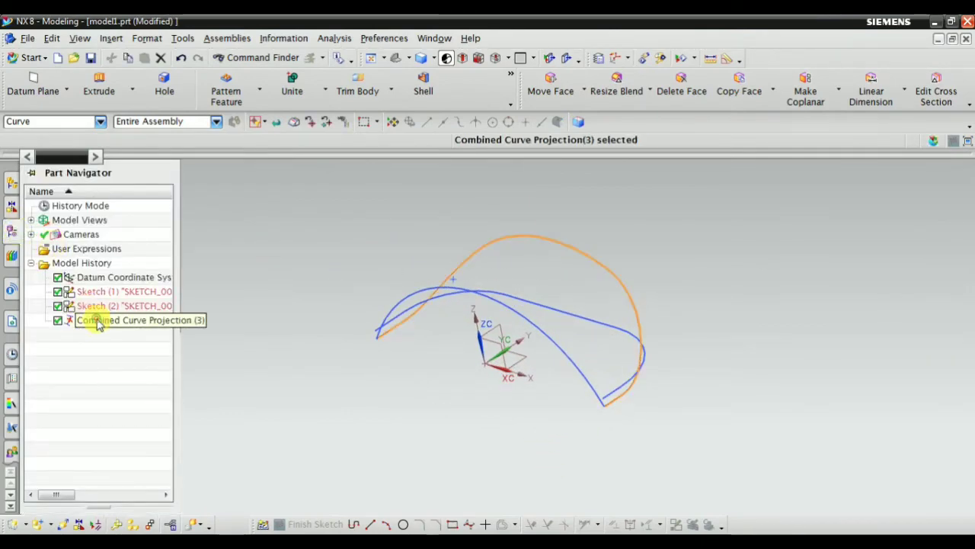
right_click(96, 324)
left_click(125, 21)
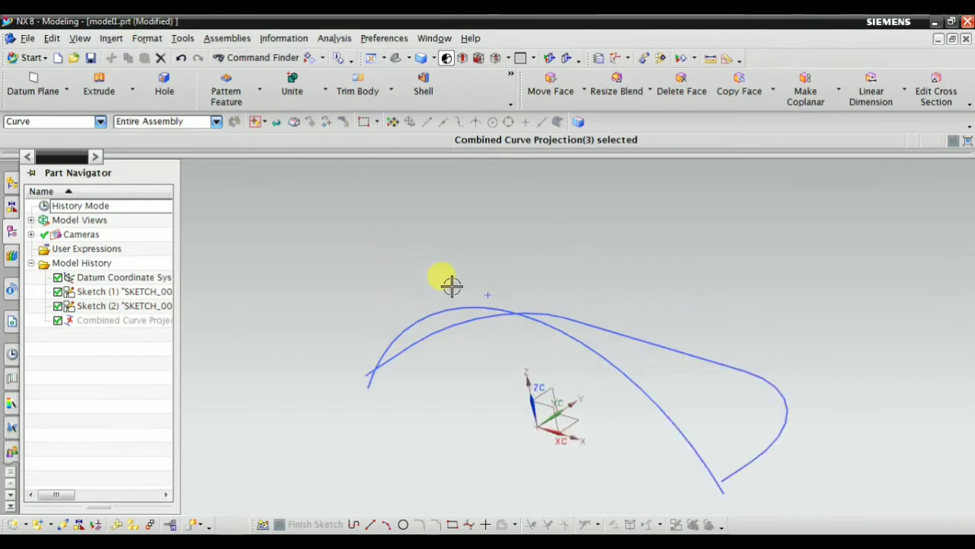
mouse_move(448, 283)
middle_mouse_down()
mouse_move(414, 312)
mouse_move(432, 279)
mouse_move(461, 275)
middle_mouse_up()
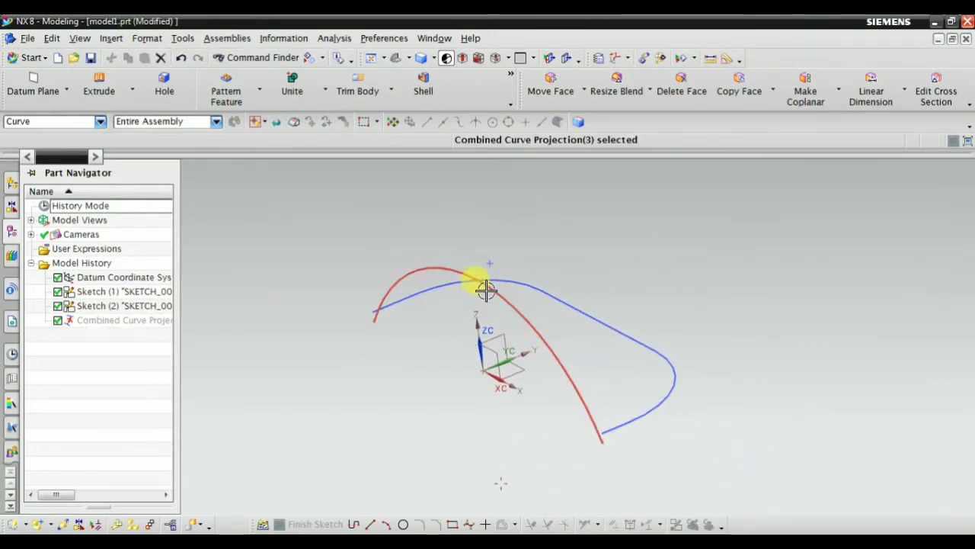
mouse_move(579, 315)
middle_mouse_down()
mouse_move(540, 322)
mouse_move(610, 292)
middle_mouse_up()
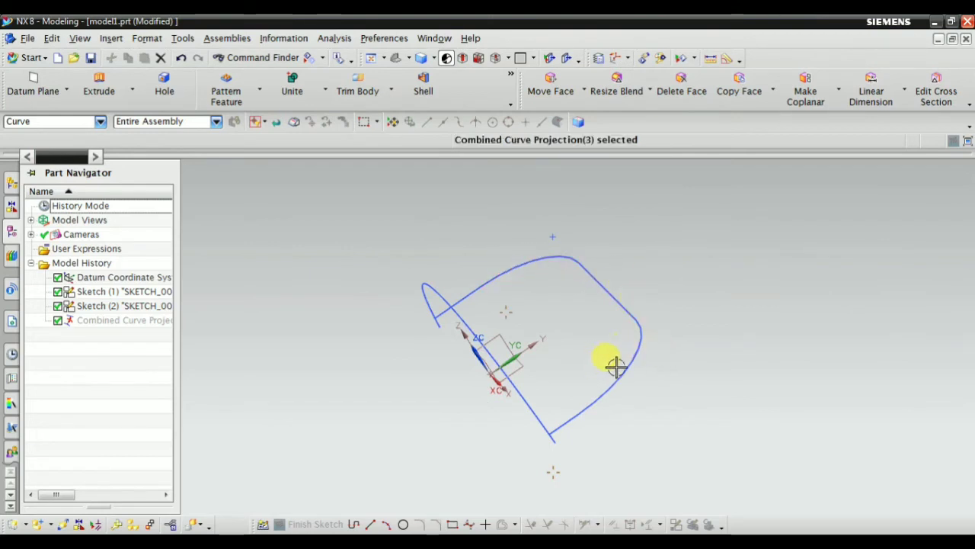
mouse_move(616, 366)
middle_mouse_down()
mouse_move(653, 343)
mouse_move(668, 370)
mouse_move(686, 365)
middle_mouse_up()
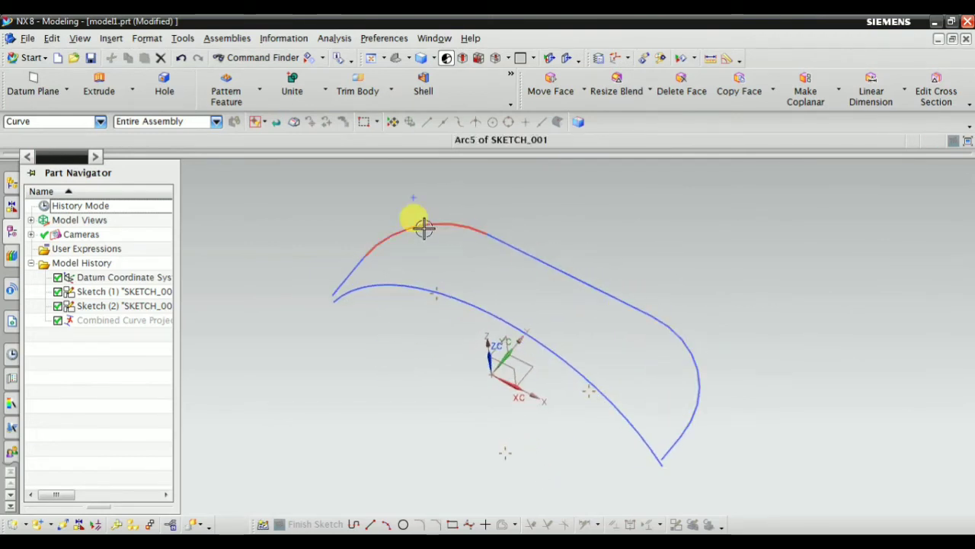
middle_click_drag(546, 288, 516, 267)
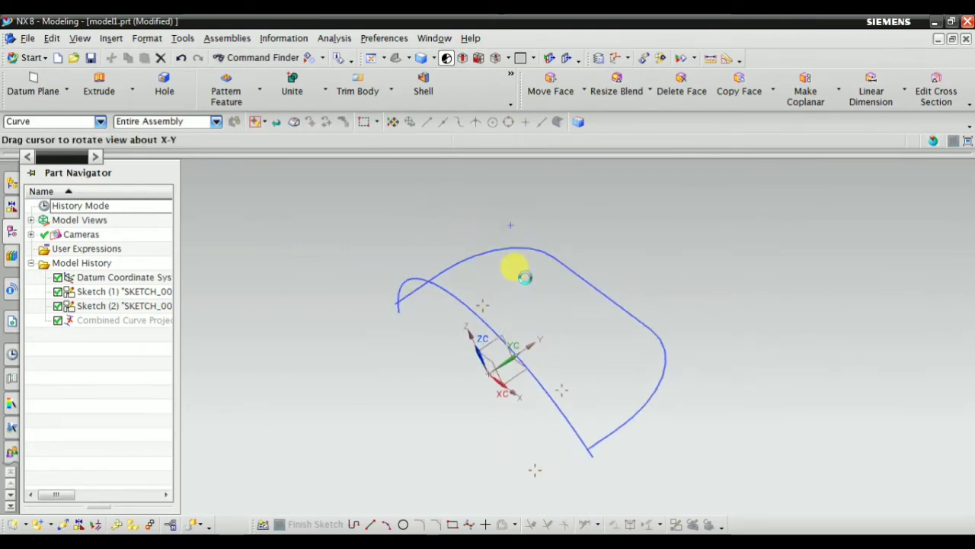
right_click(127, 323)
left_click(166, 27)
mouse_move(467, 229)
middle_mouse_down()
mouse_move(496, 257)
mouse_move(412, 311)
mouse_move(446, 272)
mouse_move(511, 261)
mouse_move(509, 302)
mouse_move(518, 272)
mouse_move(525, 279)
mouse_move(446, 298)
mouse_move(480, 292)
middle_mouse_up()
mouse_move(557, 328)
middle_mouse_down()
mouse_move(584, 348)
mouse_move(572, 348)
mouse_move(595, 305)
mouse_move(565, 326)
mouse_move(570, 311)
middle_mouse_up()
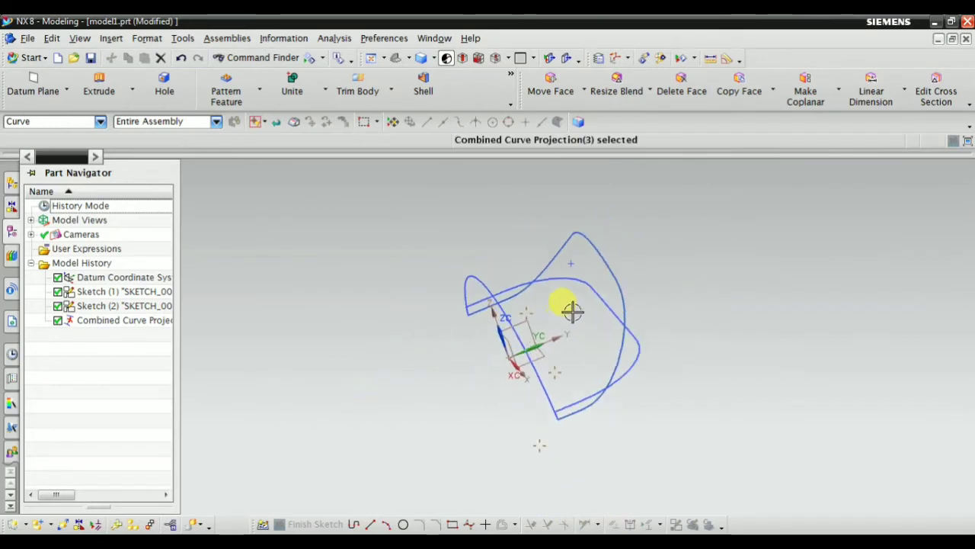
scroll(570, 311, "down", 2)
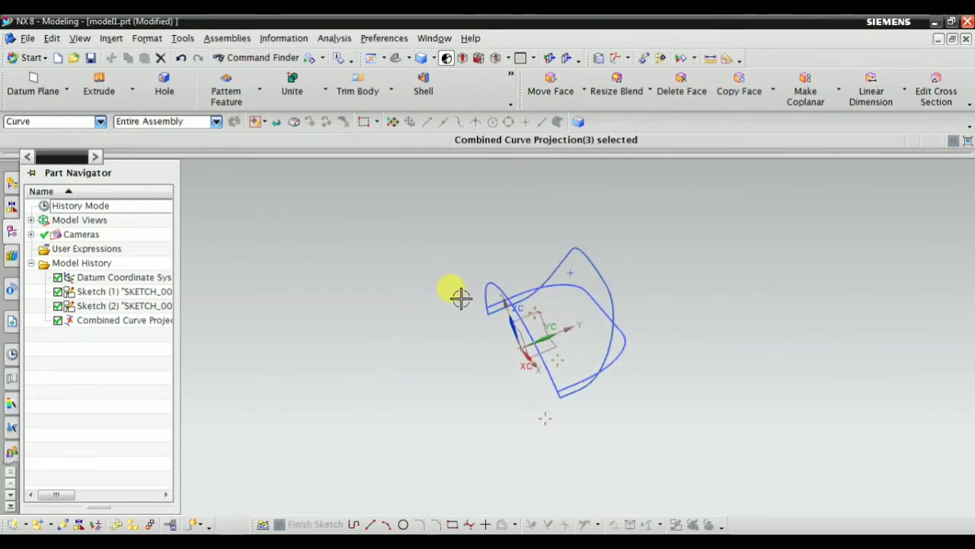
left_click(149, 307)
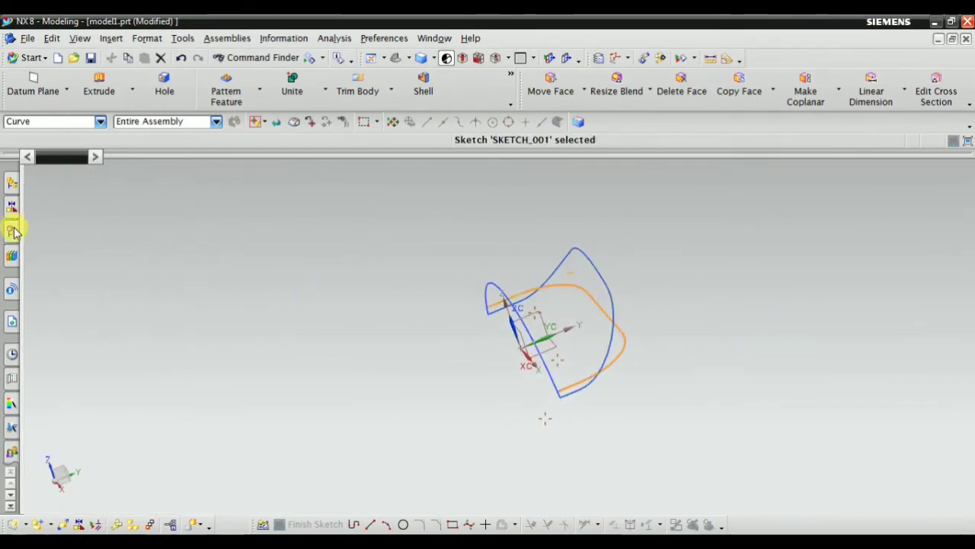
left_click(13, 232)
left_click(115, 333)
Start Mirror Curve and set the curve selection rule to Tangent Curves.
left_click(116, 39)
mouse_move(155, 158)
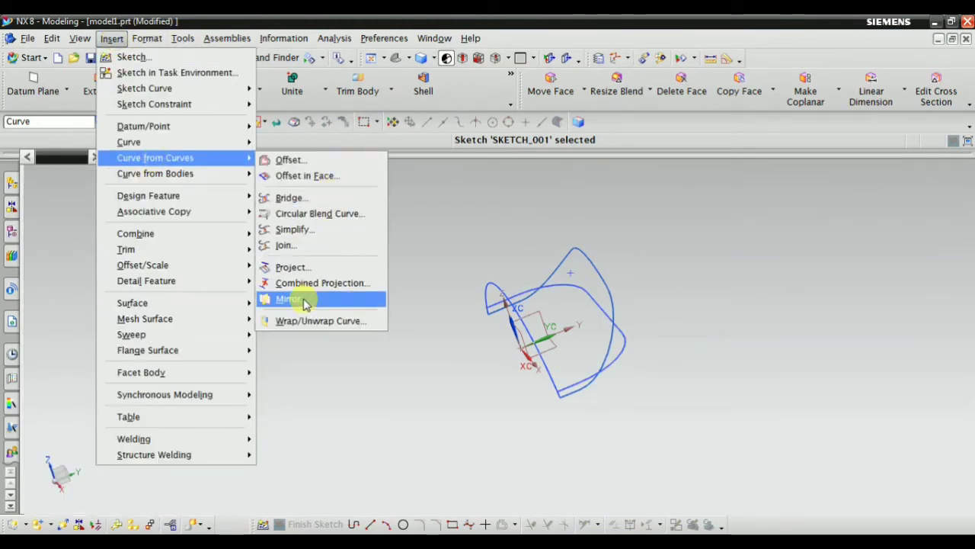
left_click(303, 298)
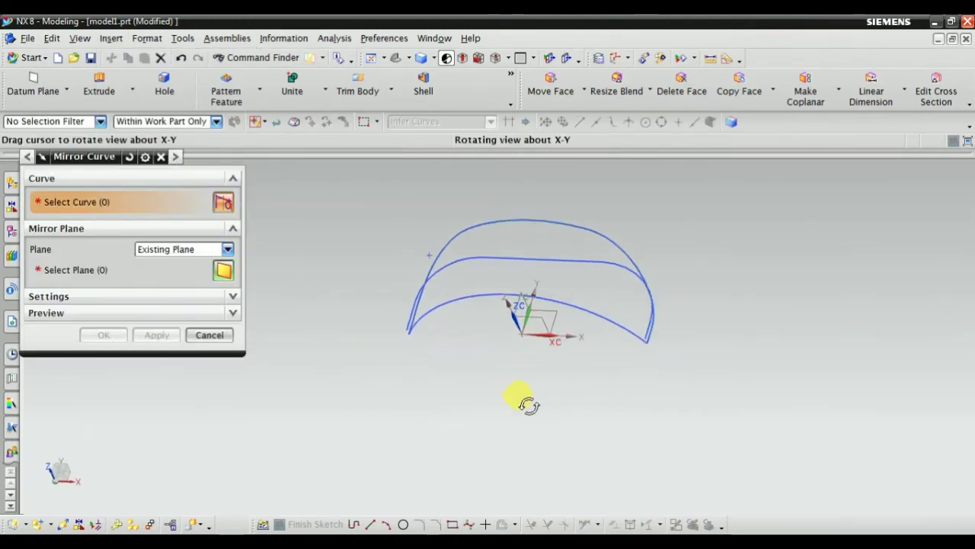
mouse_move(351, 355)
middle_mouse_down()
mouse_move(518, 386)
mouse_move(452, 276)
middle_mouse_up()
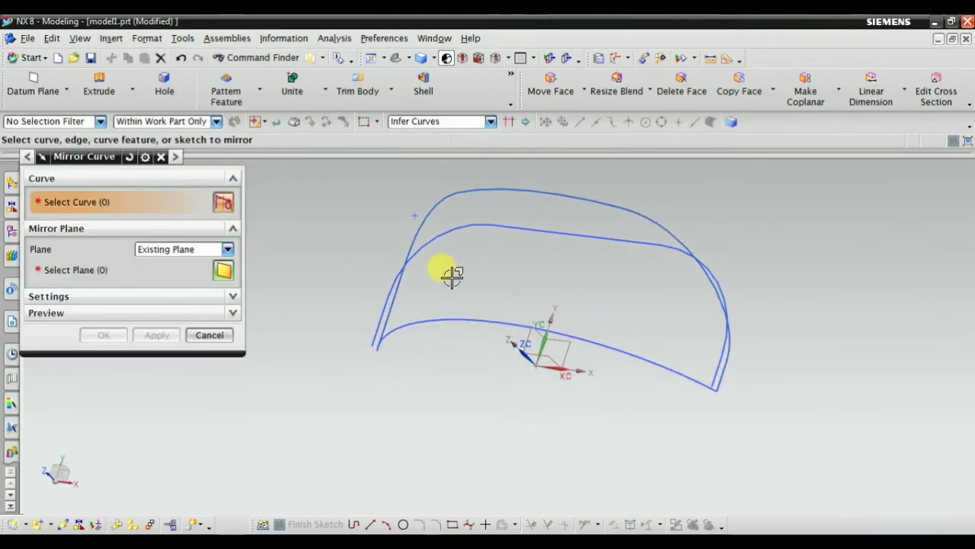
middle_click_drag(376, 375, 381, 334)
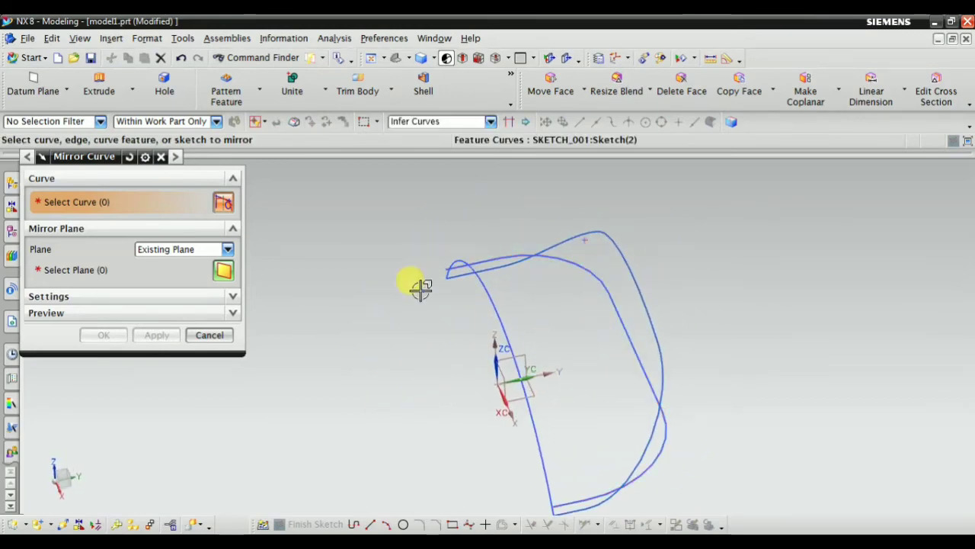
mouse_move(345, 413)
middle_mouse_down()
mouse_move(429, 403)
mouse_move(467, 343)
mouse_move(482, 383)
middle_mouse_up()
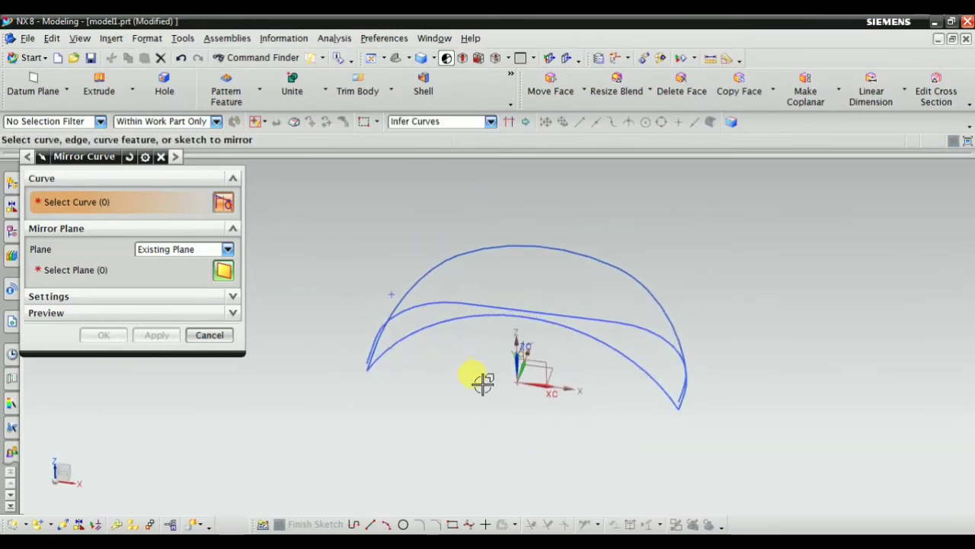
mouse_move(405, 361)
middle_mouse_down()
mouse_move(361, 304)
mouse_move(379, 290)
middle_mouse_up()
left_click(424, 124)
left_click(428, 157)
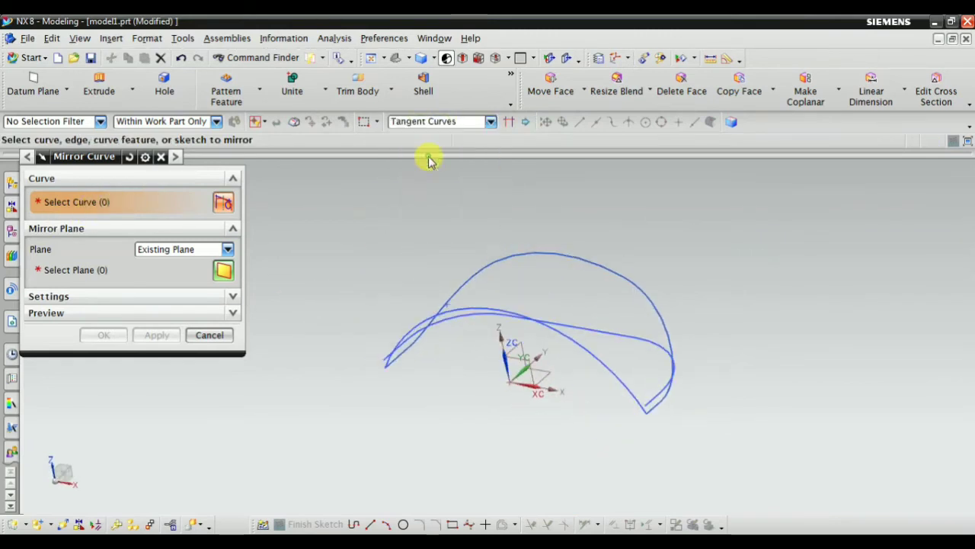
mouse_move(476, 380)
middle_mouse_down()
mouse_move(414, 381)
mouse_move(388, 398)
mouse_move(412, 385)
middle_mouse_up()
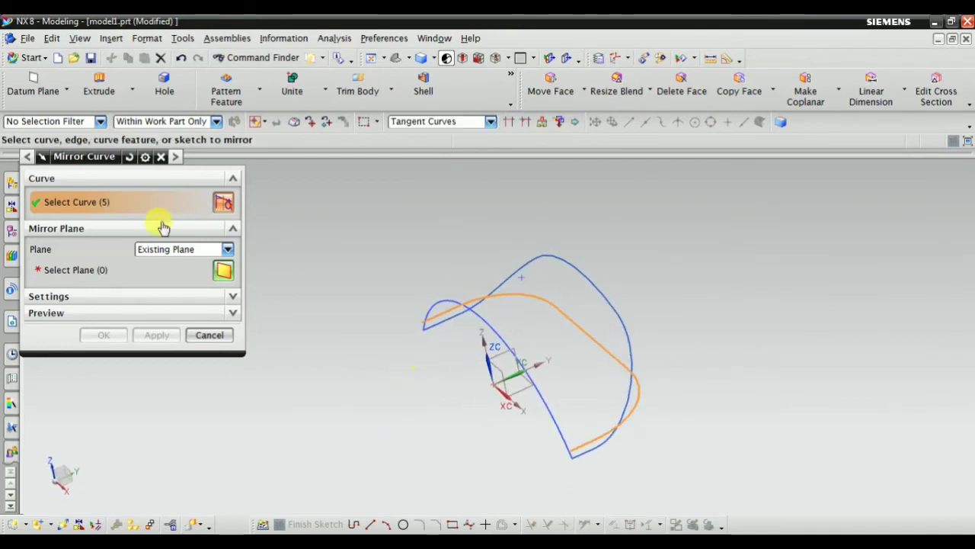
Select the wrapped curves and the datum plane, preview the mirror, then undo the preview.
left_click(126, 270)
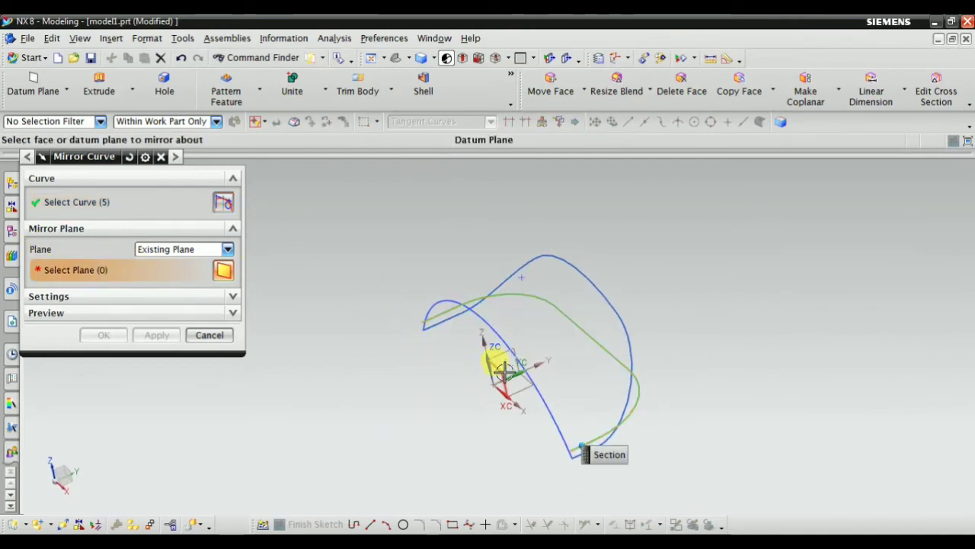
left_click(126, 313)
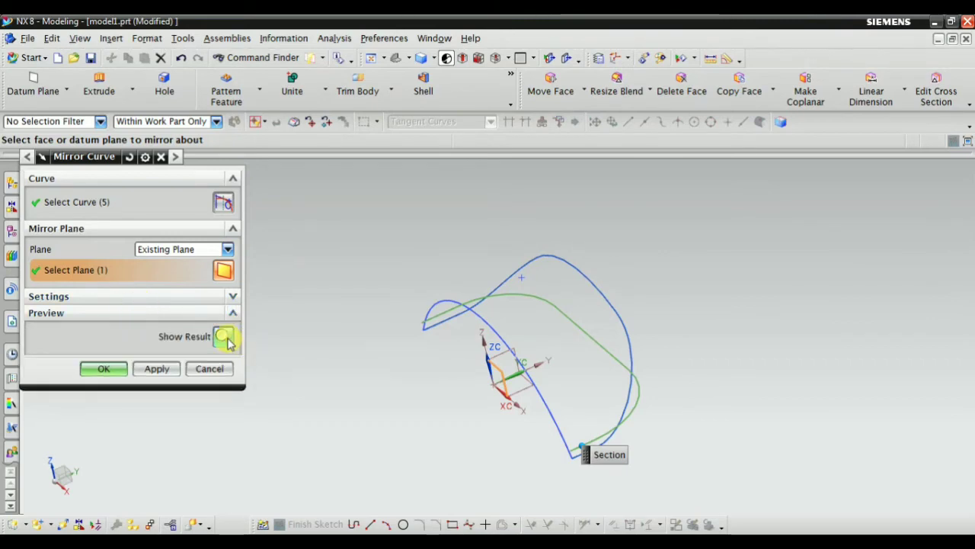
left_click(226, 336)
mouse_move(381, 391)
middle_mouse_down()
mouse_move(398, 329)
mouse_move(459, 389)
mouse_move(413, 373)
mouse_move(443, 359)
middle_mouse_up()
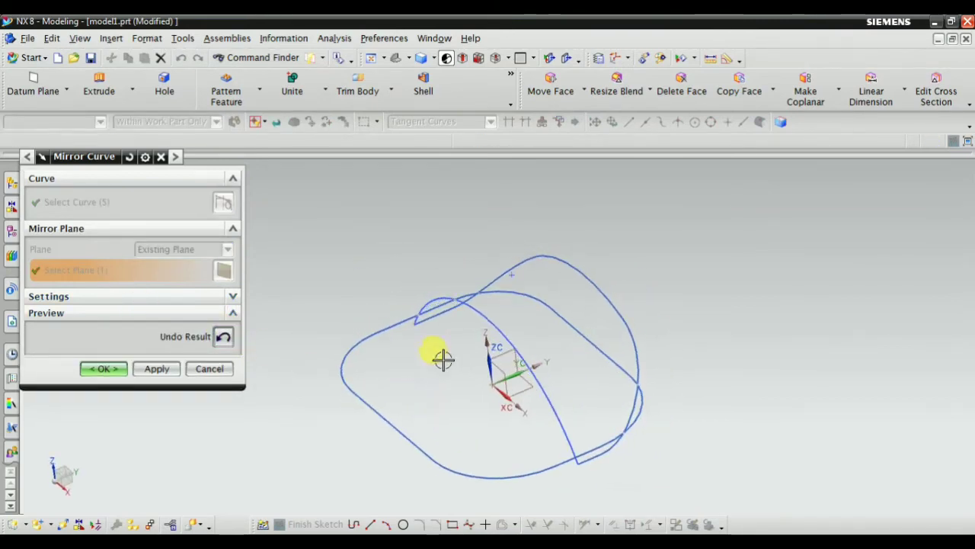
left_click(224, 336)
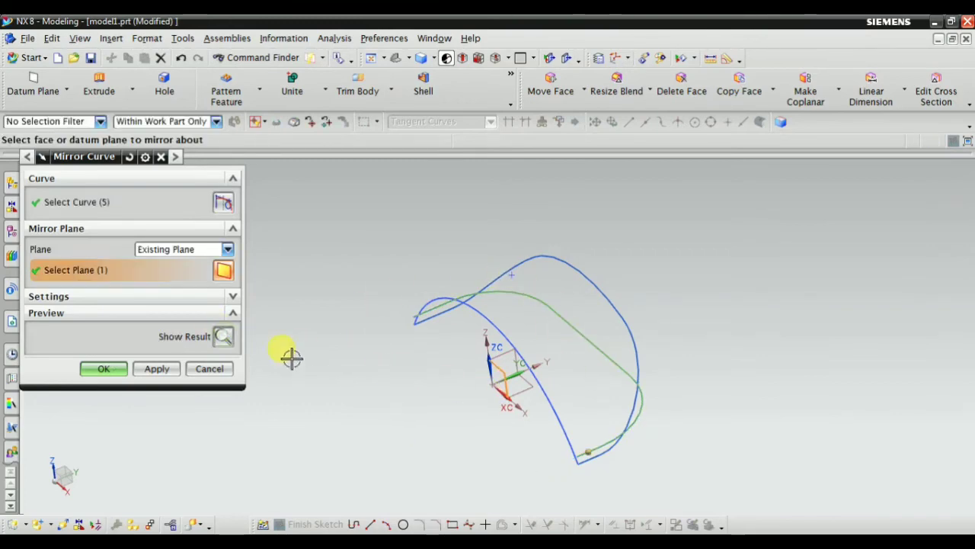
Clear the curve selection and reselect the tangent chain of projected curves.
left_click(146, 202)
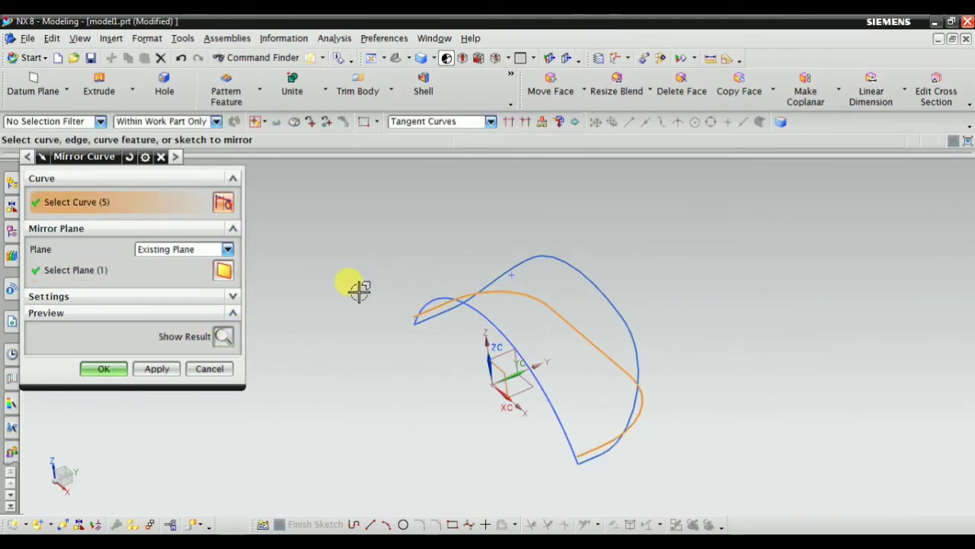
left_click(577, 326, "shift")
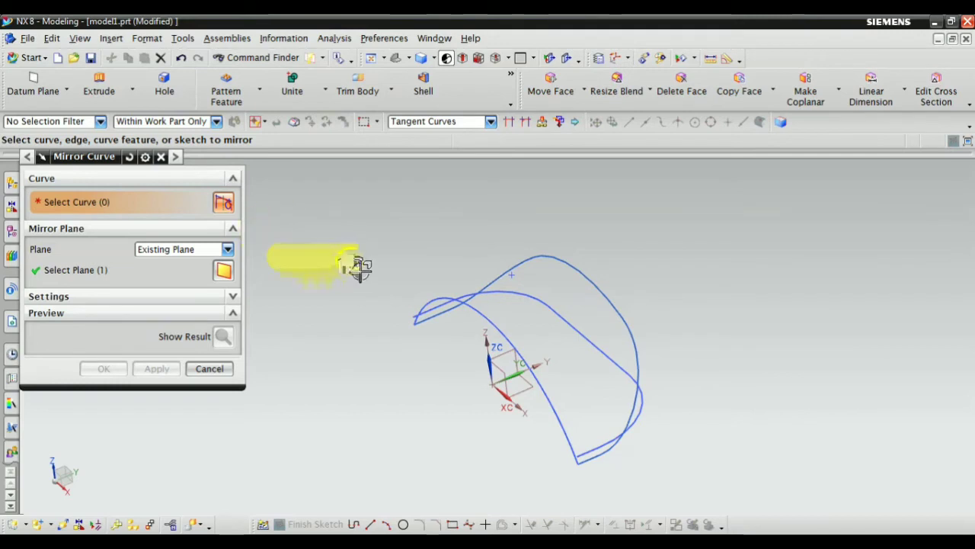
mouse_move(409, 311)
middle_mouse_down()
mouse_move(381, 269)
mouse_move(398, 266)
mouse_move(381, 279)
middle_mouse_up()
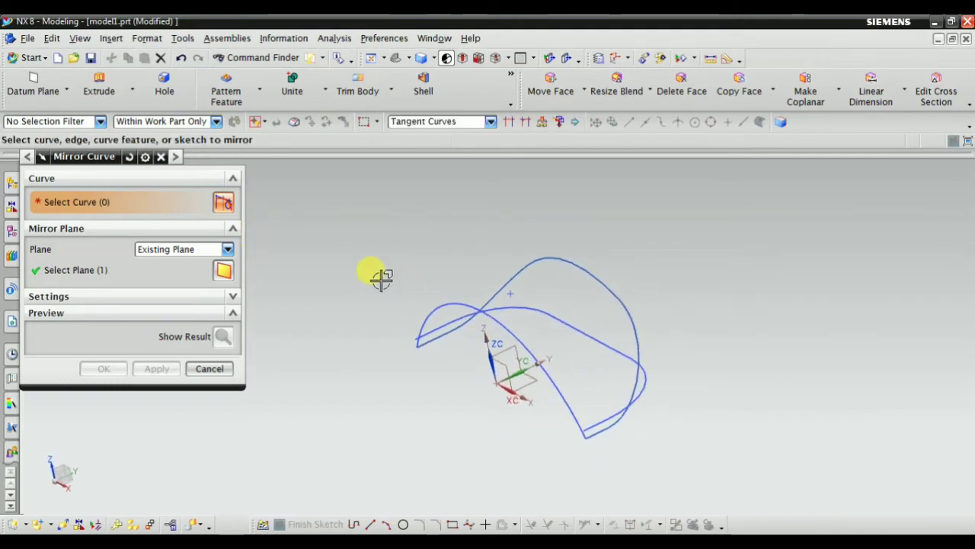
left_click(448, 123)
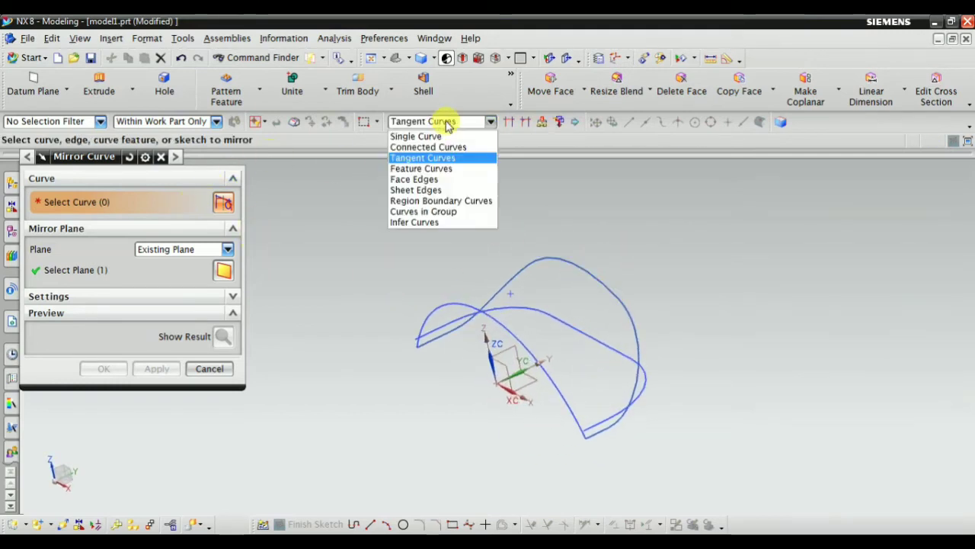
left_click(663, 214)
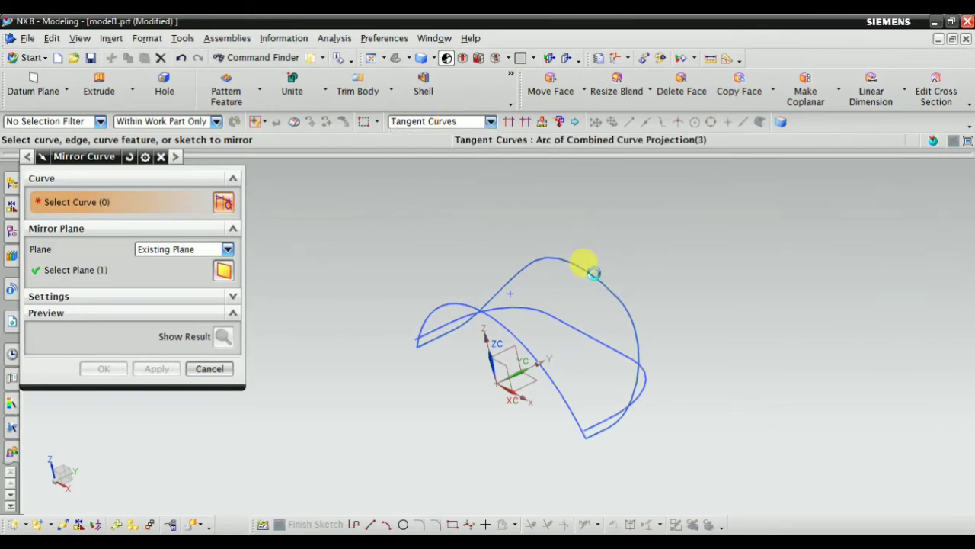
left_click(594, 272)
left_click(126, 272)
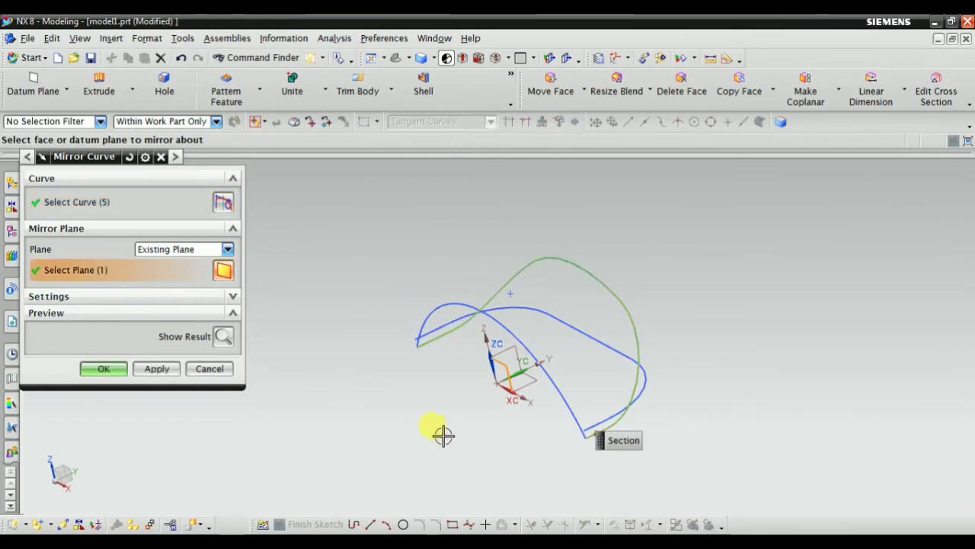
Preview the mirror about the datum plane twice, removing the preview each time.
mouse_move(443, 434)
middle_mouse_down()
mouse_move(473, 423)
mouse_move(457, 416)
middle_mouse_up()
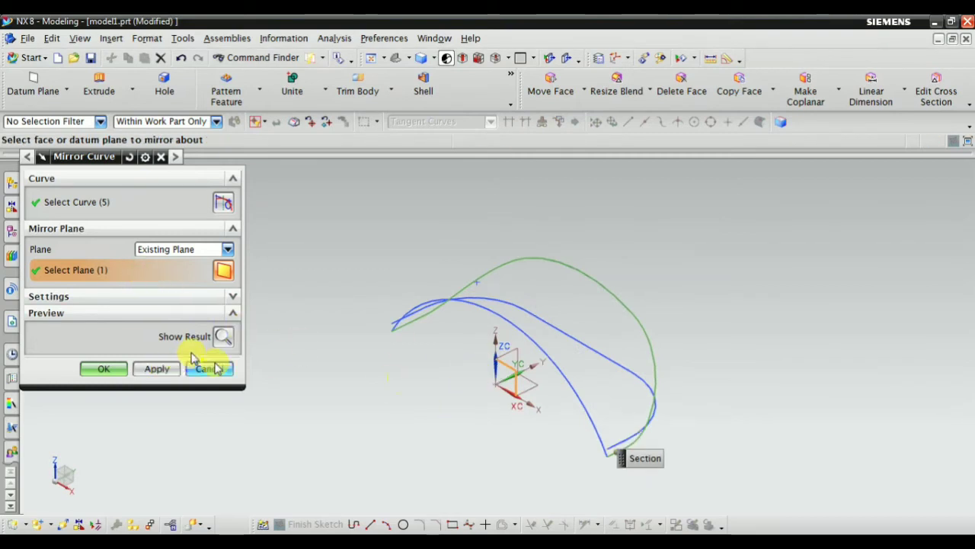
left_click(222, 336)
mouse_move(431, 398)
middle_mouse_down()
mouse_move(388, 342)
mouse_move(403, 353)
mouse_move(412, 392)
mouse_move(424, 373)
middle_mouse_up()
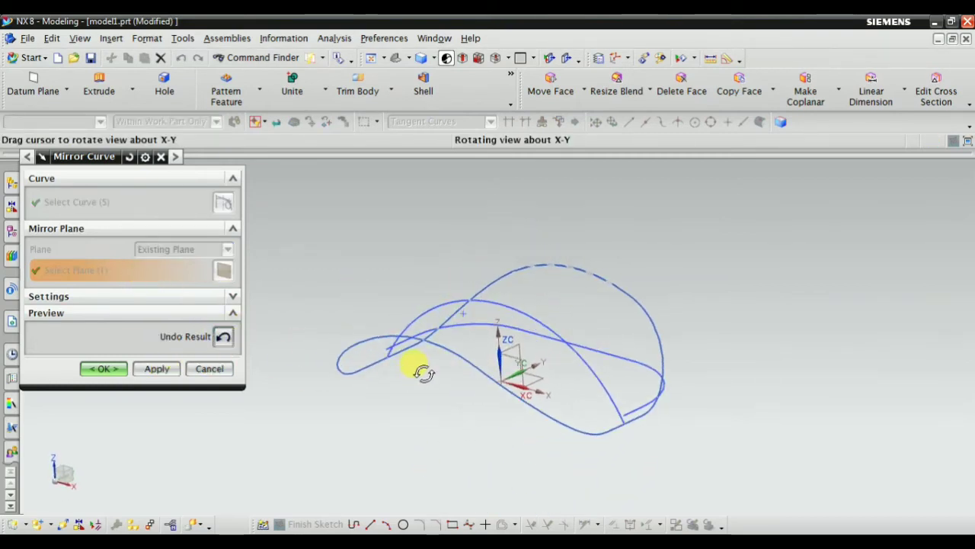
left_click(231, 339)
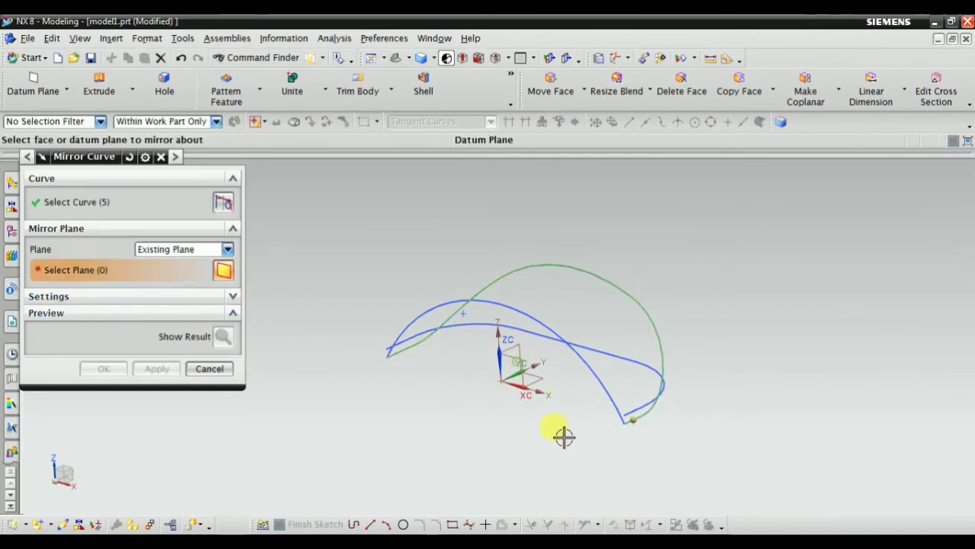
mouse_move(511, 461)
middle_mouse_down()
mouse_move(475, 501)
mouse_move(453, 463)
mouse_move(470, 475)
middle_mouse_up()
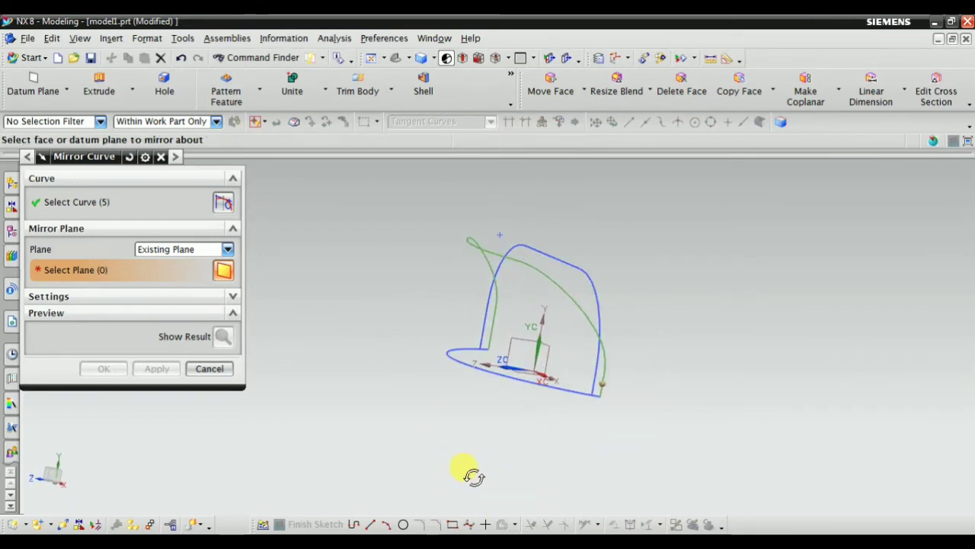
left_click(122, 210)
mouse_move(367, 323)
middle_mouse_down()
mouse_move(329, 361)
mouse_move(328, 383)
mouse_move(366, 352)
mouse_move(348, 358)
middle_mouse_up()
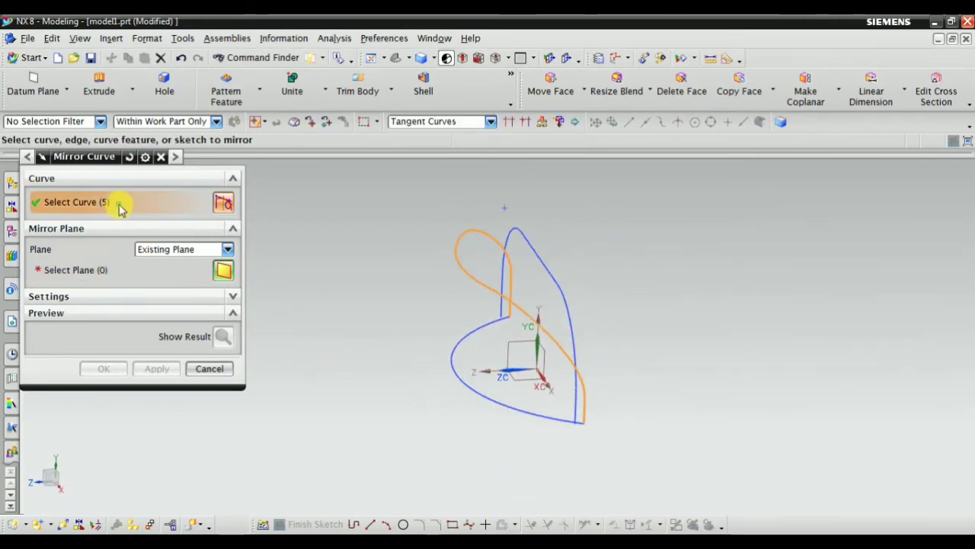
left_click(99, 272)
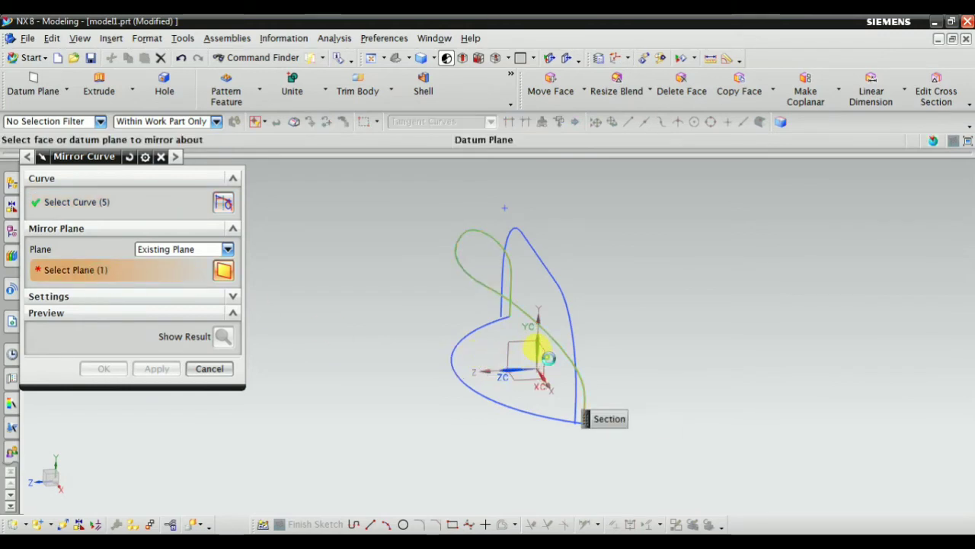
left_click(223, 336)
mouse_move(392, 387)
middle_mouse_down()
mouse_move(381, 330)
mouse_move(353, 326)
mouse_move(395, 336)
mouse_move(361, 339)
middle_mouse_up()
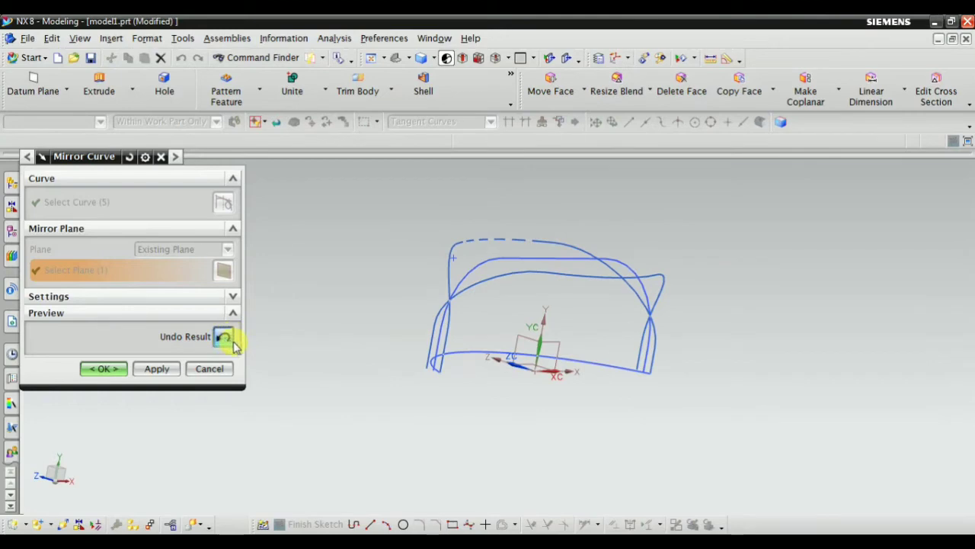
left_click(223, 336)
Cancel the Mirror Curve dialog, leaving only the original curves.
mouse_move(449, 377)
middle_mouse_down()
mouse_move(414, 407)
mouse_move(446, 411)
mouse_move(459, 392)
mouse_move(432, 401)
mouse_move(429, 355)
mouse_move(435, 393)
mouse_move(444, 372)
mouse_move(435, 365)
mouse_move(431, 388)
mouse_move(442, 401)
mouse_move(339, 362)
middle_mouse_up()
left_click(226, 373)
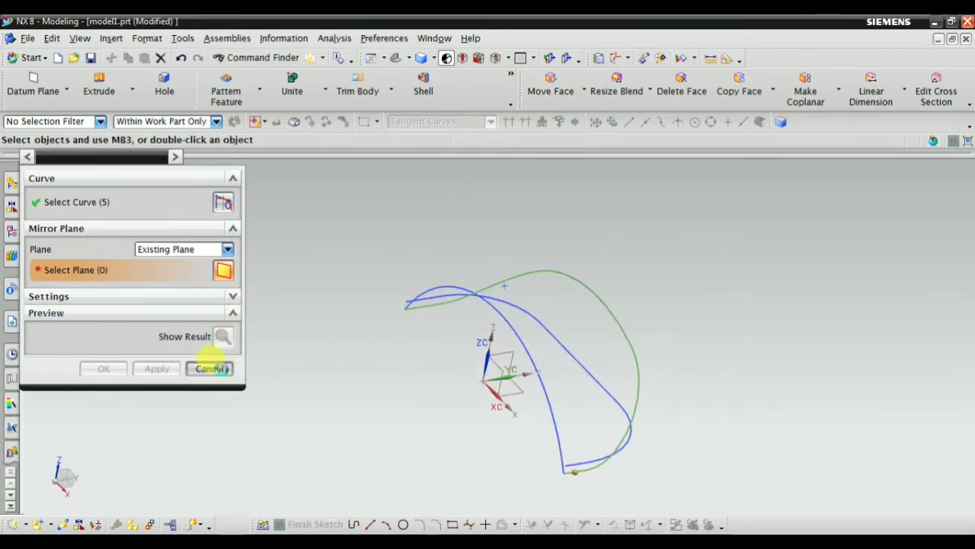
mouse_move(370, 327)
middle_mouse_down()
mouse_move(403, 305)
mouse_move(423, 361)
mouse_move(381, 338)
mouse_move(374, 359)
mouse_move(384, 273)
middle_mouse_up()
Delete Sketch (1), Sketch (2) and the Combined Curve Projection, then fit the view to the datum.
left_click(111, 40)
mouse_move(155, 158)
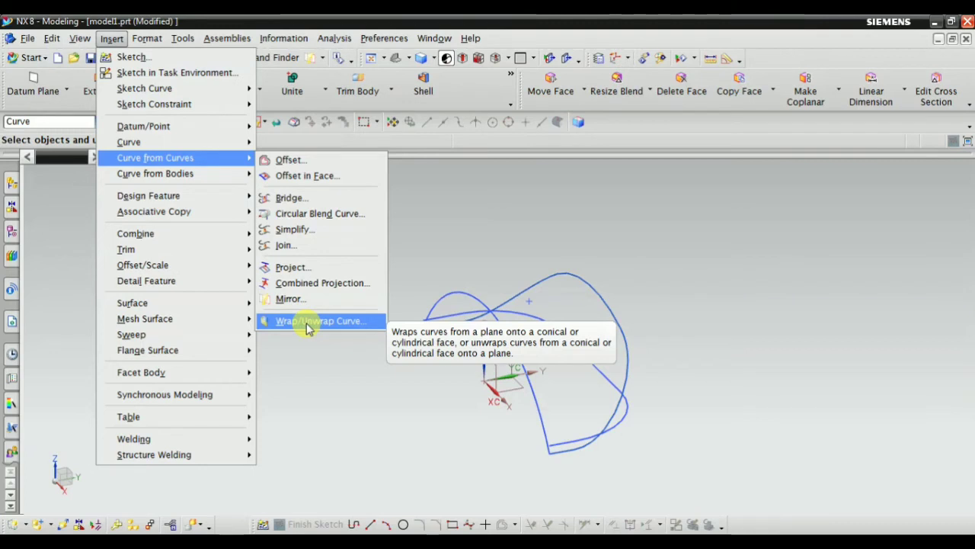
middle_click_drag(488, 232, 499, 278)
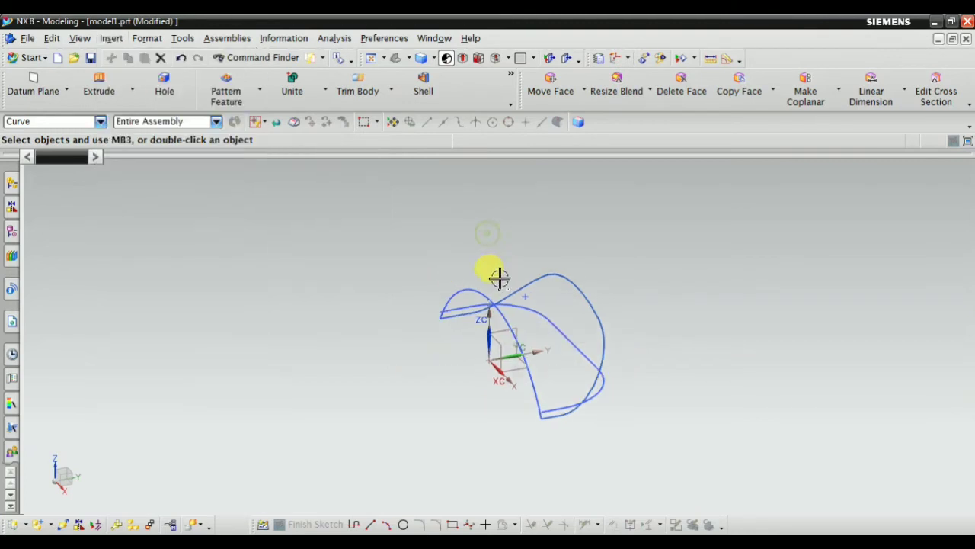
left_click(13, 234)
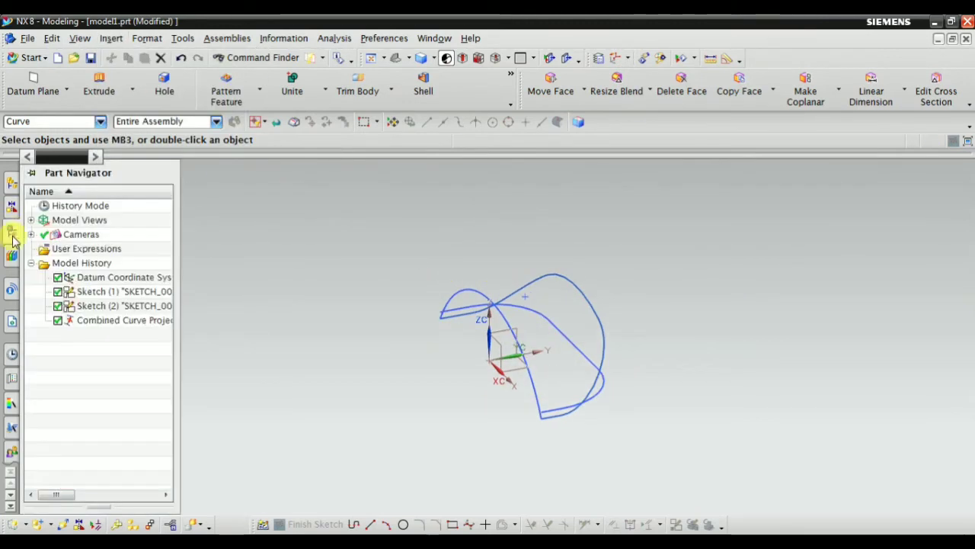
left_click(88, 291)
left_click(98, 320, "shift")
right_click(97, 320)
left_click(185, 243)
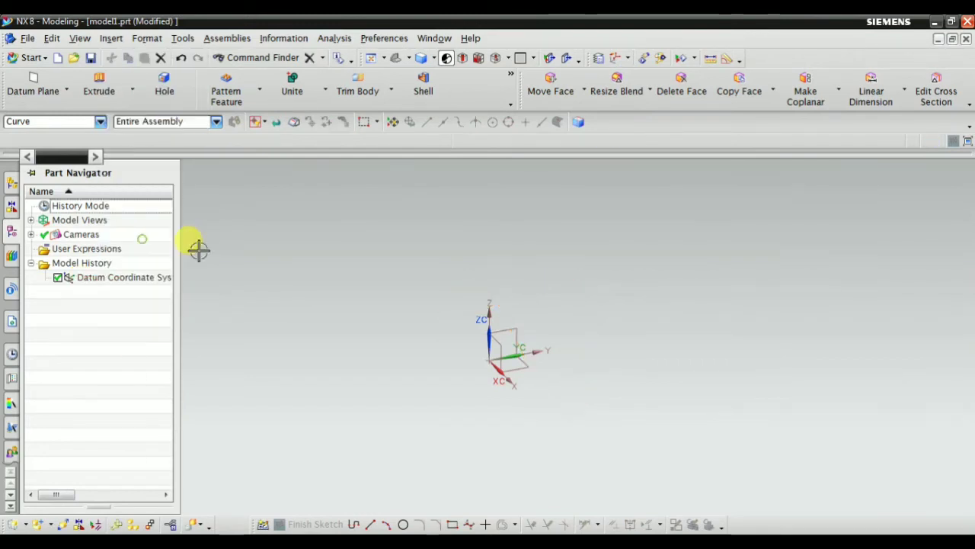
right_click(382, 217)
left_click(381, 219)
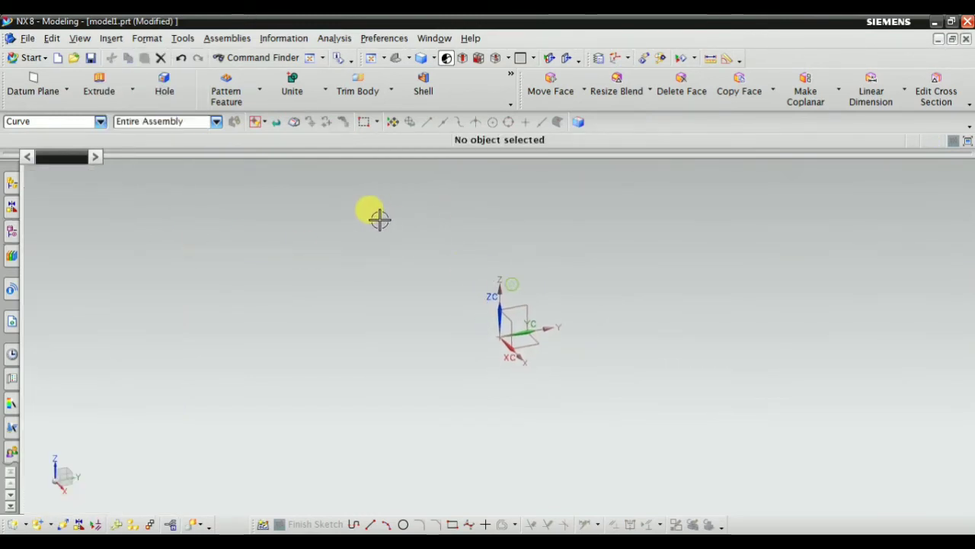
Create a cylinder along ZC at the datum origin, diameter 100 and height 100, and fit the view.
left_click(115, 38)
mouse_move(149, 196)
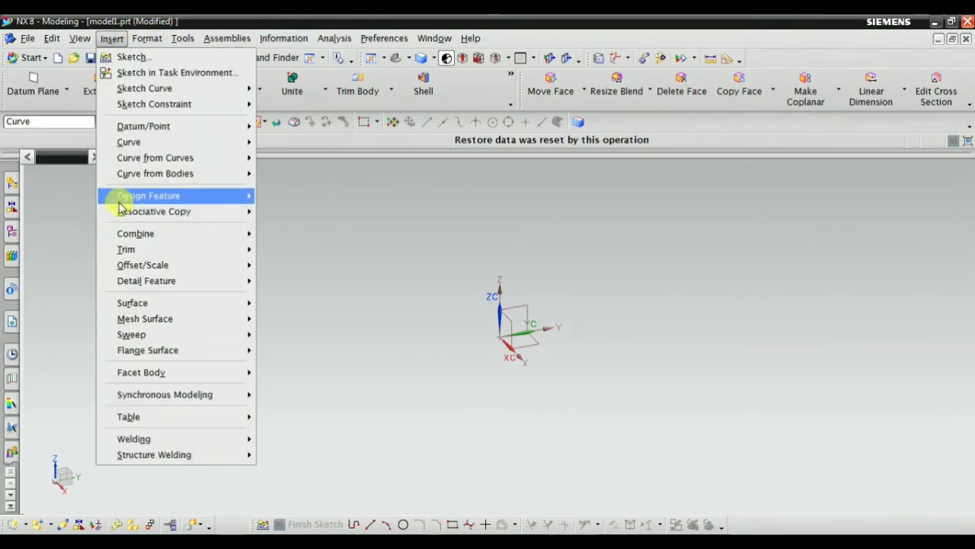
left_click(299, 244)
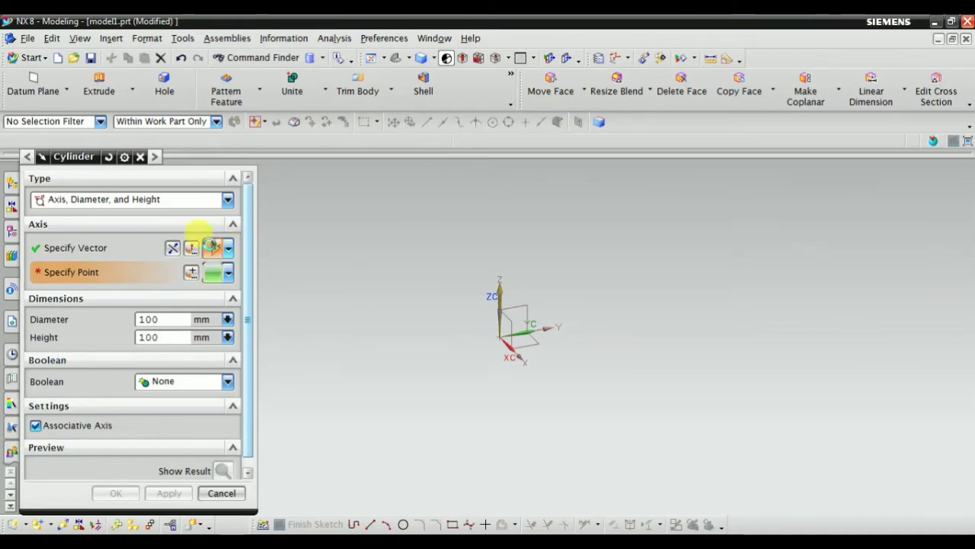
left_click(214, 248)
left_click(92, 272)
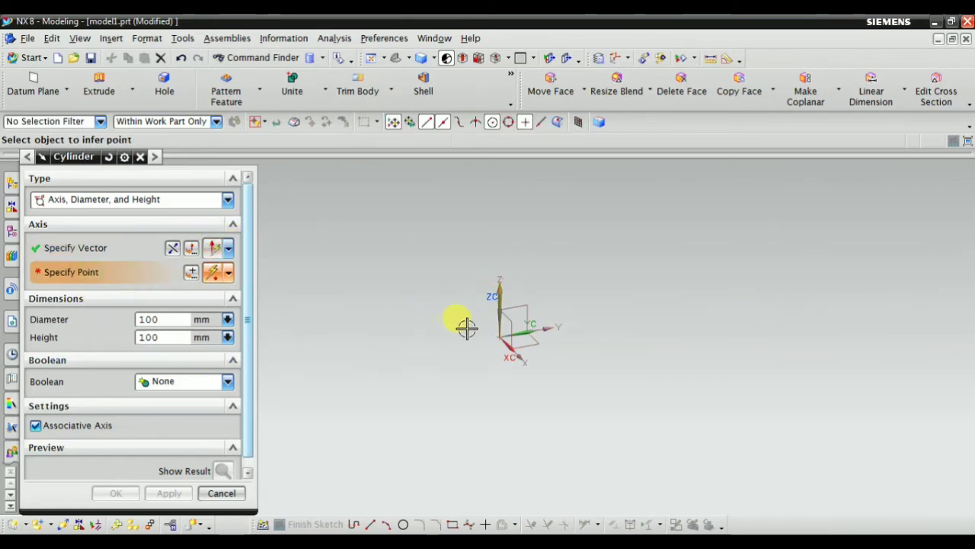
left_click(499, 336)
left_click(107, 494)
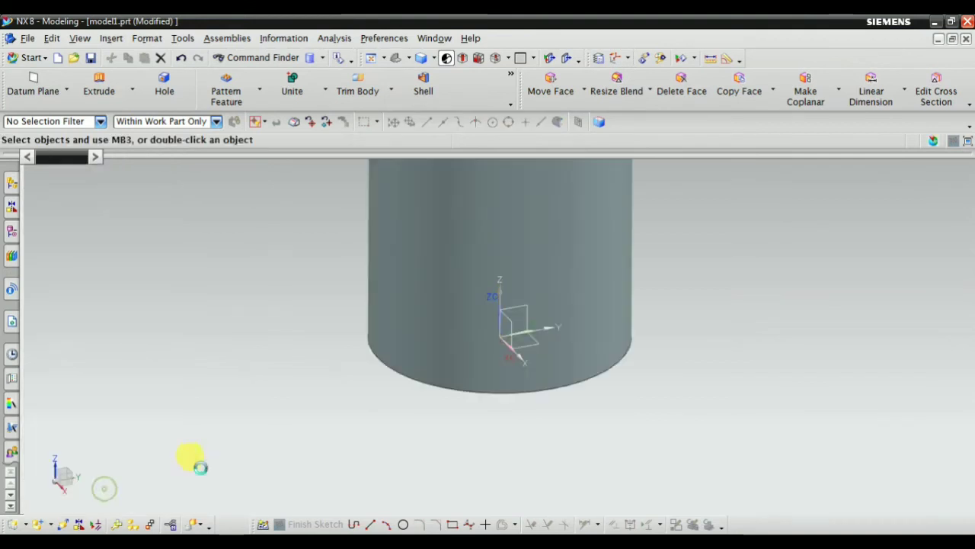
right_click(229, 253)
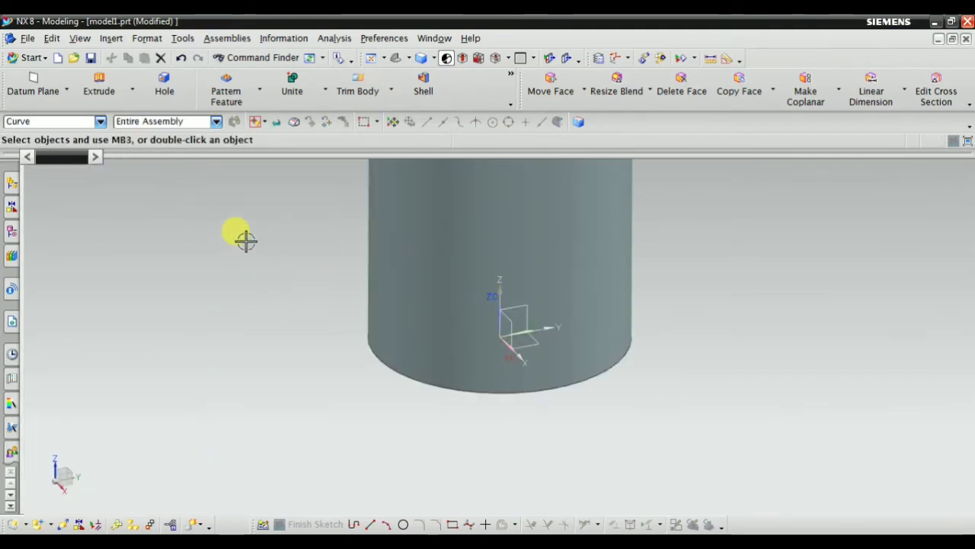
right_click(263, 264)
left_click(266, 274)
scroll(462, 279, "up", 2)
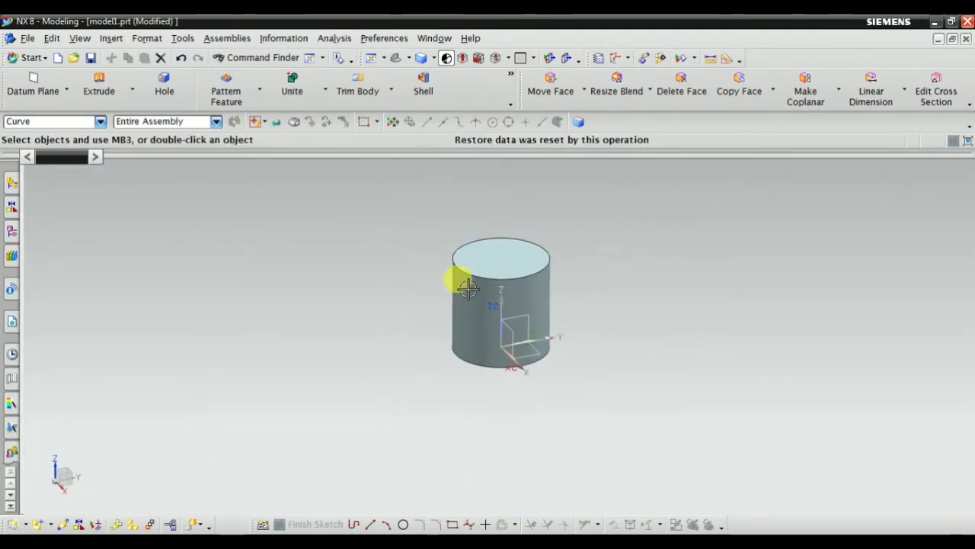
scroll(412, 290, "down", 2)
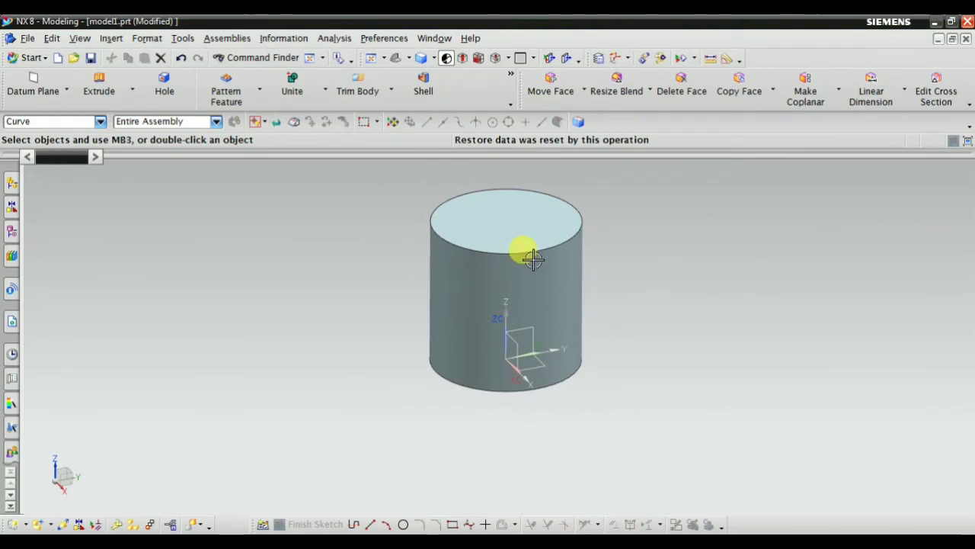
Start a new sketch on the default plane and draw a 64 × 24 rectangle.
left_click(121, 39)
mouse_move(144, 127)
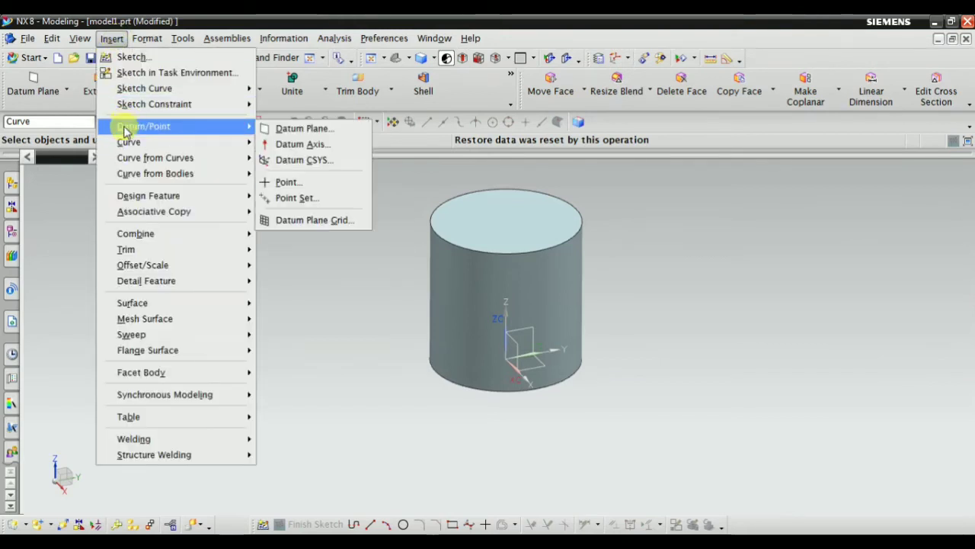
left_click(134, 73)
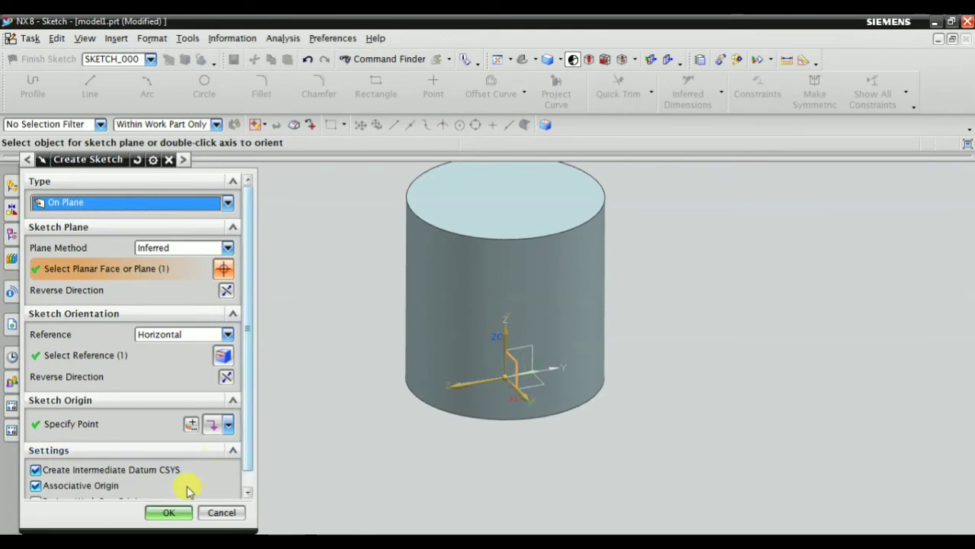
left_click(163, 514)
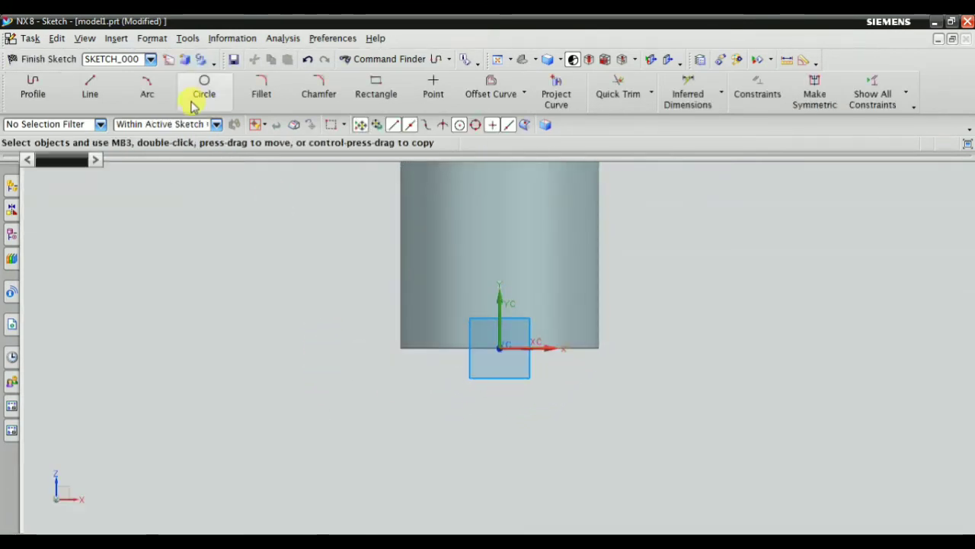
left_click(376, 87)
scroll(446, 272, "down", 3)
scroll(398, 276, "up", 5)
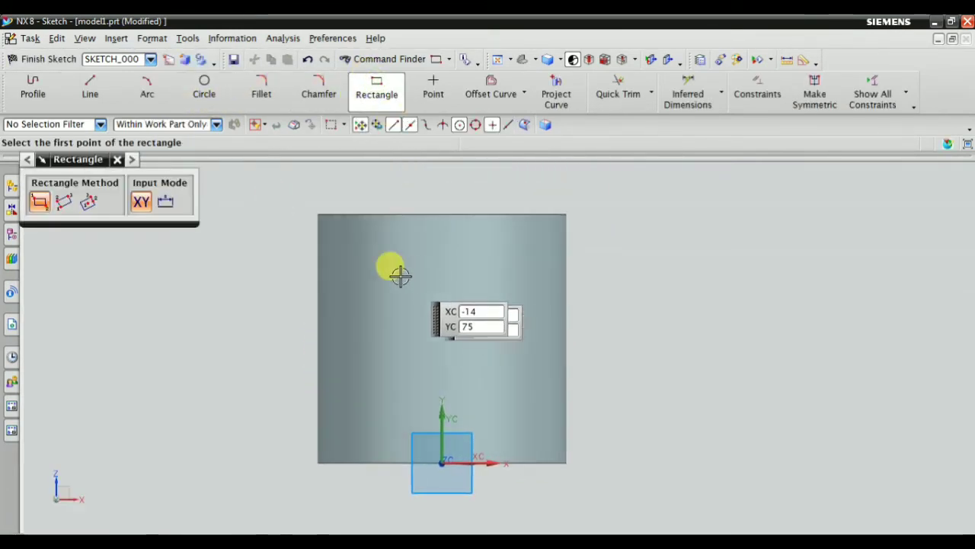
left_click(372, 277)
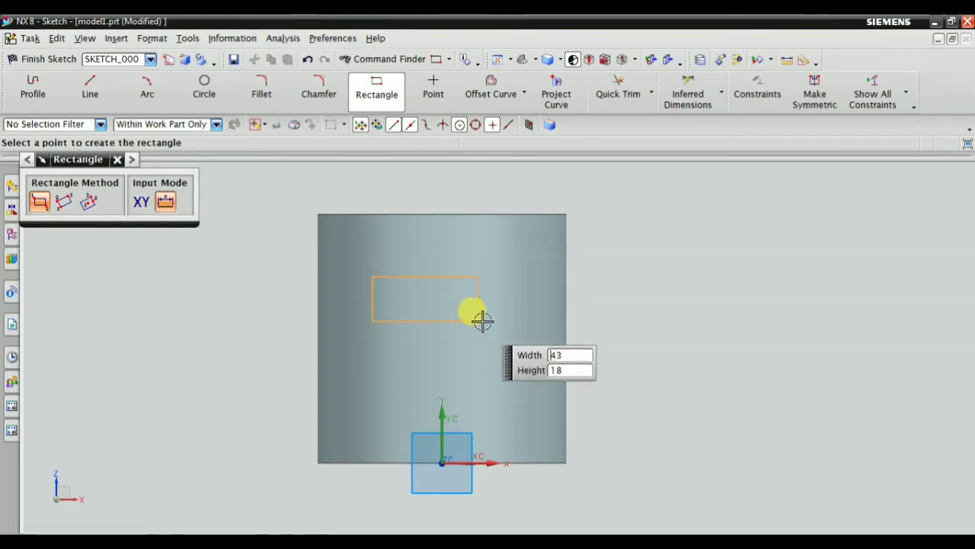
left_click(531, 335)
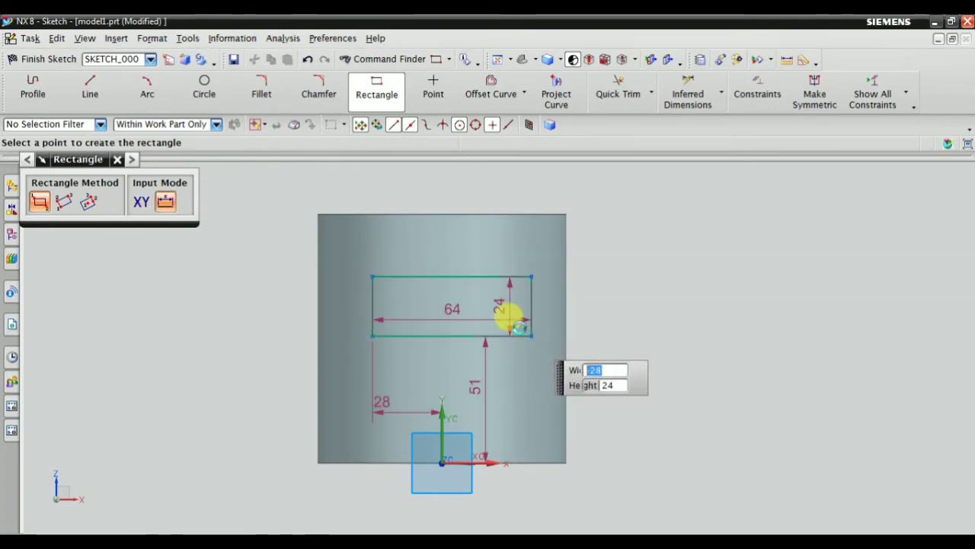
key("Escape")
Draw a circle about 19.3 across below the rectangle and finish the sketch.
left_click(204, 86)
scroll(435, 399, "up", 2)
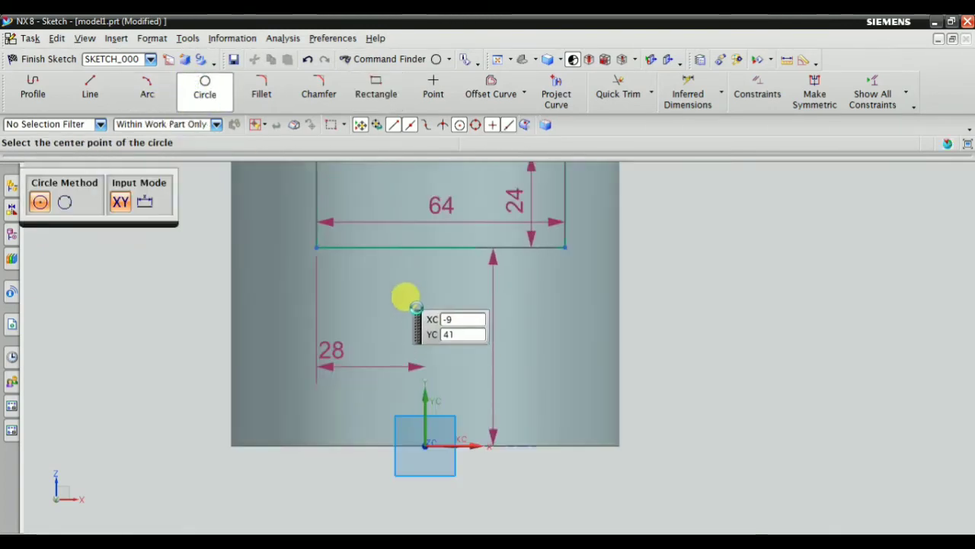
scroll(404, 298, "up", 1)
scroll(535, 299, "down", 1)
left_click(429, 297)
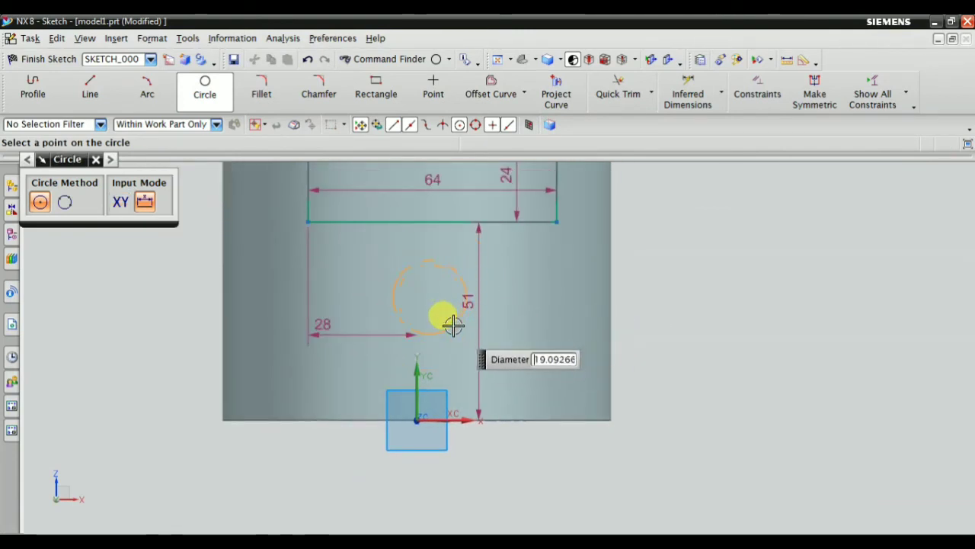
left_click(454, 328)
key("Escape")
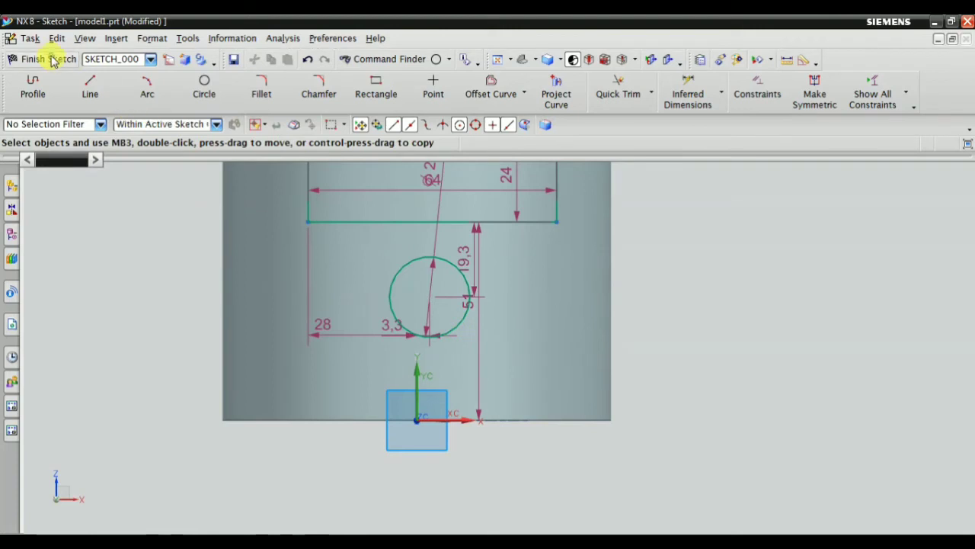
left_click(54, 61)
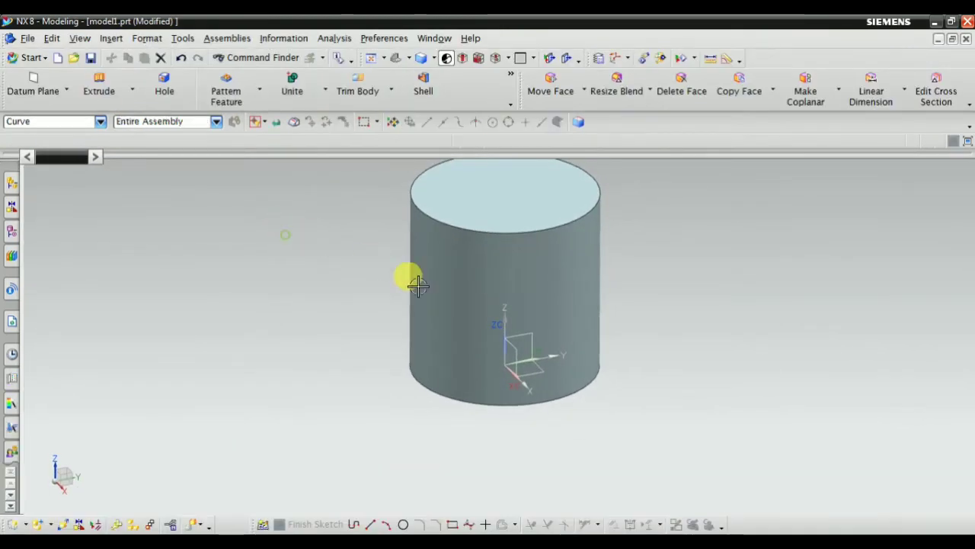
View the cylinder front-on in wireframe, then restore shaded-with-edges display.
left_click(435, 60)
left_click(444, 139)
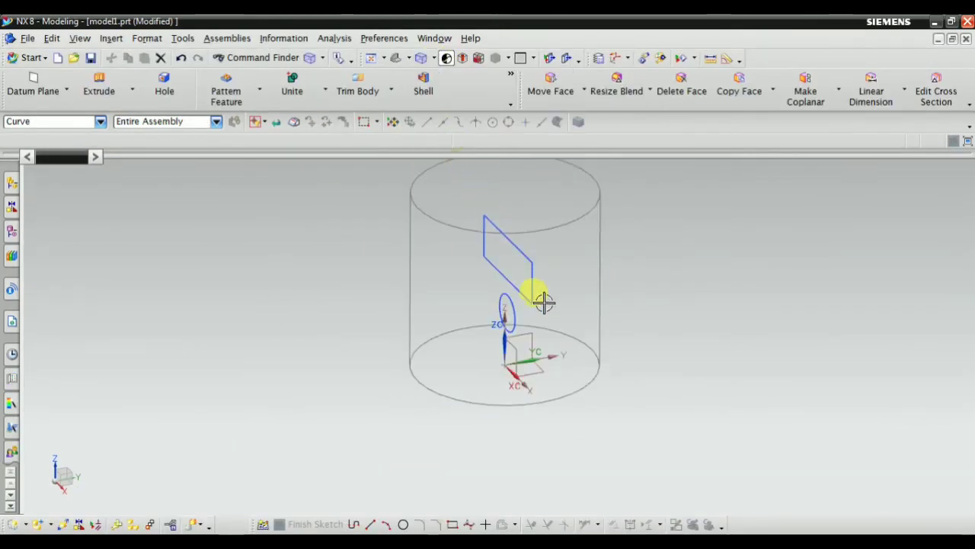
mouse_move(538, 300)
middle_mouse_down()
mouse_move(605, 296)
mouse_move(610, 307)
mouse_move(475, 266)
mouse_move(500, 246)
mouse_move(494, 238)
middle_mouse_up()
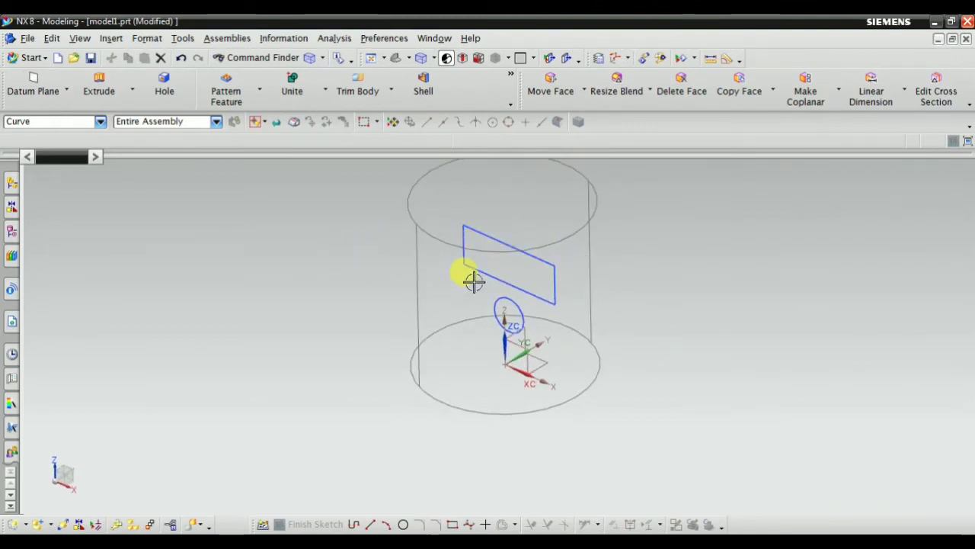
middle_click_drag(322, 246, 322, 229)
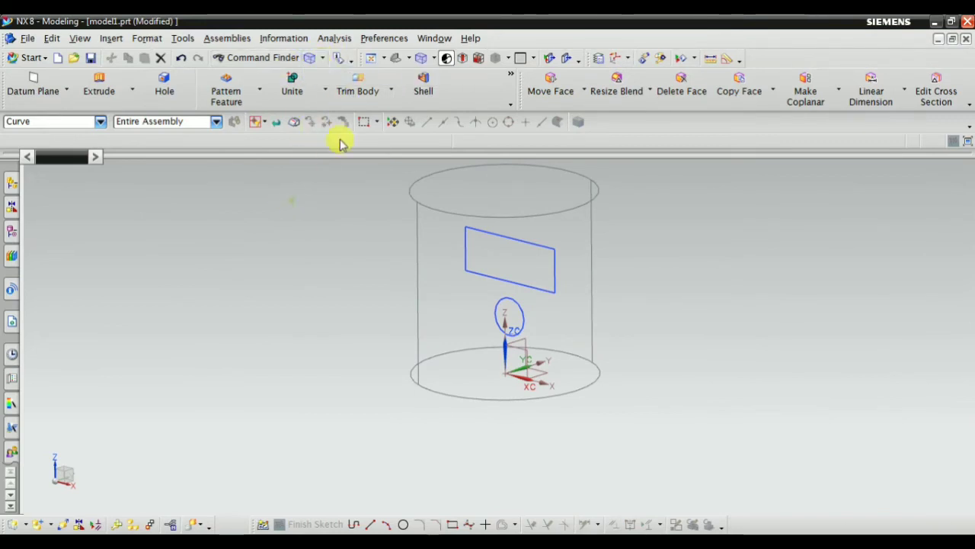
left_click(438, 60)
left_click(450, 74)
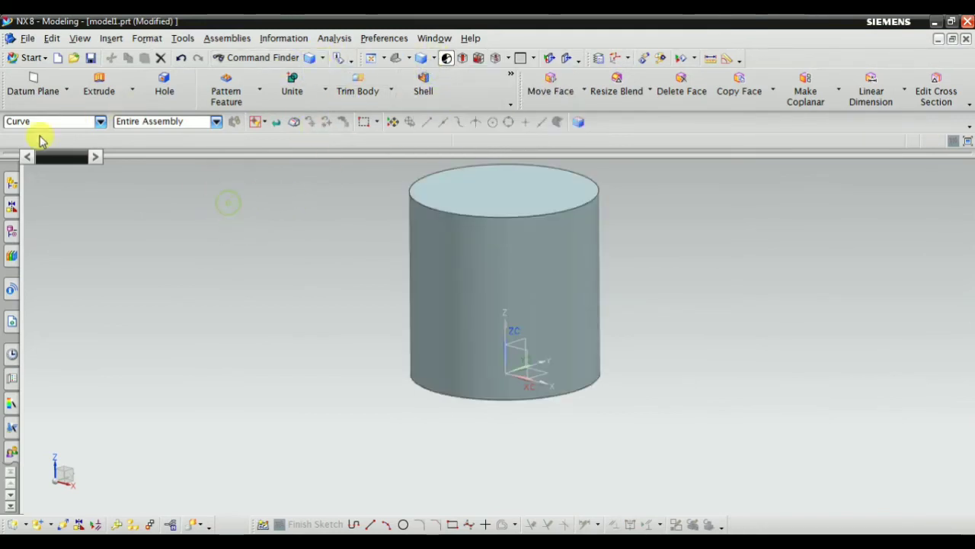
In Wrap/Unwrap Curve, select the rectangle's four edges using the Connected Curves rule.
left_click(111, 40)
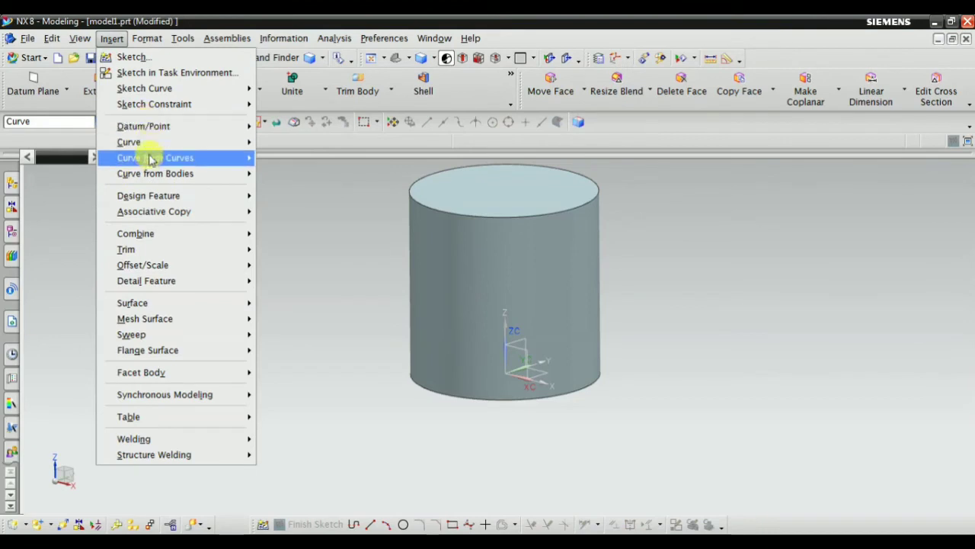
mouse_move(155, 158)
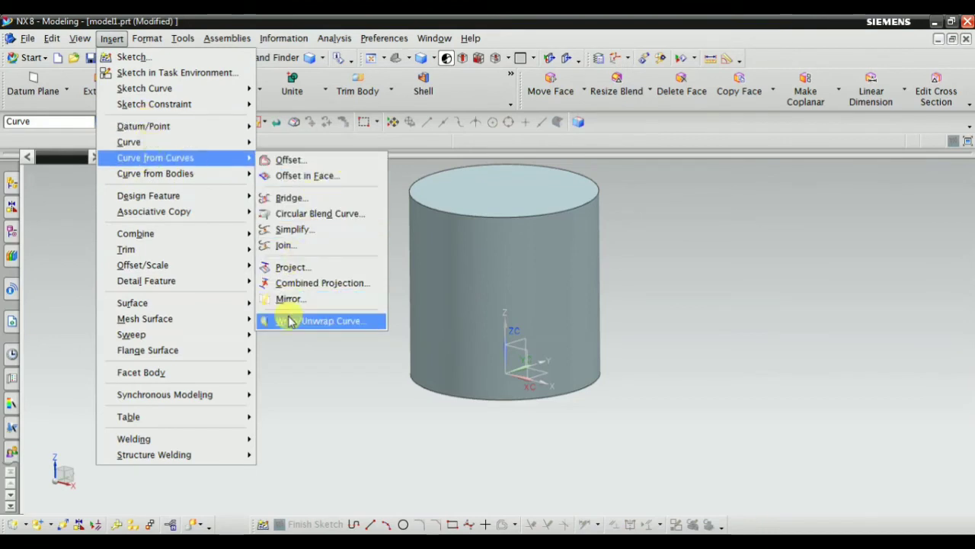
left_click(290, 321)
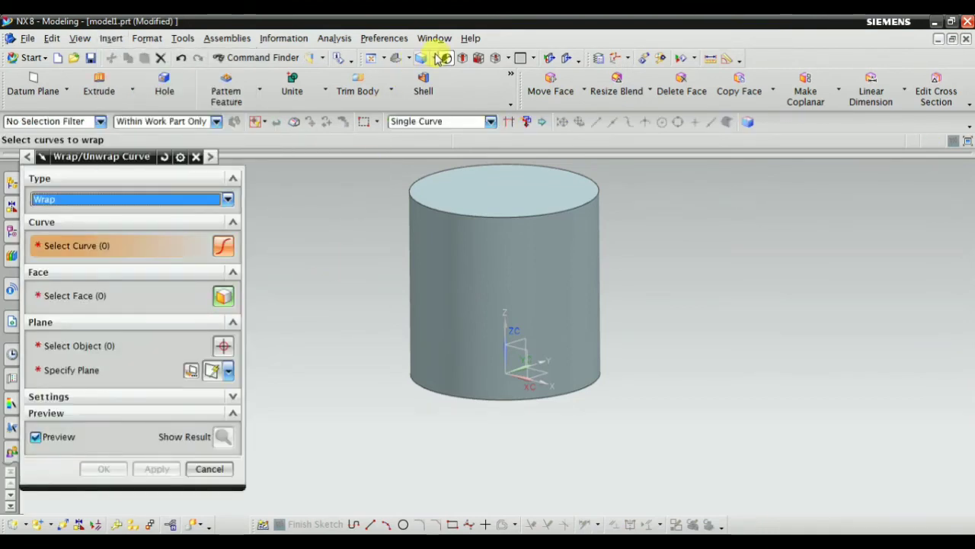
left_click(437, 60)
left_click(455, 137)
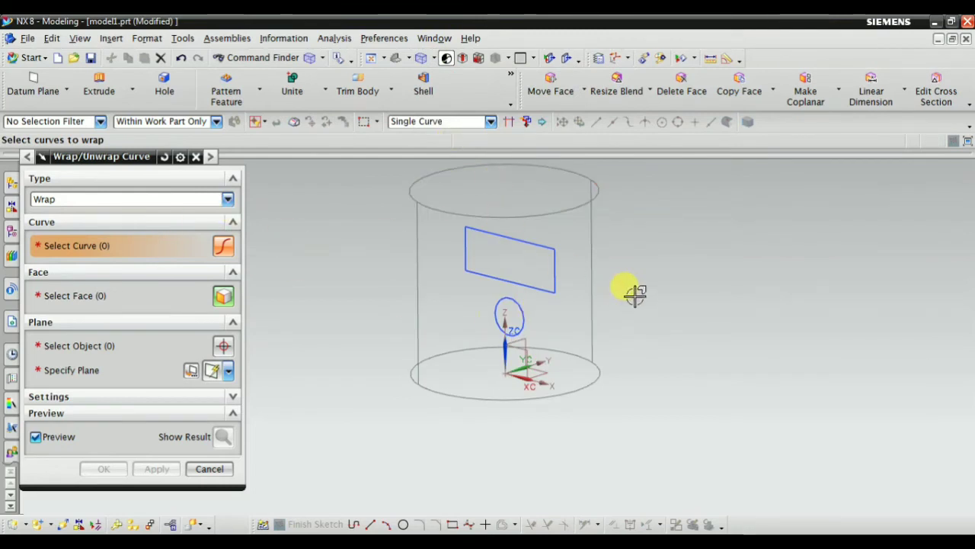
mouse_move(634, 294)
middle_mouse_down()
mouse_move(605, 317)
mouse_move(559, 298)
middle_mouse_up()
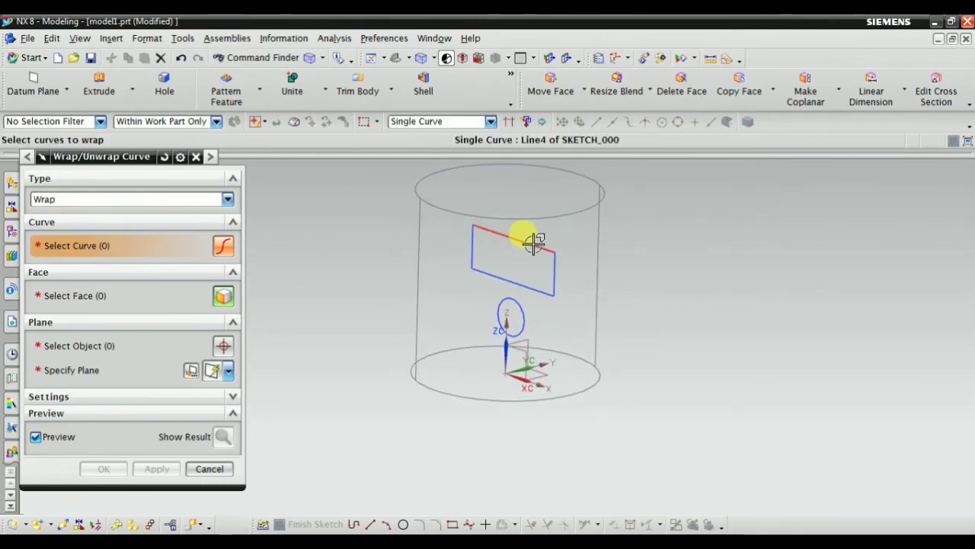
left_click(409, 124)
left_click(412, 146)
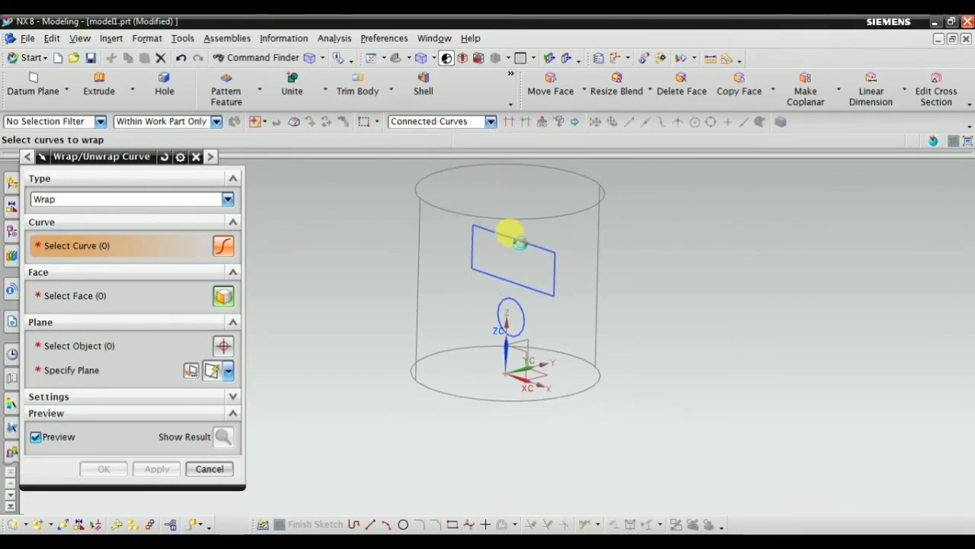
left_click(519, 242)
left_click(65, 300)
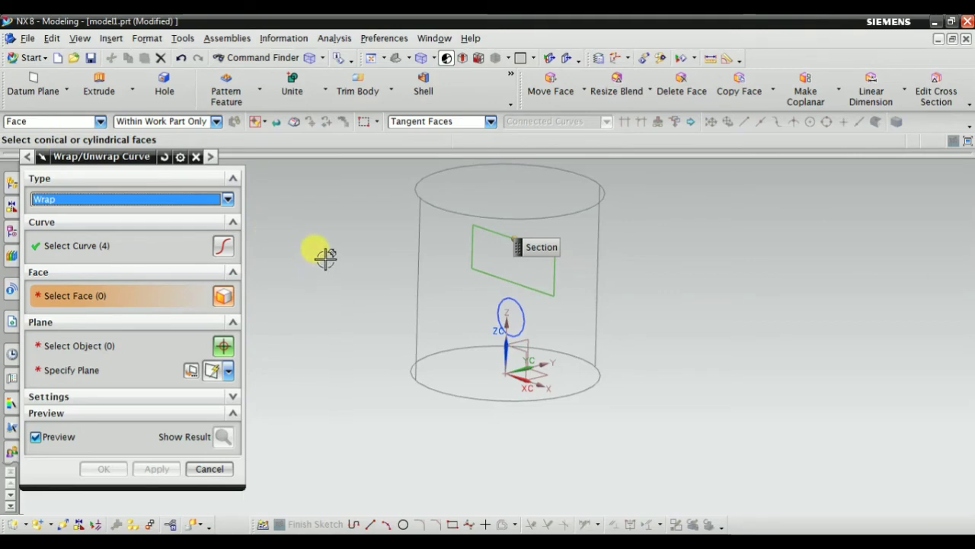
Restore shaded display and pick the cylinder's curved side face as the wrap target.
left_click(435, 59)
left_click(442, 80)
left_click(102, 245)
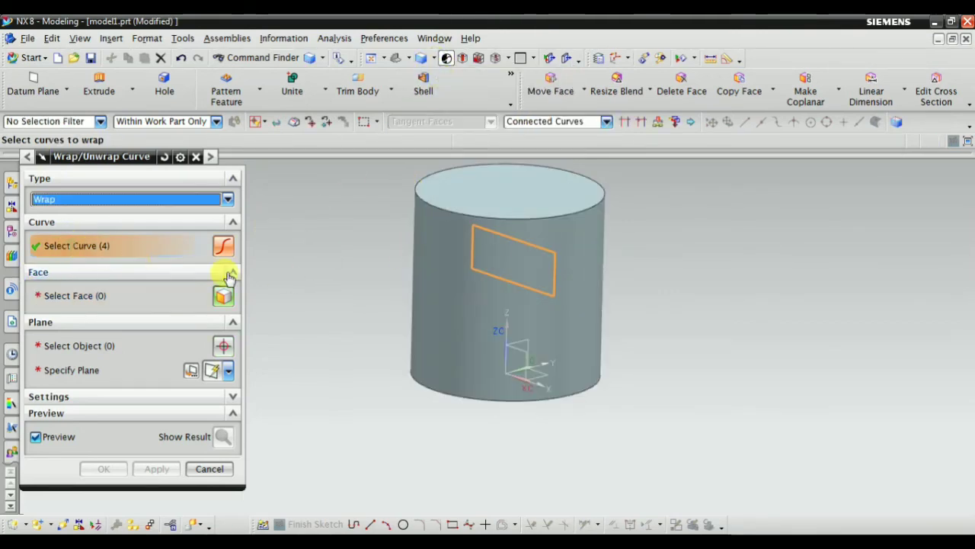
middle_click_drag(413, 291, 388, 265)
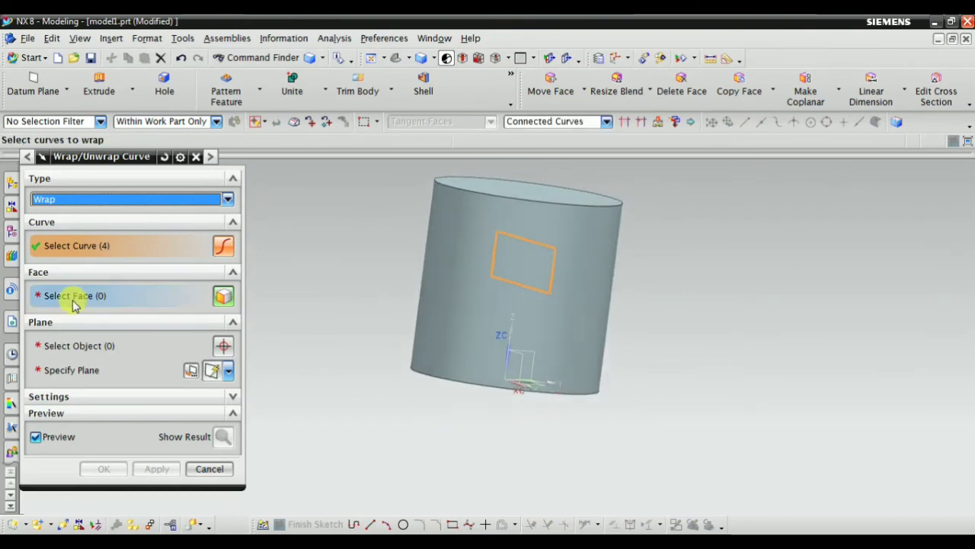
left_click(78, 296)
left_click(466, 251)
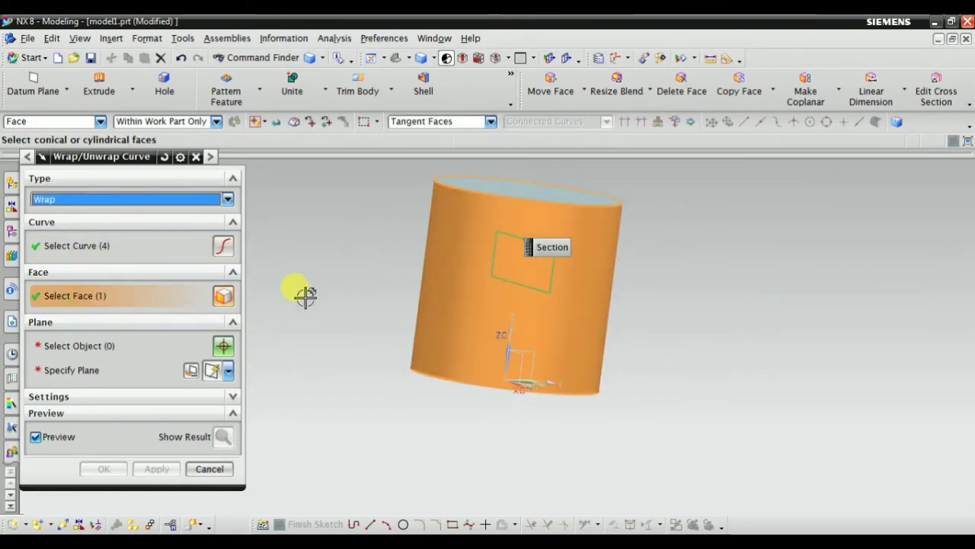
middle_click_drag(305, 296, 312, 289)
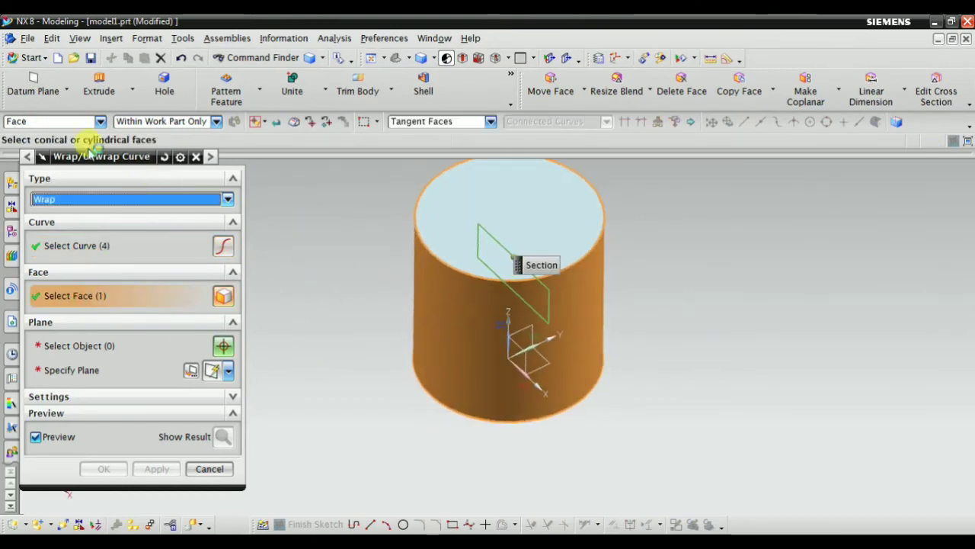
left_click(80, 345)
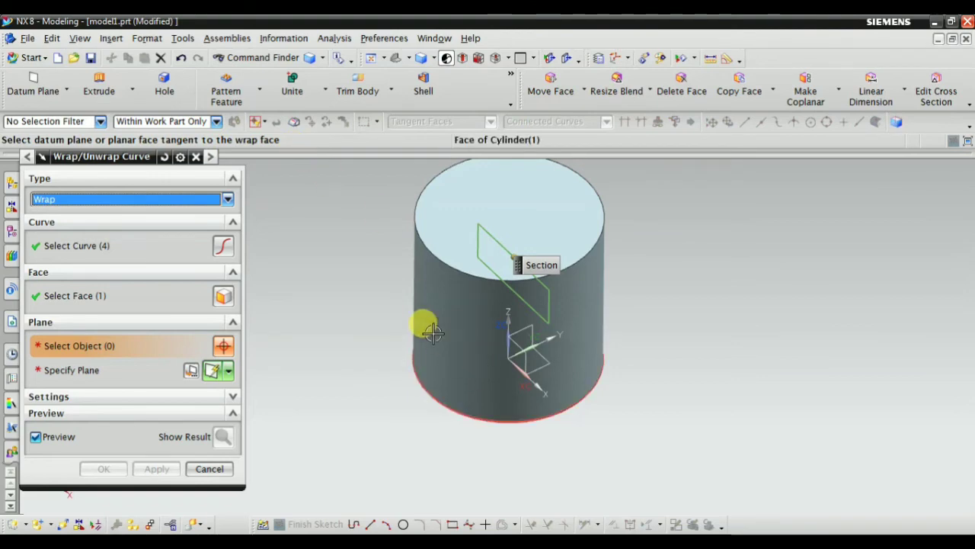
middle_click_drag(326, 290, 322, 274)
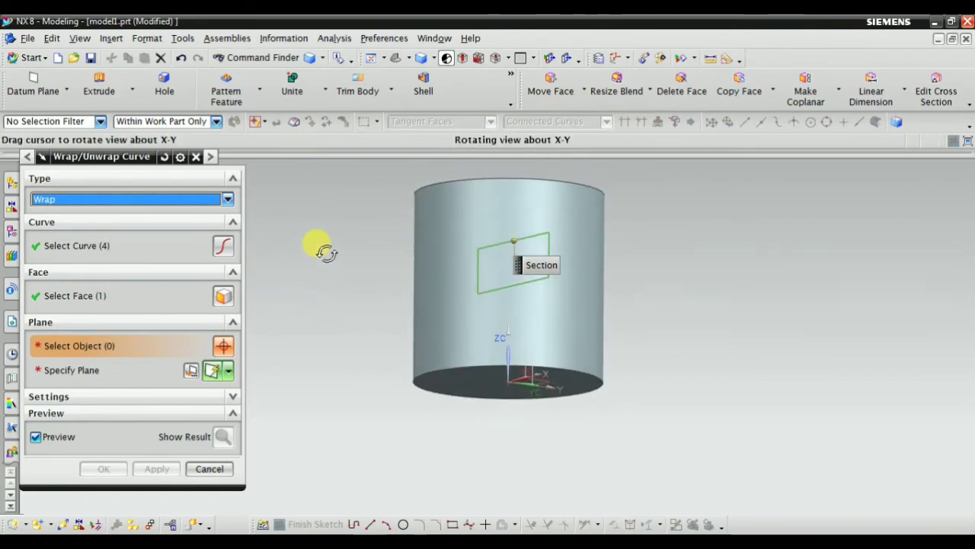
left_click(82, 374)
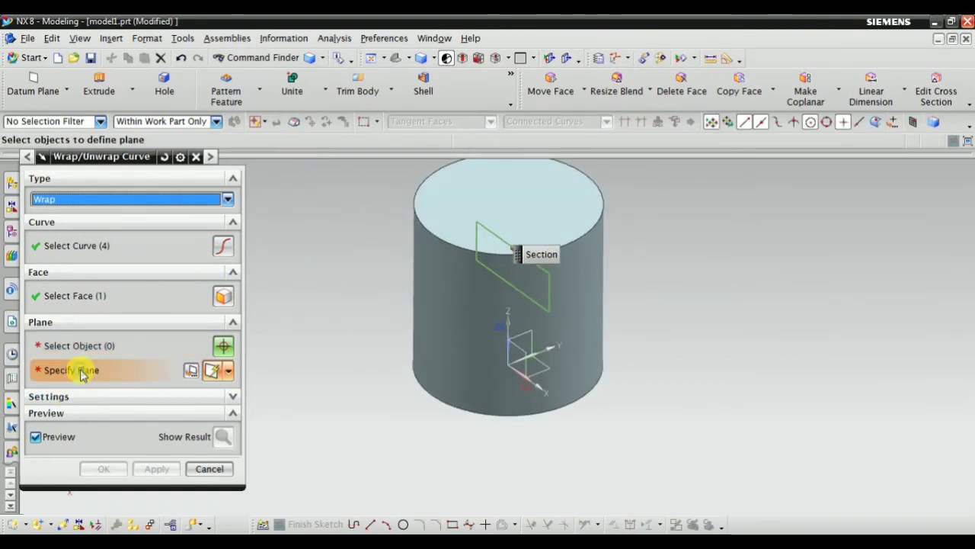
Create a plane tangent to the cylinder face and rotate it around the cylinder axis.
left_click(451, 285)
middle_click_drag(273, 320, 381, 350)
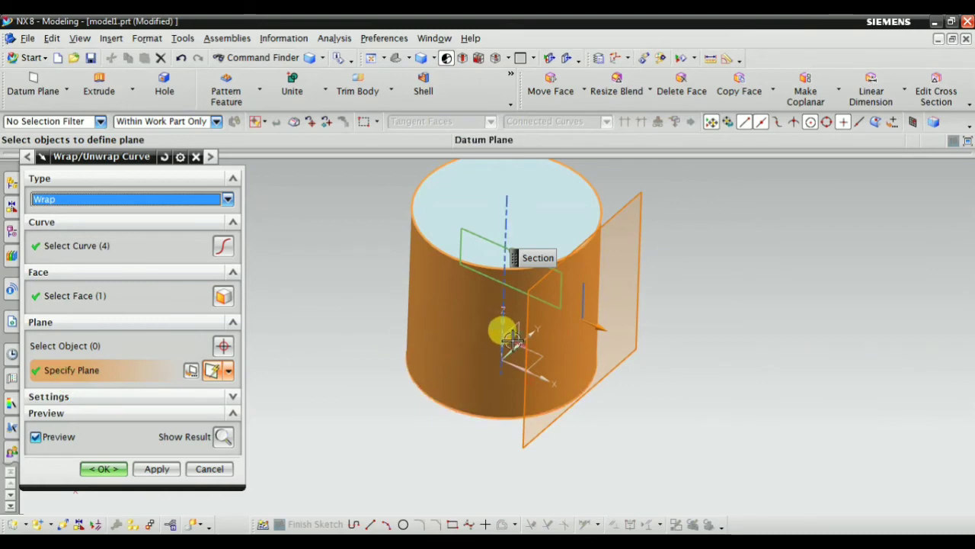
middle_click_drag(413, 365, 520, 335)
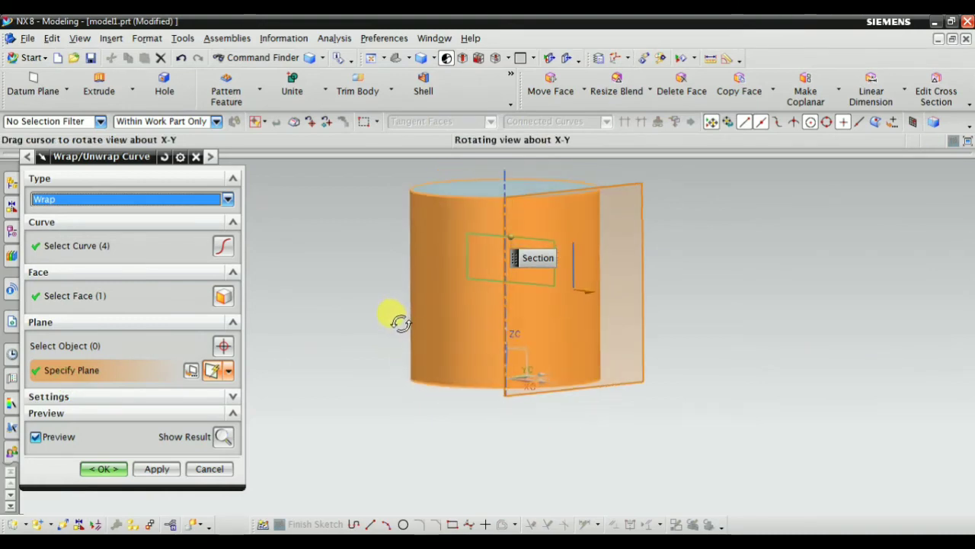
left_click(507, 341)
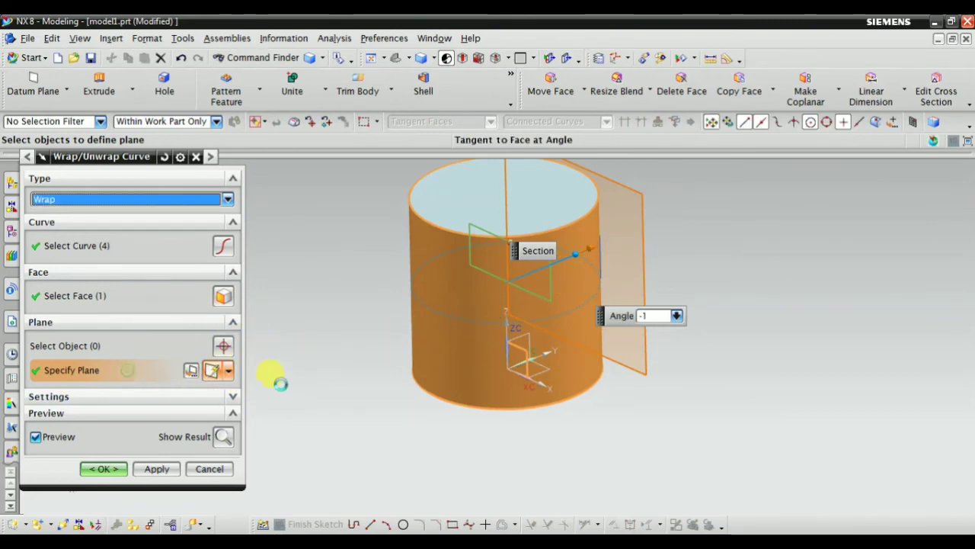
mouse_move(276, 381)
middle_mouse_down()
mouse_move(356, 413)
mouse_move(343, 414)
mouse_move(409, 363)
mouse_move(398, 392)
mouse_move(467, 289)
middle_mouse_up()
Preview the rectangle wrapped onto the cylinder and inspect it from several angles.
left_click(222, 438)
mouse_move(595, 319)
middle_mouse_down()
mouse_move(529, 371)
mouse_move(584, 355)
mouse_move(584, 298)
middle_mouse_up()
scroll(584, 298, "up", 2)
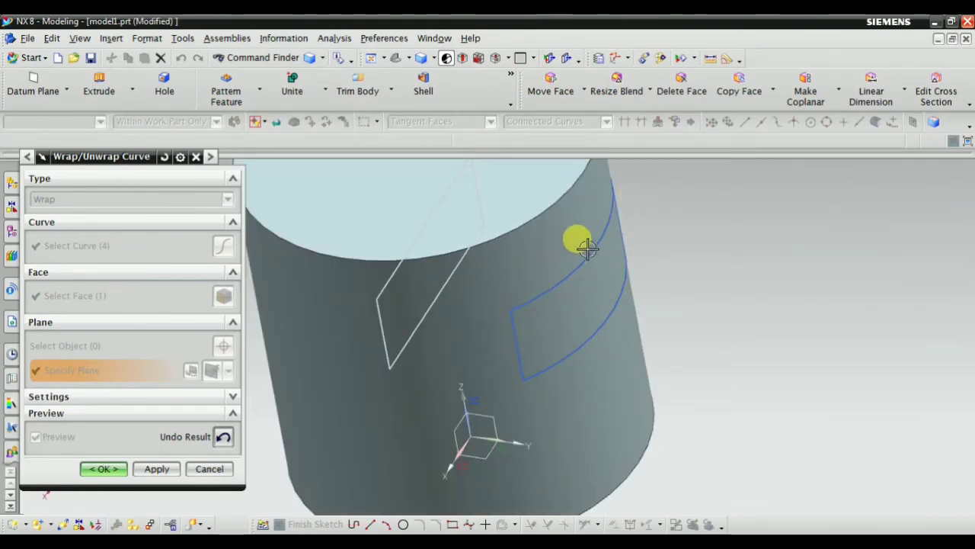
mouse_move(586, 247)
middle_mouse_down()
mouse_move(647, 285)
mouse_move(700, 227)
middle_mouse_up()
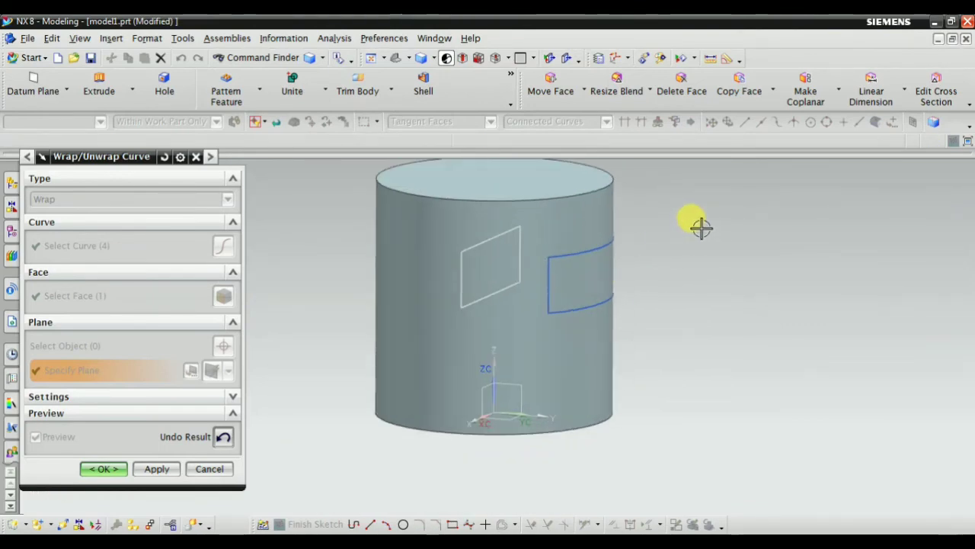
mouse_move(688, 261)
middle_mouse_down()
mouse_move(640, 298)
mouse_move(688, 262)
middle_mouse_up()
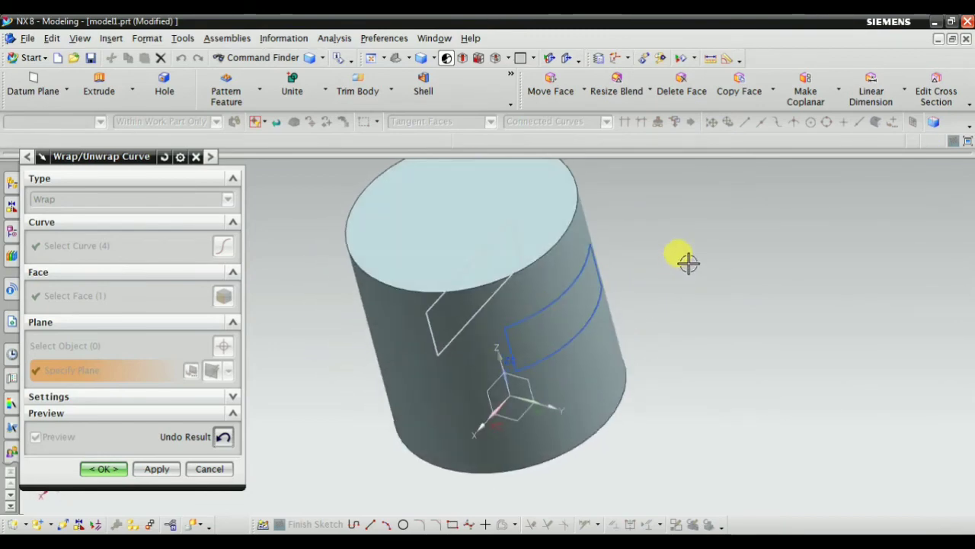
Swing the wrap plane angle to about 47 degrees and preview the wrapped result.
left_click(222, 438)
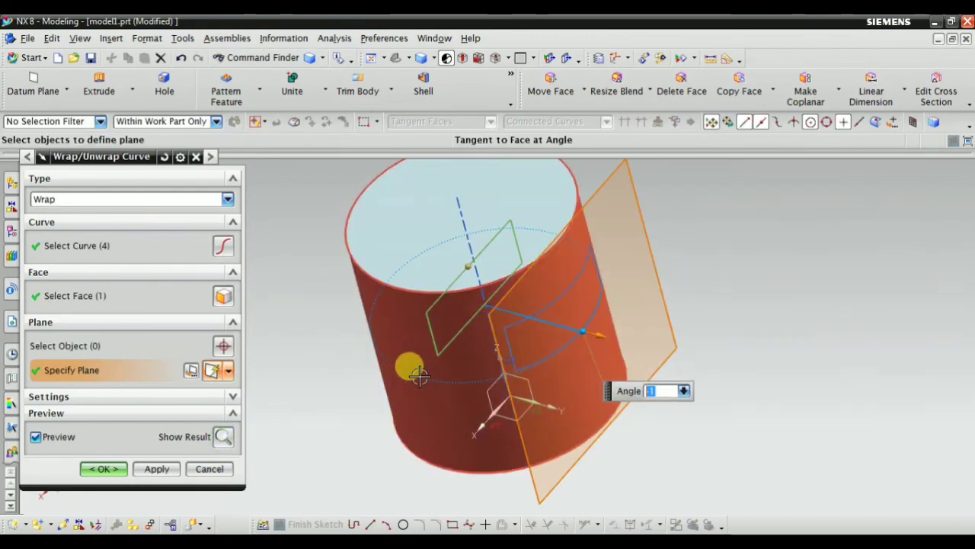
mouse_move(407, 366)
middle_mouse_down()
mouse_move(383, 355)
mouse_move(397, 373)
mouse_move(381, 366)
middle_mouse_up()
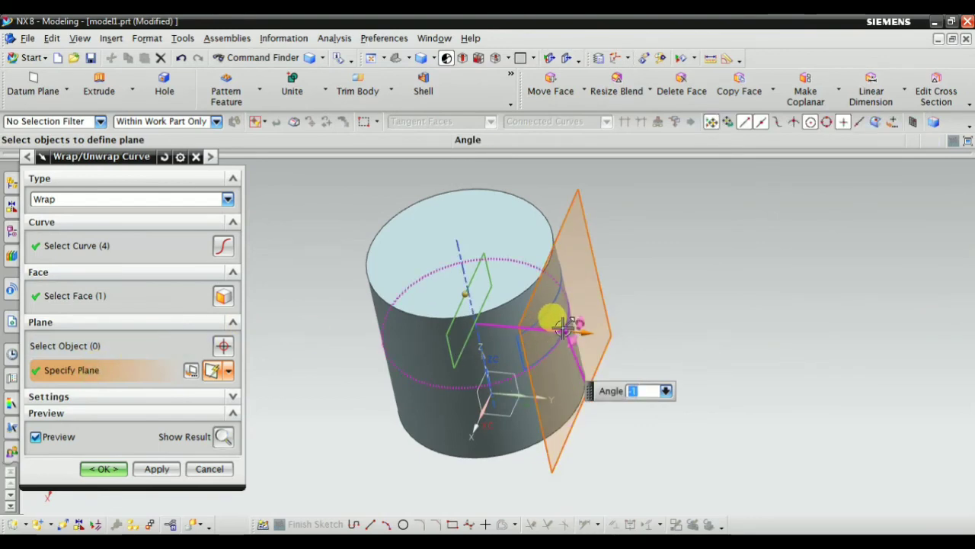
mouse_move(564, 326)
left_mouse_down()
mouse_move(517, 364)
mouse_move(447, 366)
mouse_move(529, 381)
mouse_move(507, 370)
left_mouse_up()
mouse_move(685, 399)
middle_mouse_down()
mouse_move(648, 408)
mouse_move(660, 435)
mouse_move(675, 409)
mouse_move(664, 412)
middle_mouse_up()
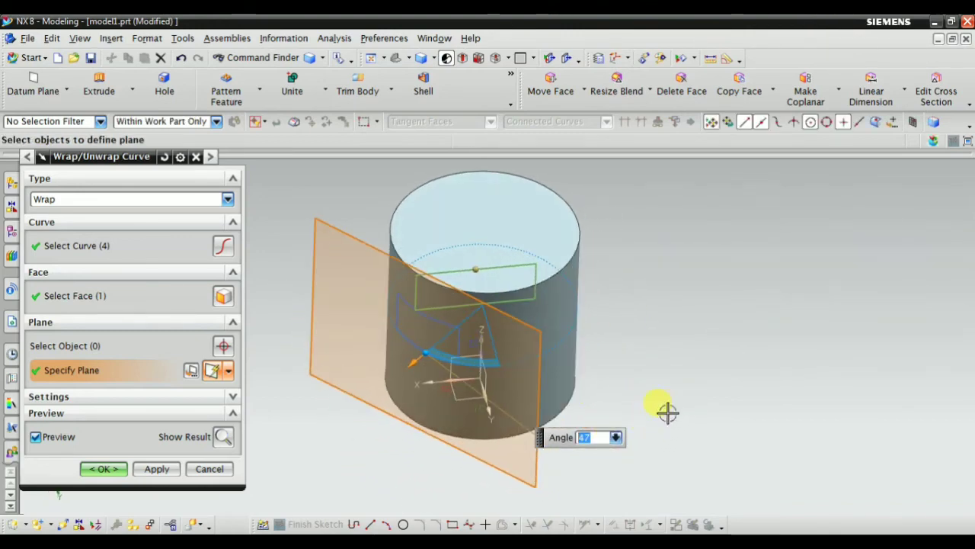
left_click(223, 436)
mouse_move(388, 429)
middle_mouse_down()
mouse_move(427, 348)
mouse_move(448, 385)
mouse_move(438, 381)
middle_mouse_up()
Clear the preview and cancel the Wrap/Unwrap Curve dialog, leaving the plain cylinder.
left_click(223, 437)
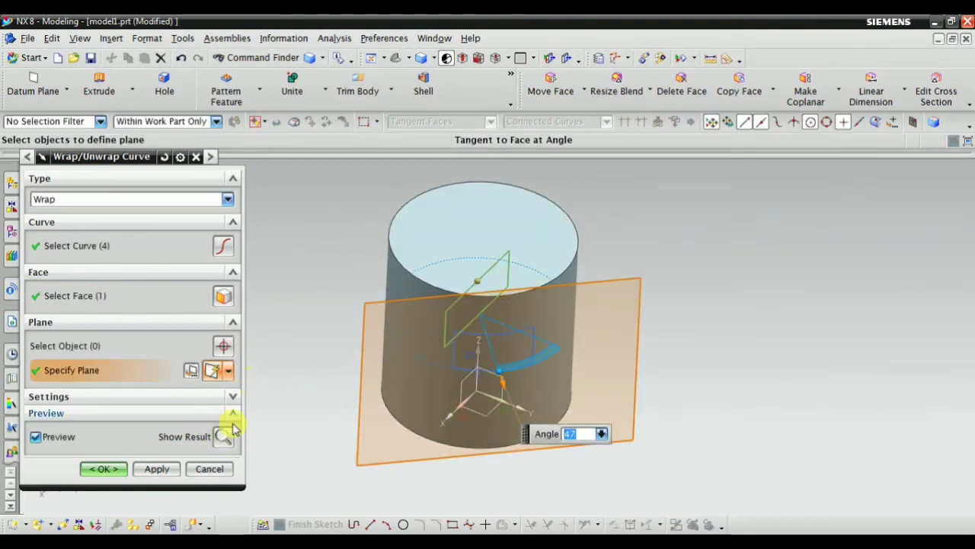
left_click(209, 472)
mouse_move(290, 426)
middle_mouse_down()
mouse_move(337, 370)
mouse_move(473, 347)
mouse_move(474, 305)
mouse_move(479, 318)
mouse_move(502, 320)
middle_mouse_up()
left_click(111, 38)
mouse_move(144, 127)
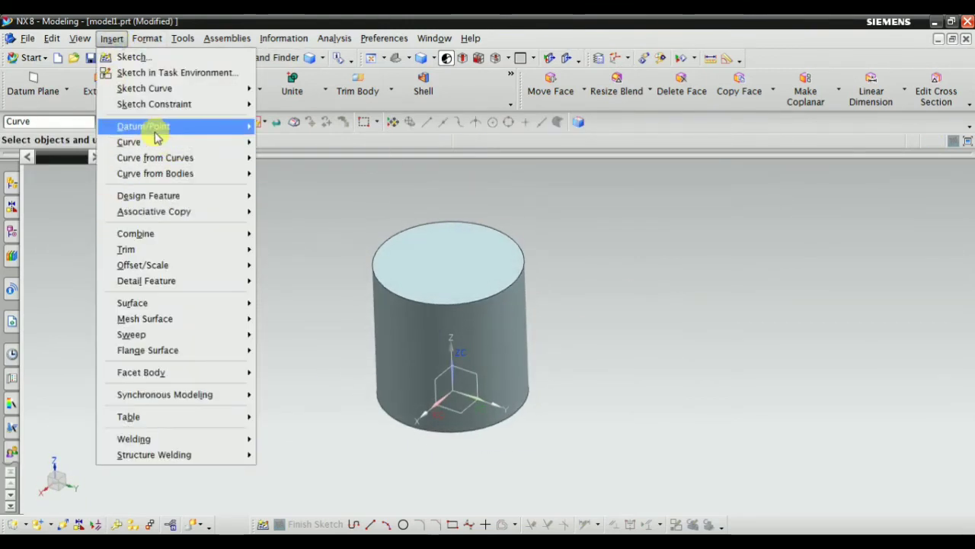
Start an Inferred-type datum plane that references the cylinder's curved side face.
left_click(311, 189)
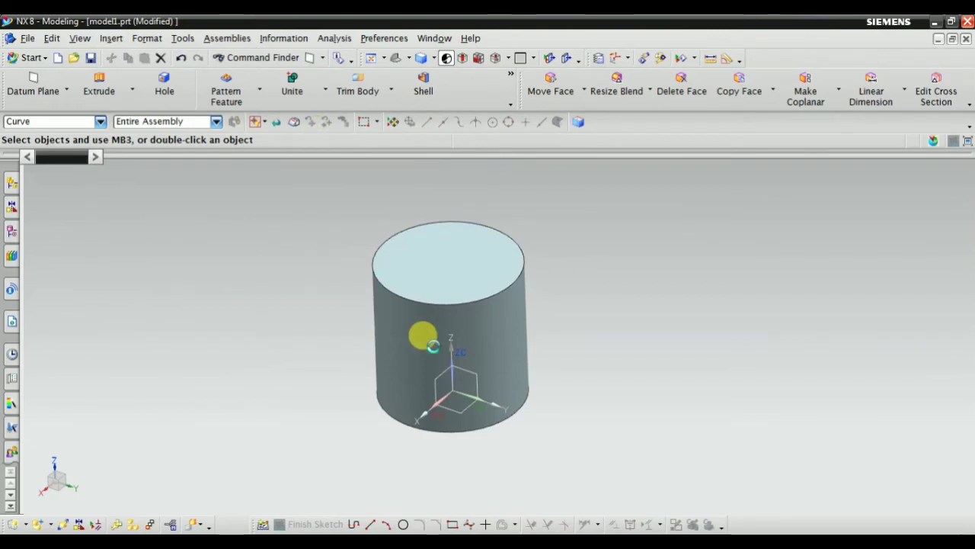
left_click(100, 200)
left_click(98, 217)
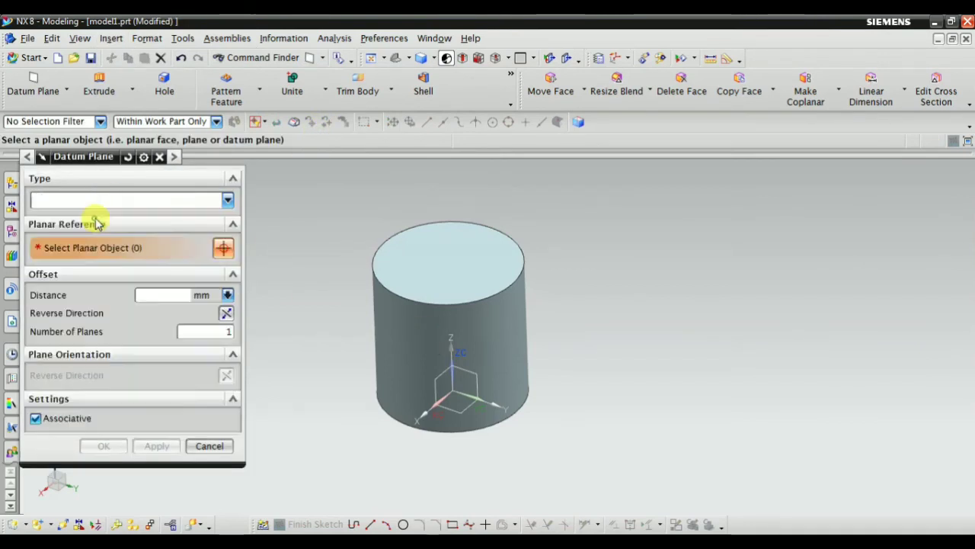
left_click(404, 333)
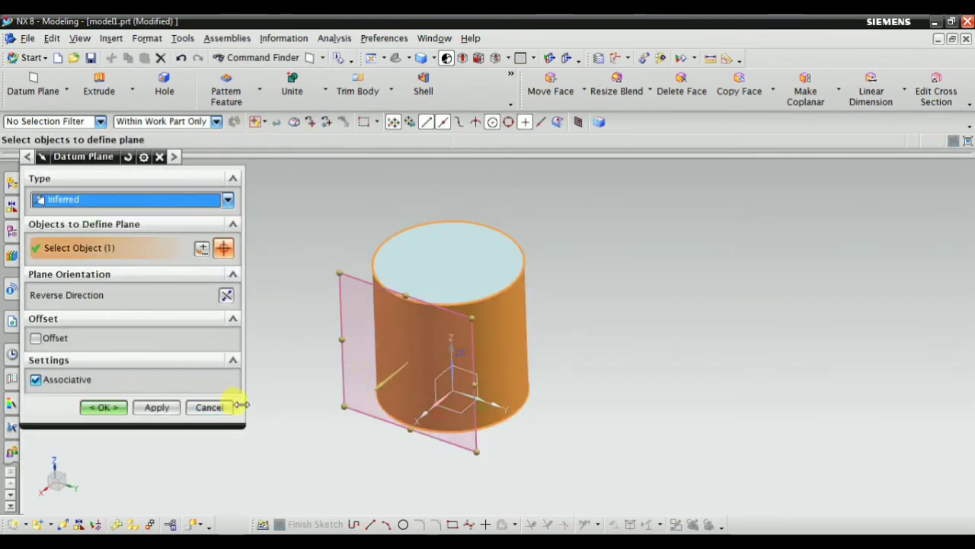
mouse_move(317, 399)
middle_mouse_down()
mouse_move(322, 371)
mouse_move(294, 391)
mouse_move(315, 370)
middle_mouse_up()
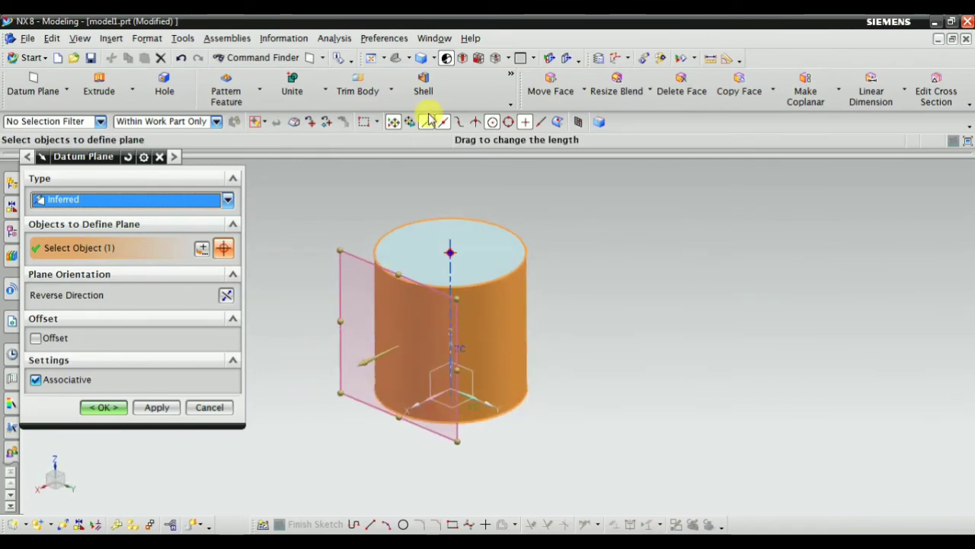
Add the existing datum plane as second reference and create the tangent plane at 0°.
left_click(438, 58)
left_click(446, 135)
mouse_move(561, 310)
middle_mouse_down()
mouse_move(586, 393)
mouse_move(612, 383)
mouse_move(589, 392)
middle_mouse_up()
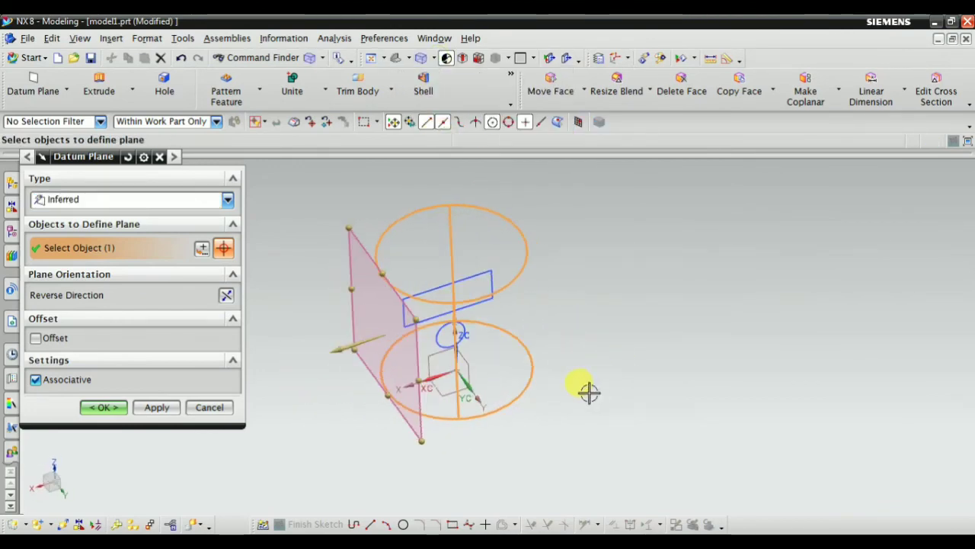
left_click(437, 58)
left_click(446, 74)
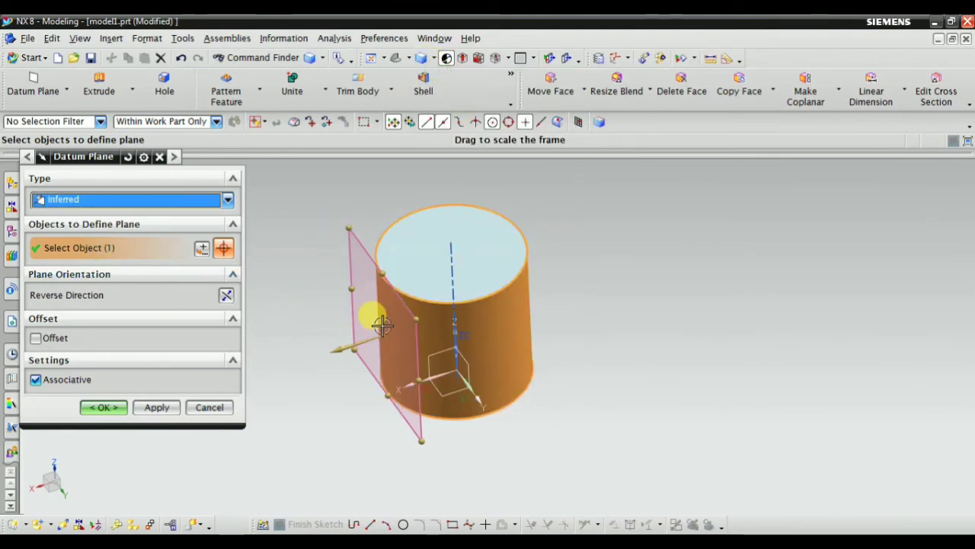
left_click(435, 355)
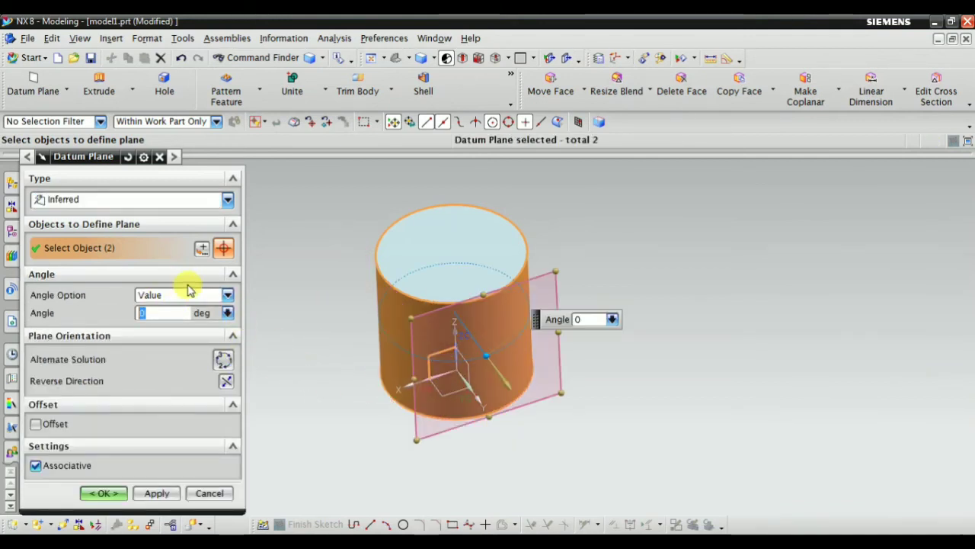
mouse_move(316, 396)
middle_mouse_down()
mouse_move(320, 330)
mouse_move(337, 370)
middle_mouse_up()
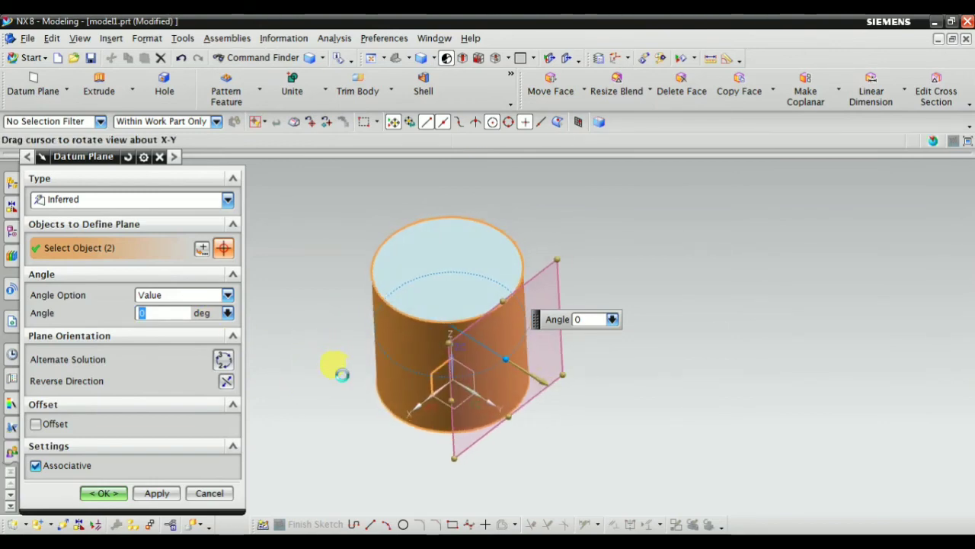
left_click(102, 494)
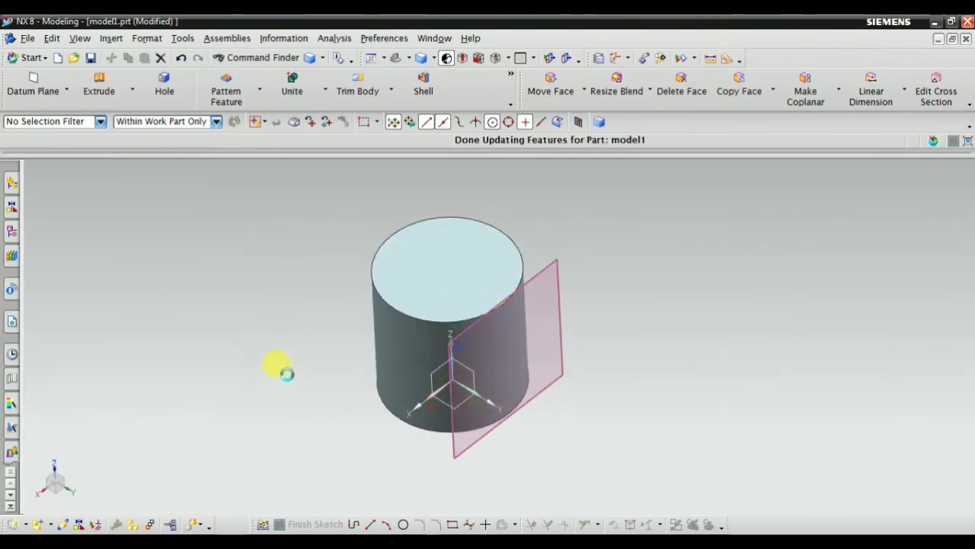
mouse_move(305, 298)
middle_mouse_down()
mouse_move(326, 267)
mouse_move(279, 246)
middle_mouse_up()
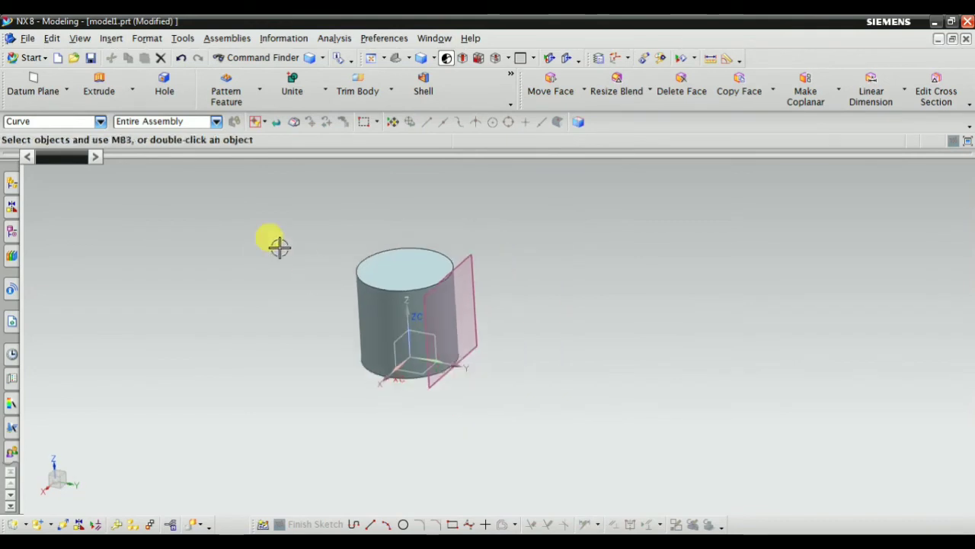
Start Wrap/Unwrap Curve and select the sketched rectangle with the Connected Curves rule.
left_click(112, 40)
mouse_move(156, 158)
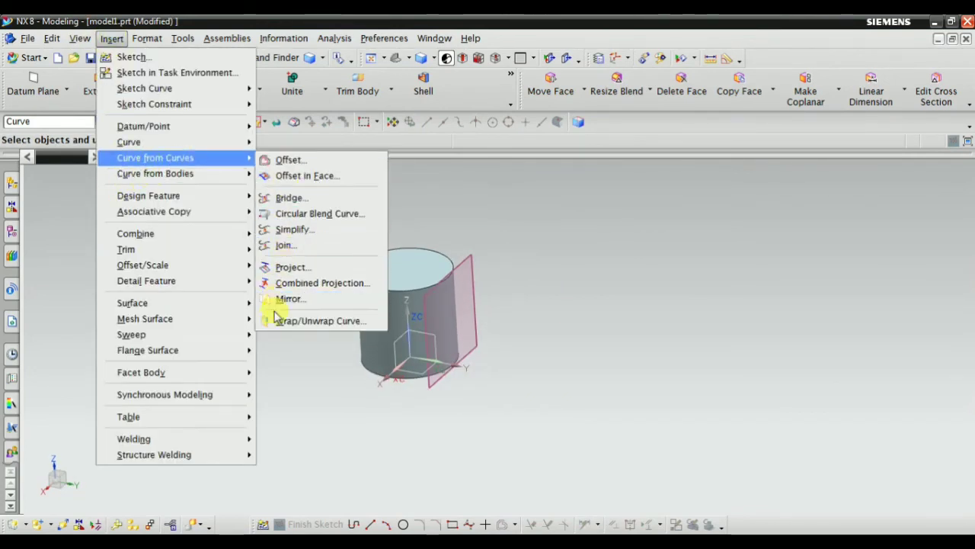
left_click(280, 323)
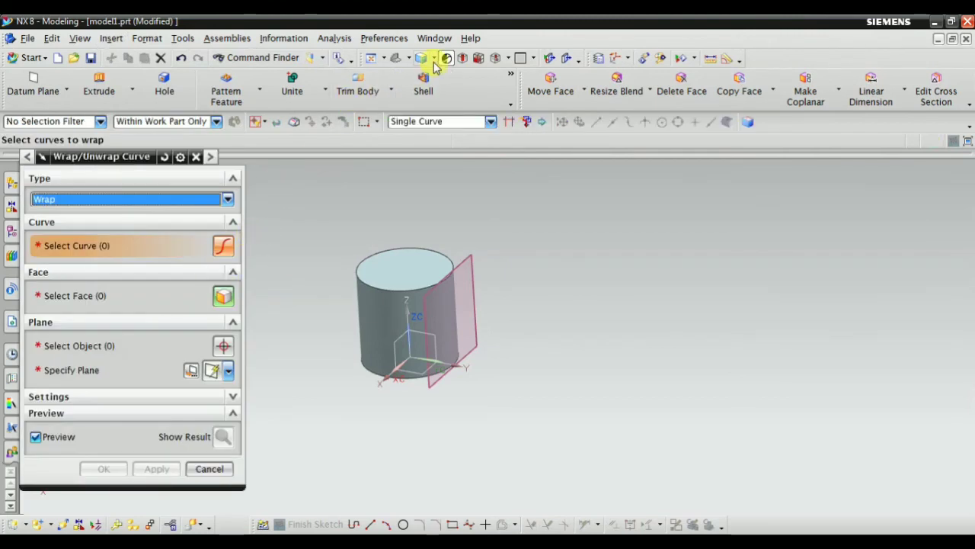
left_click(433, 58)
scroll(374, 299, "up", 2)
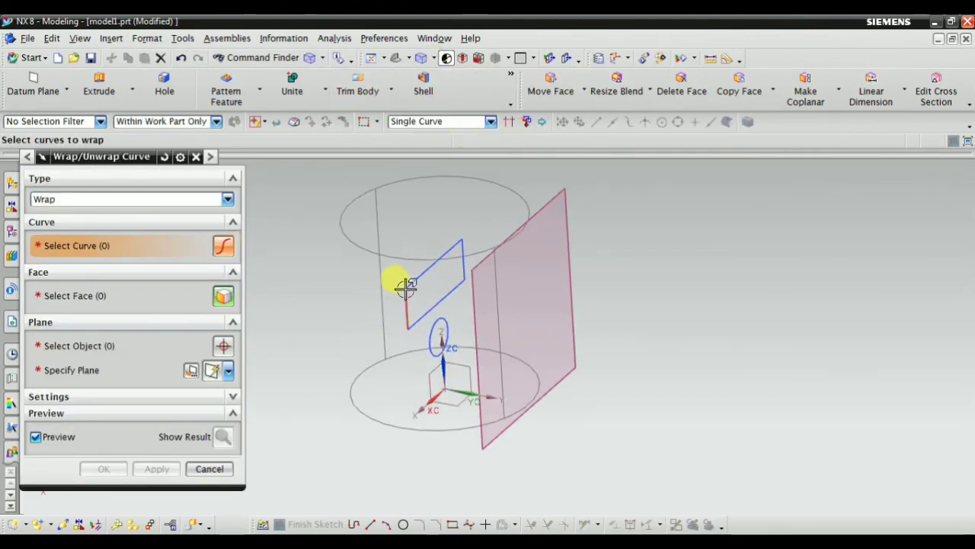
left_click(433, 122)
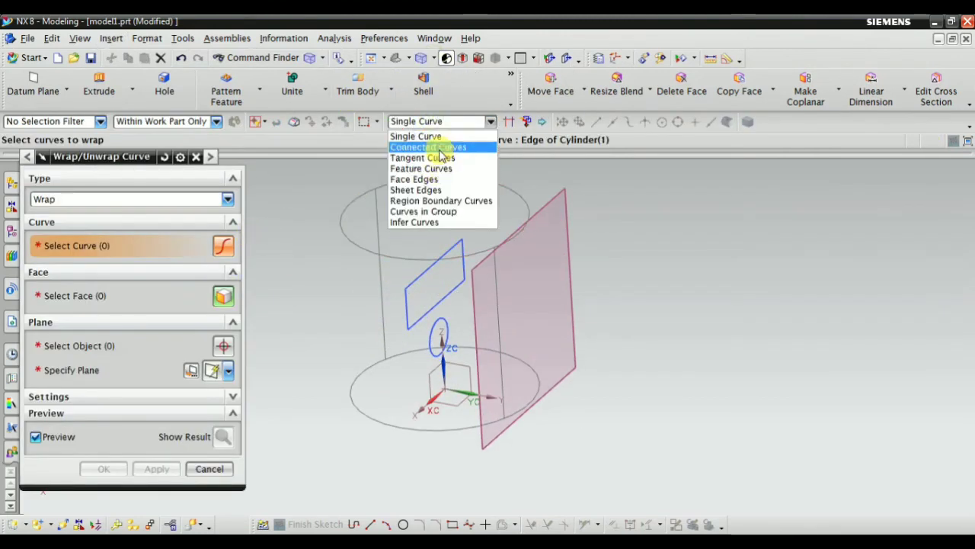
left_click(441, 150)
left_click(413, 280)
scroll(457, 335, "down", 1)
scroll(446, 333, "down", 1)
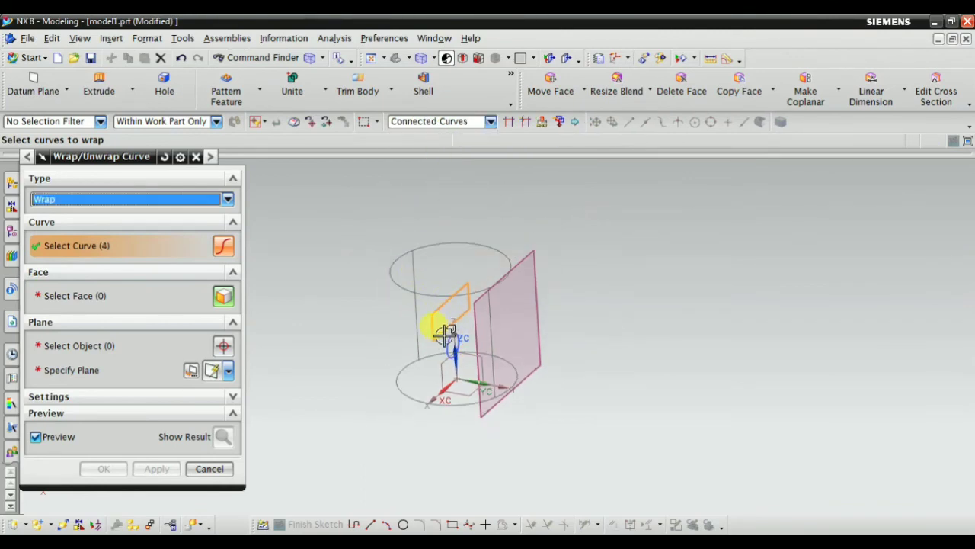
Wrap the rectangle onto the cylinder's curved face against the tangent datum plane.
left_click(90, 300)
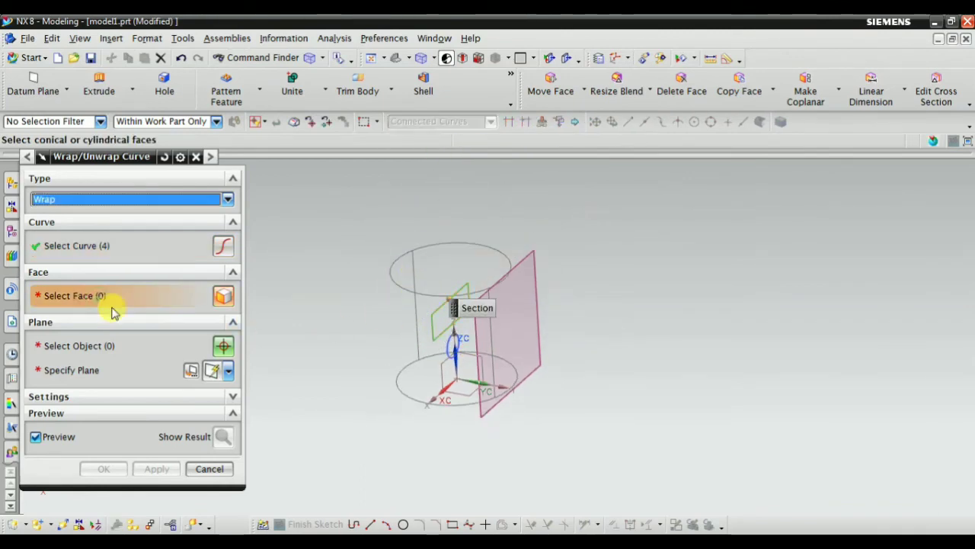
left_click(444, 58)
scroll(453, 370, "up", 3)
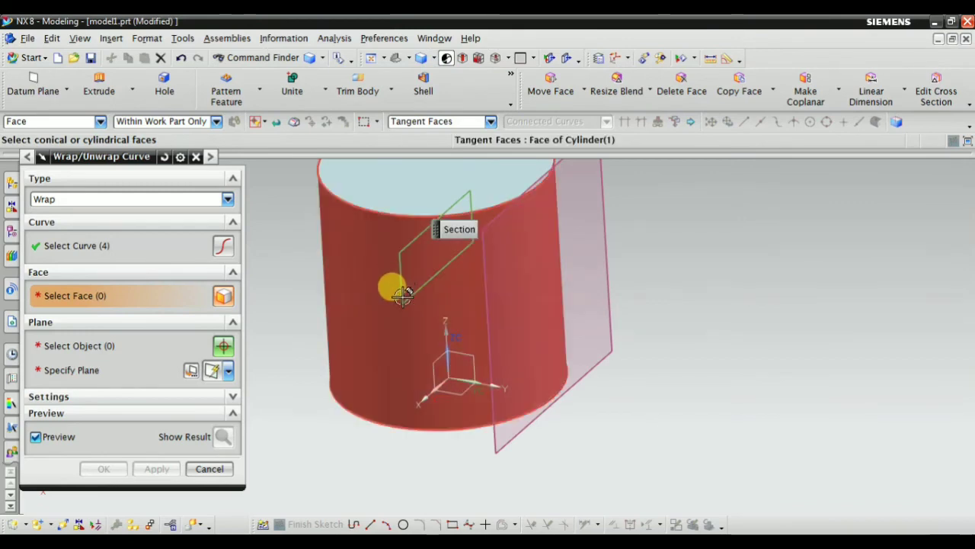
left_click(448, 290)
scroll(455, 308, "down", 2)
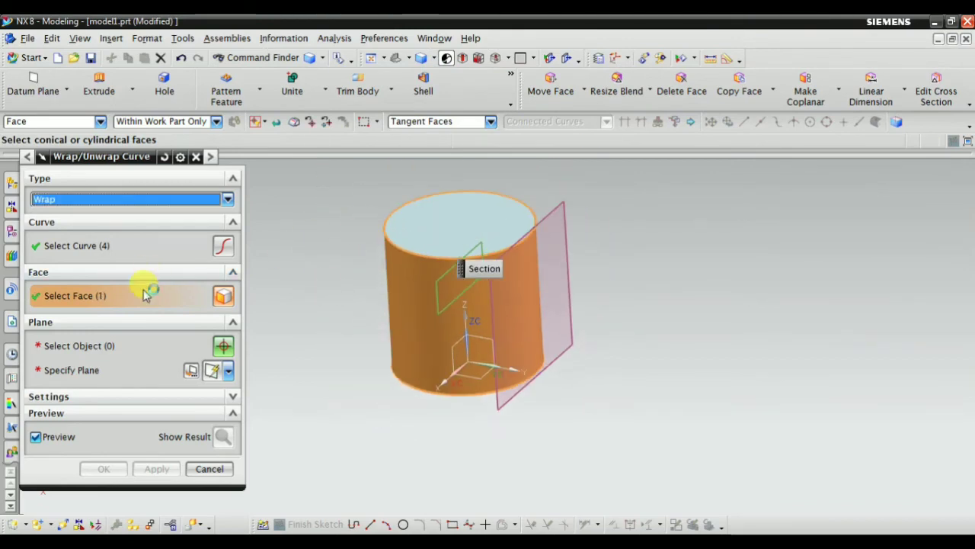
left_click(103, 371)
left_click(567, 232)
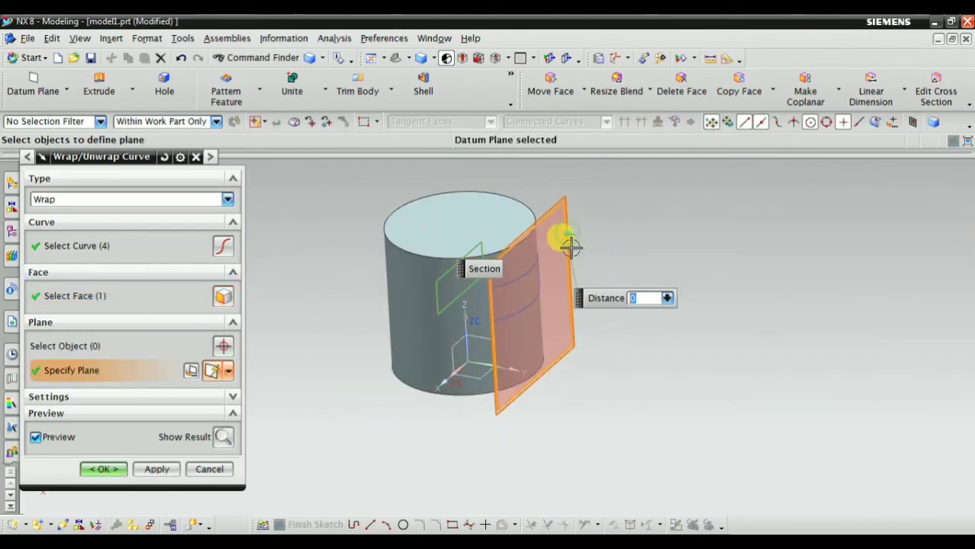
mouse_move(572, 349)
middle_mouse_down()
mouse_move(581, 361)
mouse_move(616, 358)
mouse_move(555, 383)
mouse_move(581, 373)
middle_mouse_up()
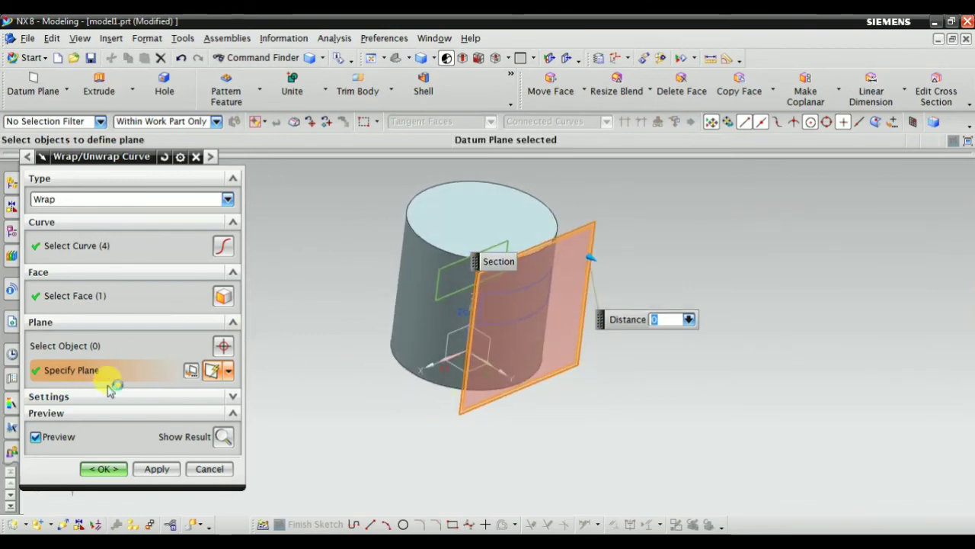
left_click(104, 468)
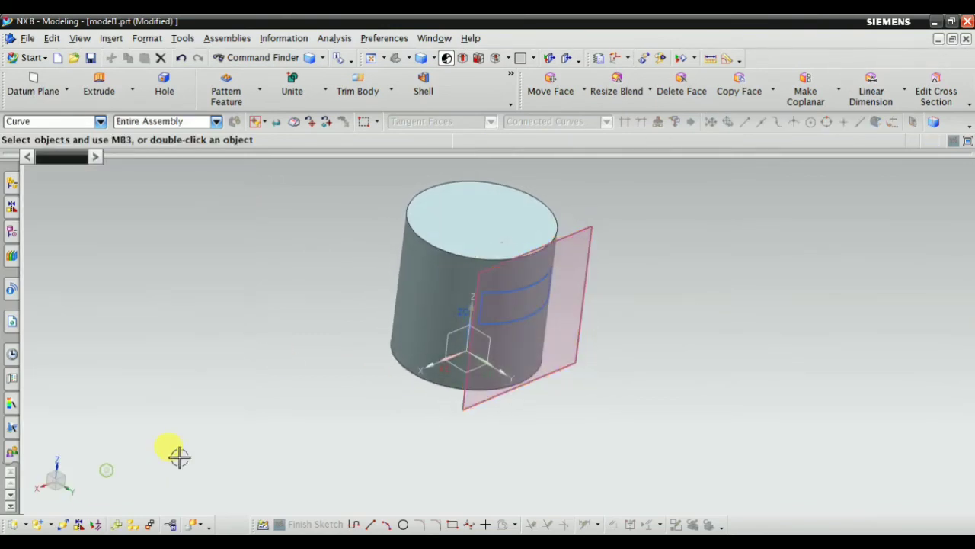
left_click(21, 232)
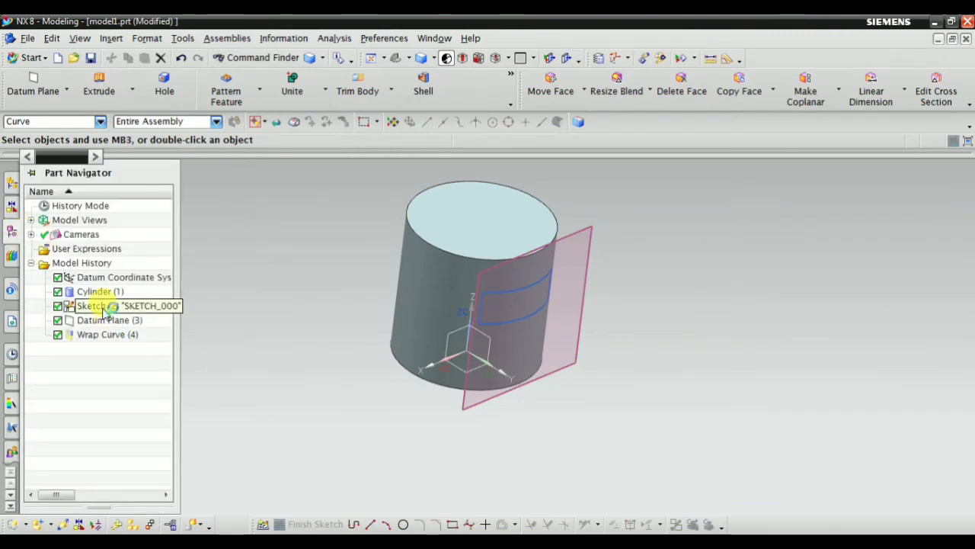
left_click(99, 319)
right_click(98, 319)
left_click(131, 179)
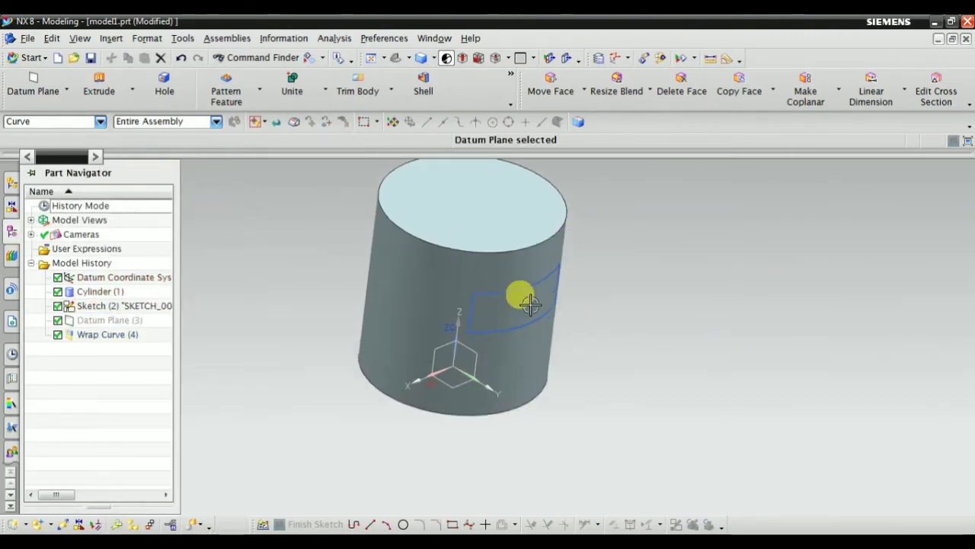
mouse_move(523, 295)
middle_mouse_down()
mouse_move(499, 270)
mouse_move(483, 278)
mouse_move(539, 277)
mouse_move(524, 314)
mouse_move(500, 279)
mouse_move(464, 270)
mouse_move(549, 303)
middle_mouse_up()
left_click(139, 322)
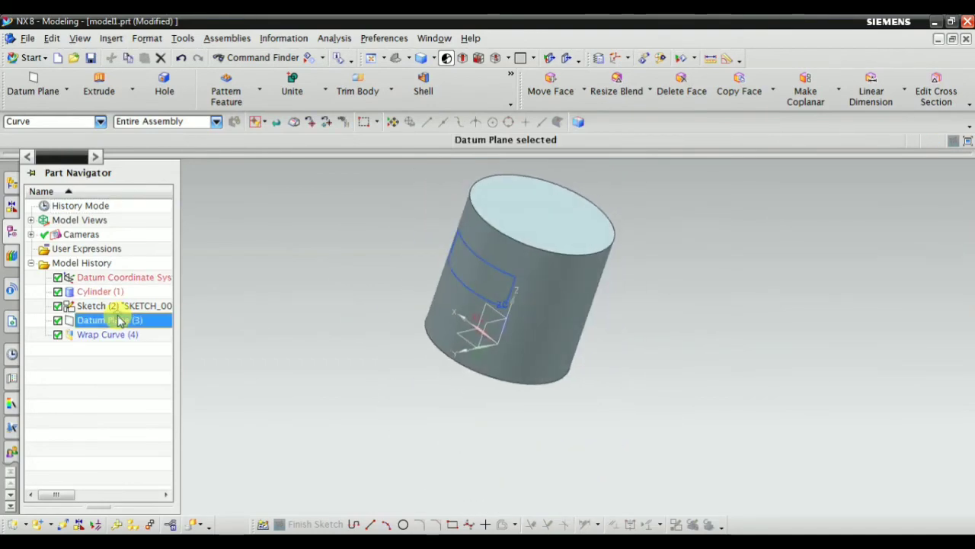
right_click(139, 322)
left_click(174, 173)
mouse_move(411, 301)
middle_mouse_down()
mouse_move(409, 290)
mouse_move(389, 296)
middle_mouse_up()
left_click(114, 38)
mouse_move(155, 172)
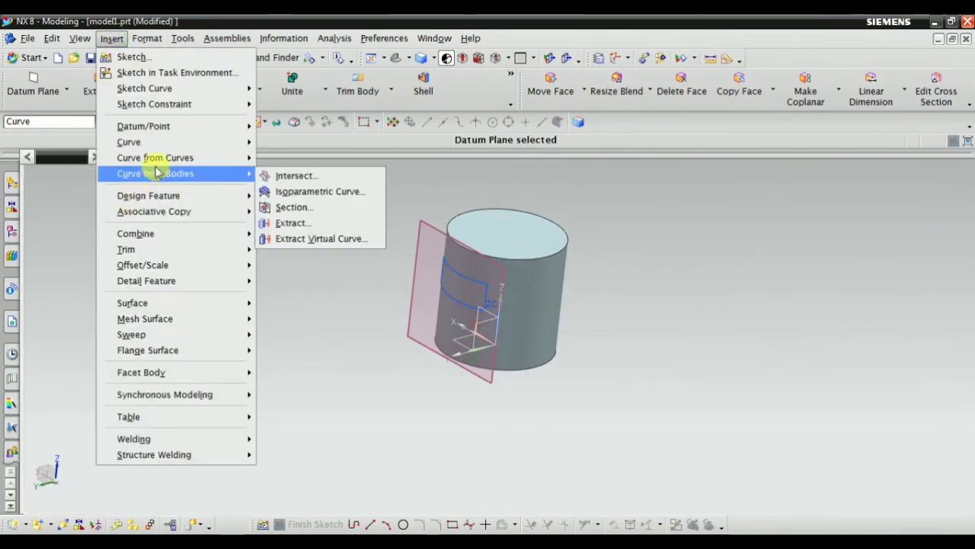
Start another Wrap/Unwrap Curve and select the sketched circle in wireframe view.
left_click(282, 321)
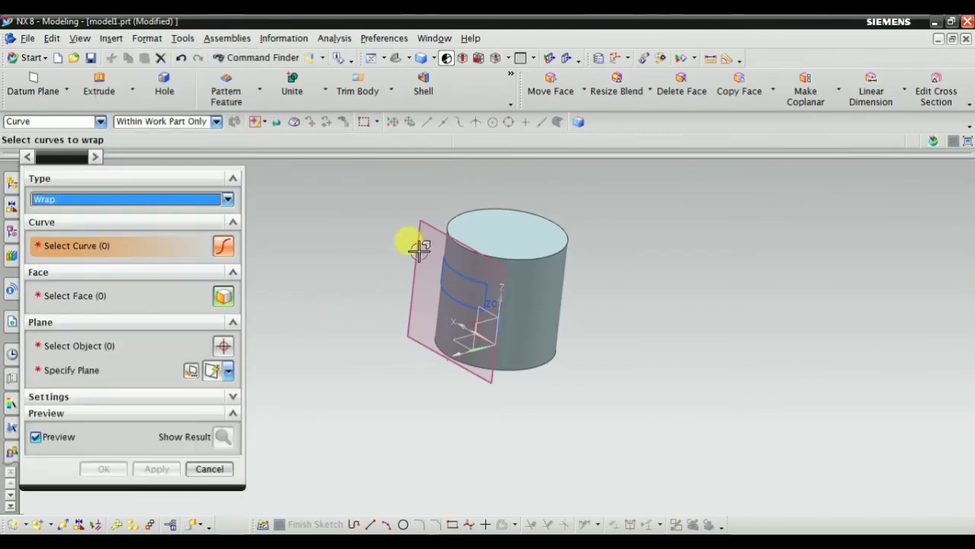
left_click(429, 58)
left_click(462, 137)
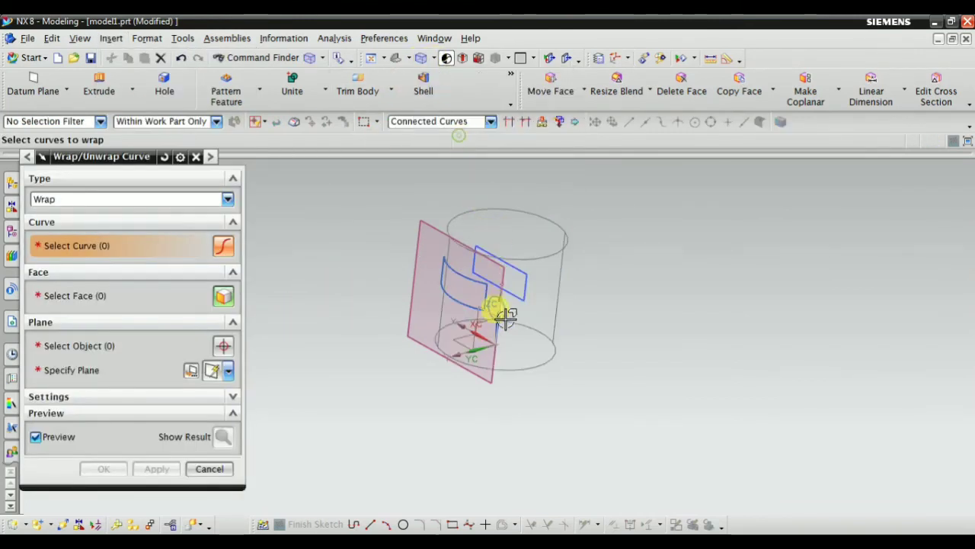
scroll(505, 319, "up", 5)
left_click(507, 257)
scroll(540, 348, "down", 5)
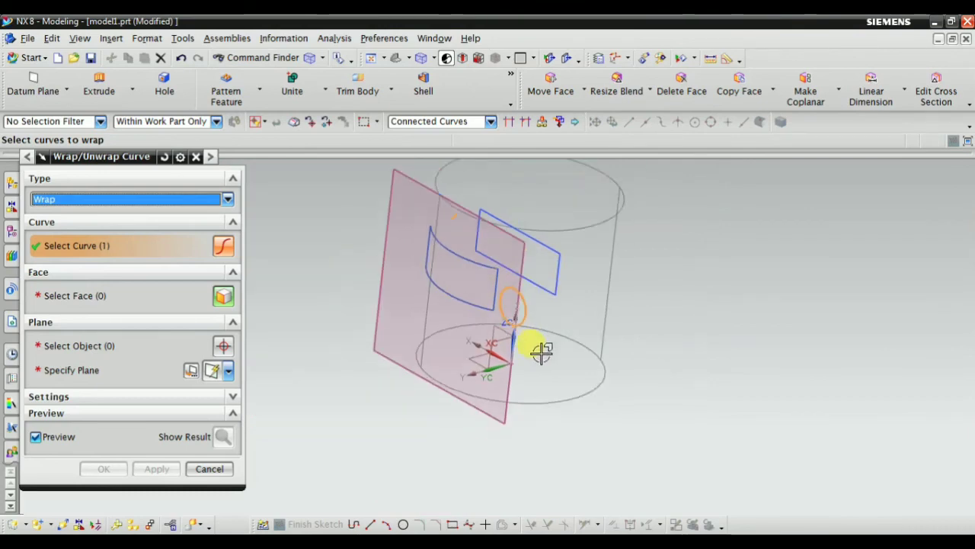
scroll(540, 349, "down", 2)
Wrap the circle onto the cylinder's curved face using the tangent datum plane.
left_click(88, 303)
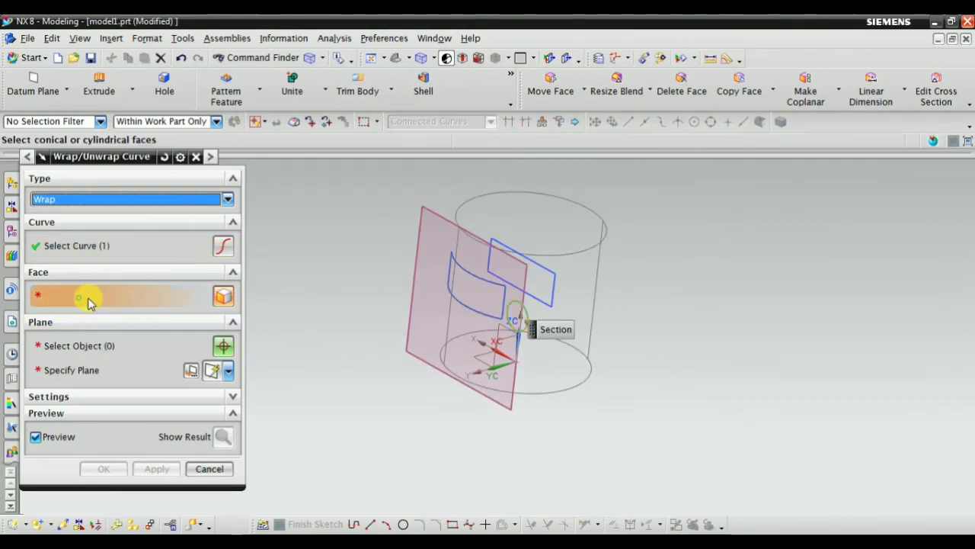
left_click(586, 291)
left_click(431, 59)
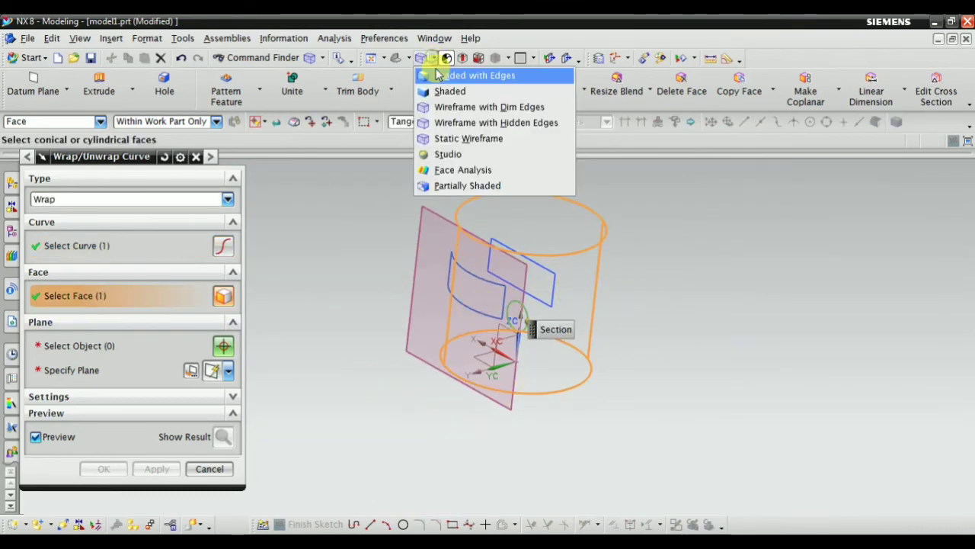
left_click(438, 74)
left_click(170, 372)
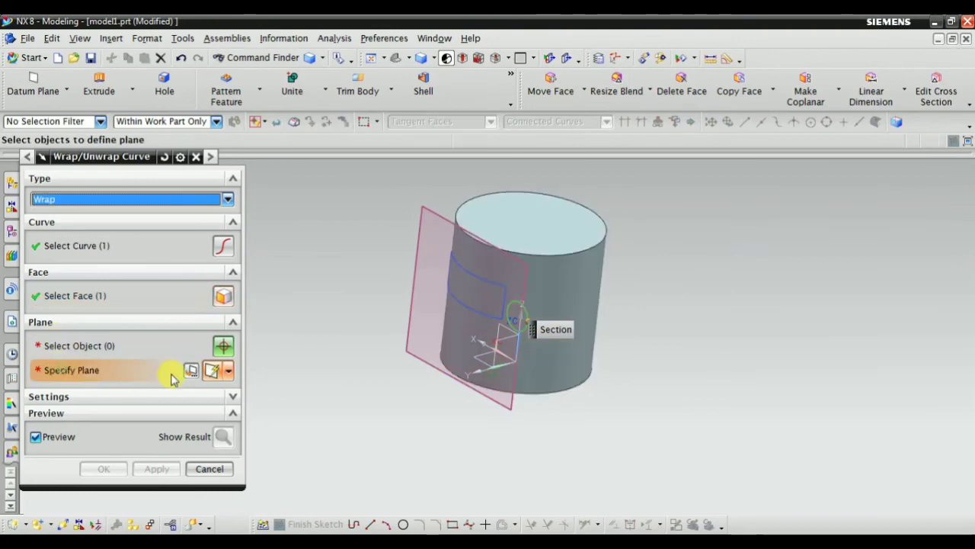
left_click(412, 318)
mouse_move(364, 351)
middle_mouse_down()
mouse_move(407, 335)
mouse_move(456, 344)
mouse_move(440, 344)
mouse_move(544, 327)
middle_mouse_up()
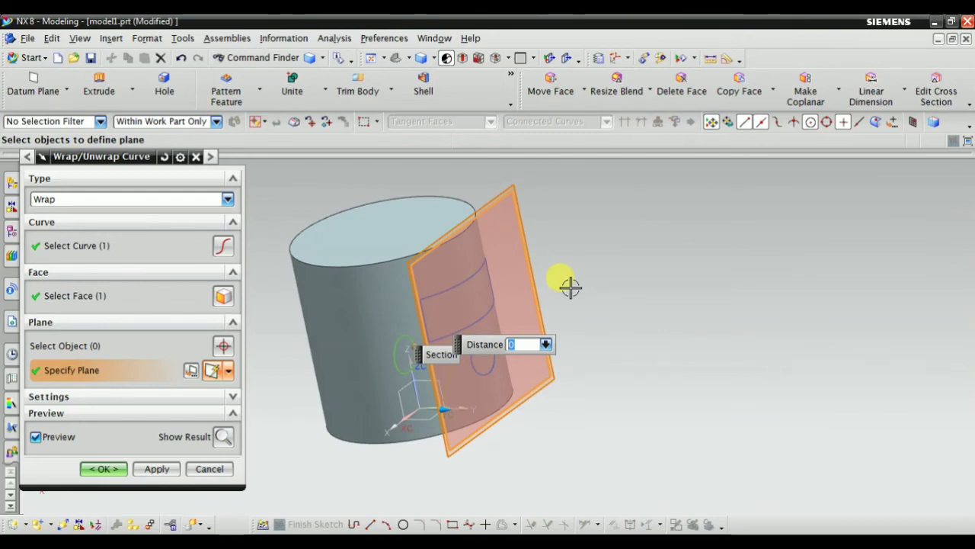
left_click(99, 468)
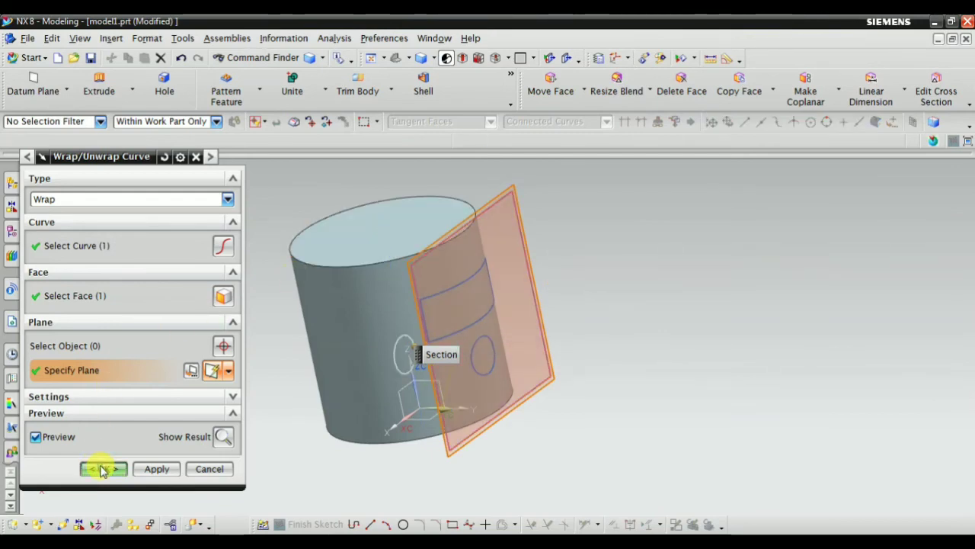
Hide the tangent datum plane and fit the whole cylinder in view.
middle_click_drag(344, 348, 480, 259)
right_click(430, 228)
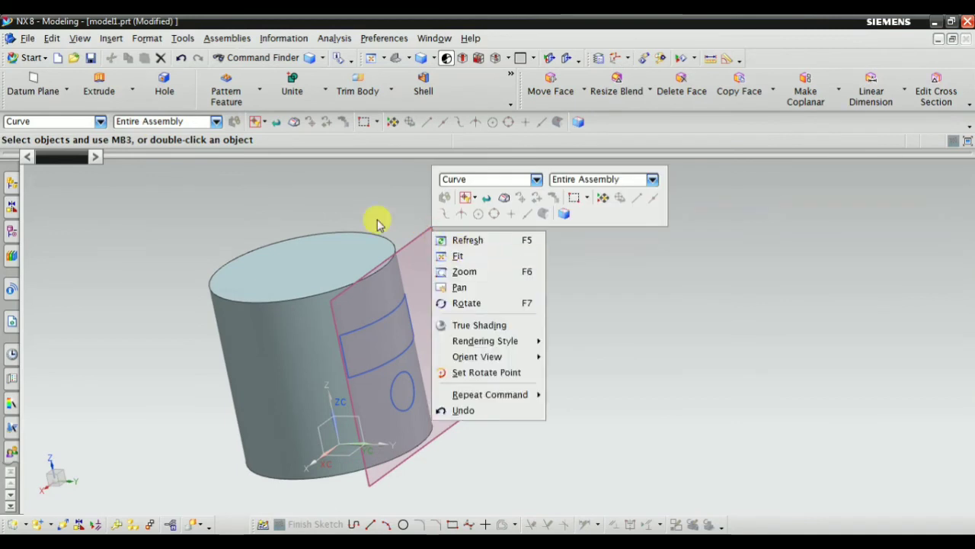
left_click(406, 193)
scroll(525, 236, "down", 2)
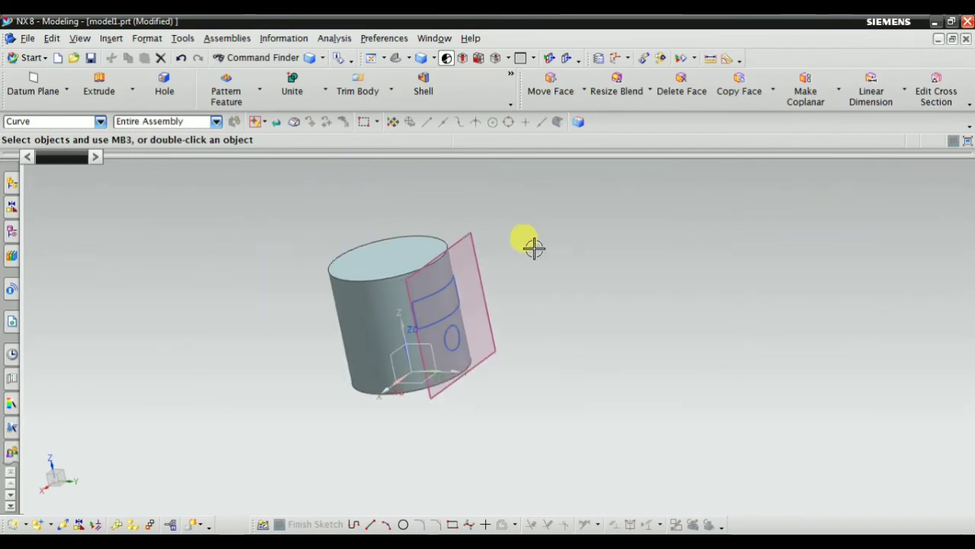
left_click(277, 123)
right_click(481, 248)
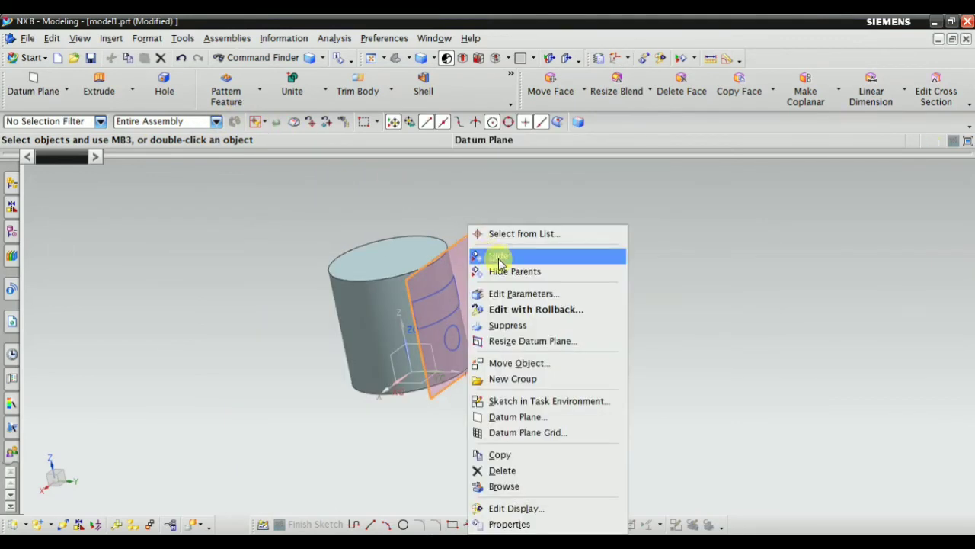
left_click(518, 254)
right_click(559, 222)
left_click(579, 244)
middle_click_drag(626, 333, 529, 289)
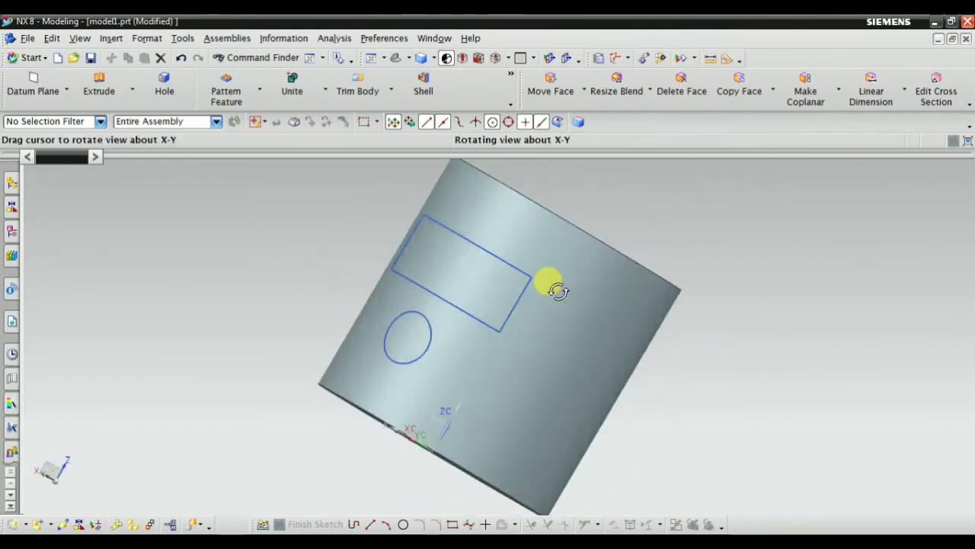
left_click(114, 38)
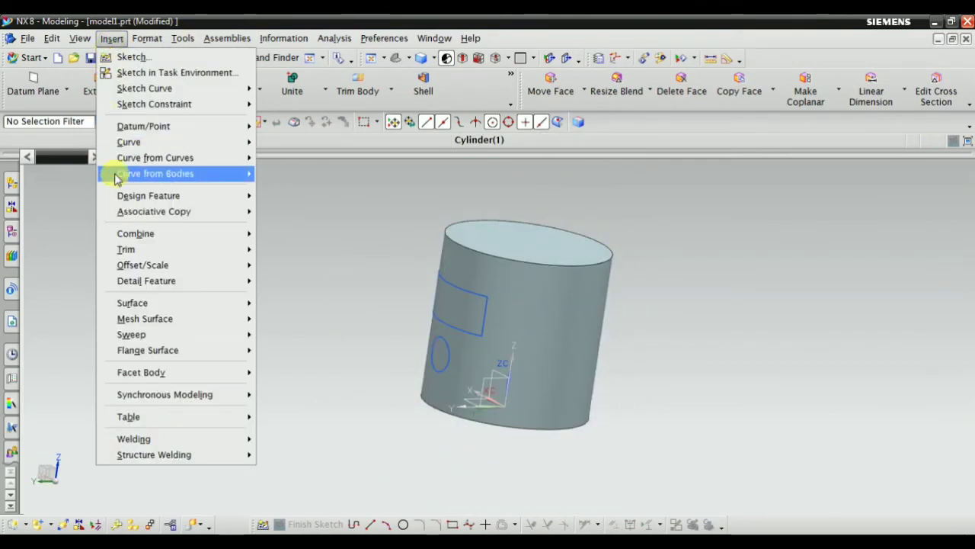
mouse_move(155, 158)
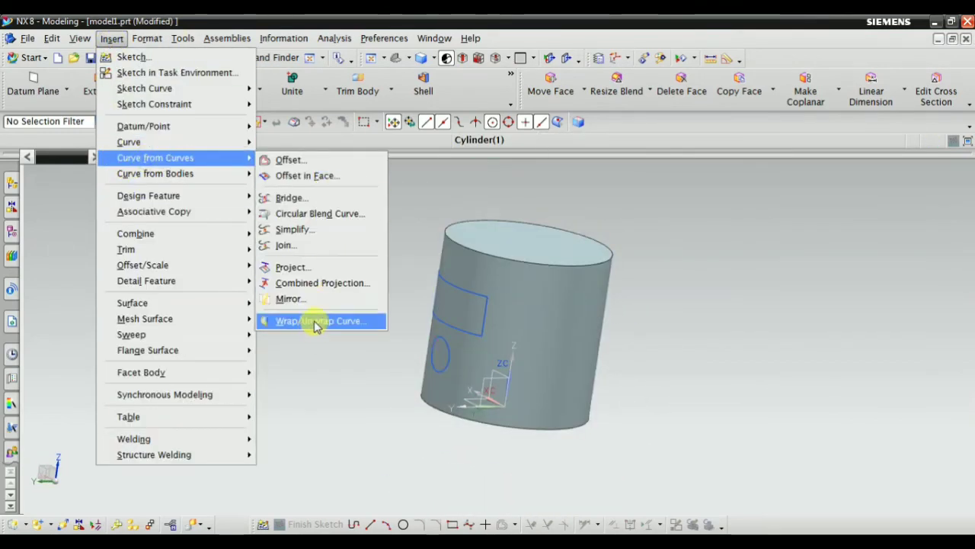
left_click(317, 323)
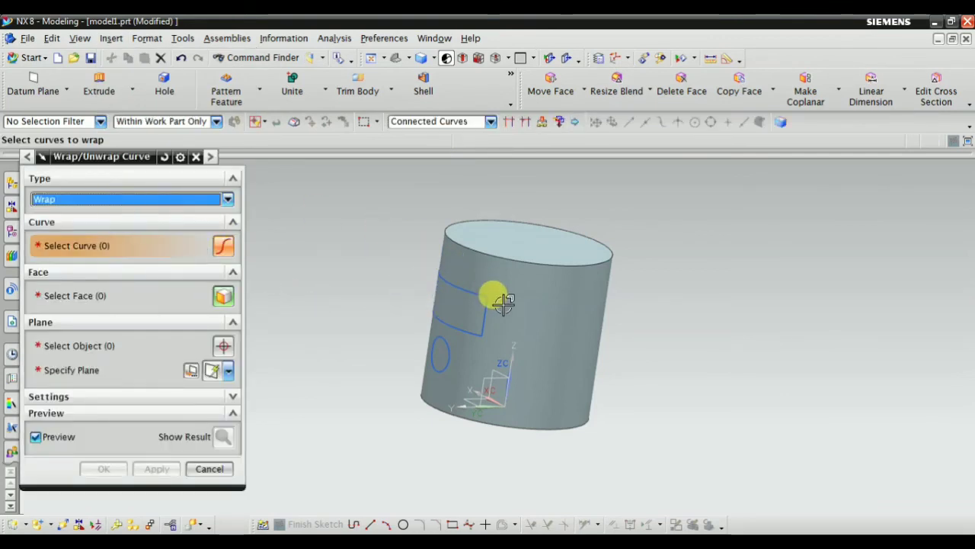
middle_click_drag(390, 298, 355, 266)
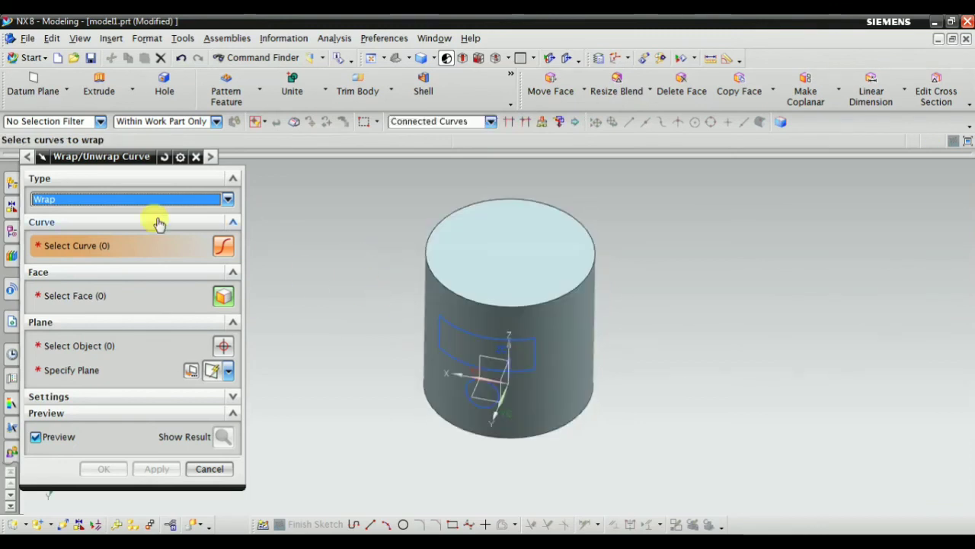
left_click(126, 198)
left_click(89, 221)
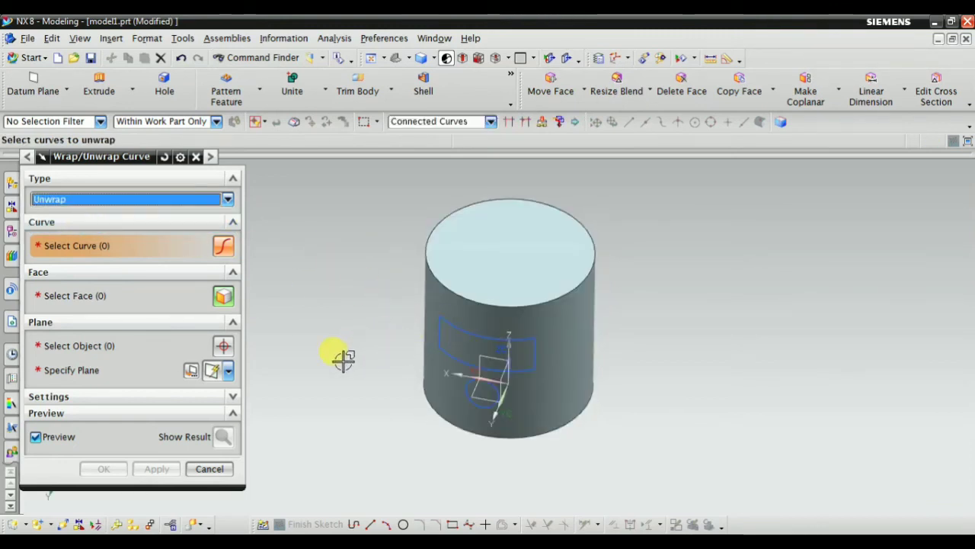
mouse_move(422, 358)
middle_mouse_down()
mouse_move(409, 317)
mouse_move(549, 296)
middle_mouse_up()
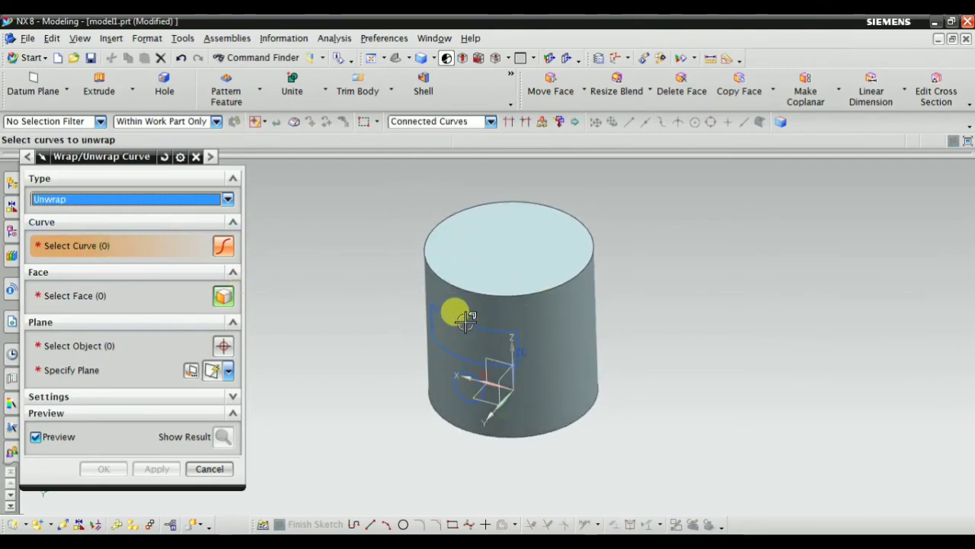
left_click(454, 311)
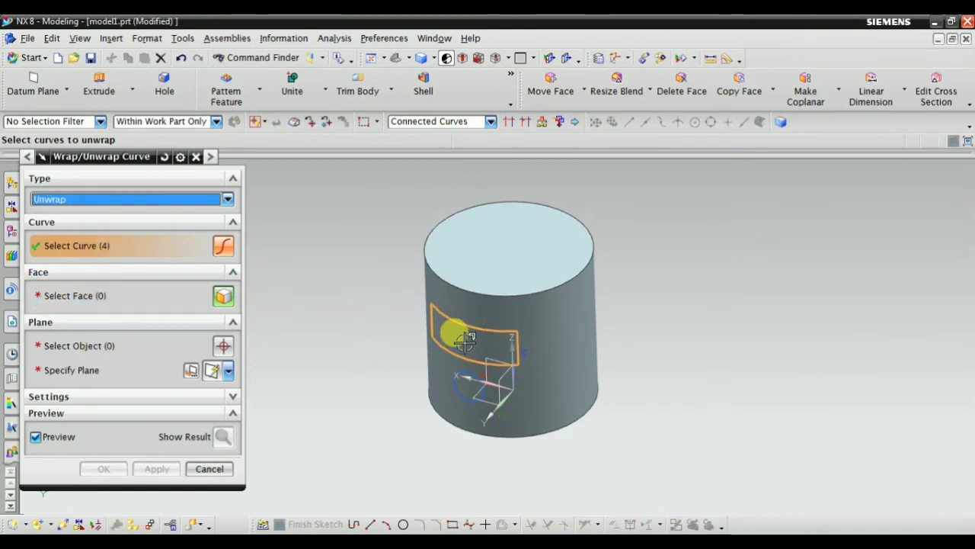
mouse_move(382, 345)
middle_mouse_down()
mouse_move(370, 316)
mouse_move(459, 345)
middle_mouse_up()
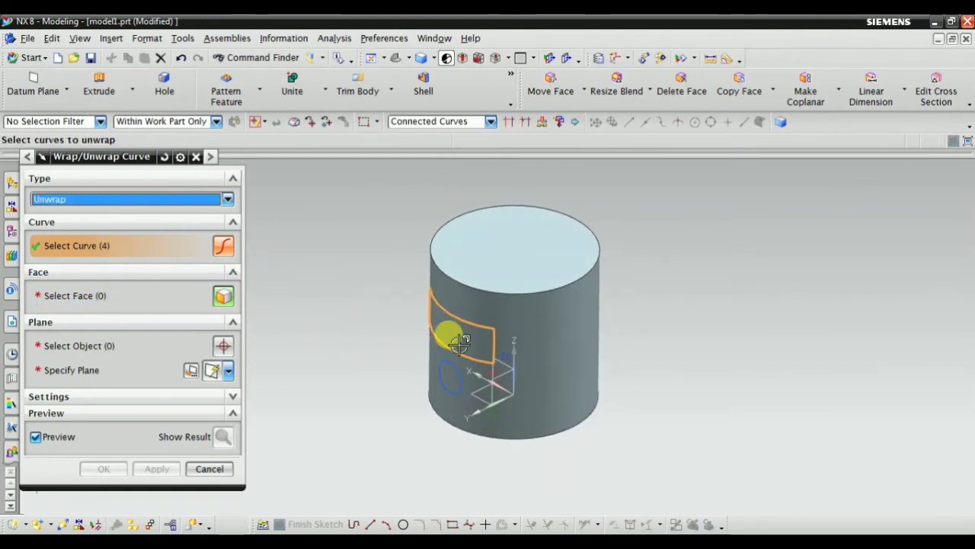
left_click(209, 468)
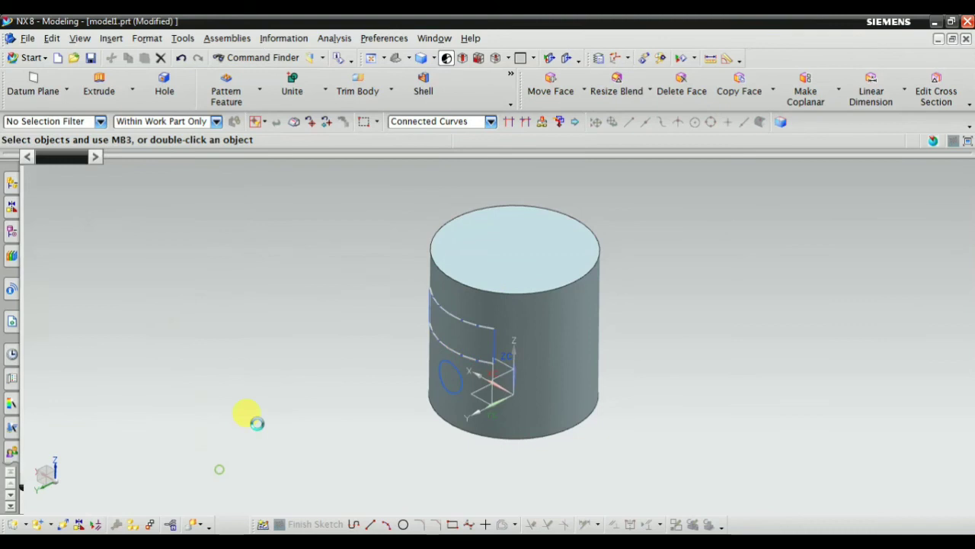
Switch to wireframe and hide Sketch (2) from the Part Navigator.
left_click(433, 59)
left_click(457, 139)
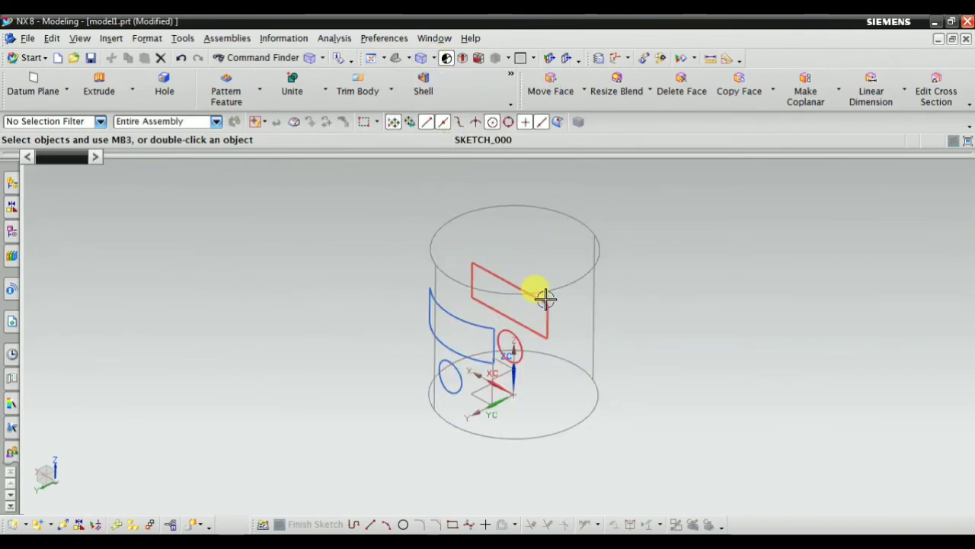
left_click(12, 230)
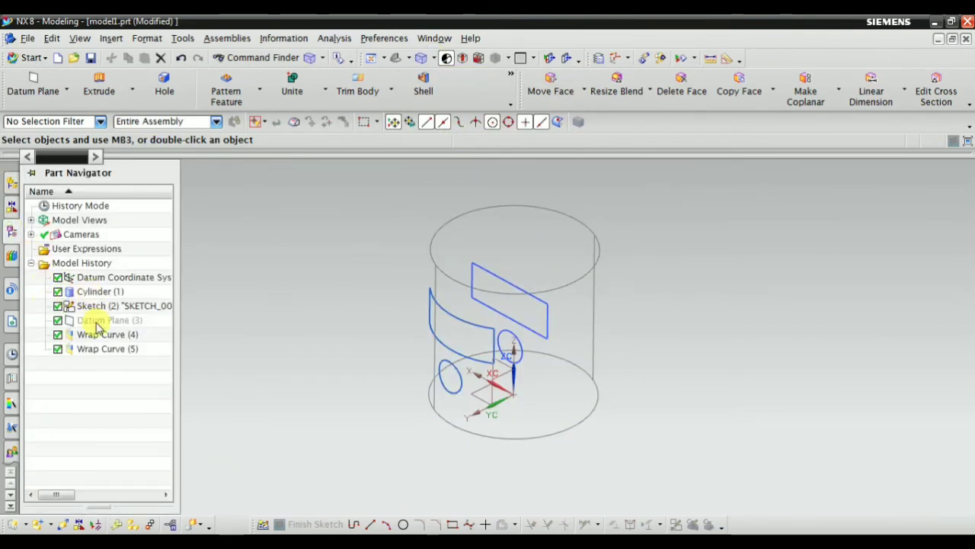
key("ctrl+f")
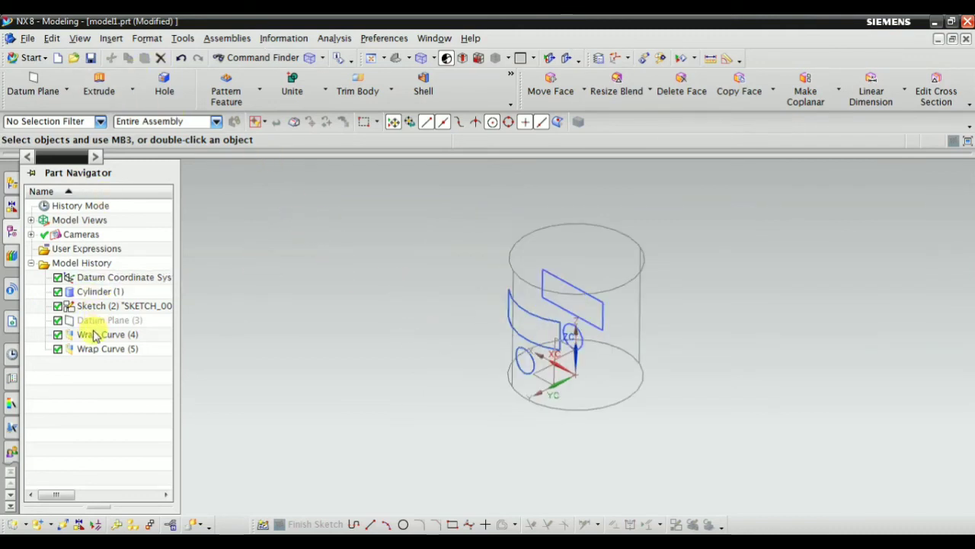
left_click(96, 306)
right_click(96, 306)
left_click(131, 131)
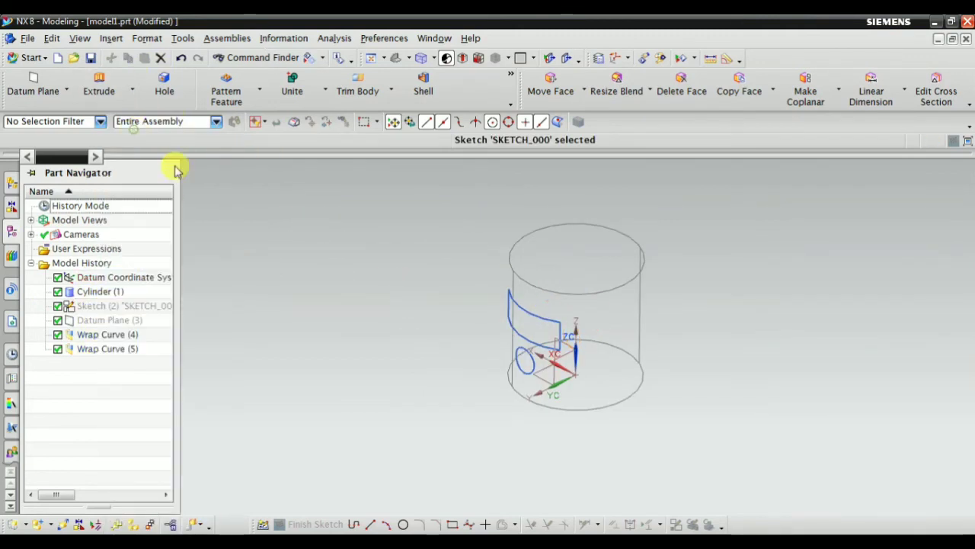
Close the Part Navigator and restore Shaded with Edges display.
scroll(528, 301, "up", 2)
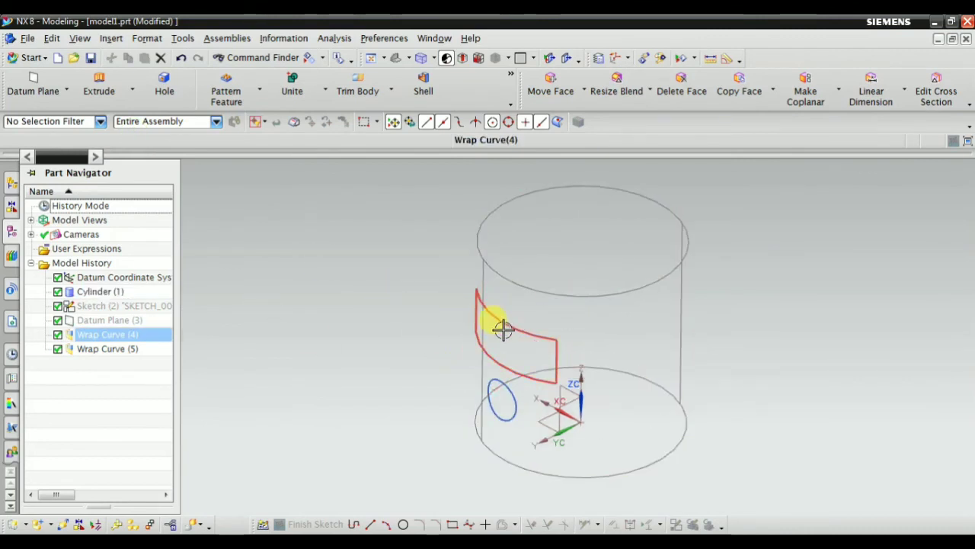
scroll(507, 338, "down", 3)
mouse_move(507, 337)
middle_mouse_down()
mouse_move(559, 323)
mouse_move(541, 331)
middle_mouse_up()
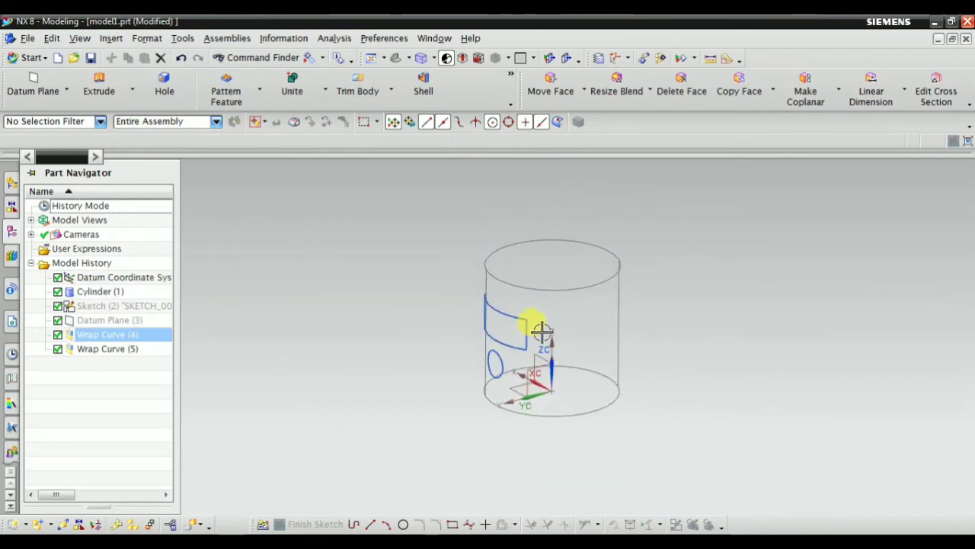
scroll(572, 346, "up", 1)
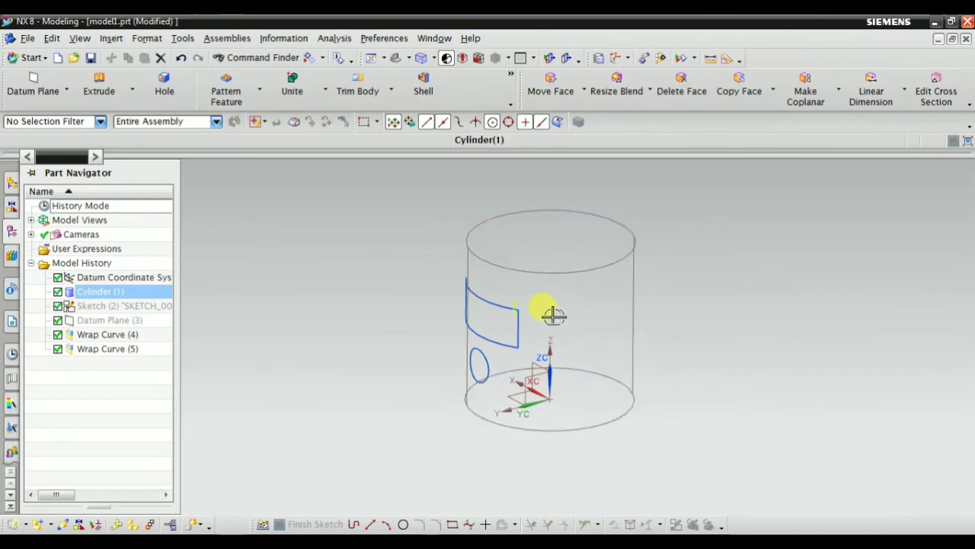
scroll(435, 298, "down", 2)
mouse_move(435, 298)
middle_mouse_down()
mouse_move(433, 320)
mouse_move(442, 314)
middle_mouse_up()
left_click(392, 277)
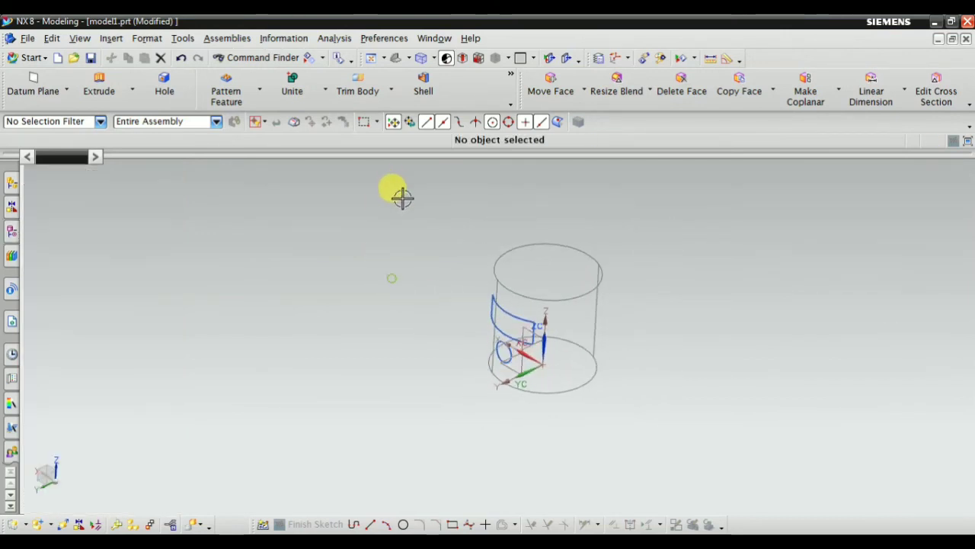
scroll(407, 279, "up", 1)
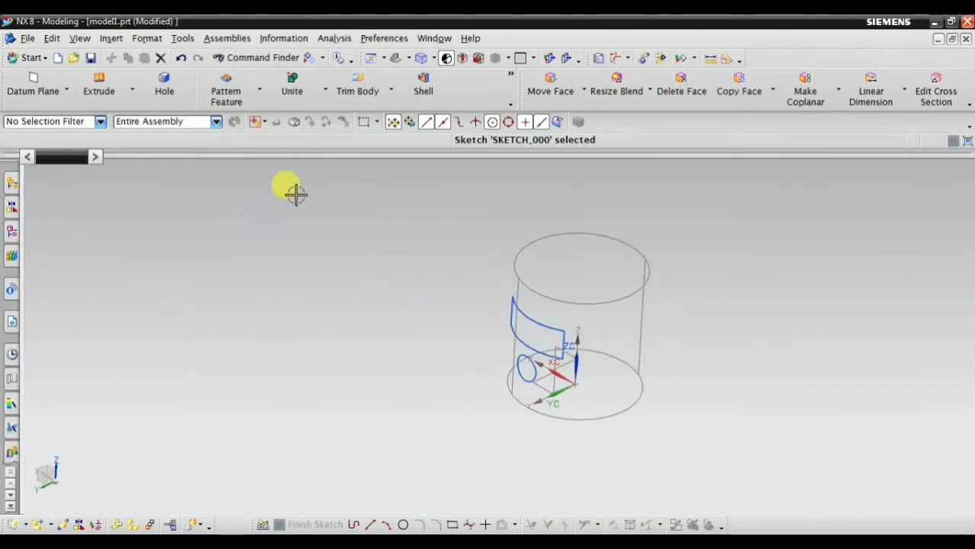
left_click(435, 59)
left_click(435, 75)
left_click(111, 38)
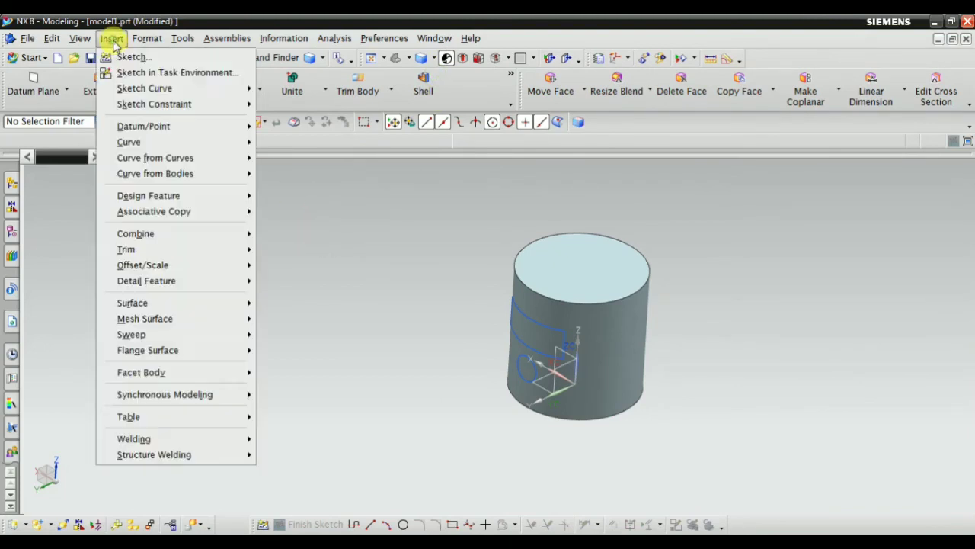
mouse_move(155, 158)
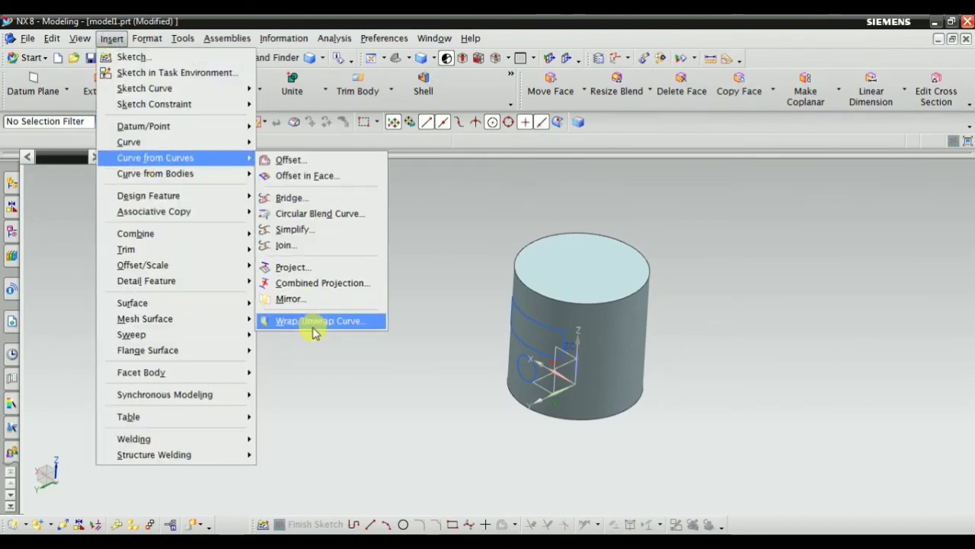
Set Wrap/Unwrap Curve to Unwrap, selecting the wrapped rectangle curves and cylinder face.
left_click(312, 325)
left_click(118, 200)
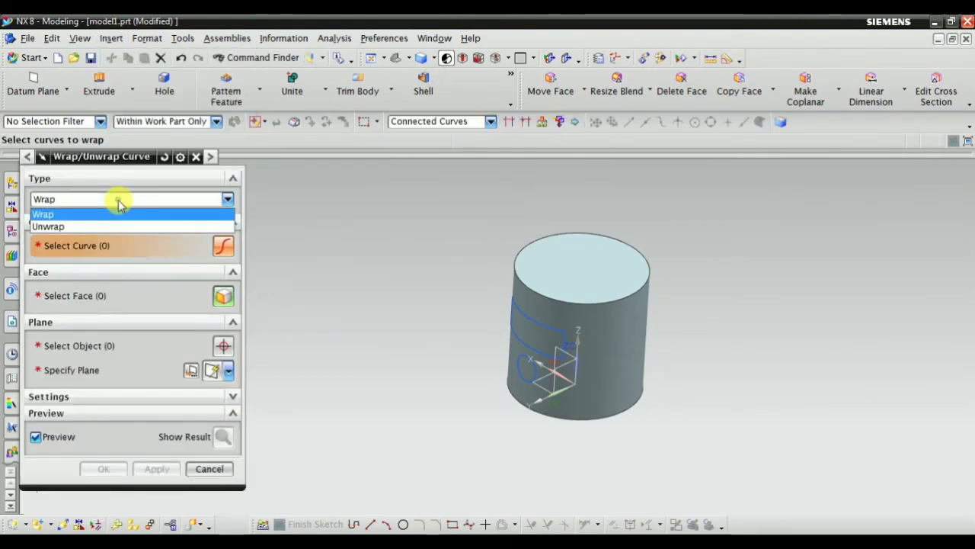
left_click(83, 225)
scroll(576, 450, "up", 2)
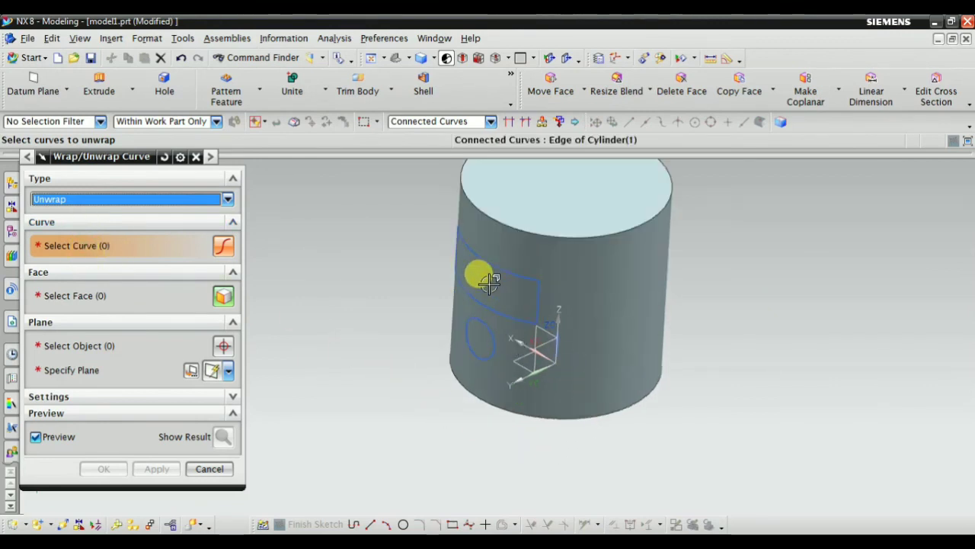
left_click(488, 265)
scroll(459, 369, "down", 1)
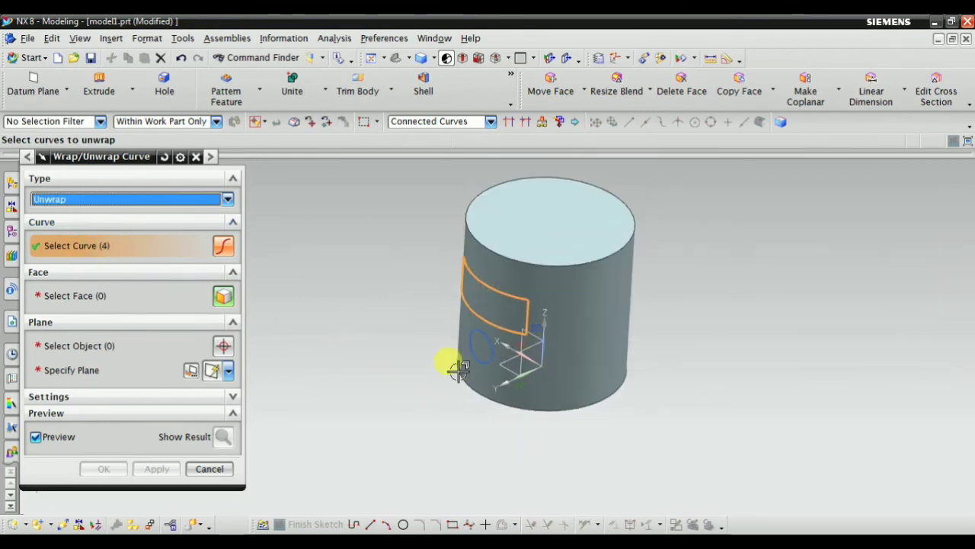
left_click(76, 292)
left_click(582, 281)
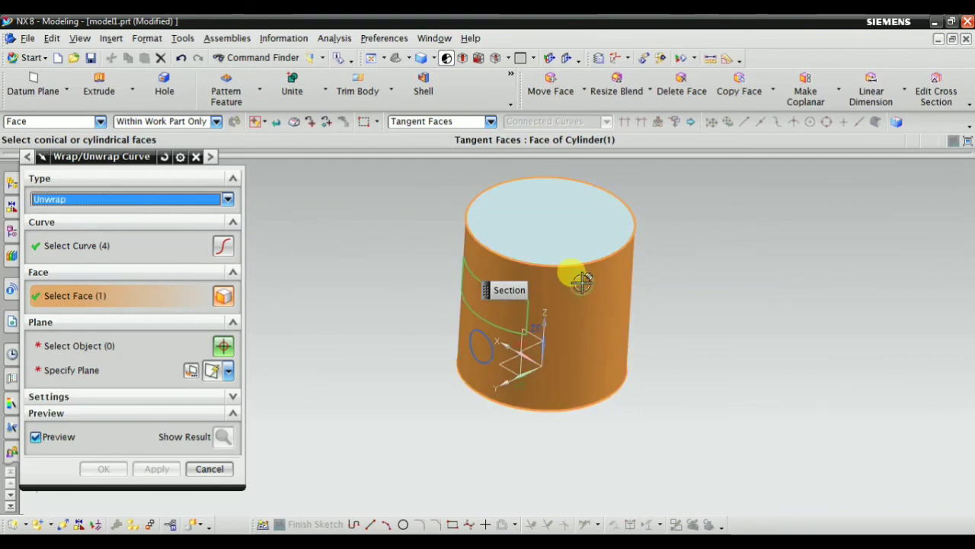
Try to define the unwrap plane, then cancel after the tangency failure.
left_click(91, 370)
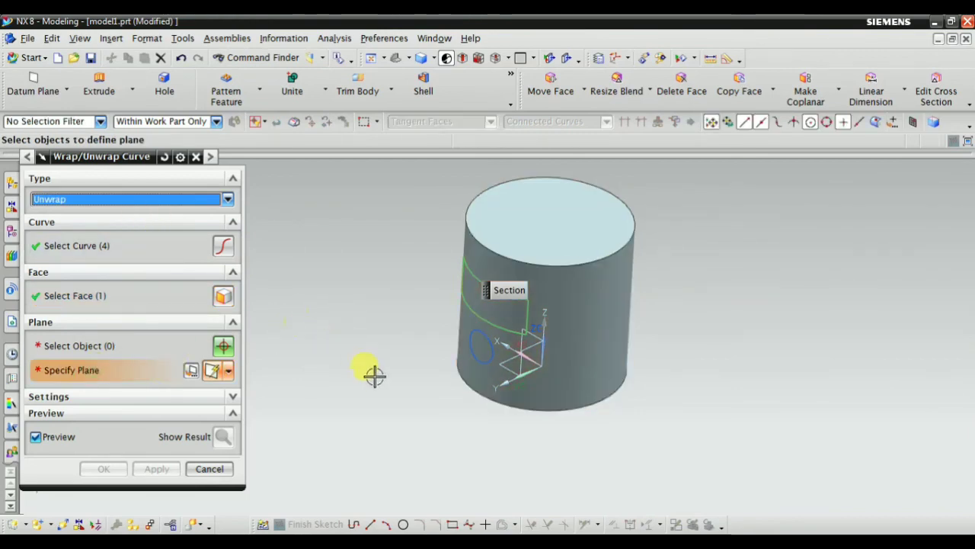
left_click(523, 323)
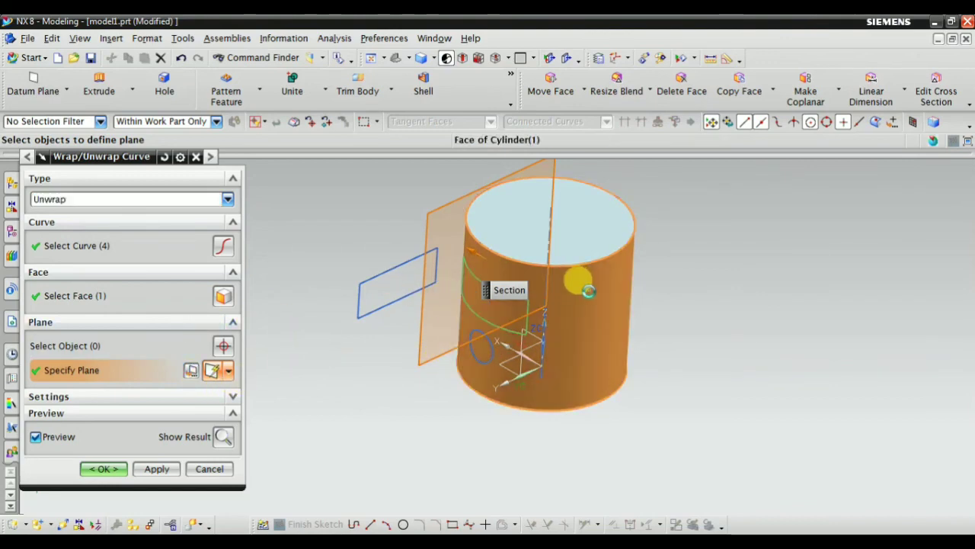
left_click(577, 279)
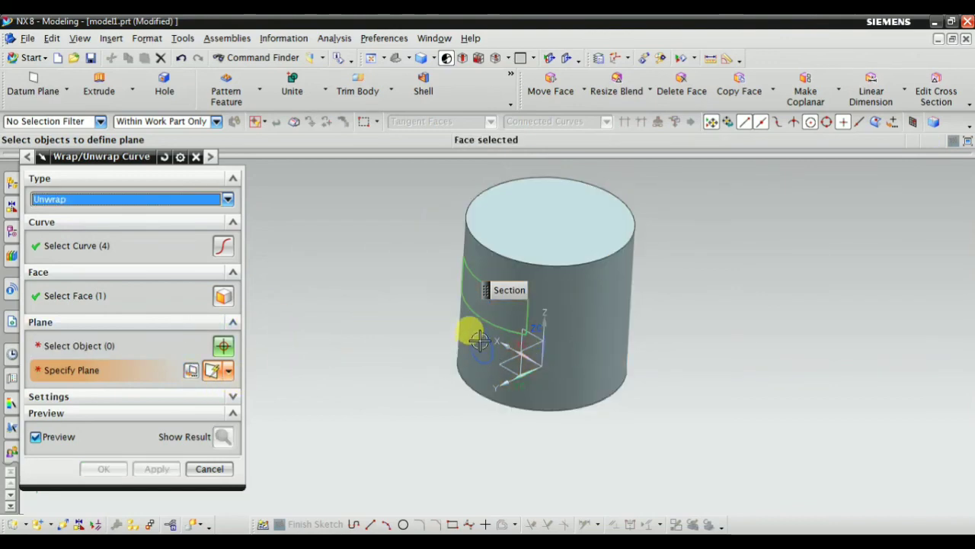
left_click(447, 59)
left_click(472, 139)
middle_click_drag(517, 364, 558, 355)
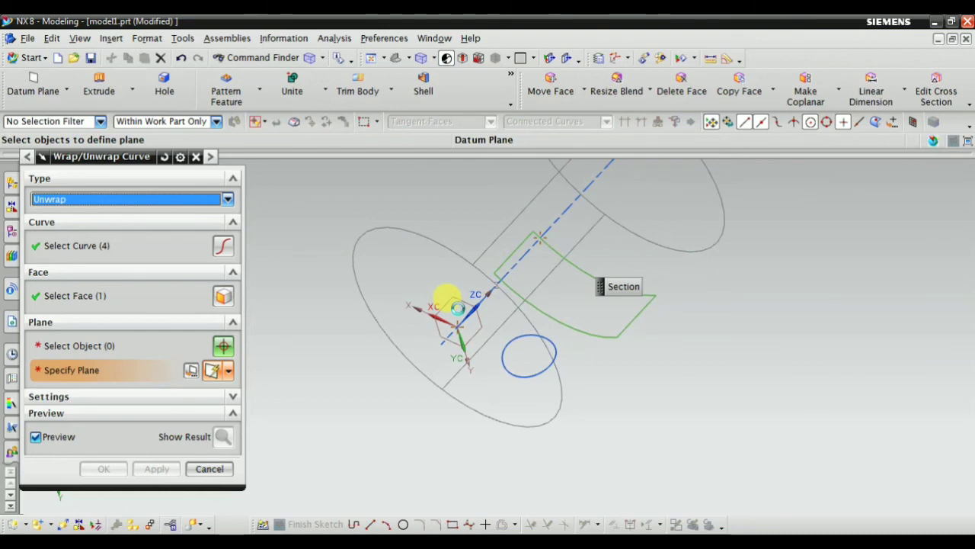
left_click(341, 260)
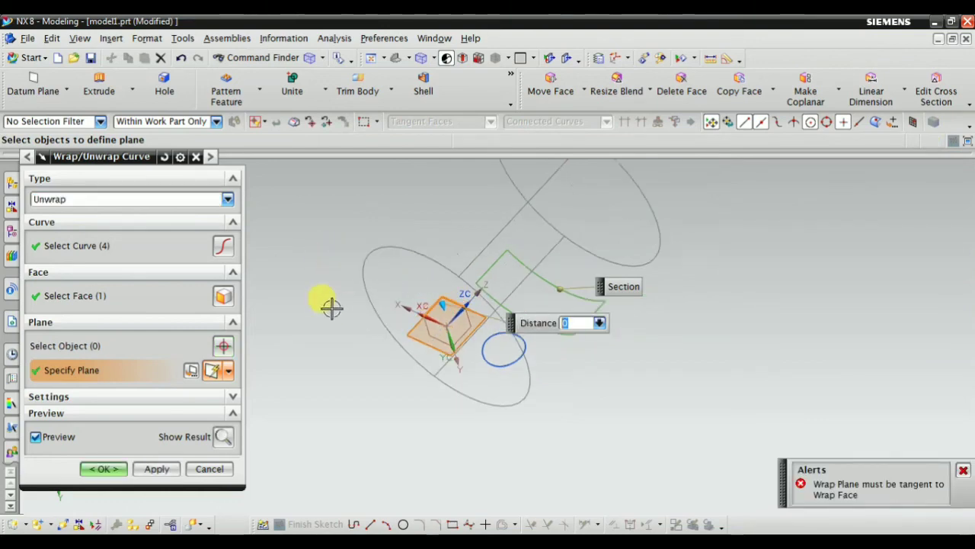
left_click(109, 295)
middle_click_drag(348, 337, 304, 355)
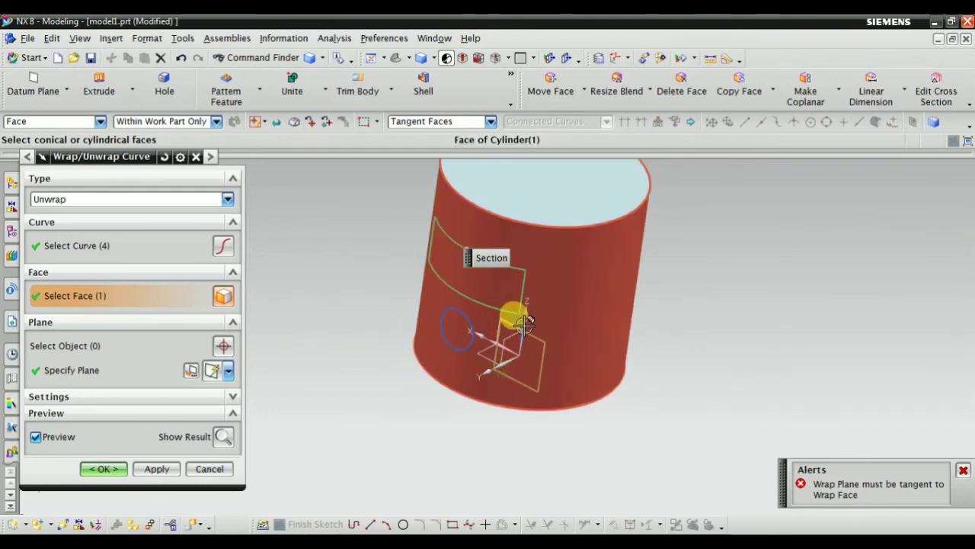
left_click(99, 369)
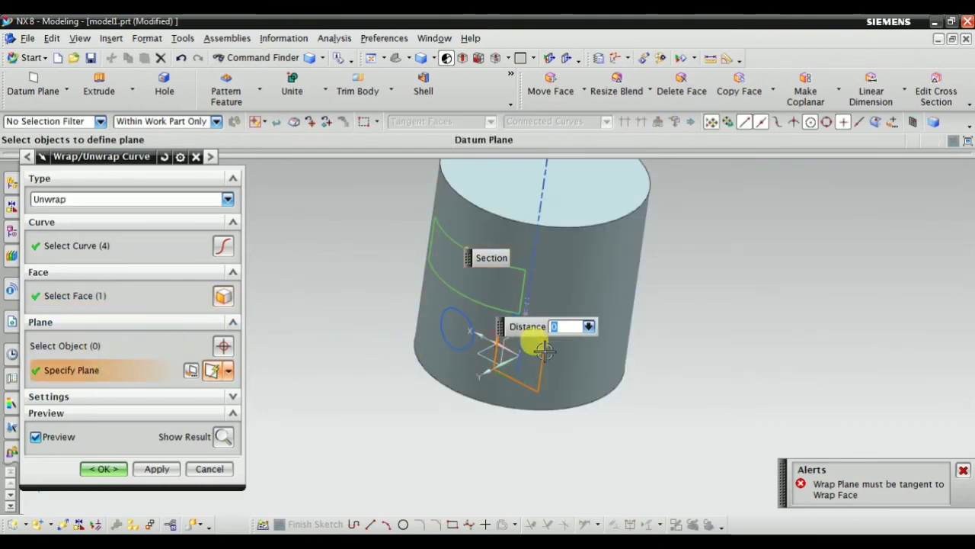
left_click(212, 470)
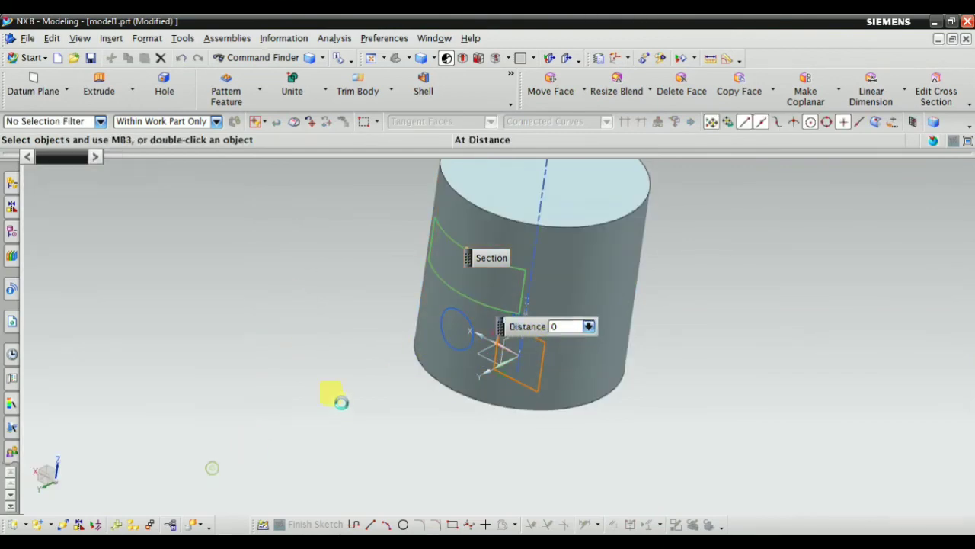
right_click(169, 221)
mouse_move(226, 382)
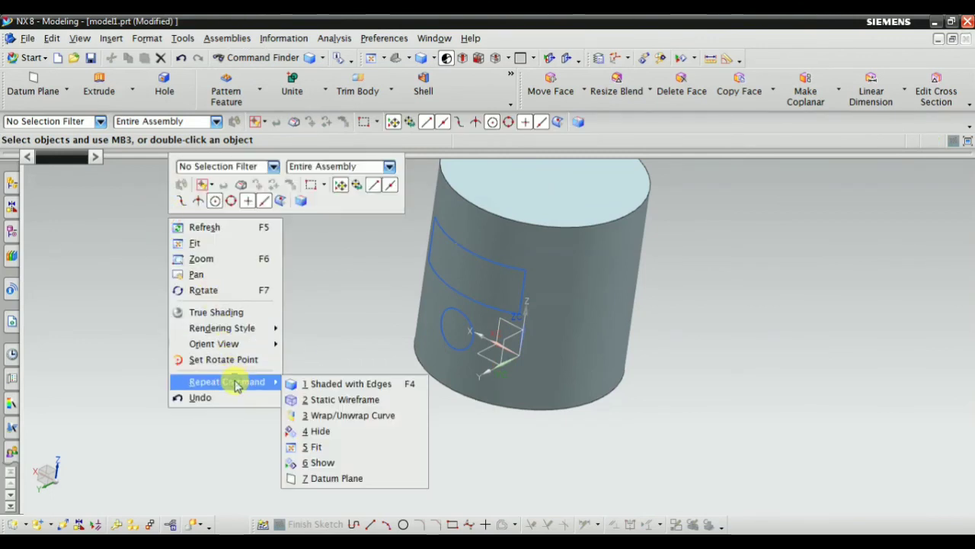
Rerun Wrap/Unwrap Curve and select the four rectangle curves and the cylinder's side face.
left_click(333, 417)
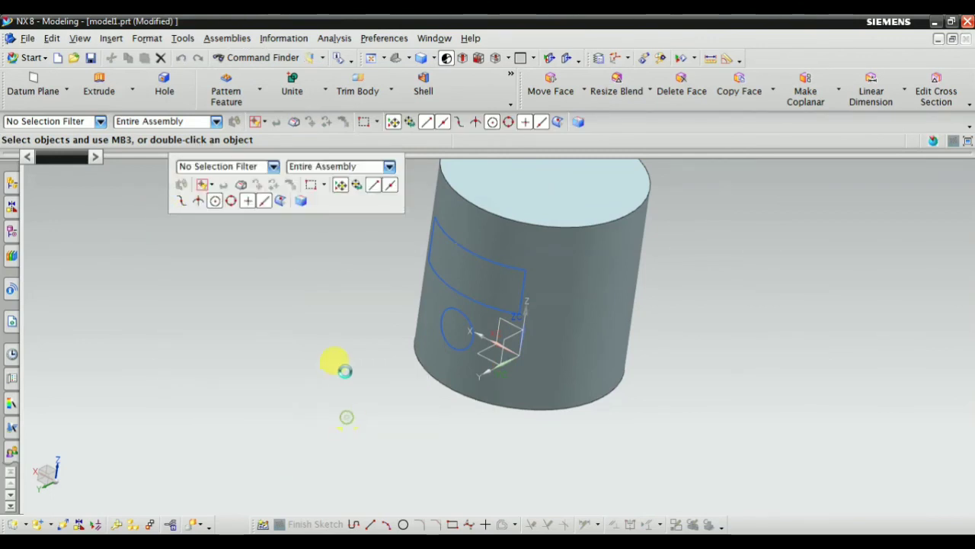
left_click(472, 245)
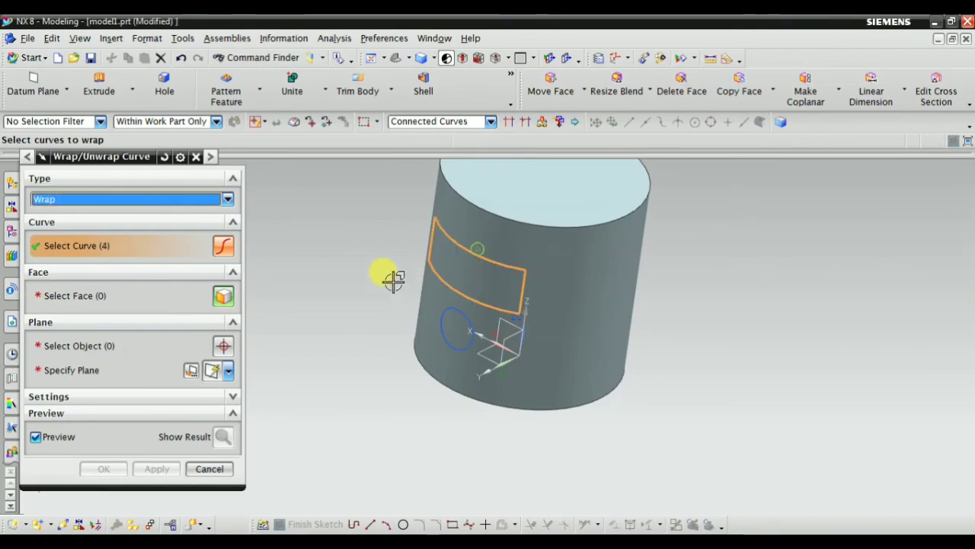
left_click(112, 297)
left_click(583, 263)
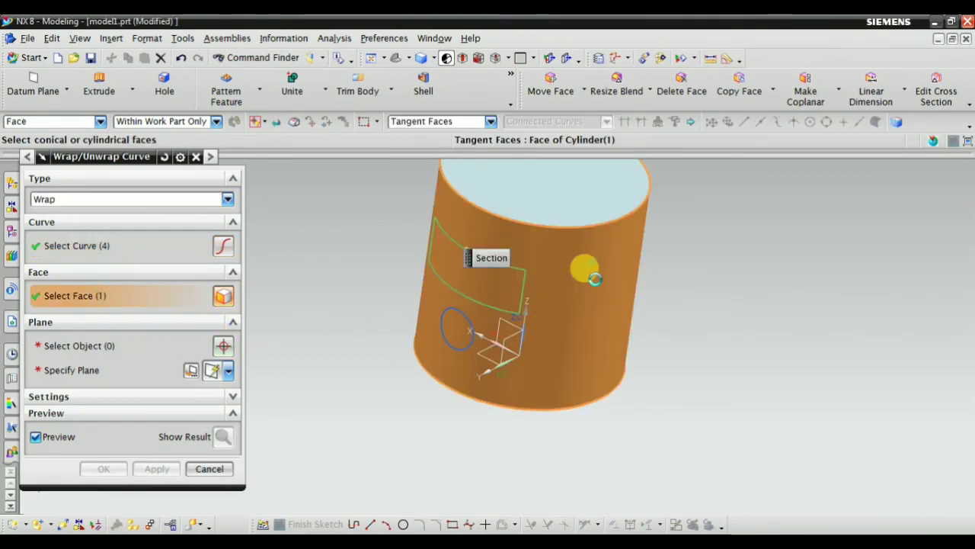
Place a plane tangent to the cylinder face, create the wrap, and fit the view.
left_click(107, 369)
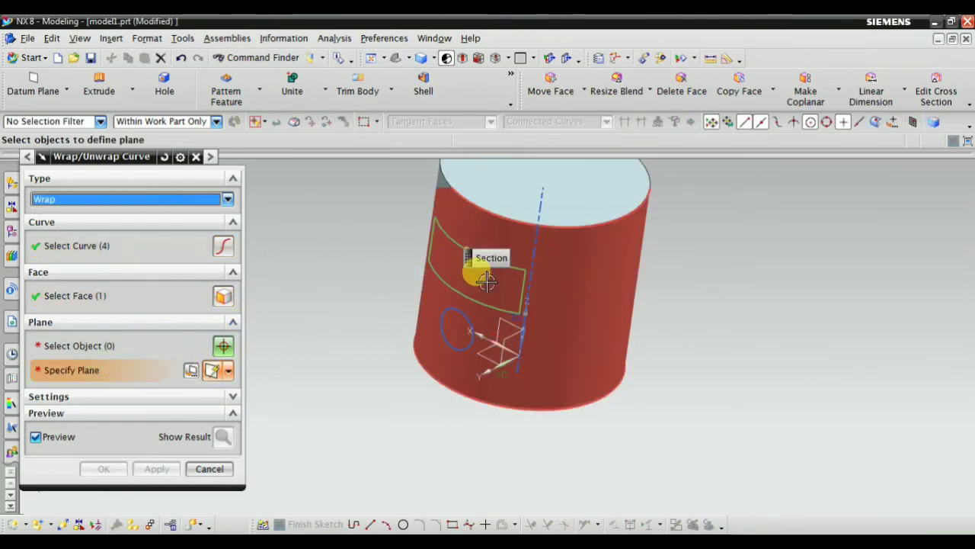
left_click(444, 334)
scroll(444, 334, "down", 3)
mouse_move(404, 366)
middle_mouse_down()
mouse_move(439, 363)
mouse_move(255, 369)
middle_mouse_up()
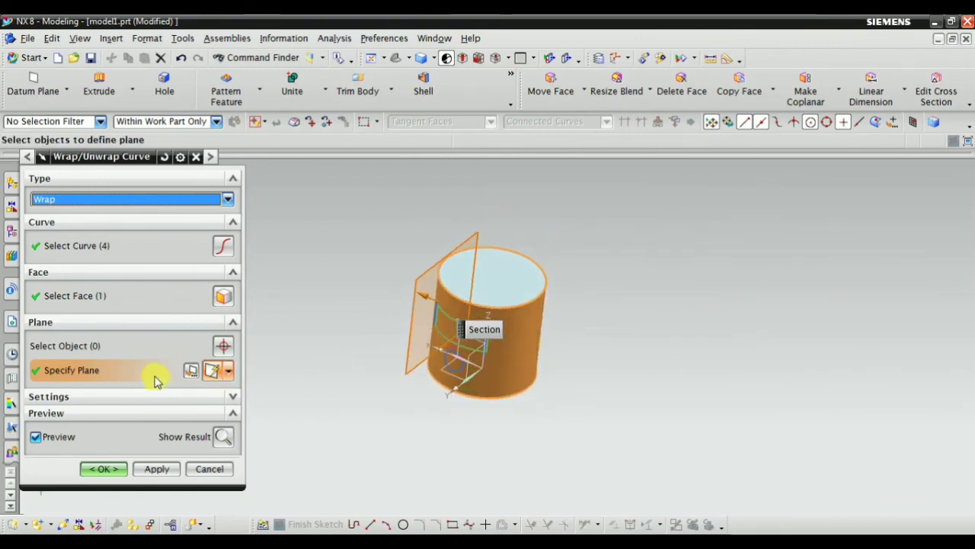
mouse_move(480, 417)
middle_mouse_down()
mouse_move(521, 405)
mouse_move(505, 407)
middle_mouse_up()
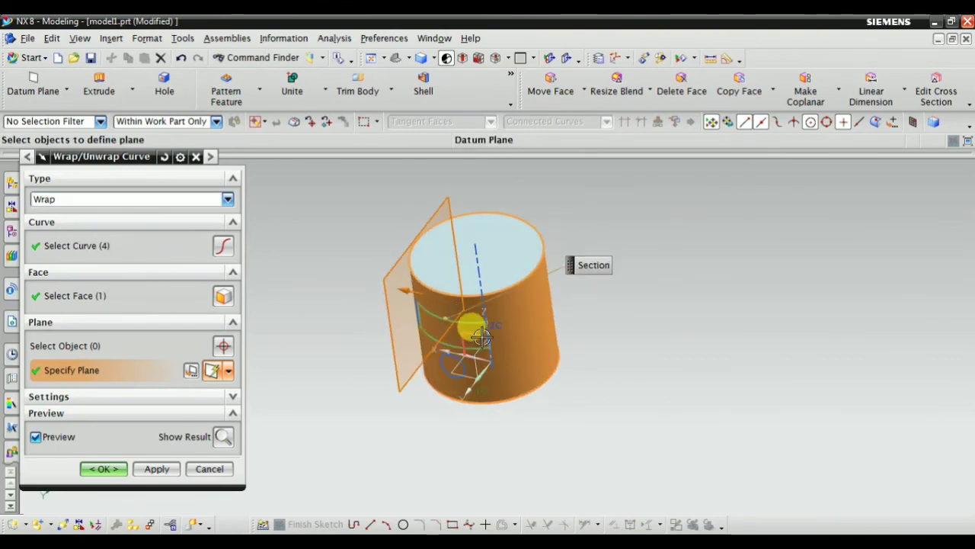
left_click(473, 334)
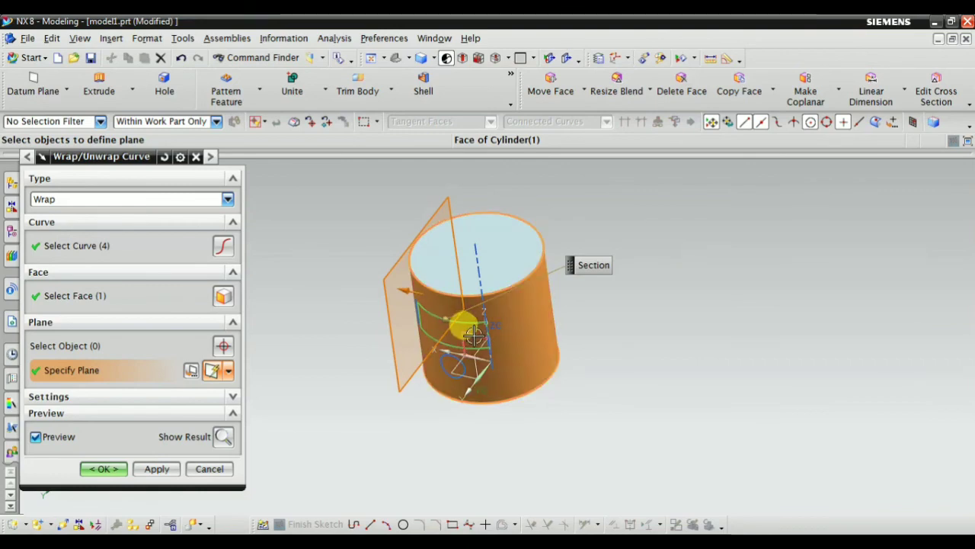
middle_click_drag(361, 356, 353, 338)
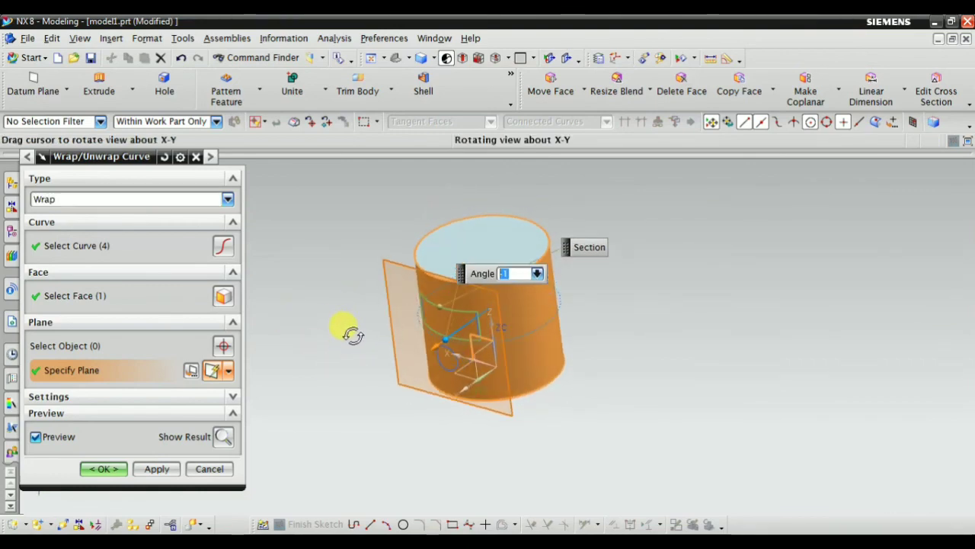
left_click(104, 468)
mouse_move(235, 414)
middle_mouse_down()
mouse_move(381, 370)
mouse_move(377, 342)
mouse_move(385, 353)
mouse_move(353, 348)
mouse_move(377, 353)
middle_mouse_up()
key("Home")
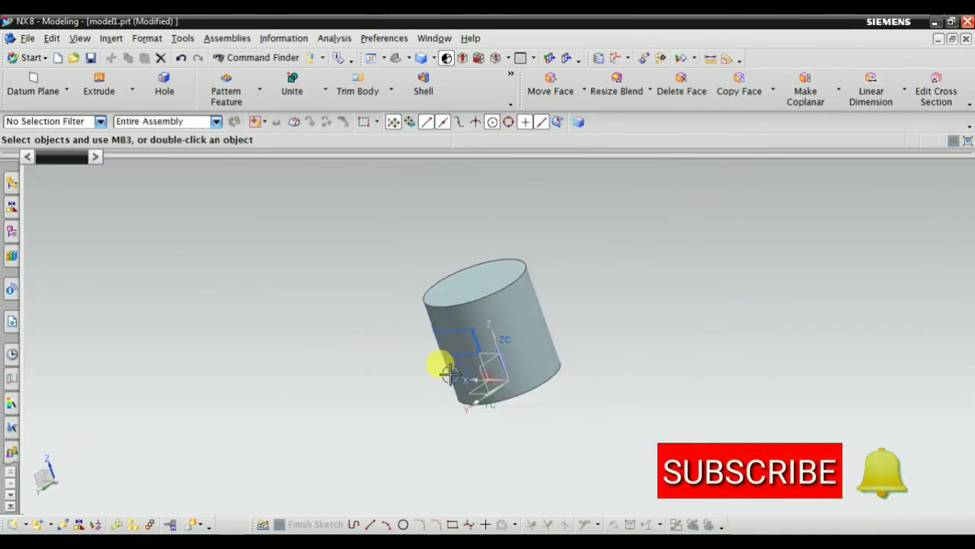
Open the Part Navigator, select Wrap Curve (6), and fit the model in view.
left_click(12, 231)
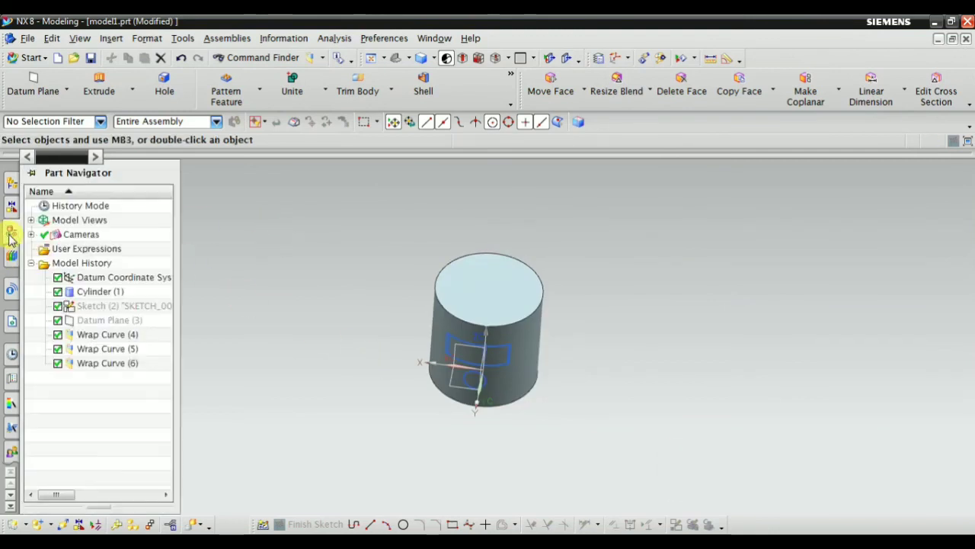
mouse_move(272, 370)
middle_mouse_down()
mouse_move(322, 348)
mouse_move(290, 374)
mouse_move(256, 328)
middle_mouse_up()
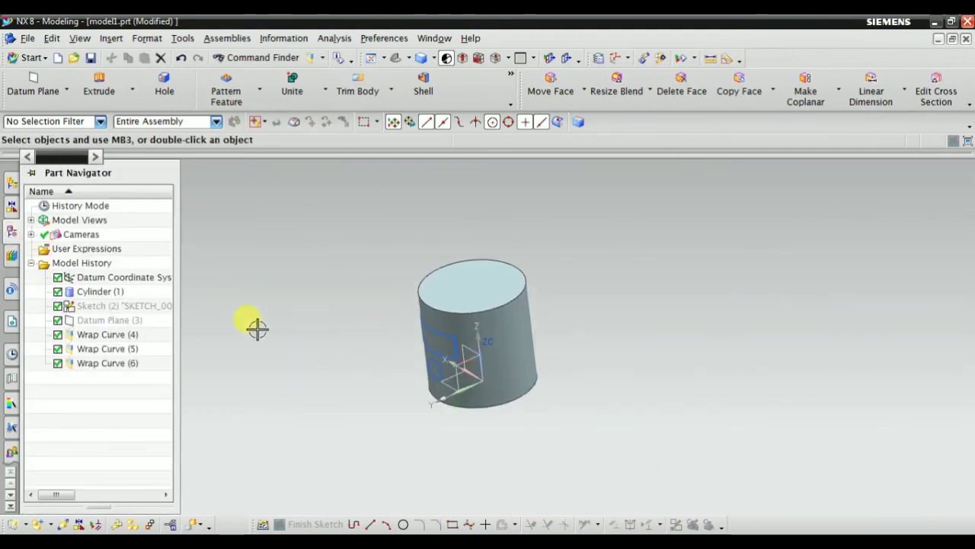
left_click(93, 364)
scroll(377, 316, "up", 3)
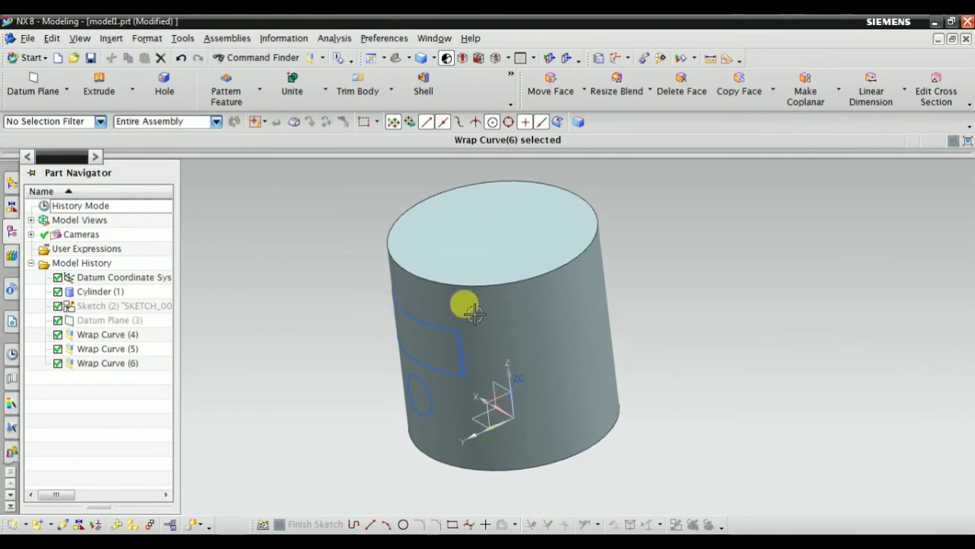
key("Home")
Create a datum plane offset 85 mm from the cylinder's face.
left_click(112, 38)
mouse_move(143, 126)
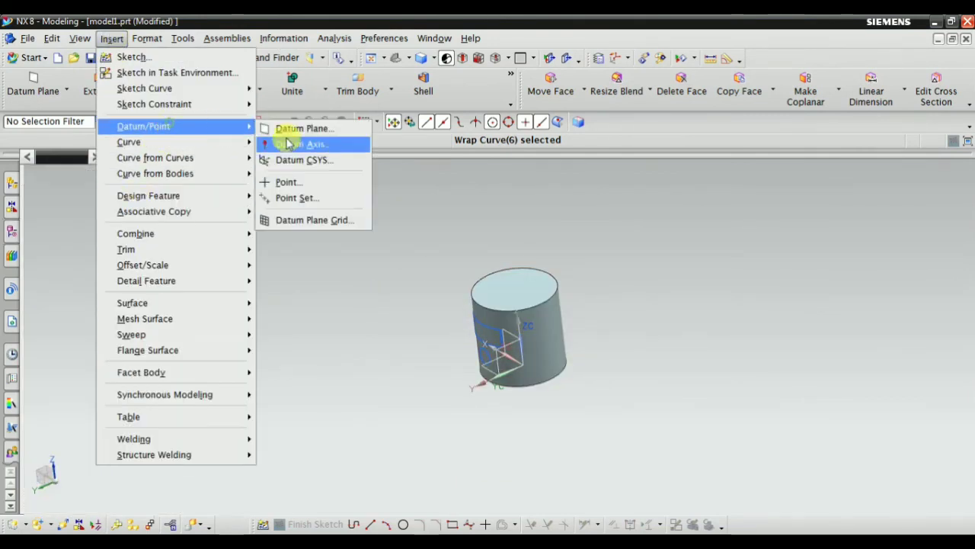
left_click(287, 146)
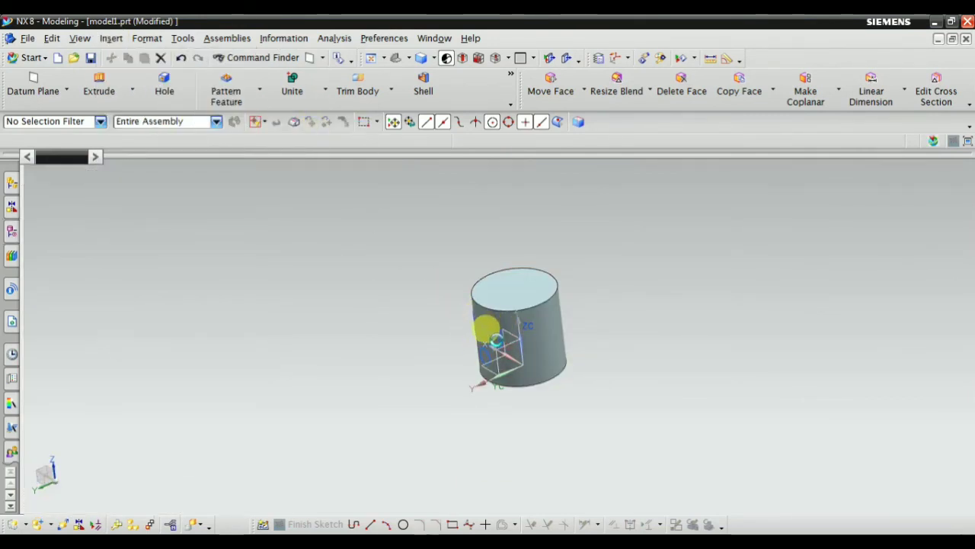
scroll(492, 336, "up", 1)
scroll(503, 343, "up", 2)
left_click(533, 356)
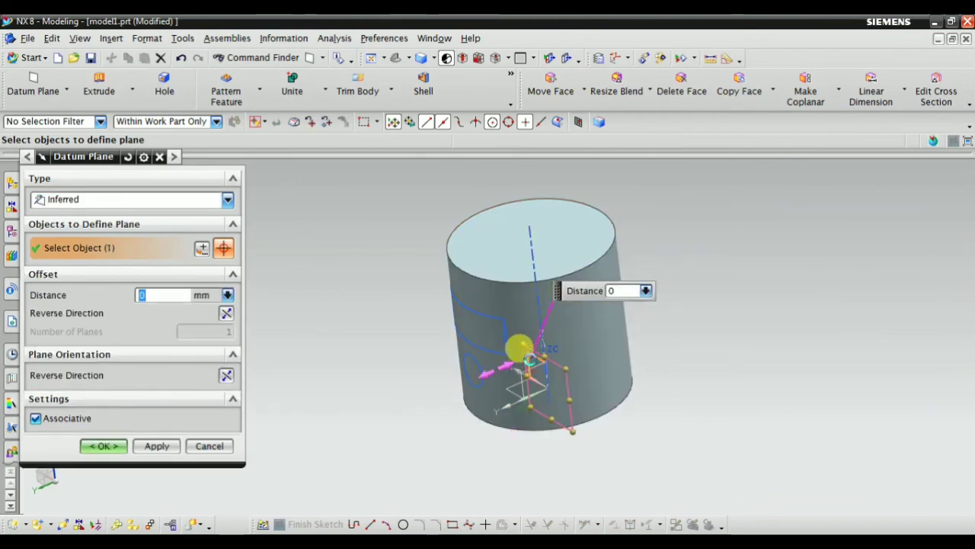
left_click_drag(518, 349, 411, 375)
left_click(106, 446)
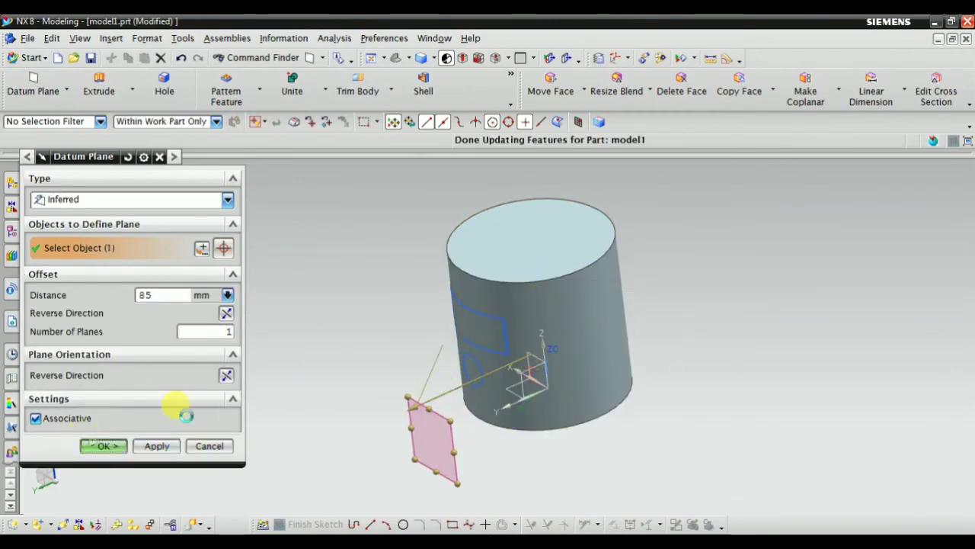
scroll(358, 352, "up", 2)
scroll(361, 348, "down", 2)
mouse_move(361, 349)
middle_mouse_down()
mouse_move(318, 327)
mouse_move(318, 340)
middle_mouse_up()
scroll(317, 319, "up", 1)
Select Wrap Curve (6) in the Part Navigator and open its context menu.
left_click(9, 230)
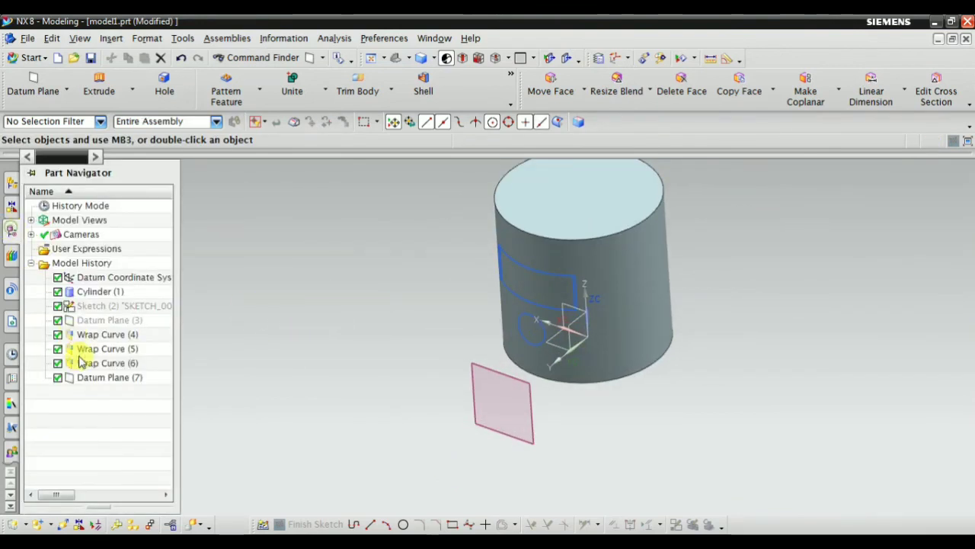
left_click(99, 363)
right_click(97, 365)
Delete Wrap Curve (6) and start a Wrap/Unwrap Curve with type set to Unwrap.
left_click(118, 276)
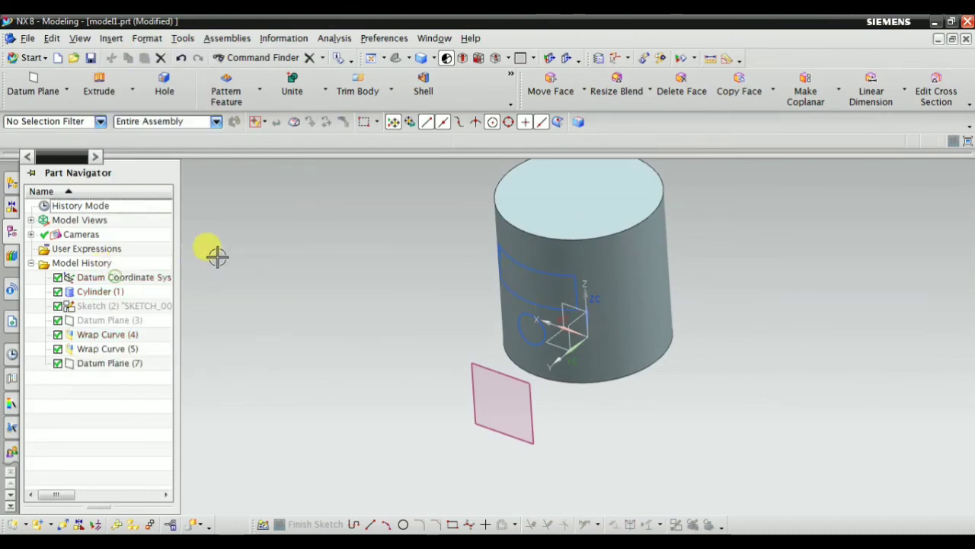
left_click(113, 40)
mouse_move(156, 158)
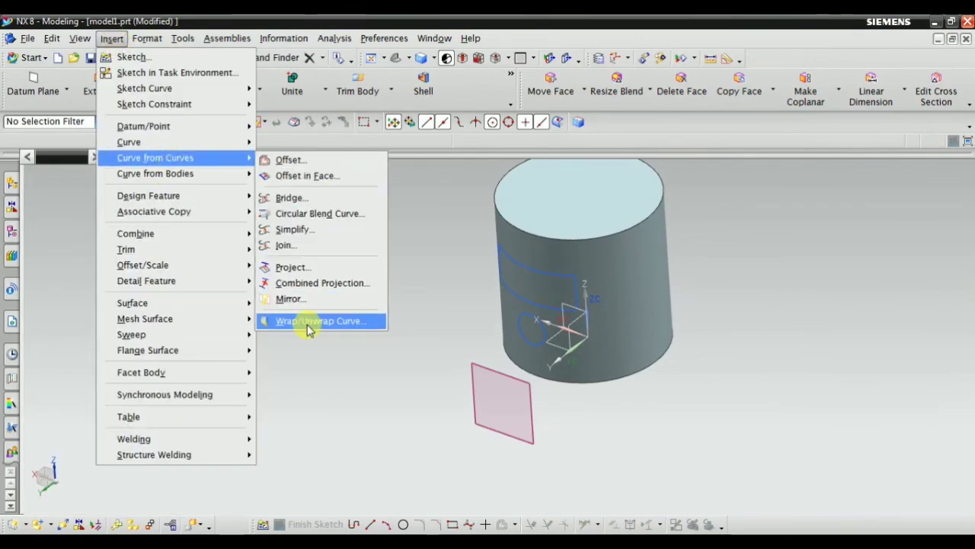
left_click(308, 324)
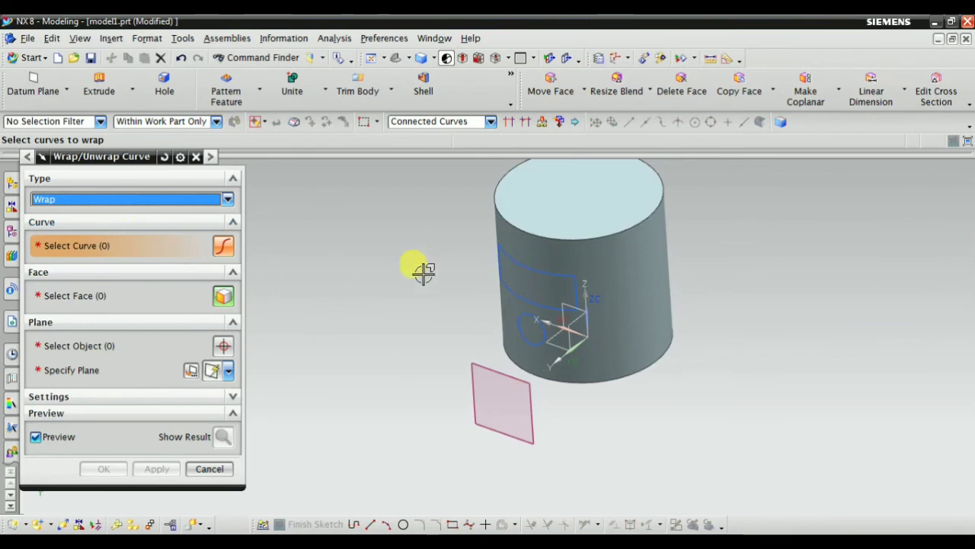
left_click(112, 196)
left_click(101, 227)
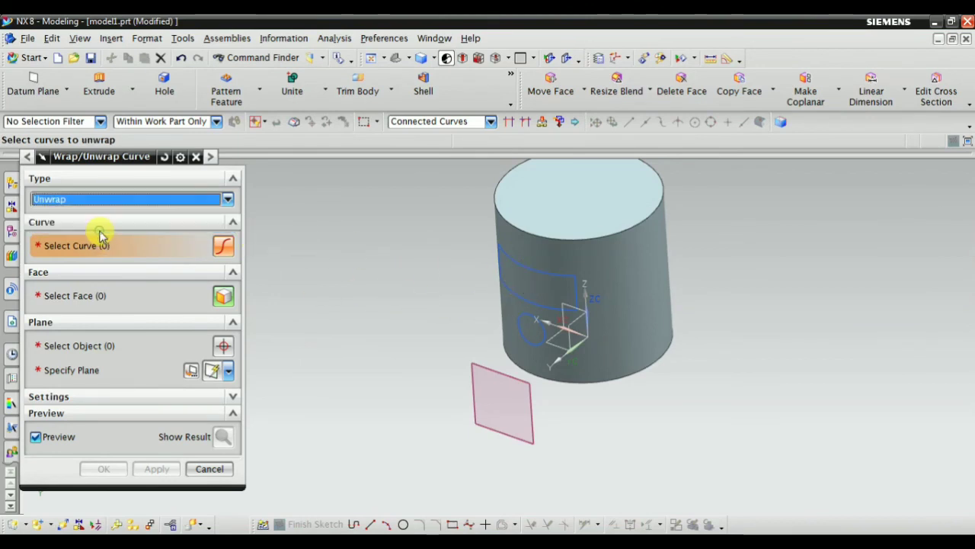
Select the wrapped rectangle curves and the cylinder's curved face, discarding the non-tangent datum plane.
left_click(528, 283)
left_click(131, 296)
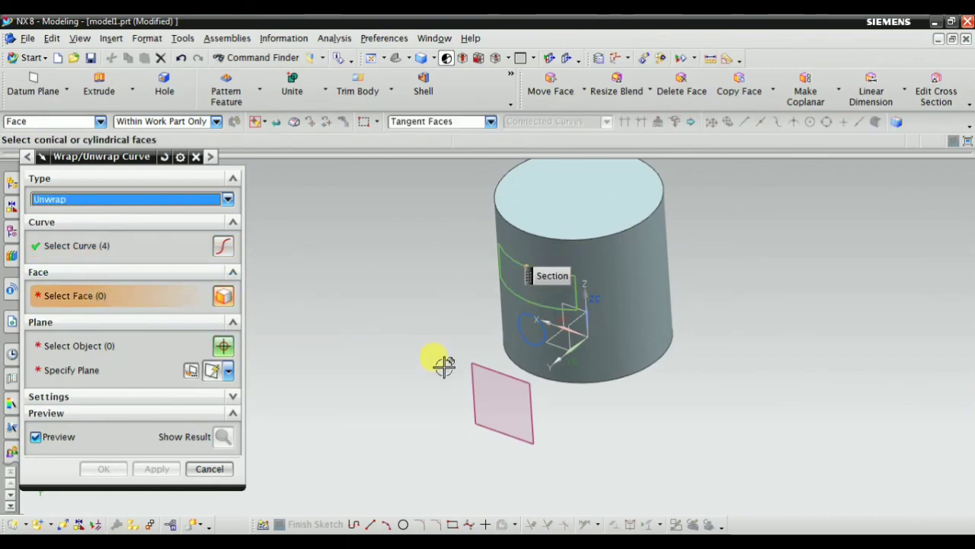
left_click(639, 344)
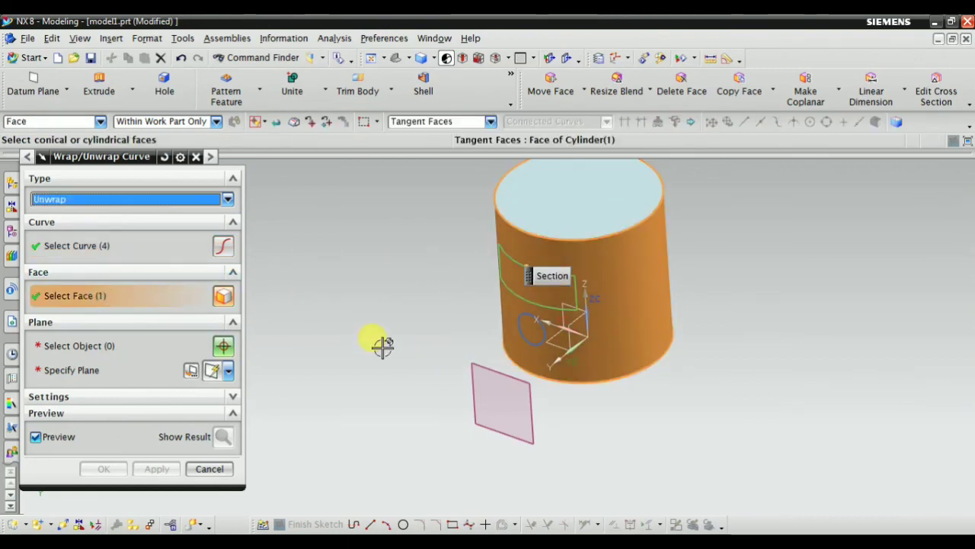
left_click(87, 370)
left_click(502, 379)
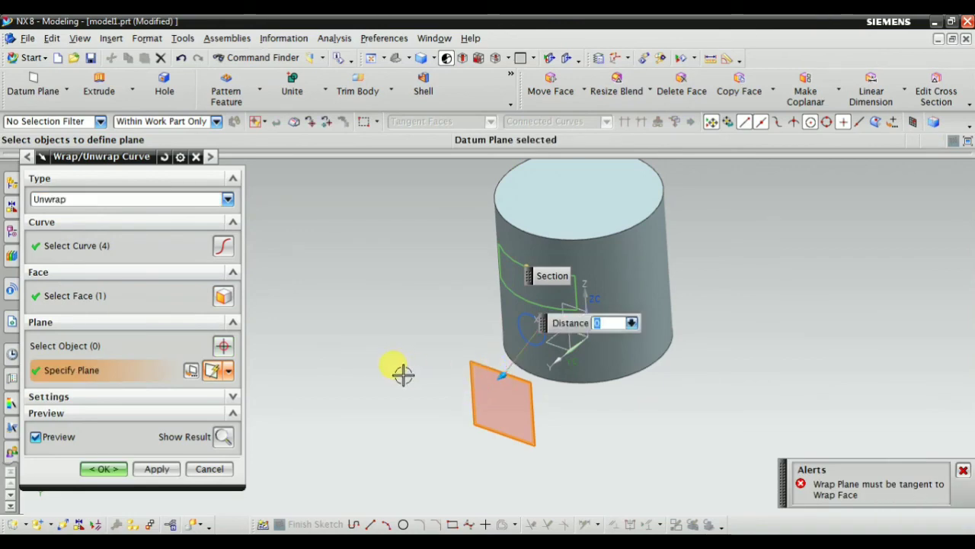
middle_click_drag(488, 471, 320, 326)
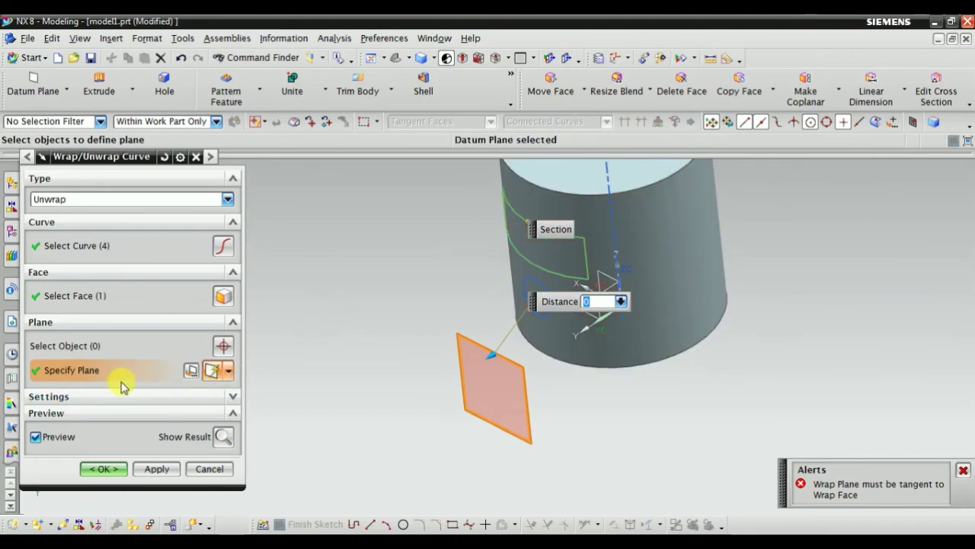
left_click(514, 355, "shift")
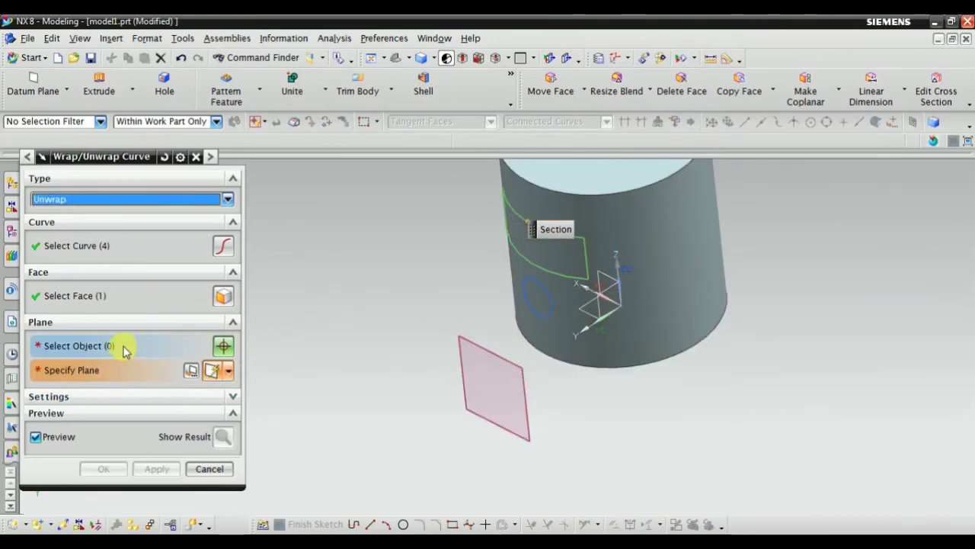
Unwrap the curves onto a plane tangent to the cylinder face, creating Unwrap Curve (8).
left_click(126, 348)
left_click(223, 373)
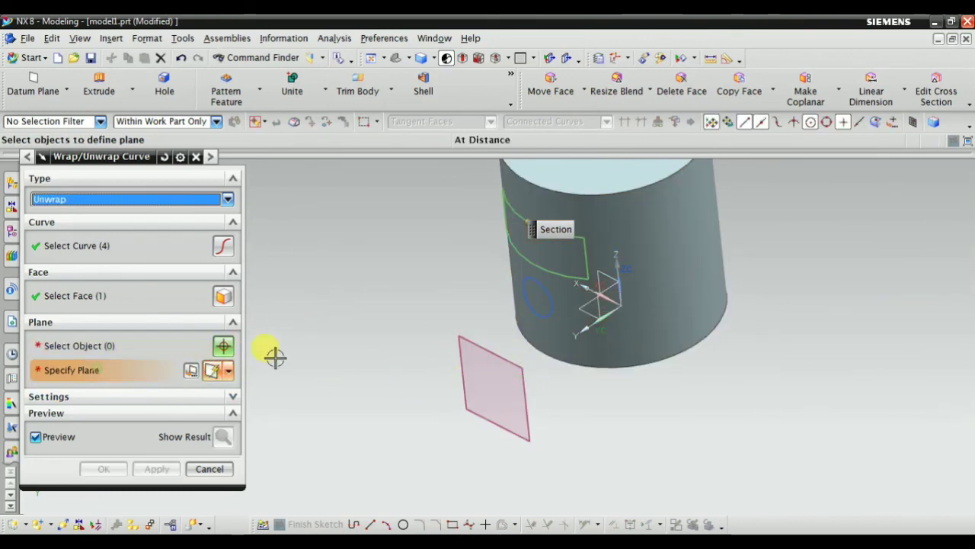
left_click(632, 304)
middle_click_drag(348, 364, 363, 338)
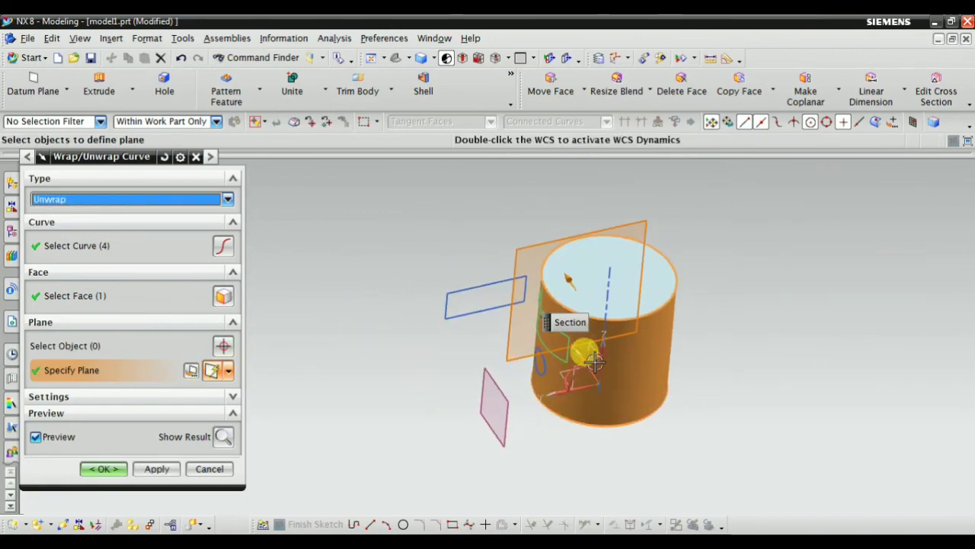
mouse_move(581, 365)
middle_mouse_down()
mouse_move(613, 382)
mouse_move(602, 375)
middle_mouse_up()
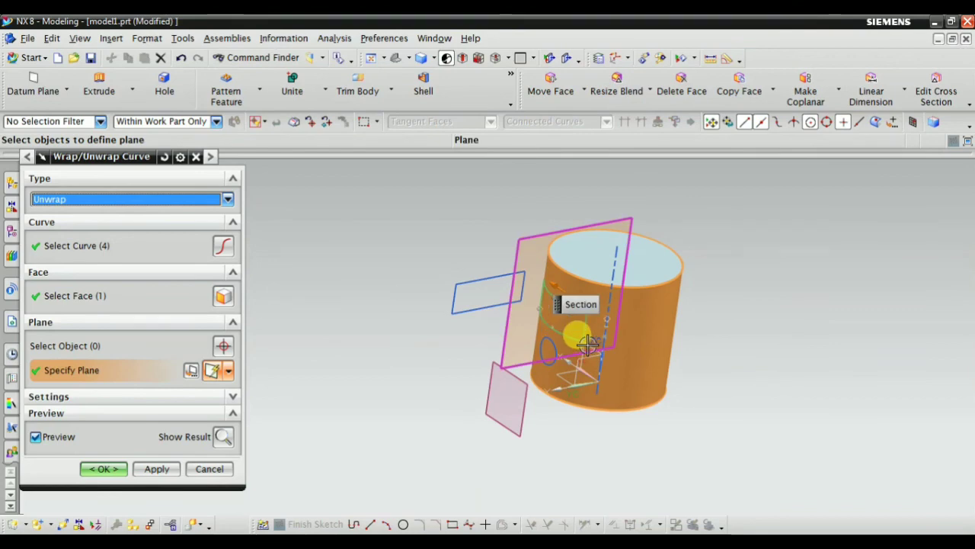
scroll(591, 348, "up", 2)
scroll(584, 353, "up", 2)
scroll(588, 364, "down", 1)
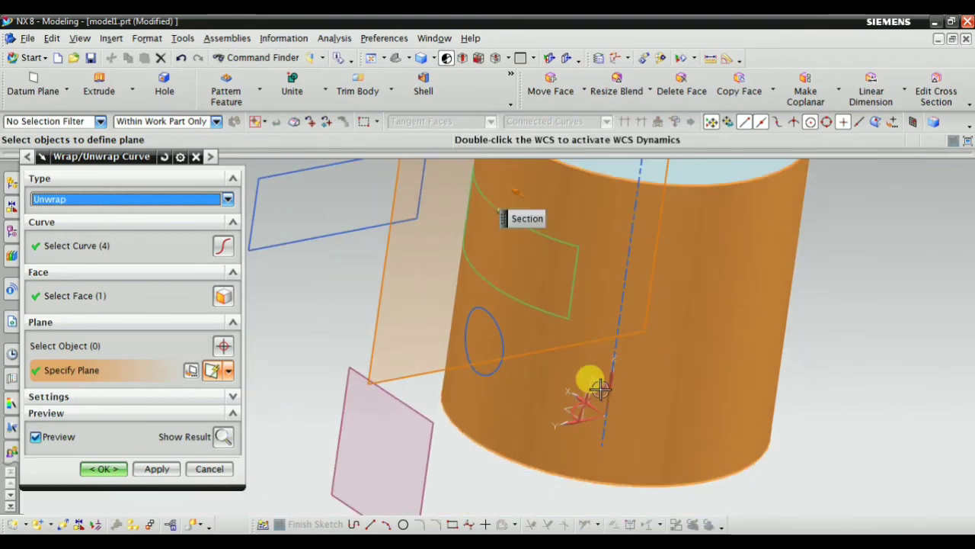
mouse_move(589, 377)
middle_mouse_down()
mouse_move(365, 327)
mouse_move(337, 296)
mouse_move(355, 322)
middle_mouse_up()
scroll(581, 374, "down", 2)
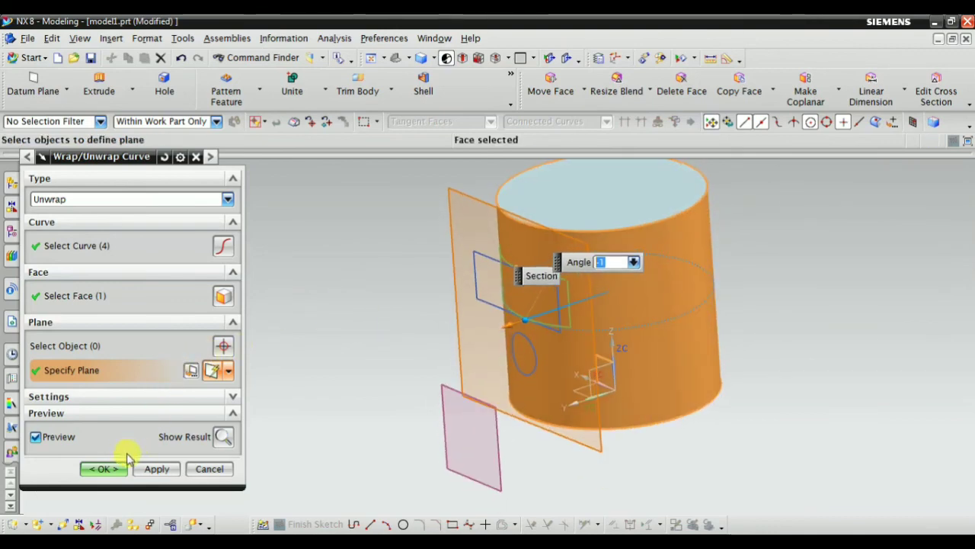
left_click(111, 470)
mouse_move(279, 365)
middle_mouse_down()
mouse_move(320, 338)
mouse_move(260, 344)
mouse_move(420, 287)
mouse_move(457, 323)
mouse_move(588, 331)
middle_mouse_up()
scroll(525, 217, "down", 3)
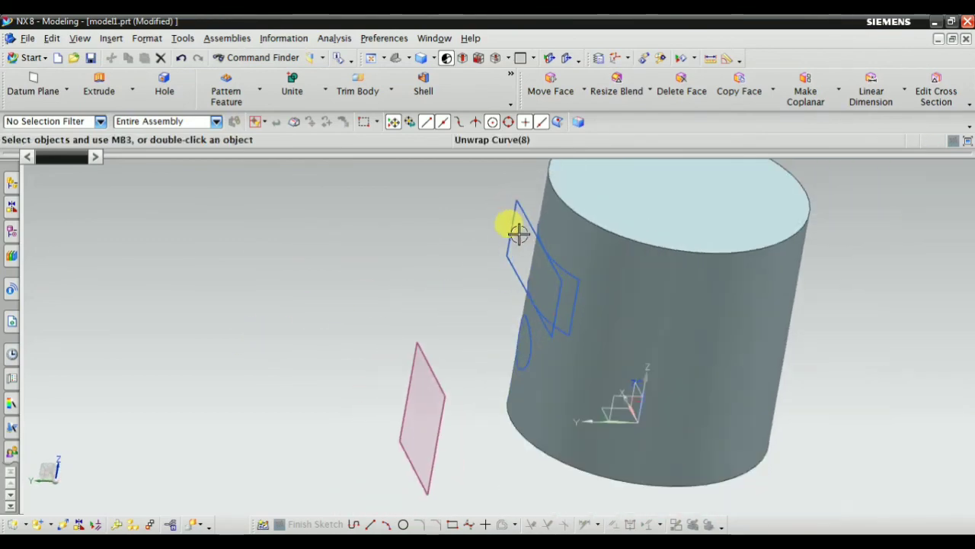
mouse_move(518, 224)
middle_mouse_down()
mouse_move(514, 257)
mouse_move(396, 237)
mouse_move(419, 304)
middle_mouse_up()
scroll(359, 229, "down", 3)
right_click(360, 228)
left_click(383, 260)
scroll(411, 301, "up", 3)
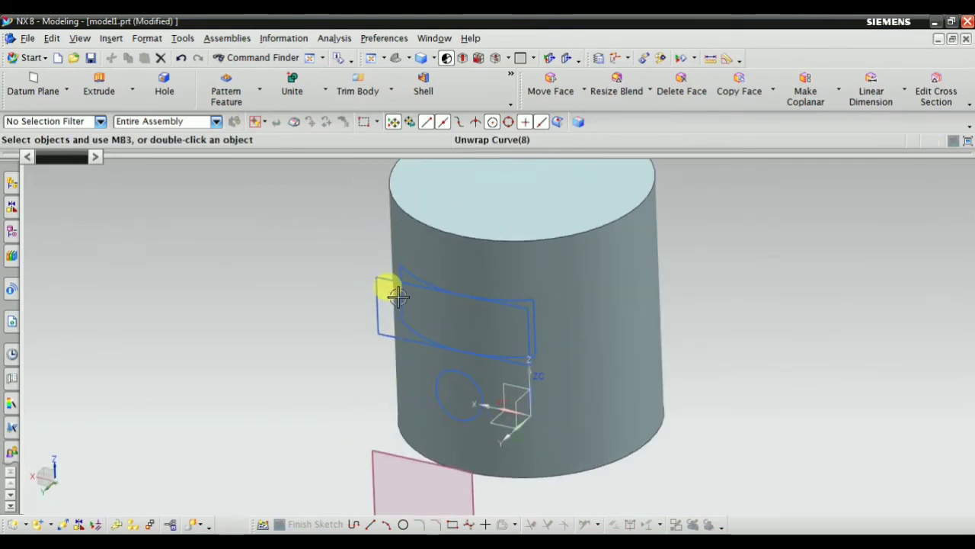
scroll(532, 330, "down", 2)
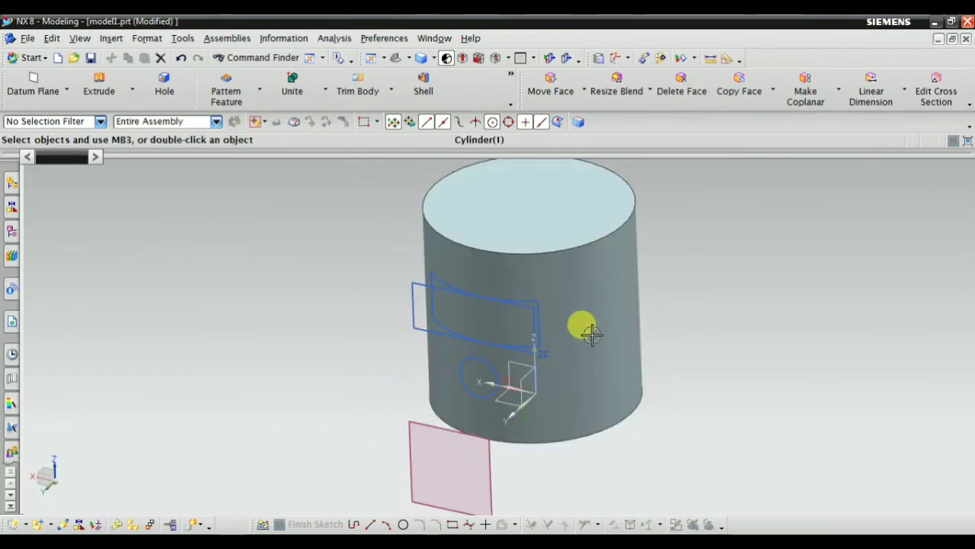
mouse_move(592, 334)
middle_mouse_down()
mouse_move(555, 315)
mouse_move(512, 254)
middle_mouse_up()
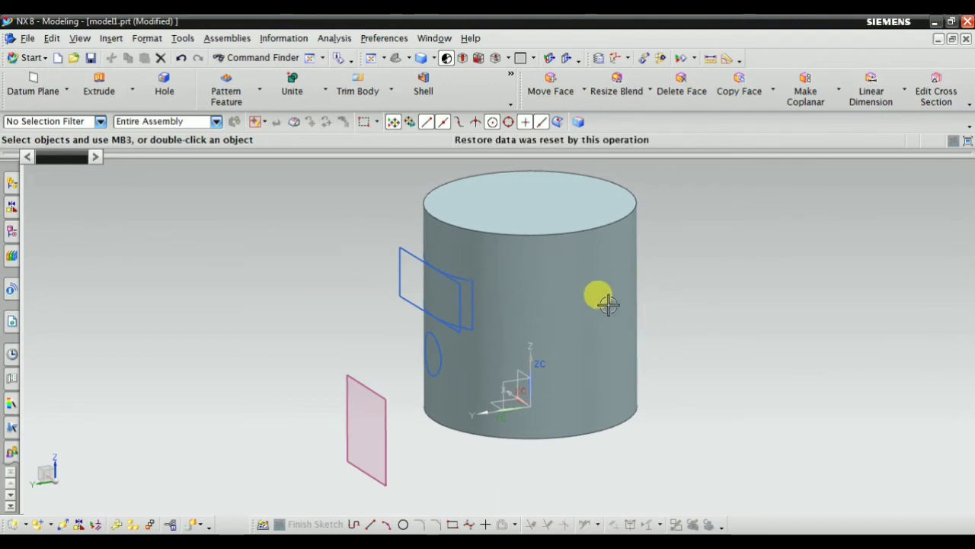
scroll(594, 336, "down", 2)
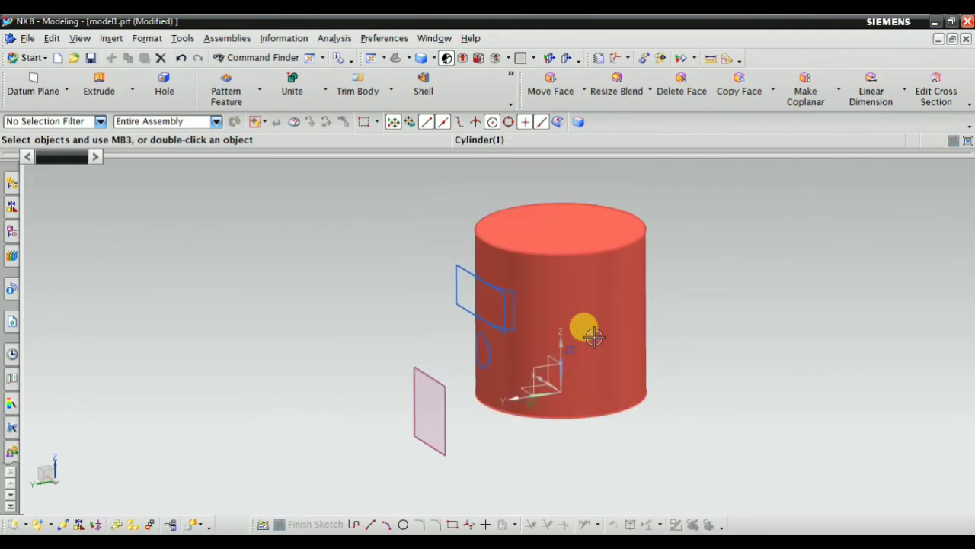
left_click(116, 39)
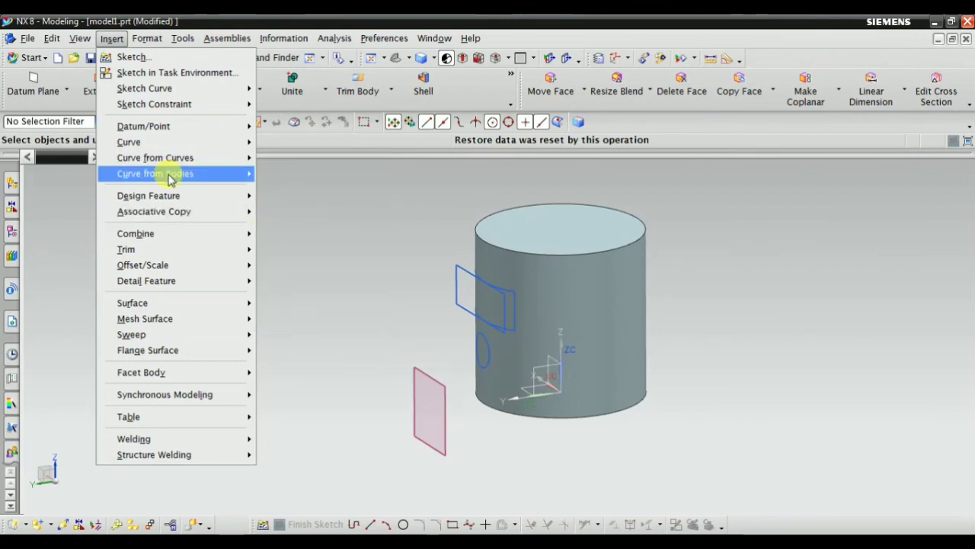
mouse_move(156, 174)
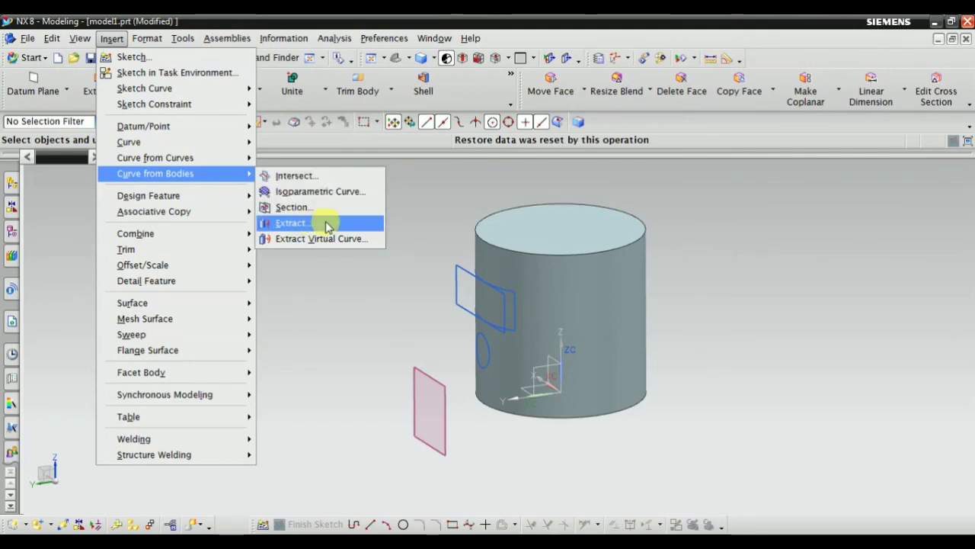
left_click(401, 267)
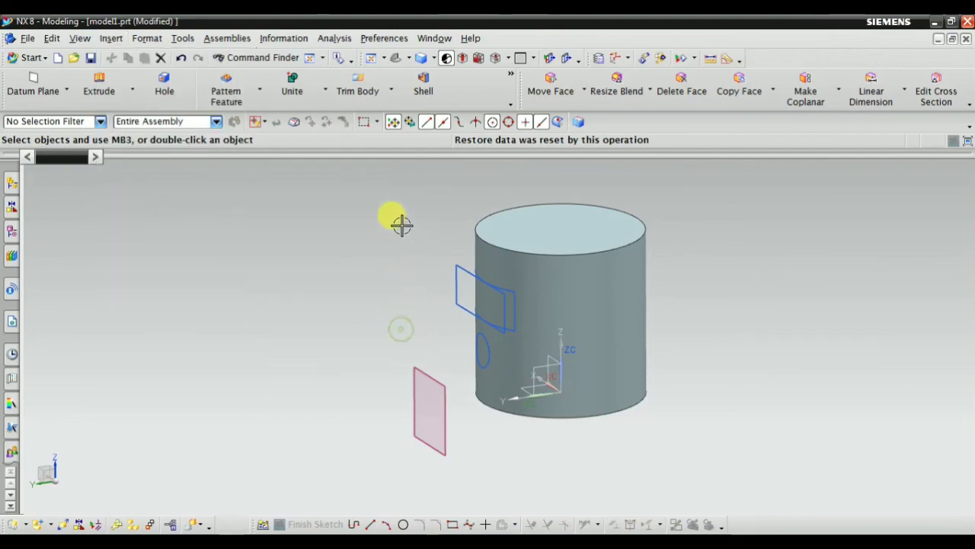
right_click(401, 223)
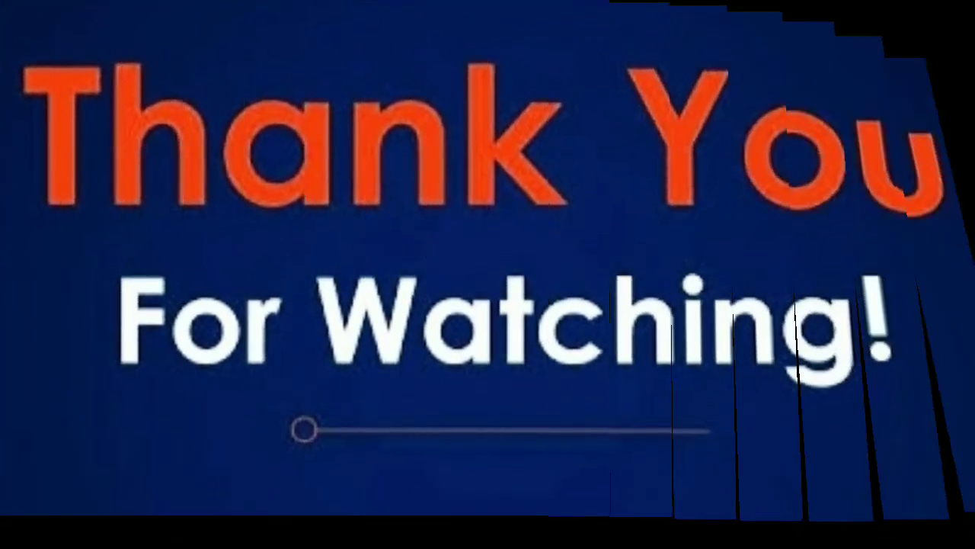